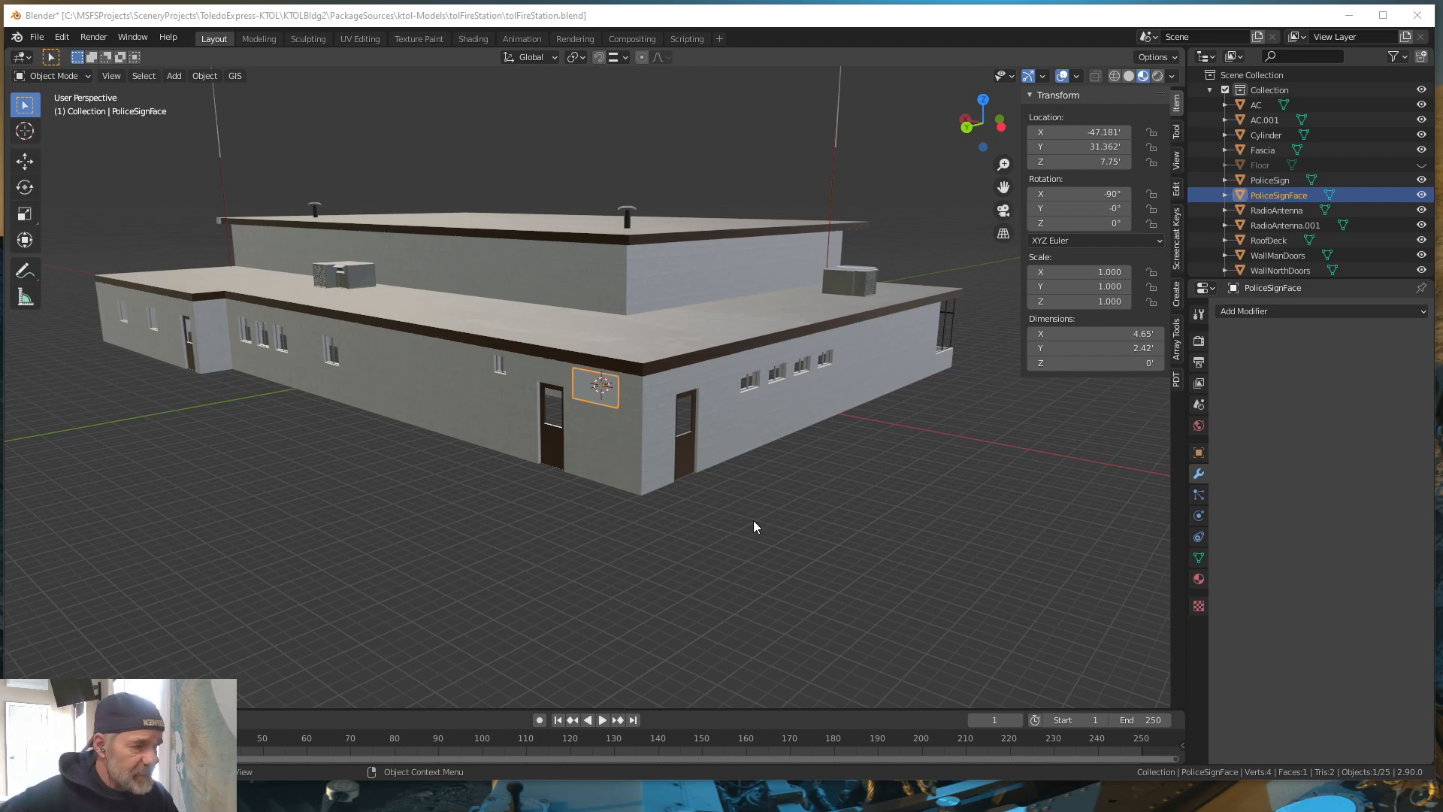
# Examine the selected police sign face on the building's corner wall from several angles and distances
pyautogui.moveTo(753, 520)
pyautogui.mouseDown()
pyautogui.moveTo(766, 524)
pyautogui.moveTo(741, 525)
pyautogui.moveTo(770, 529)
pyautogui.mouseUp()
pyautogui.scroll(2, 715, 528)
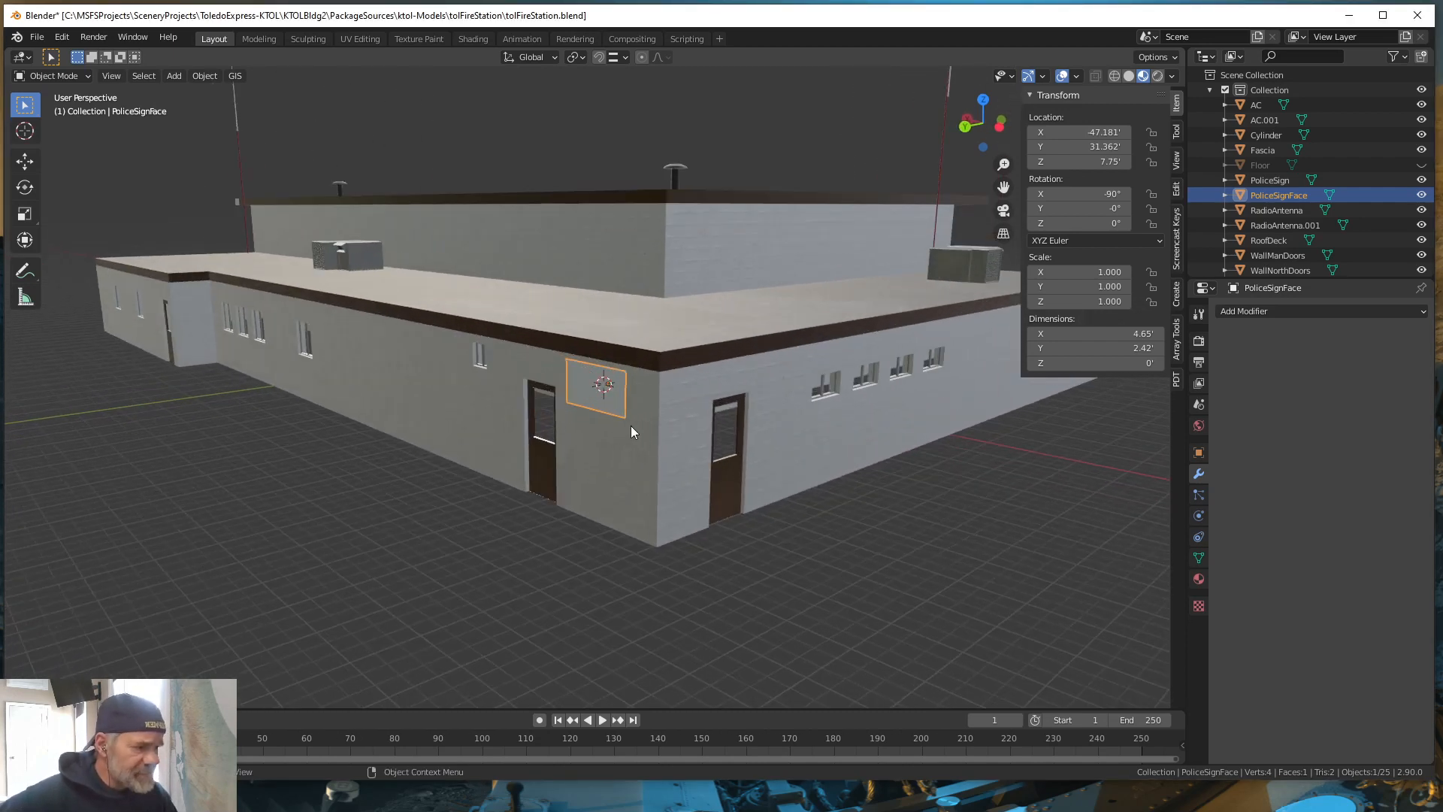
pyautogui.scroll(3, 624, 489)
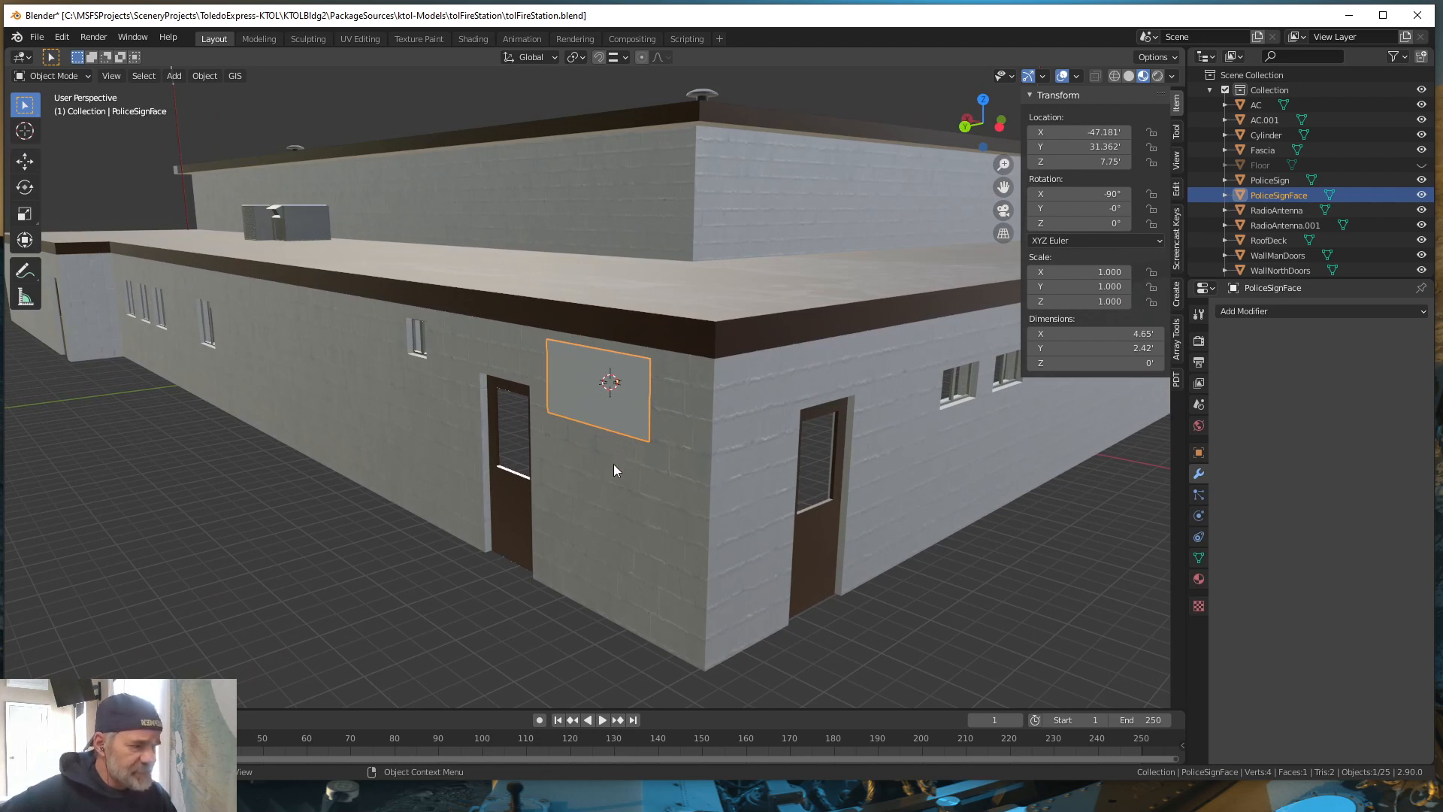
pyautogui.scroll(-5, 613, 463)
pyautogui.scroll(2, 618, 482)
pyautogui.moveTo(621, 485)
pyautogui.mouseDown()
pyautogui.moveTo(638, 475)
pyautogui.moveTo(624, 506)
pyautogui.moveTo(614, 490)
pyautogui.mouseUp()
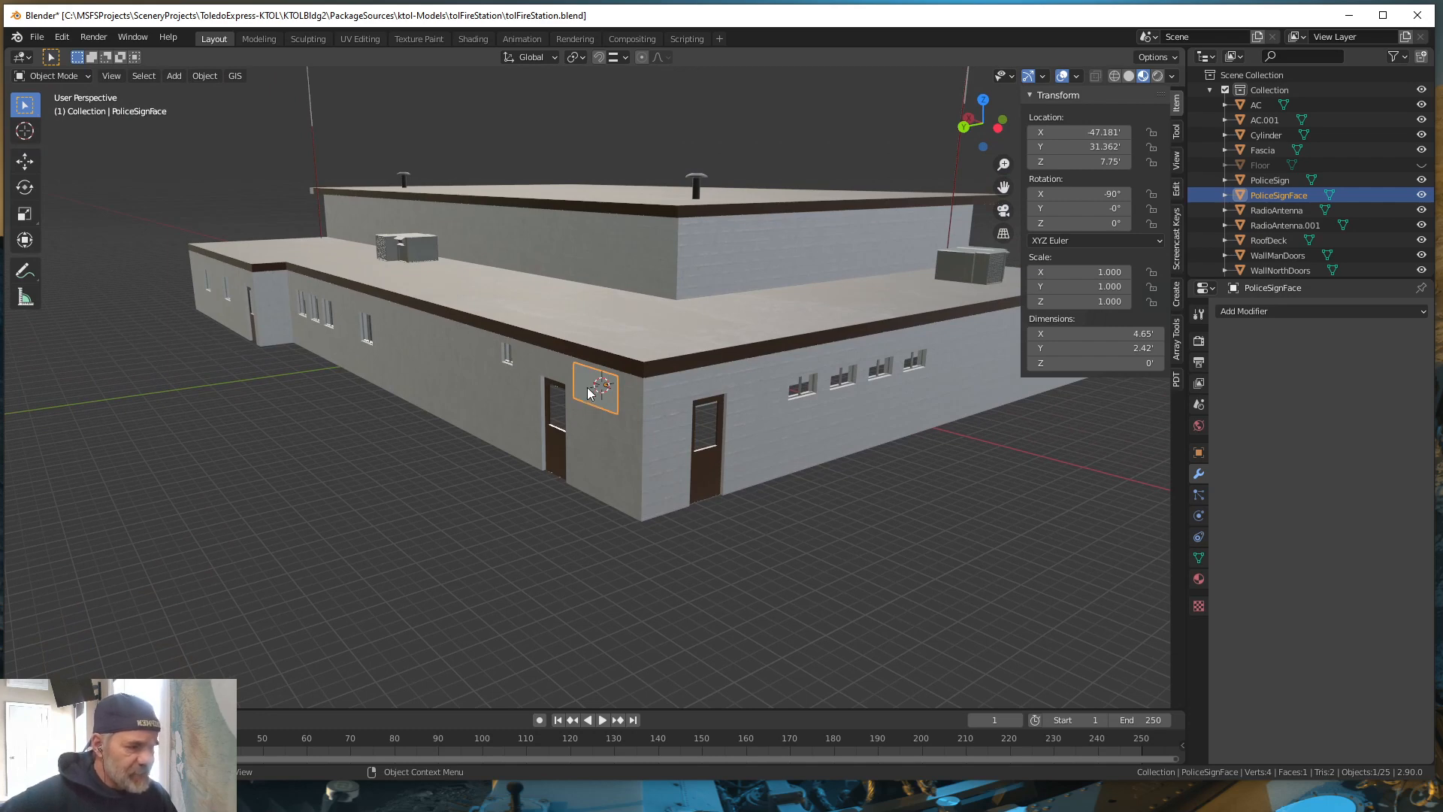
pyautogui.scroll(4, 614, 421)
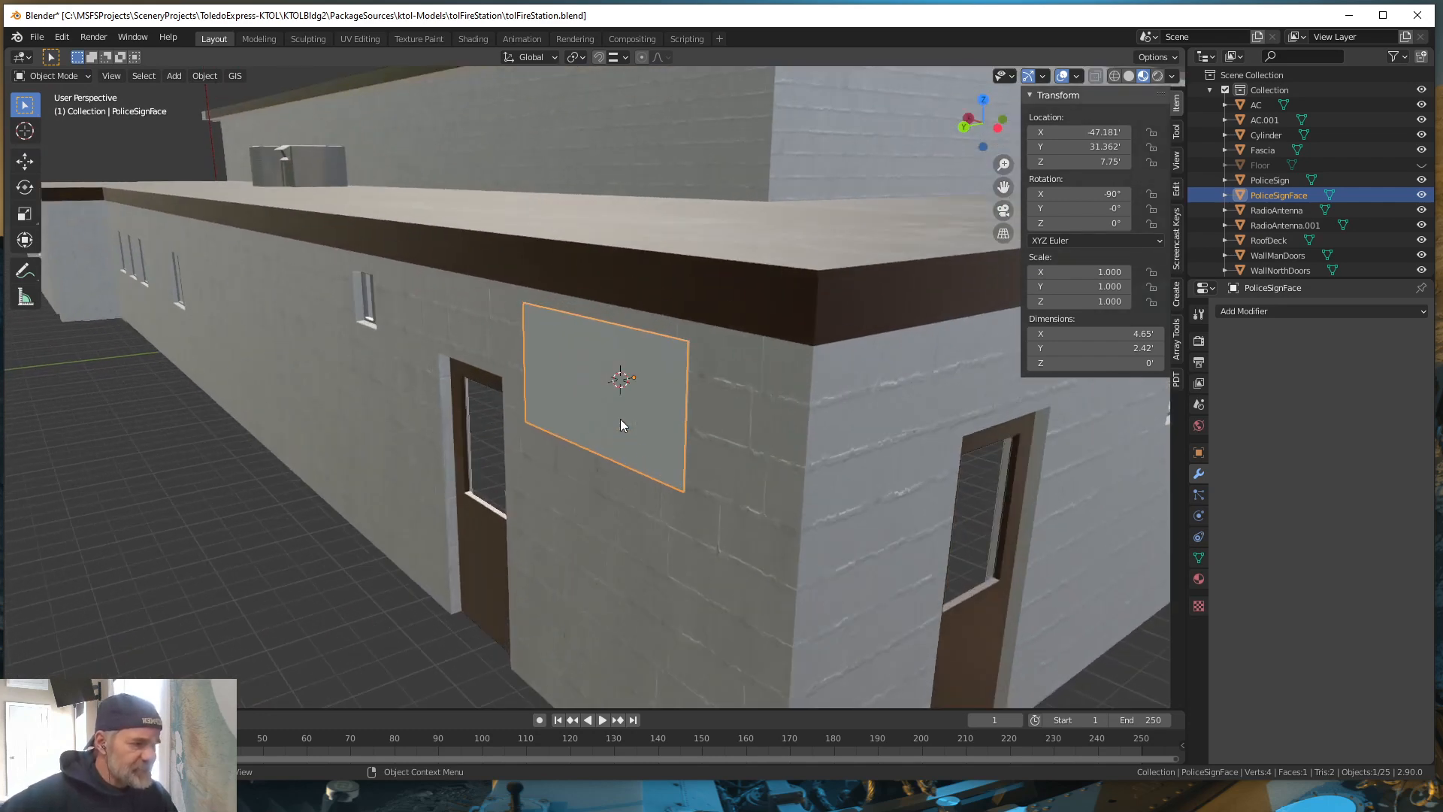
pyautogui.moveTo(660, 480); pyautogui.dragTo(612, 471)
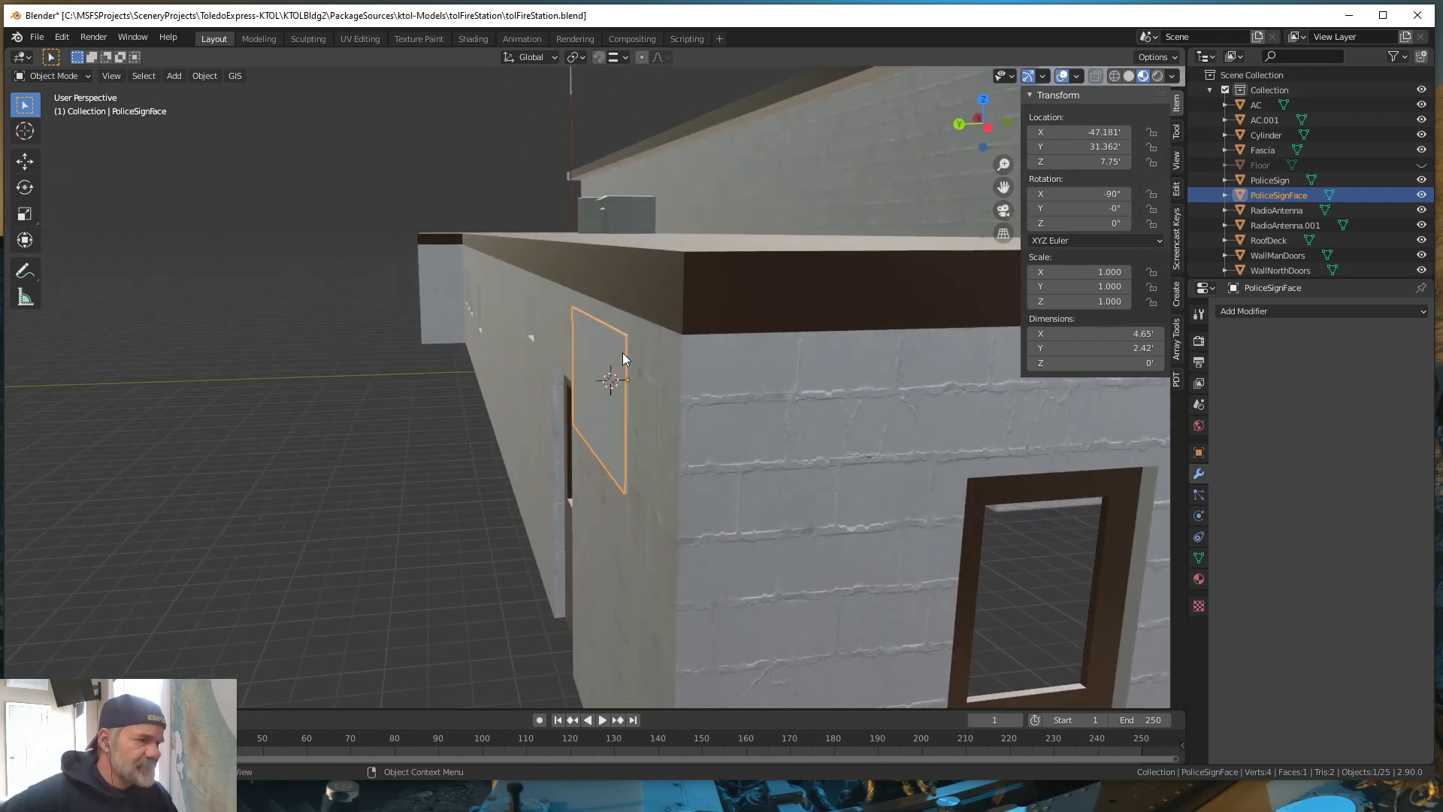
pyautogui.scroll(3, 632, 360)
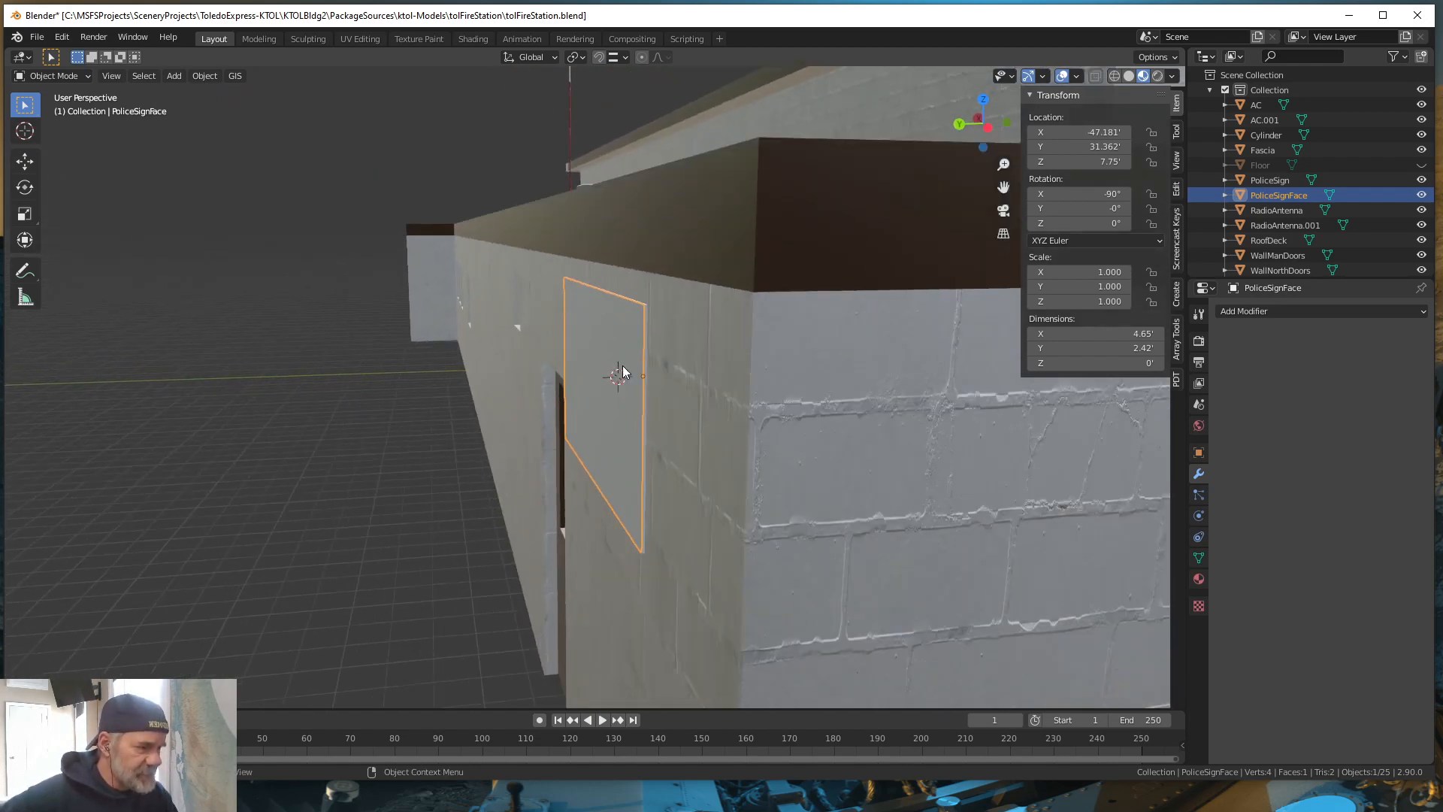
pyautogui.moveTo(642, 361); pyautogui.dragTo(647, 373)
pyautogui.scroll(-1, 647, 373)
pyautogui.scroll(-1, 647, 373)
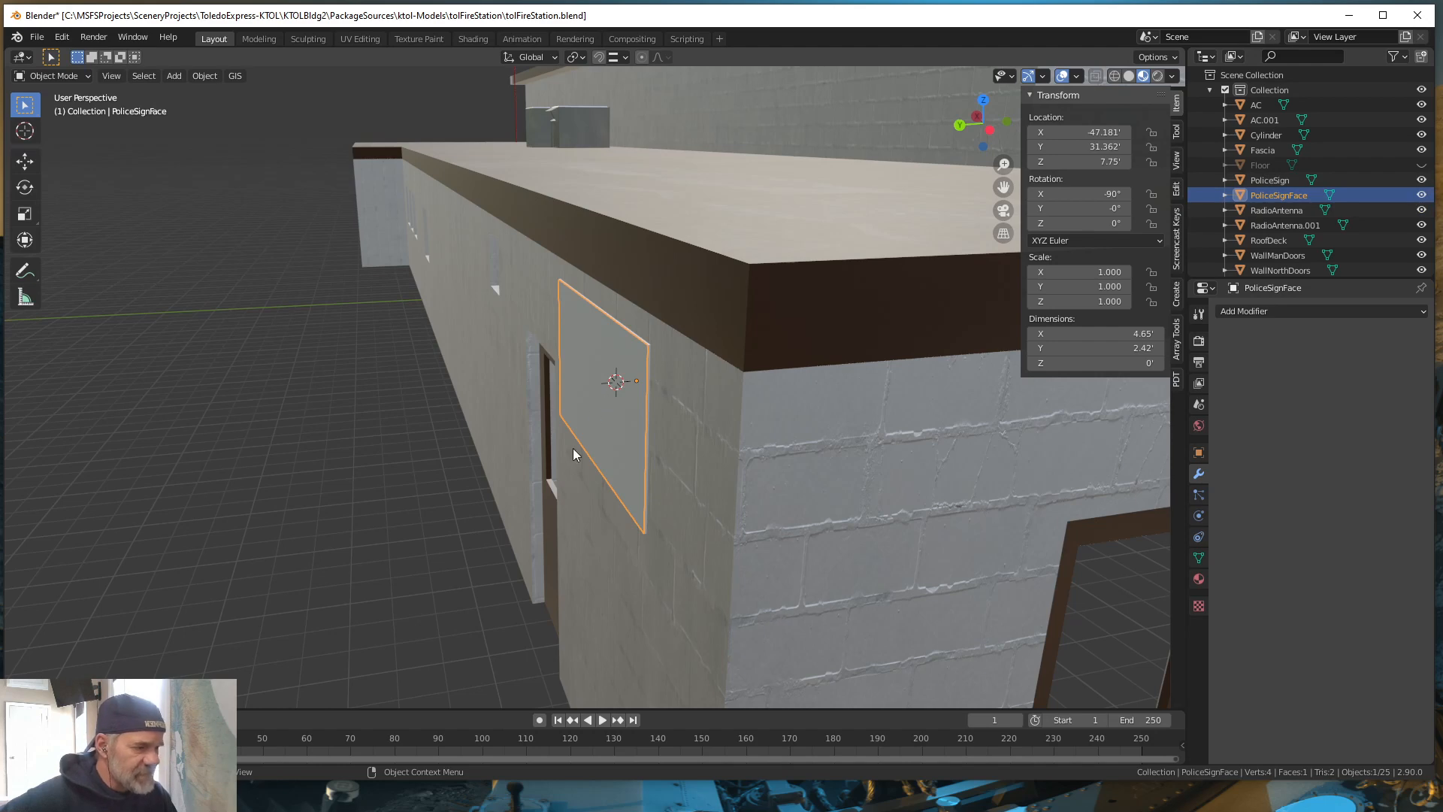
pyautogui.moveTo(572, 448); pyautogui.dragTo(606, 454)
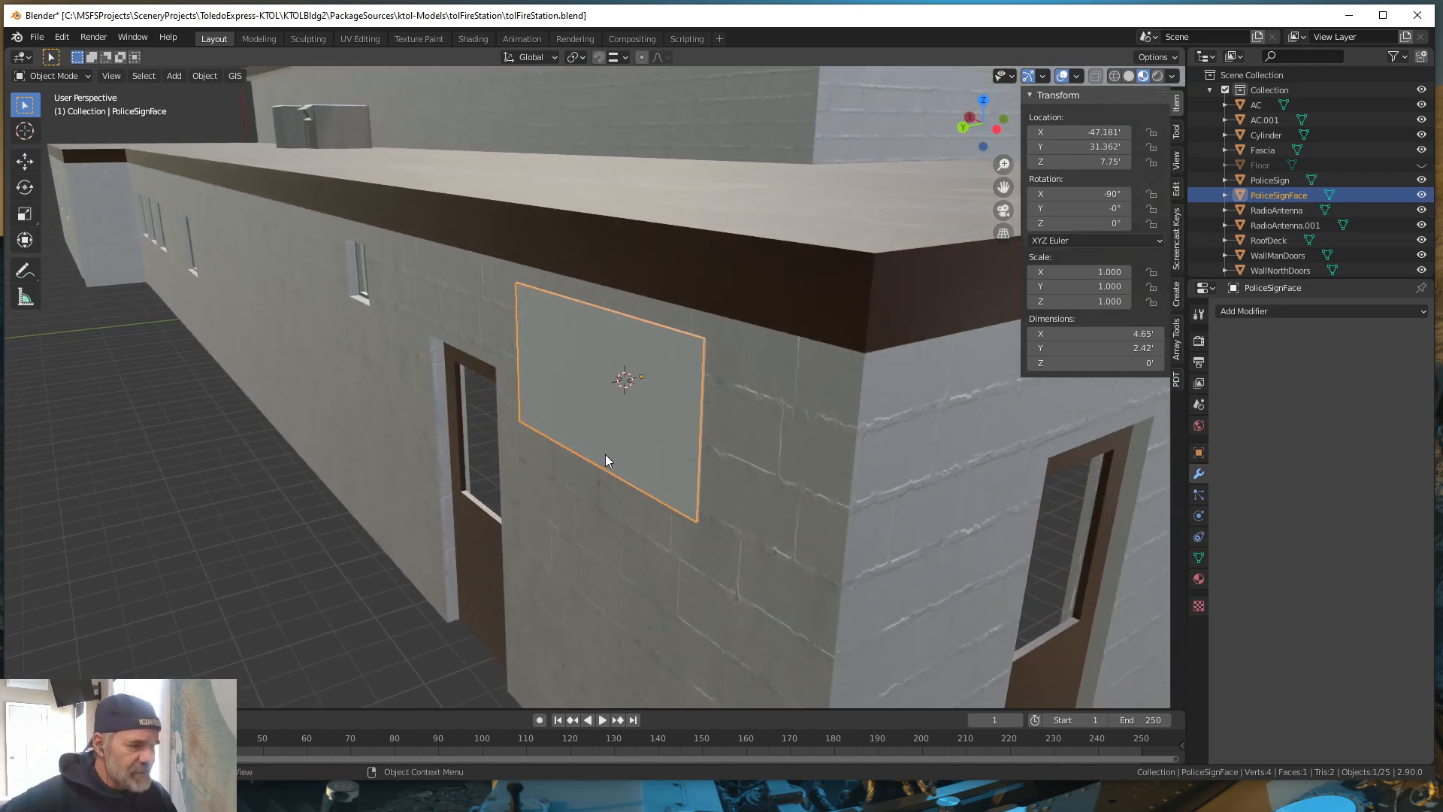
pyautogui.scroll(-4, 604, 448)
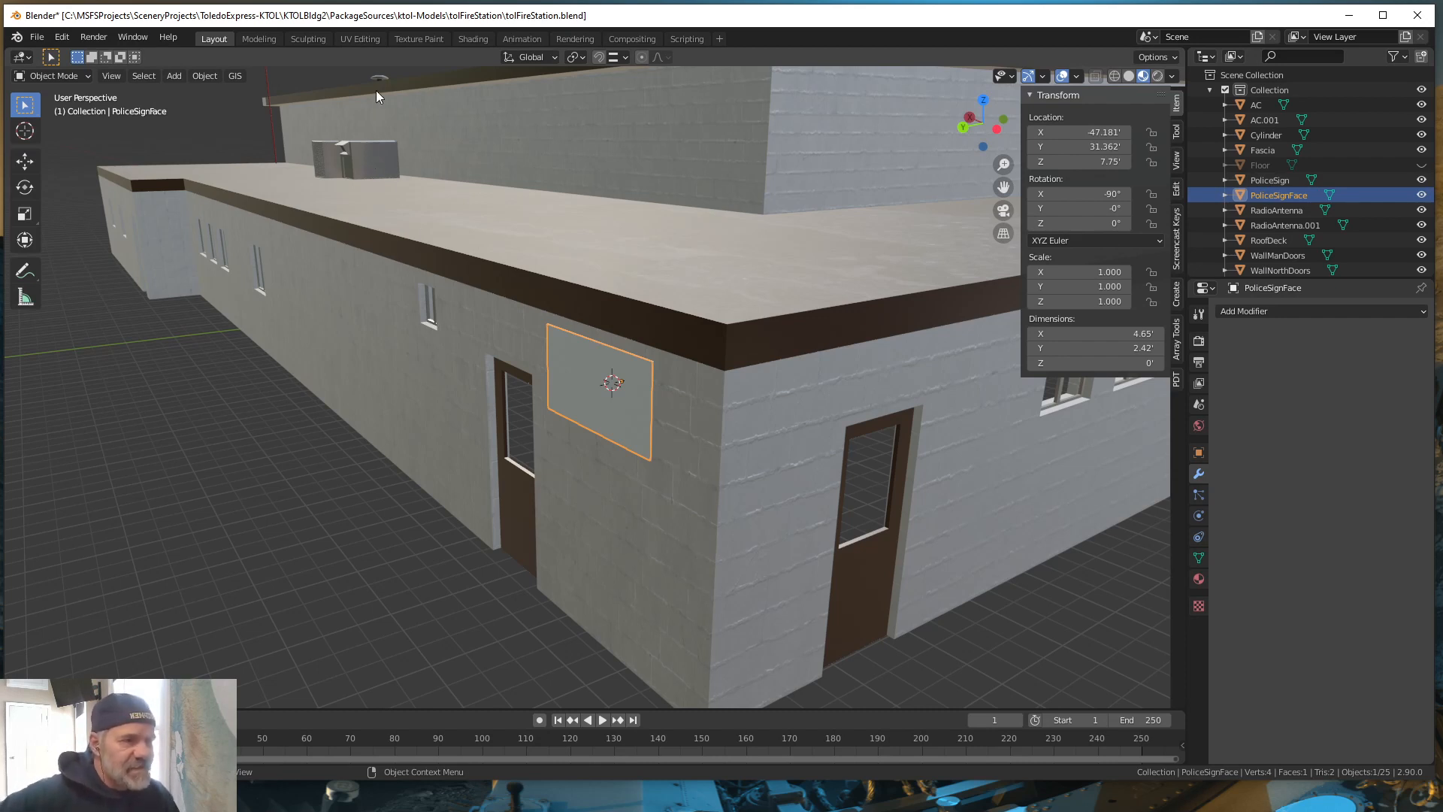
# Show the police sign face in the UV Editing workspace and check the Smart UV Project options without applying them
pyautogui.click(349, 38)
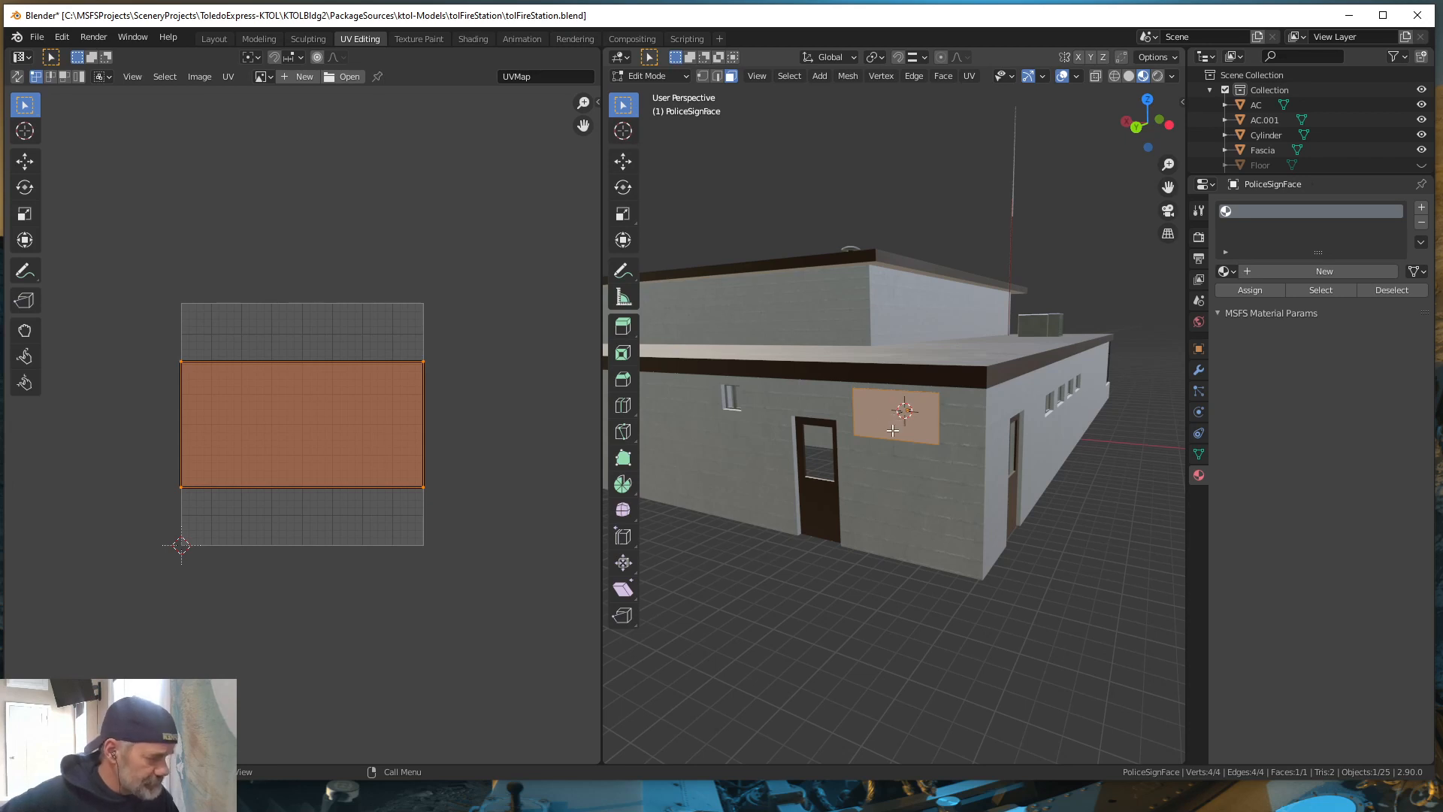
pyautogui.click(969, 77)
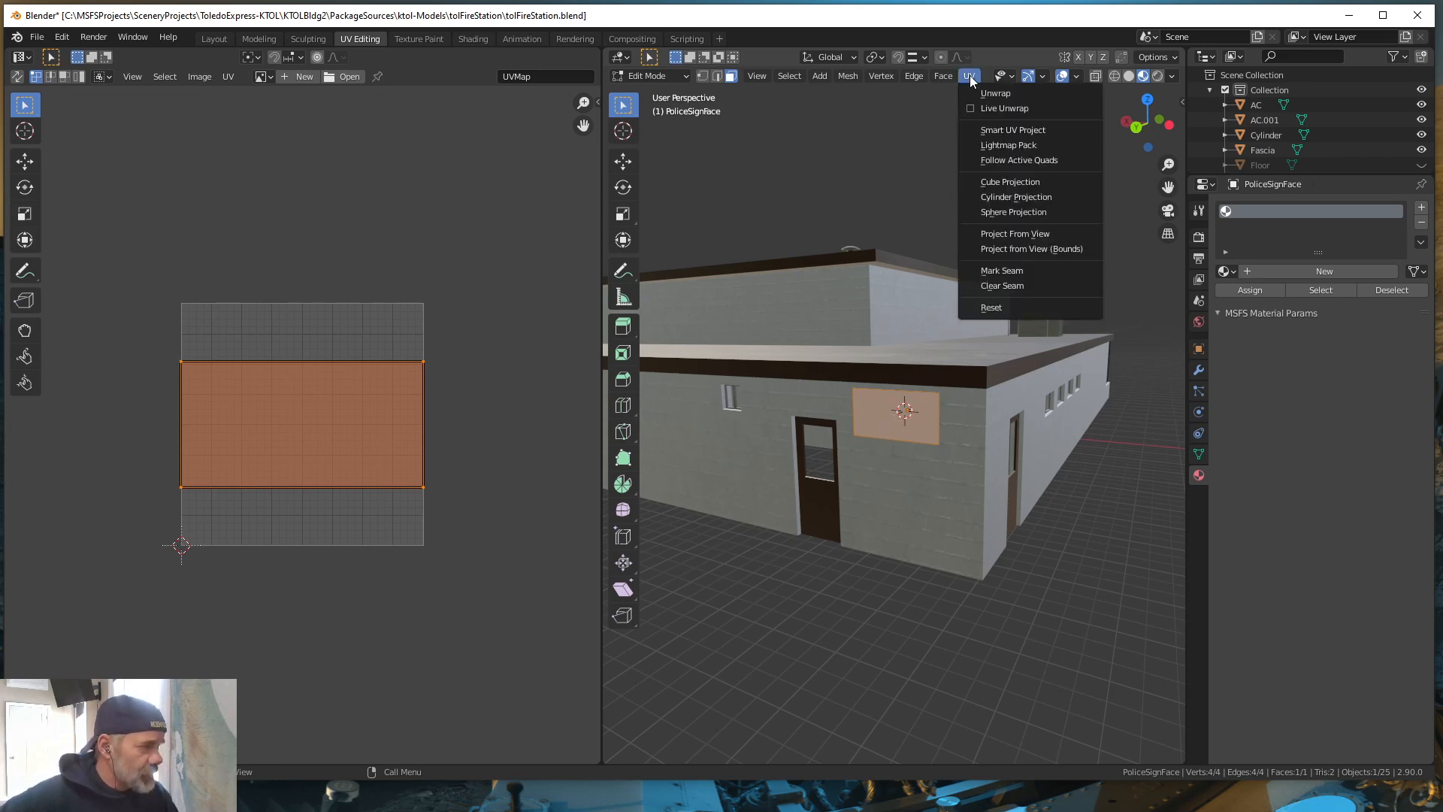
pyautogui.click(1001, 129)
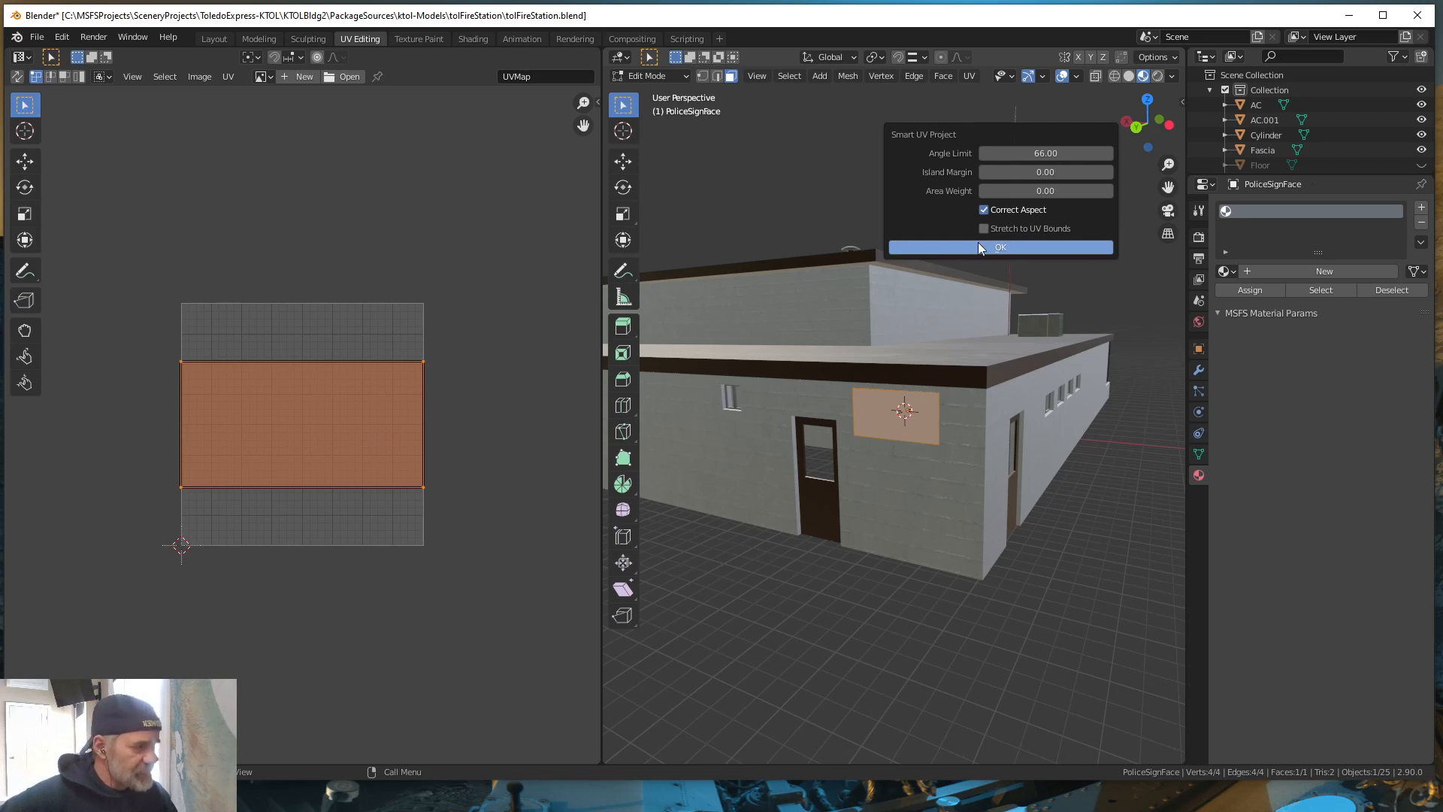
pyautogui.click(832, 118)
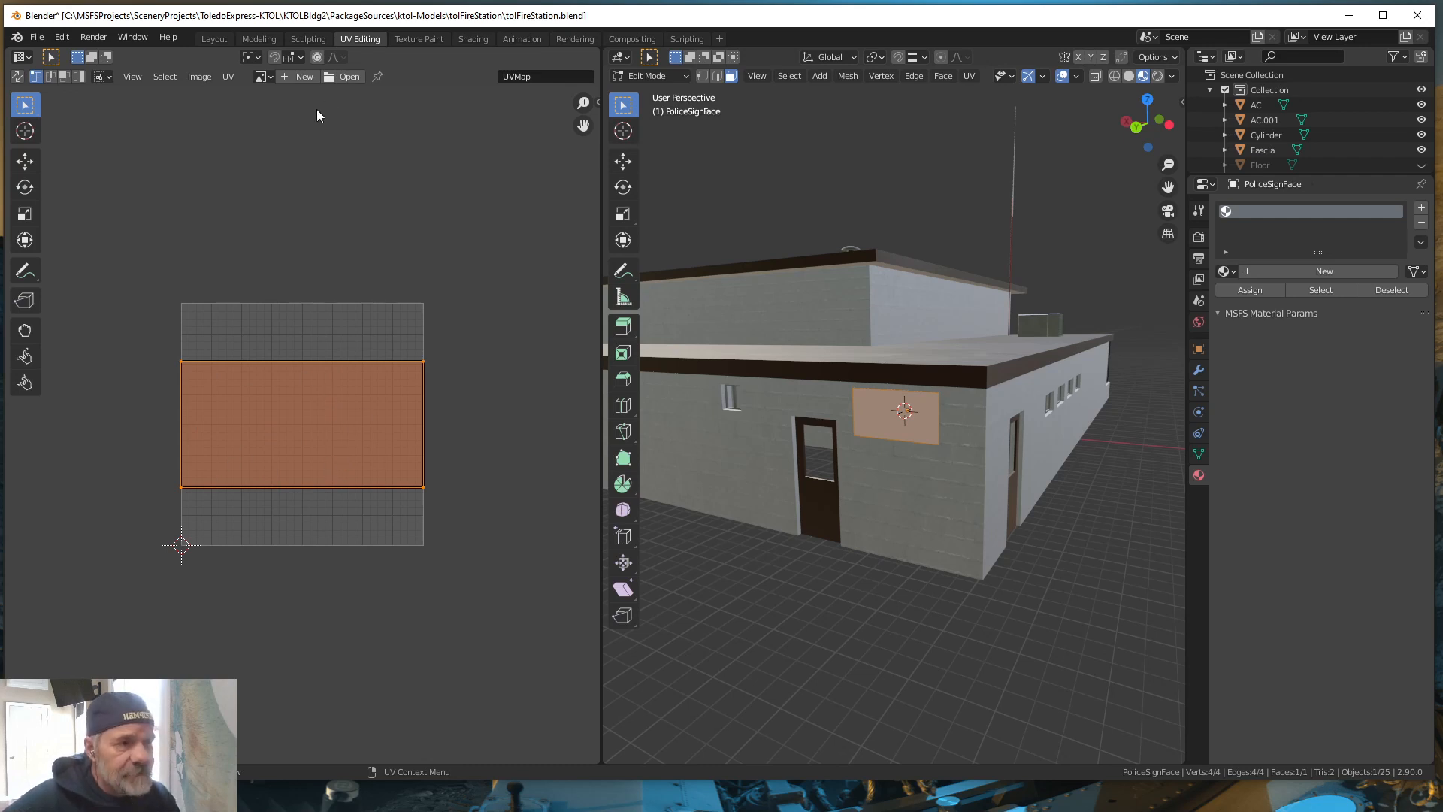
# Check the UV layout export settings and the texture folder for PoliceSignFace.png without exporting
pyautogui.click(229, 78)
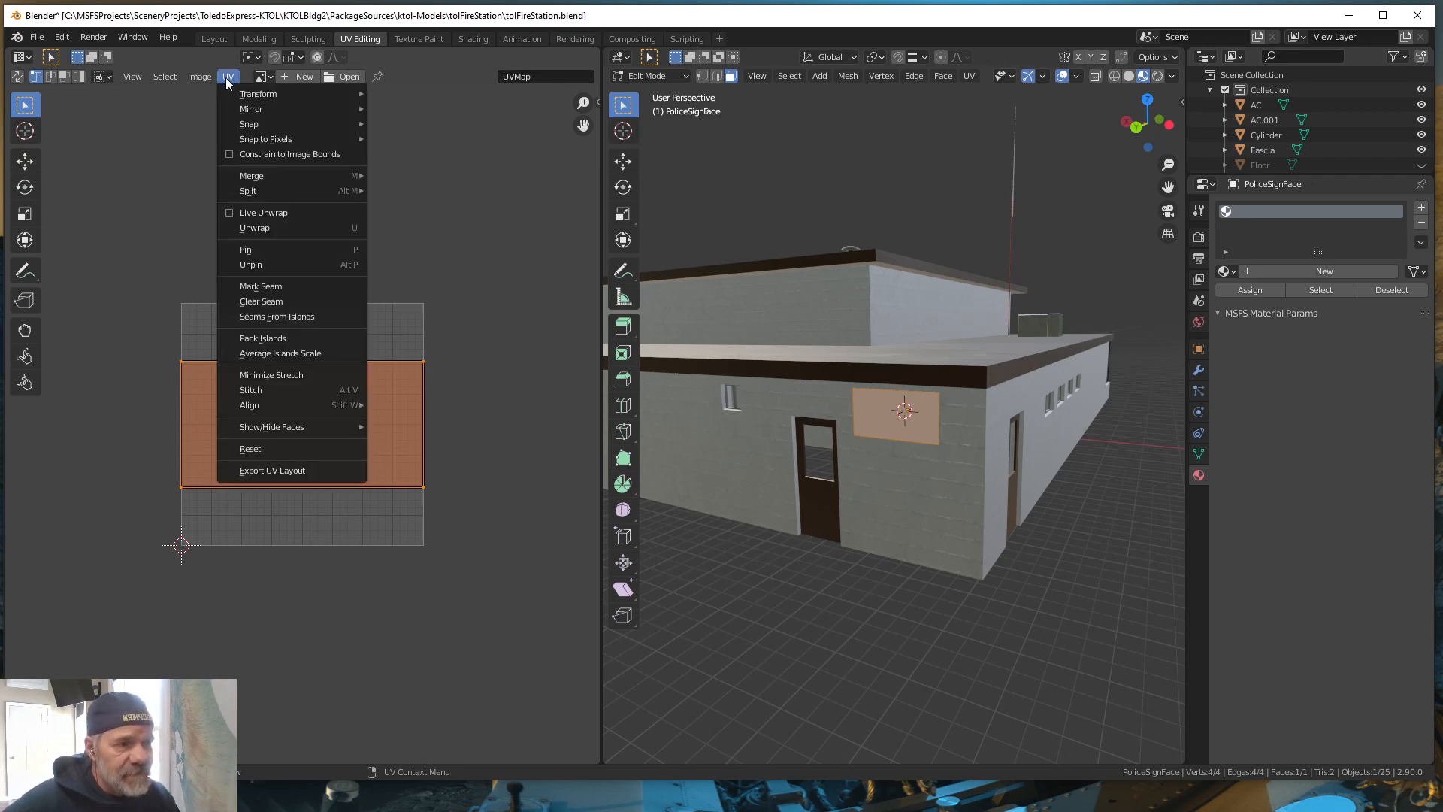
pyautogui.click(272, 472)
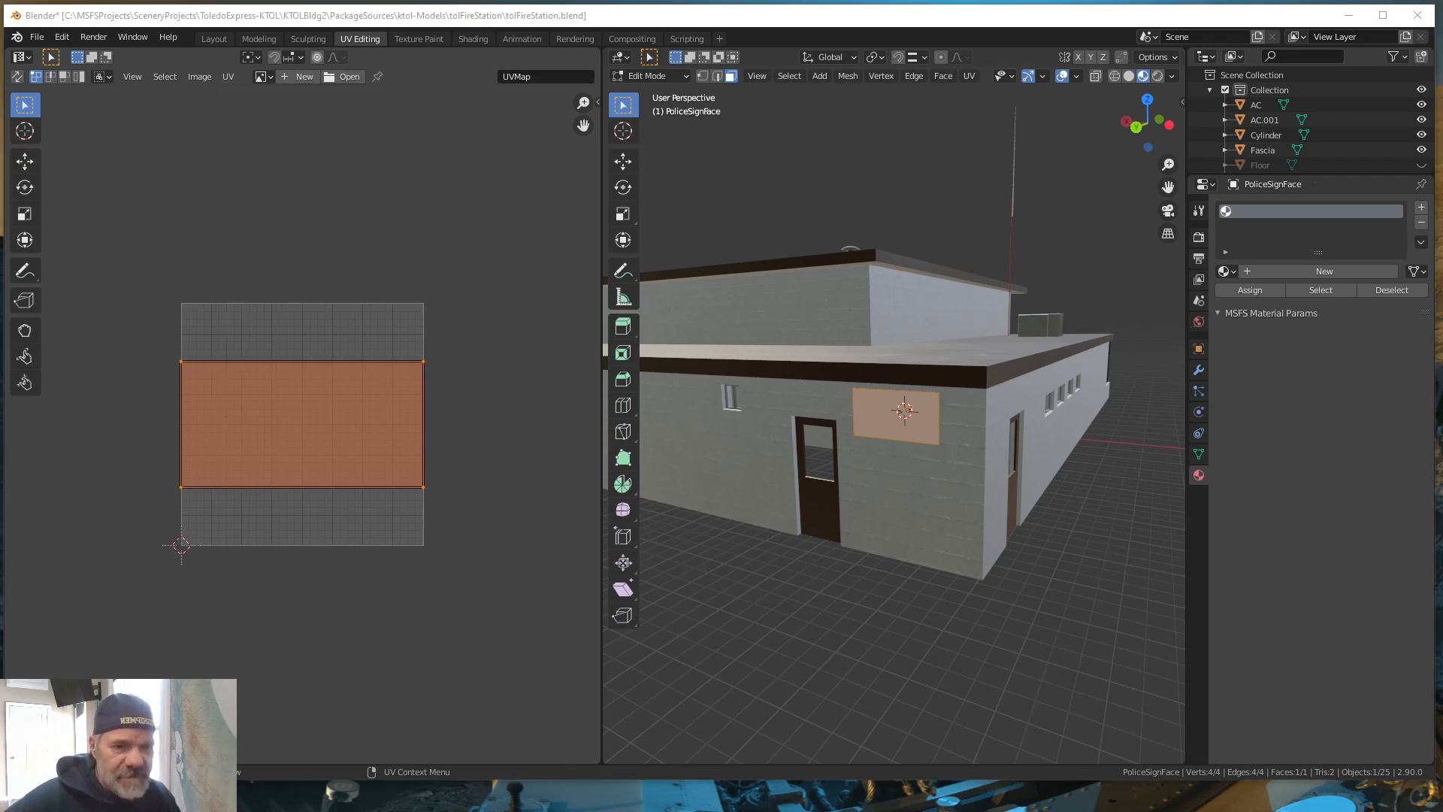
pyautogui.moveTo(246, 188); pyautogui.dragTo(562, 183)
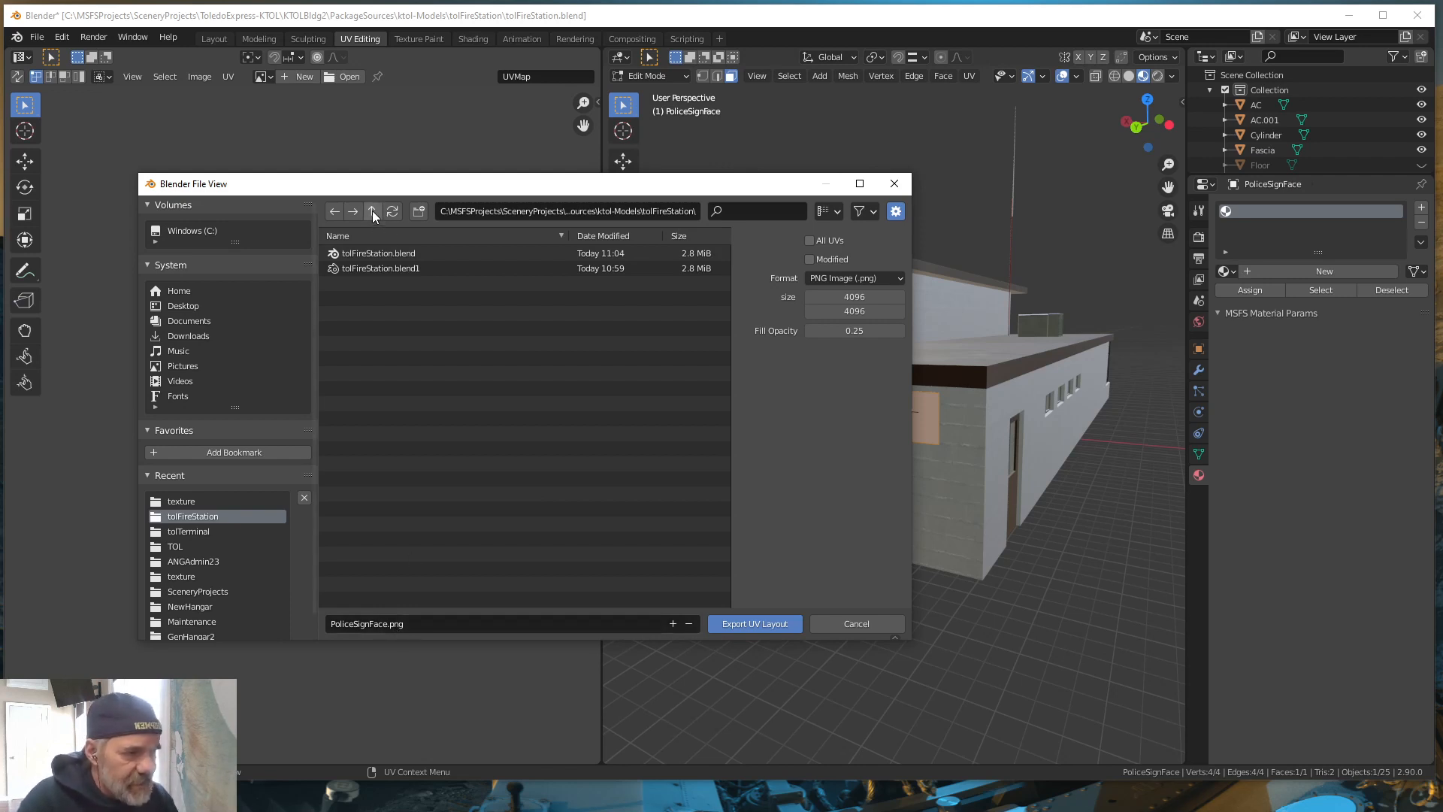
pyautogui.click(181, 500)
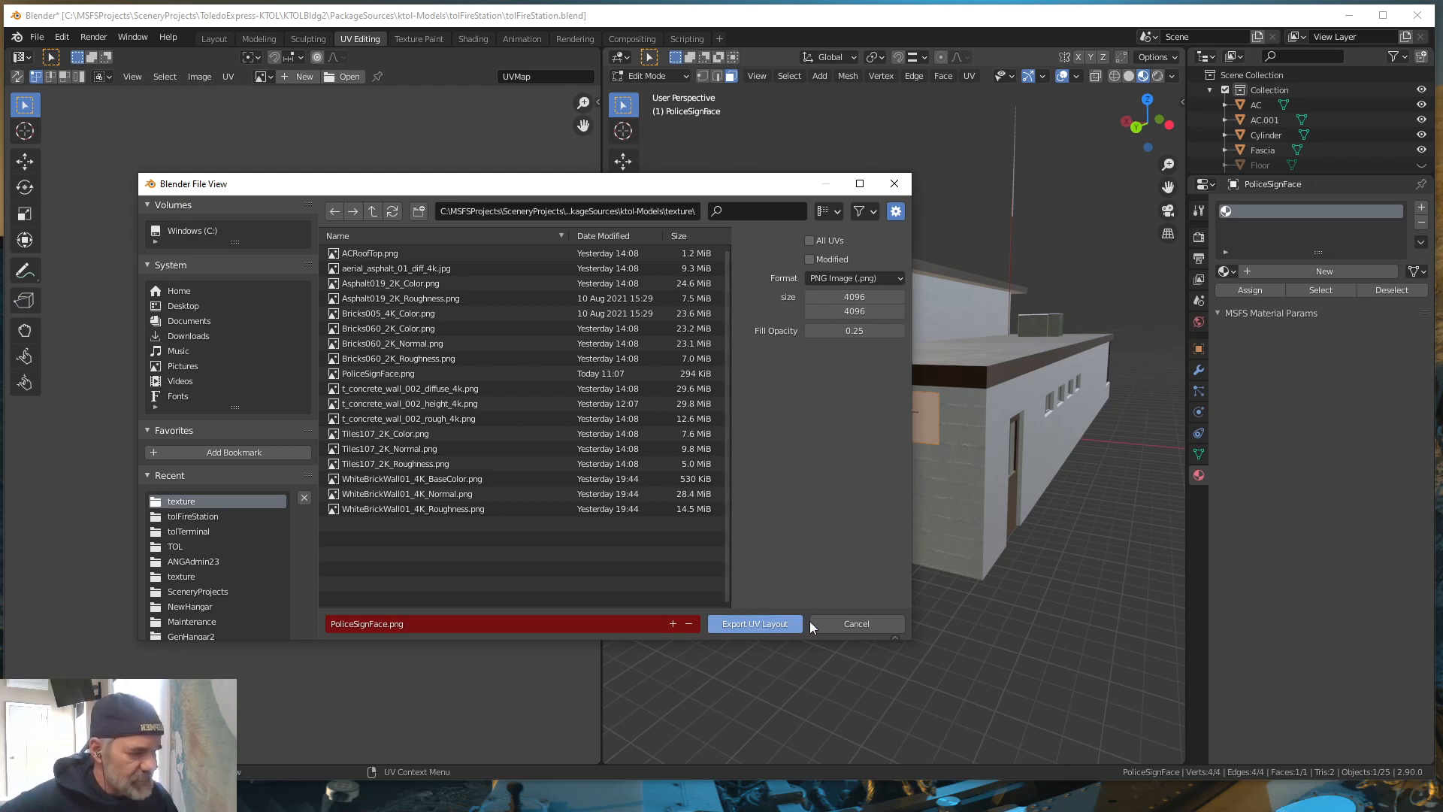
pyautogui.click(866, 624)
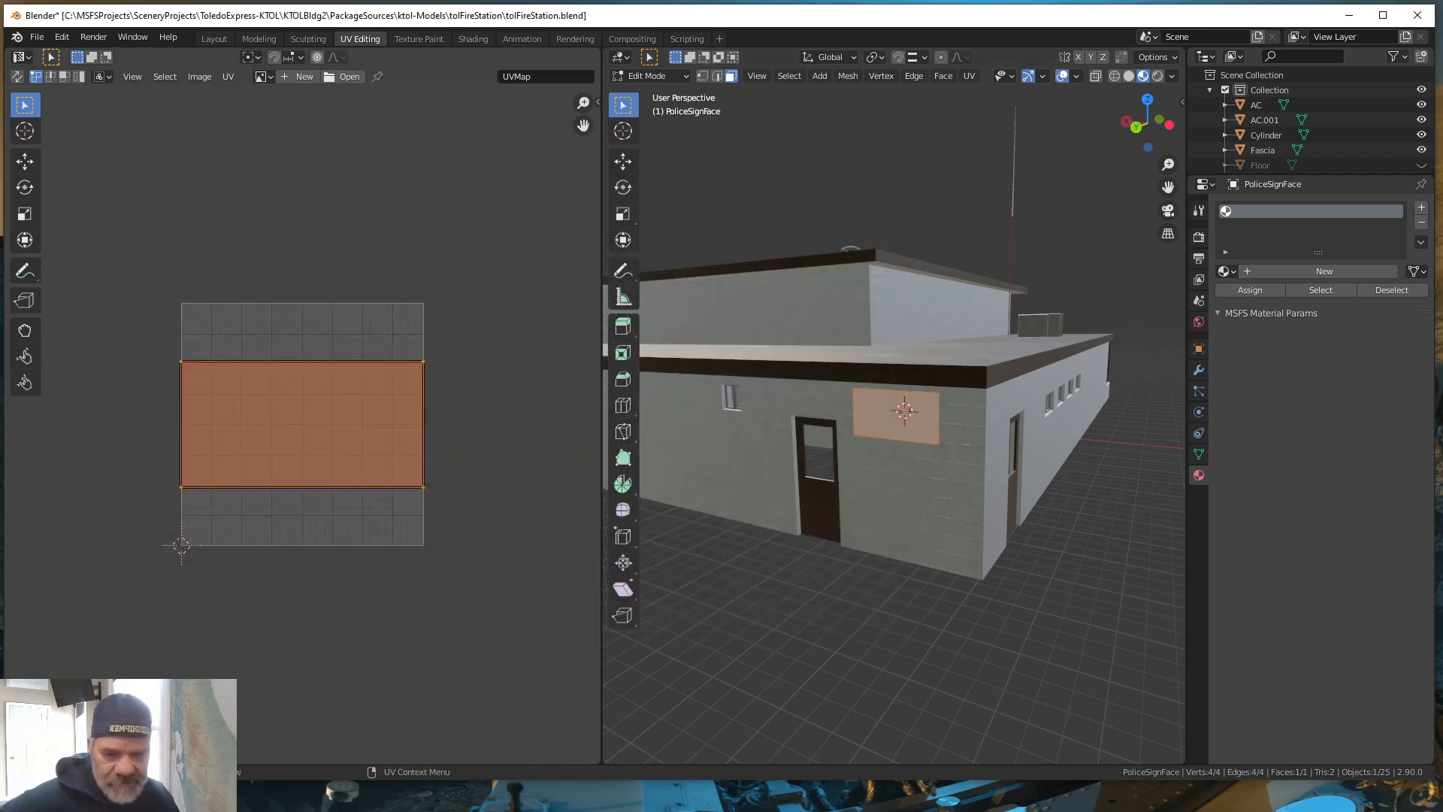
# Switch to Krita and start opening an existing file, browsing to the SceneryProjects folder in MSFSProjects
pyautogui.hotkey('alt', 'Tab')
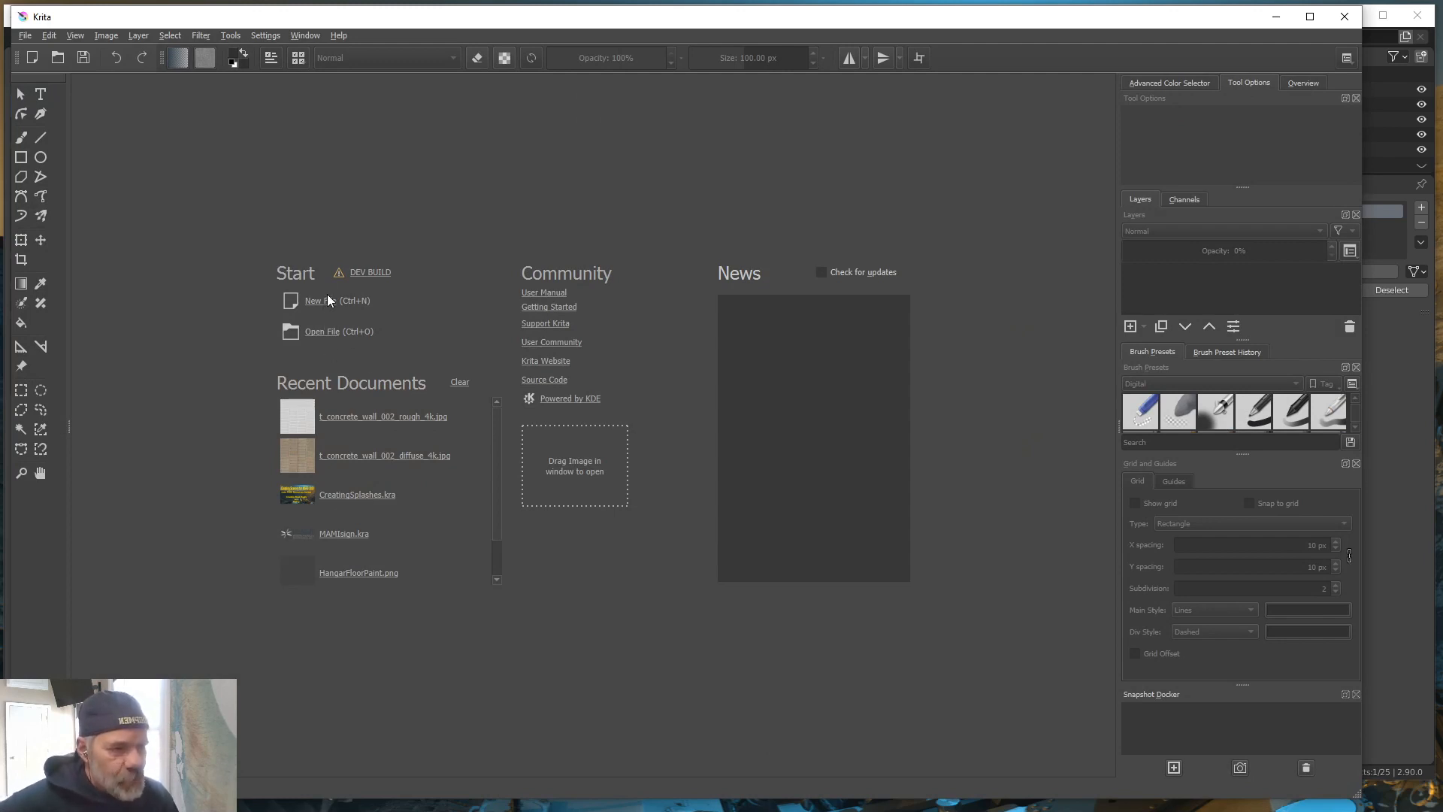
pyautogui.click(320, 332)
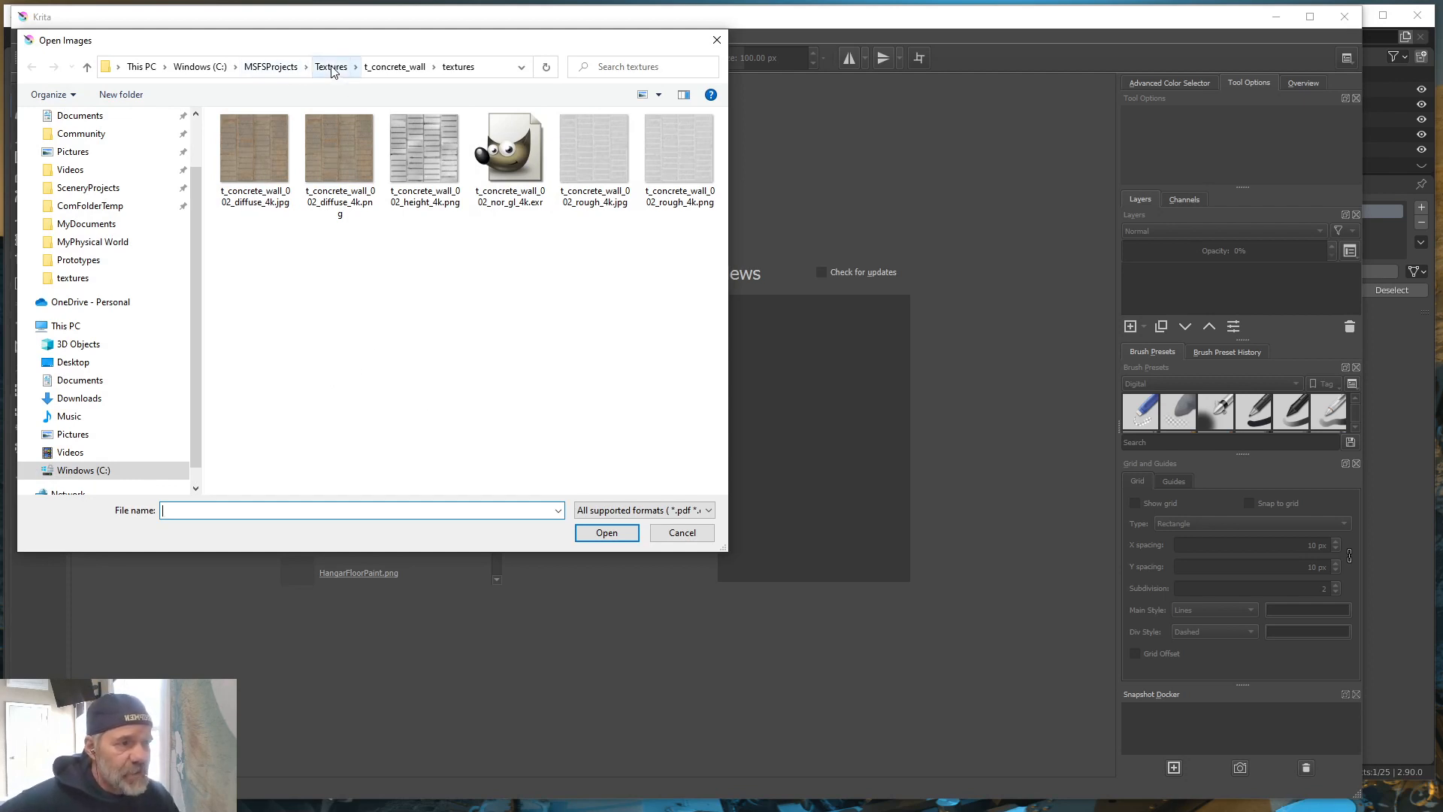
pyautogui.click(286, 71)
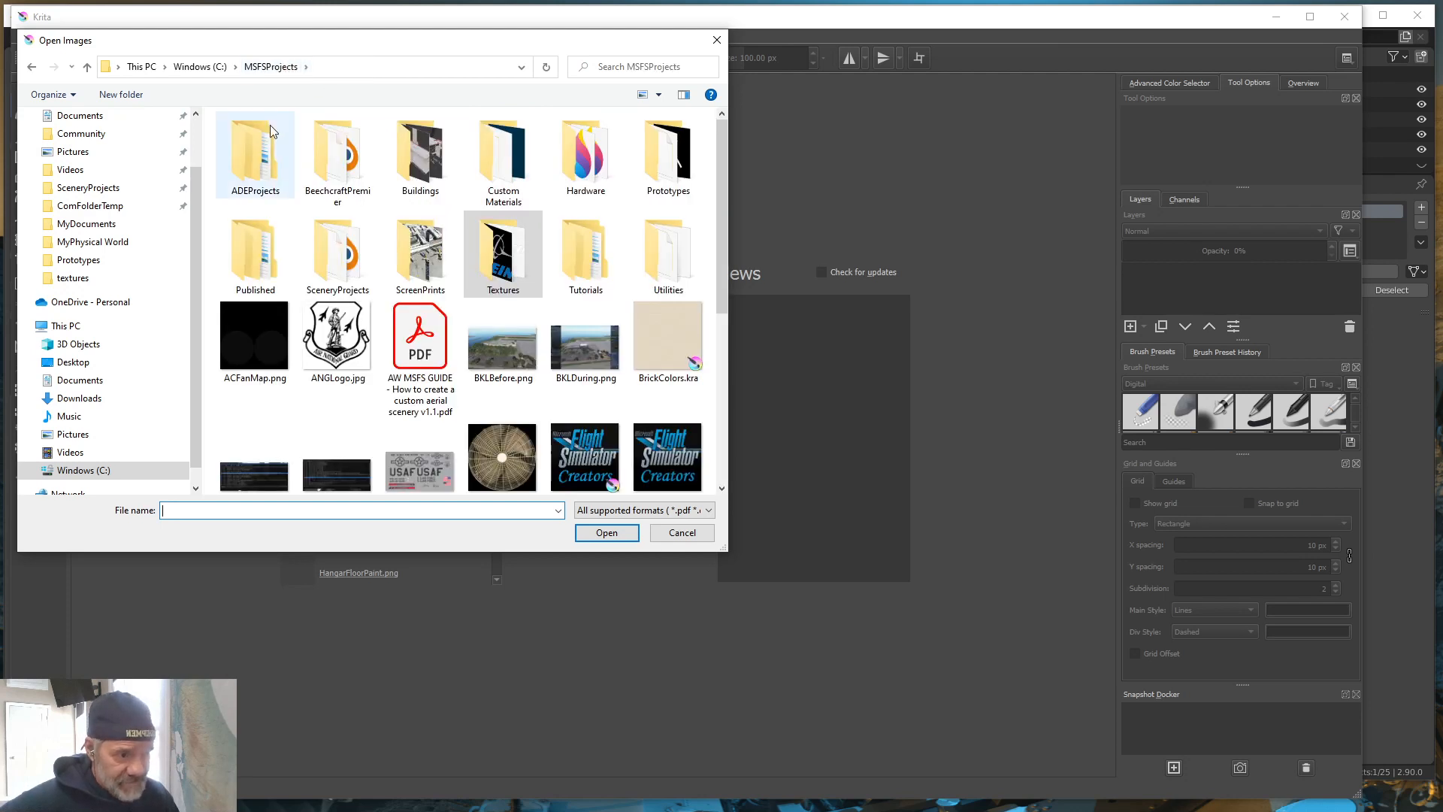
pyautogui.doubleClick(505, 257)
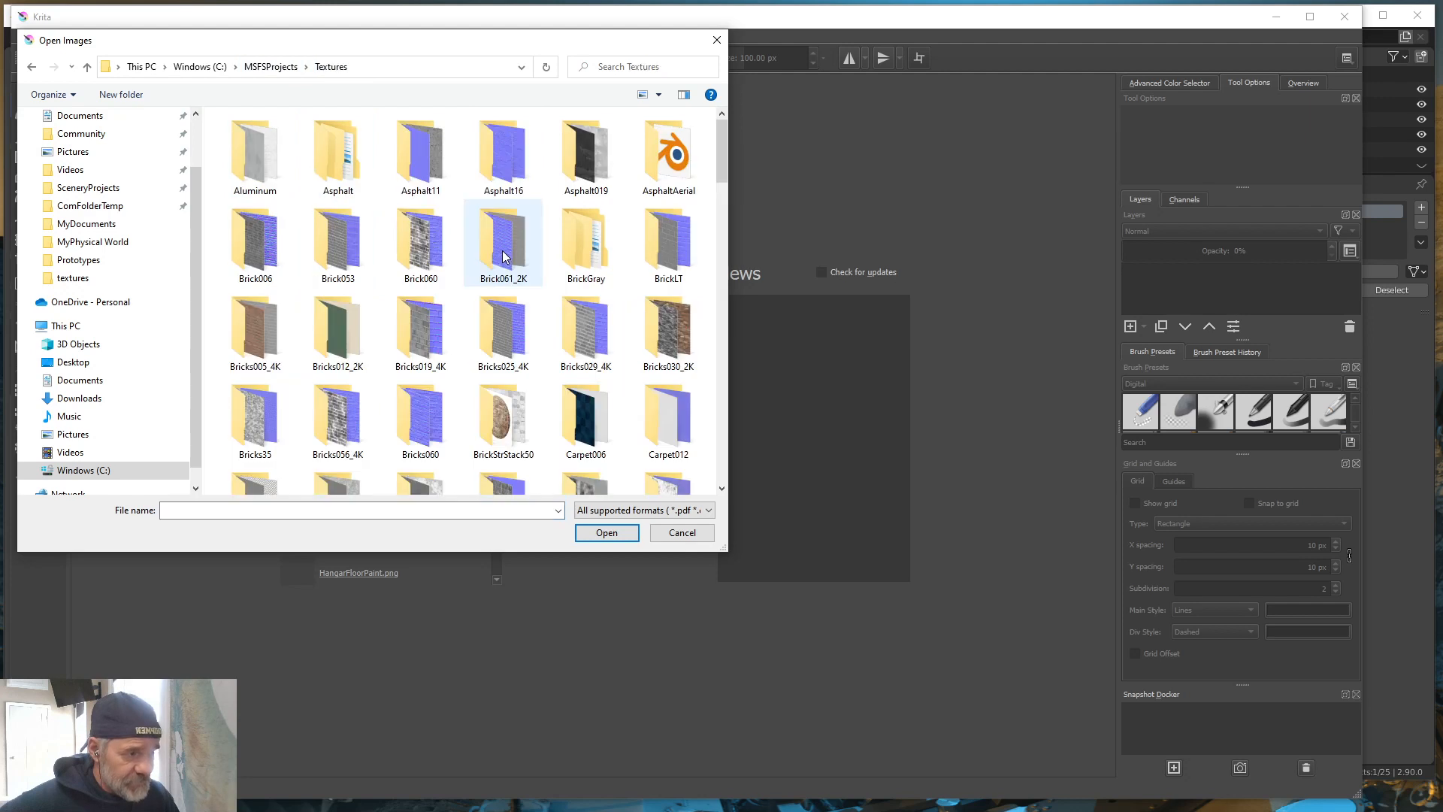
pyautogui.click(275, 70)
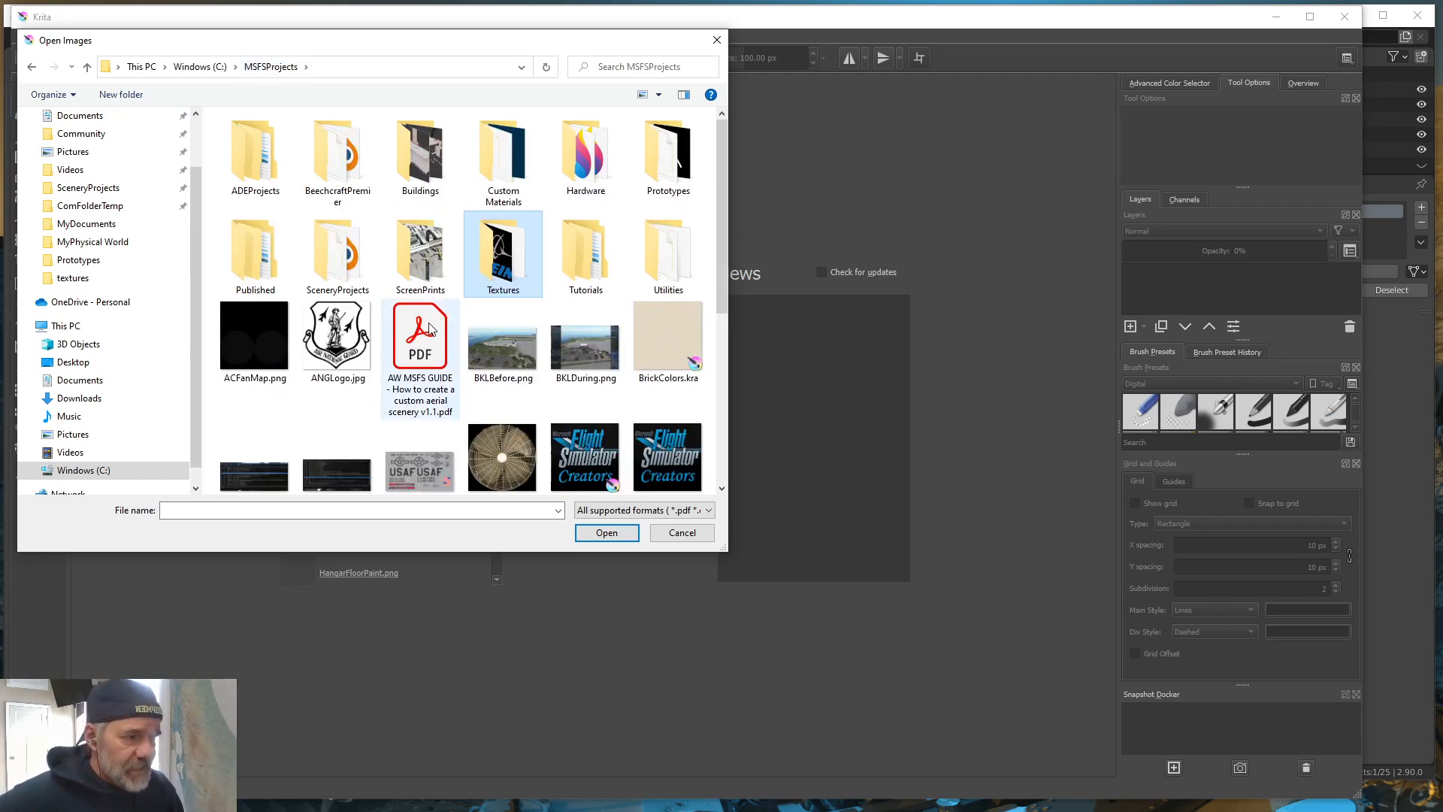
pyautogui.click(337, 282)
pyautogui.doubleClick(337, 281)
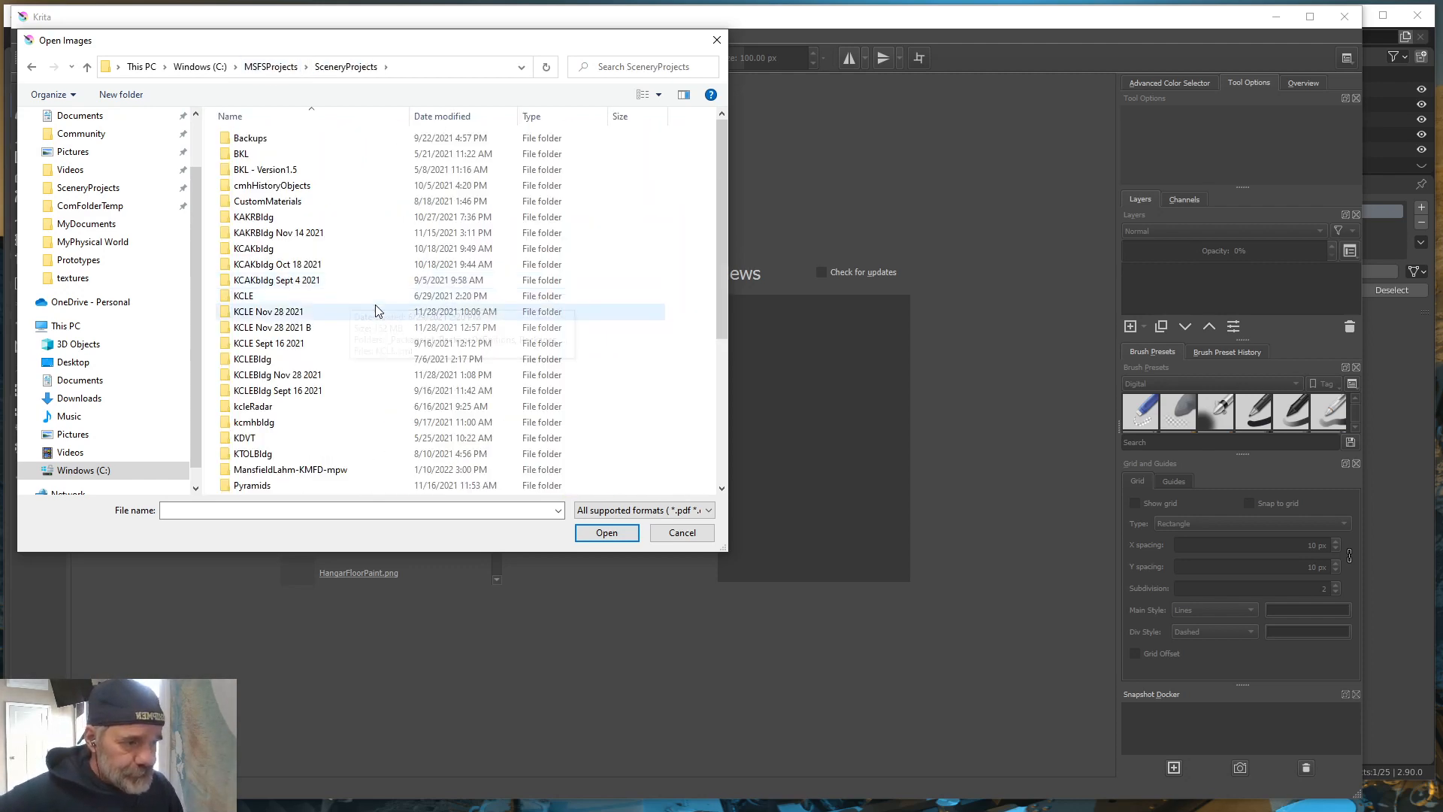
# Browse to the texture folder under ToledoExpress-KTOL, KTOLBldg2, PackageSources, ktol-Models
pyautogui.scroll(-3, 288, 328)
pyautogui.scroll(3, 288, 328)
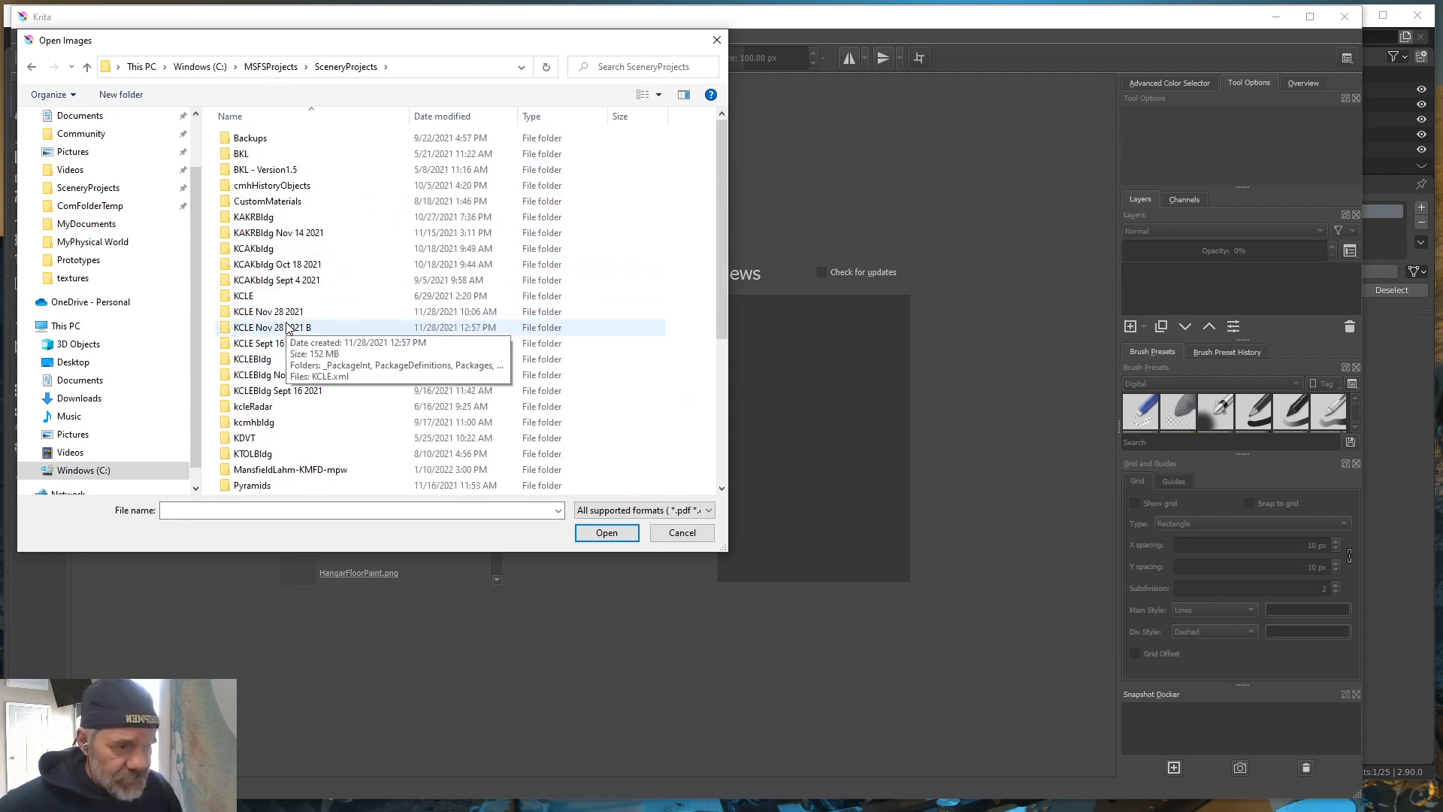
pyautogui.scroll(-5, 287, 328)
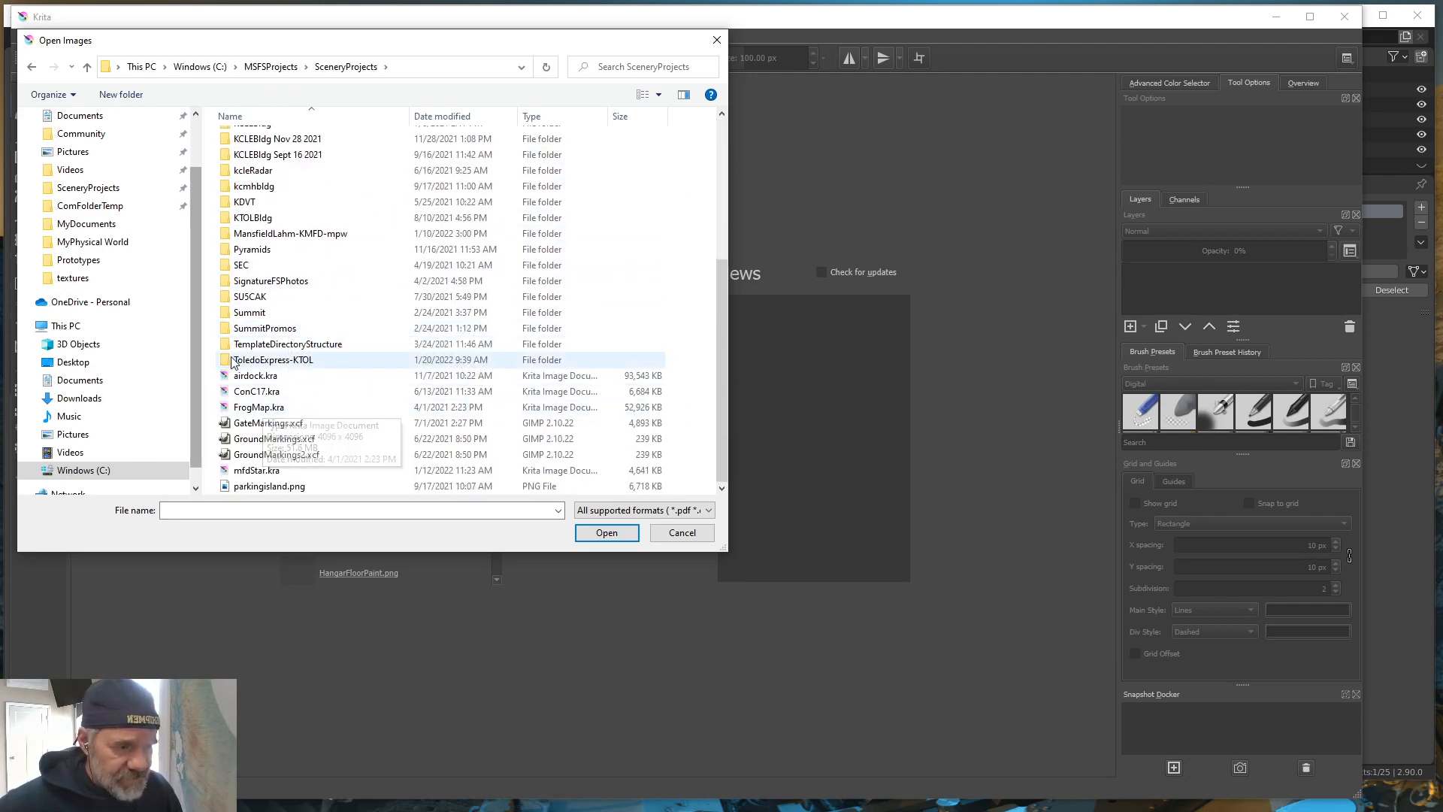
pyautogui.click(277, 366)
pyautogui.doubleClick(278, 362)
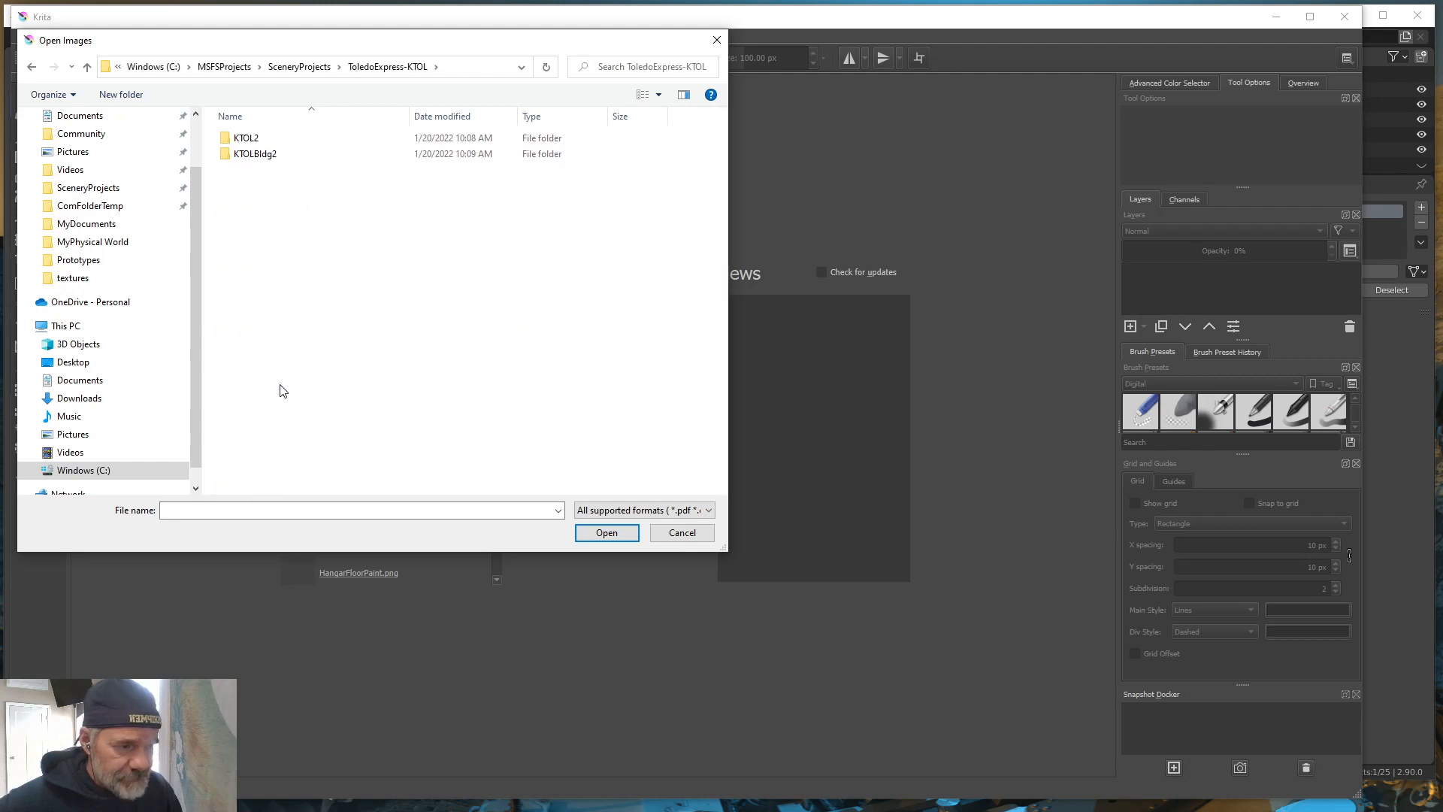
pyautogui.doubleClick(256, 155)
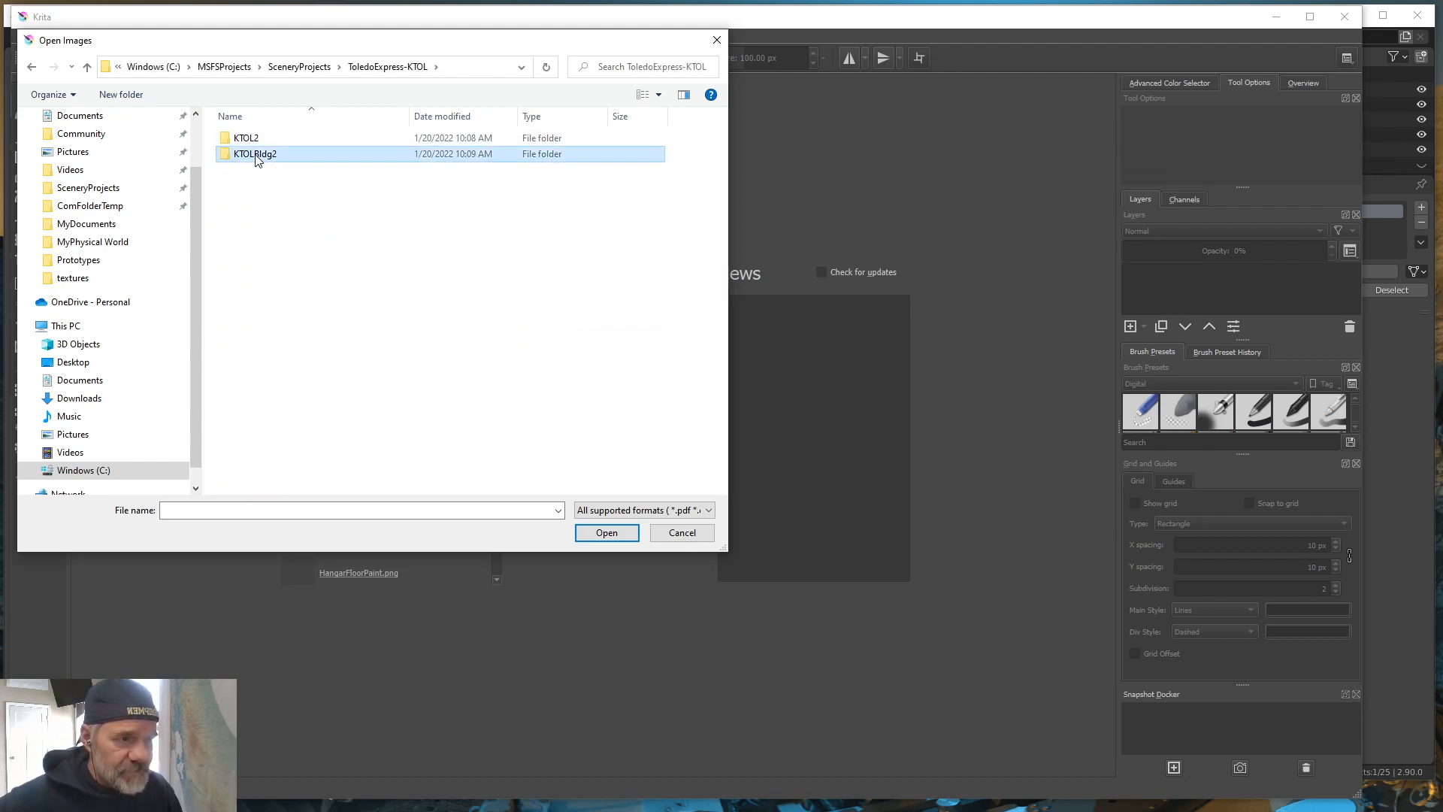
pyautogui.doubleClick(516, 178)
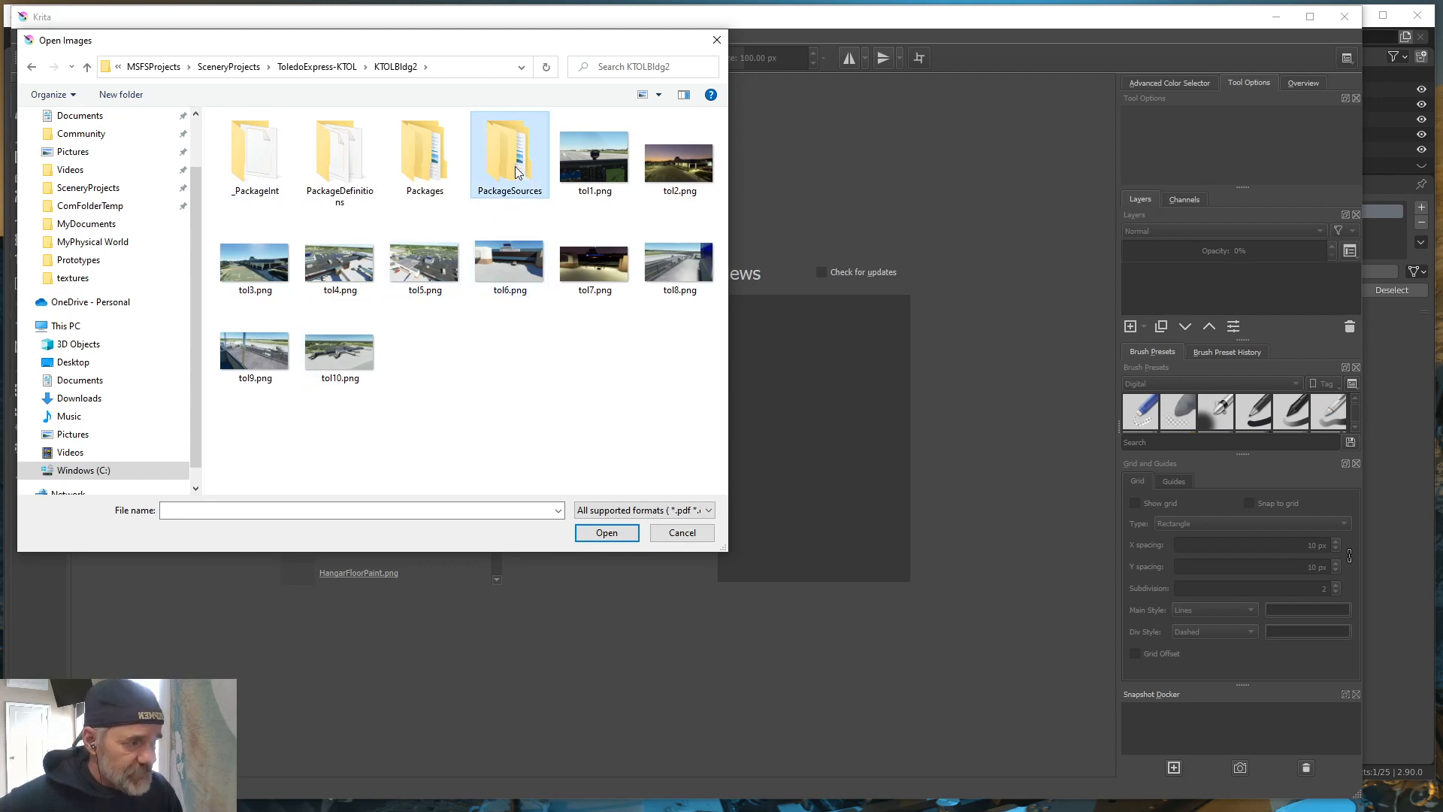
pyautogui.doubleClick(258, 140)
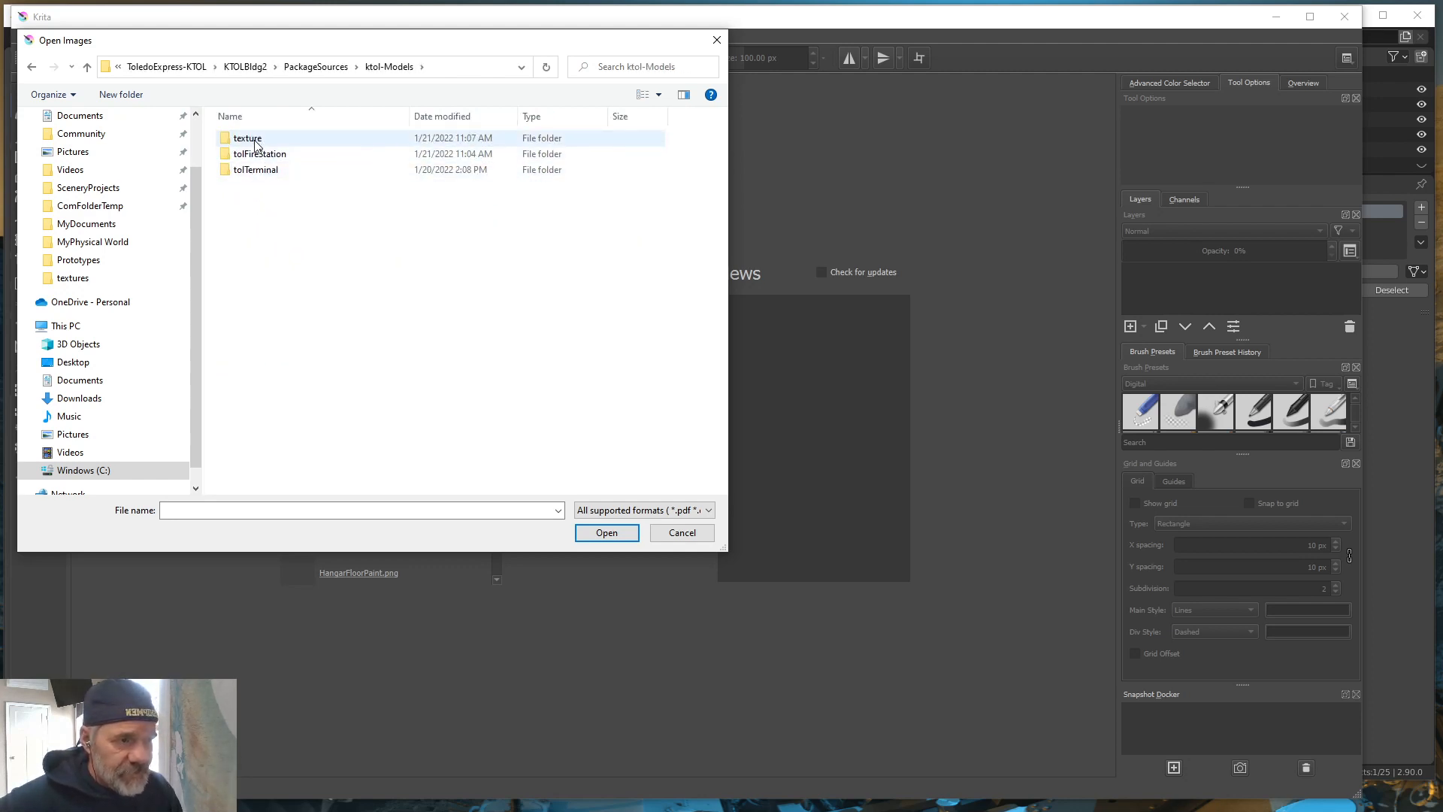
pyautogui.doubleClick(255, 139)
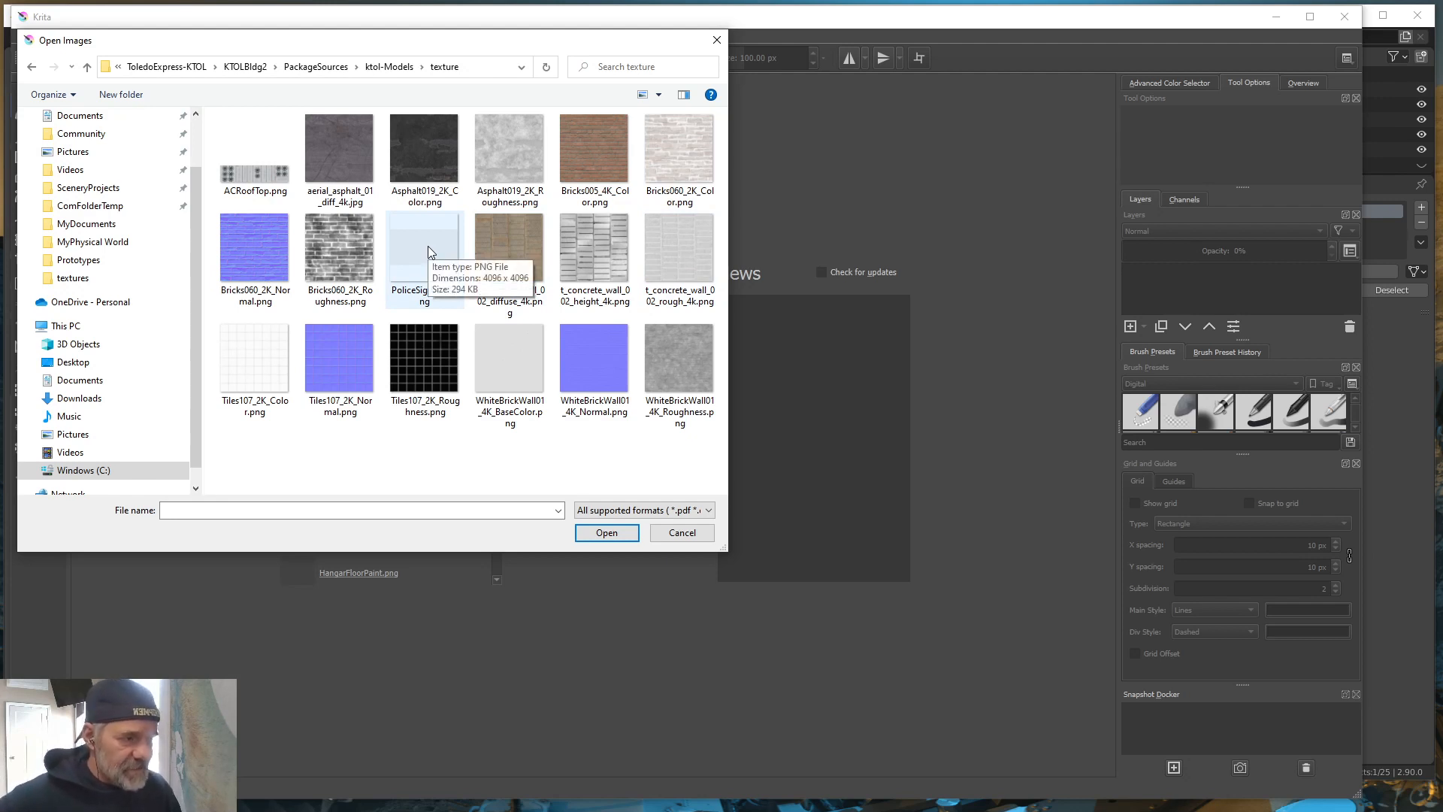
# Open the image PoliceSignFace.png from the texture folder
pyautogui.click(611, 537)
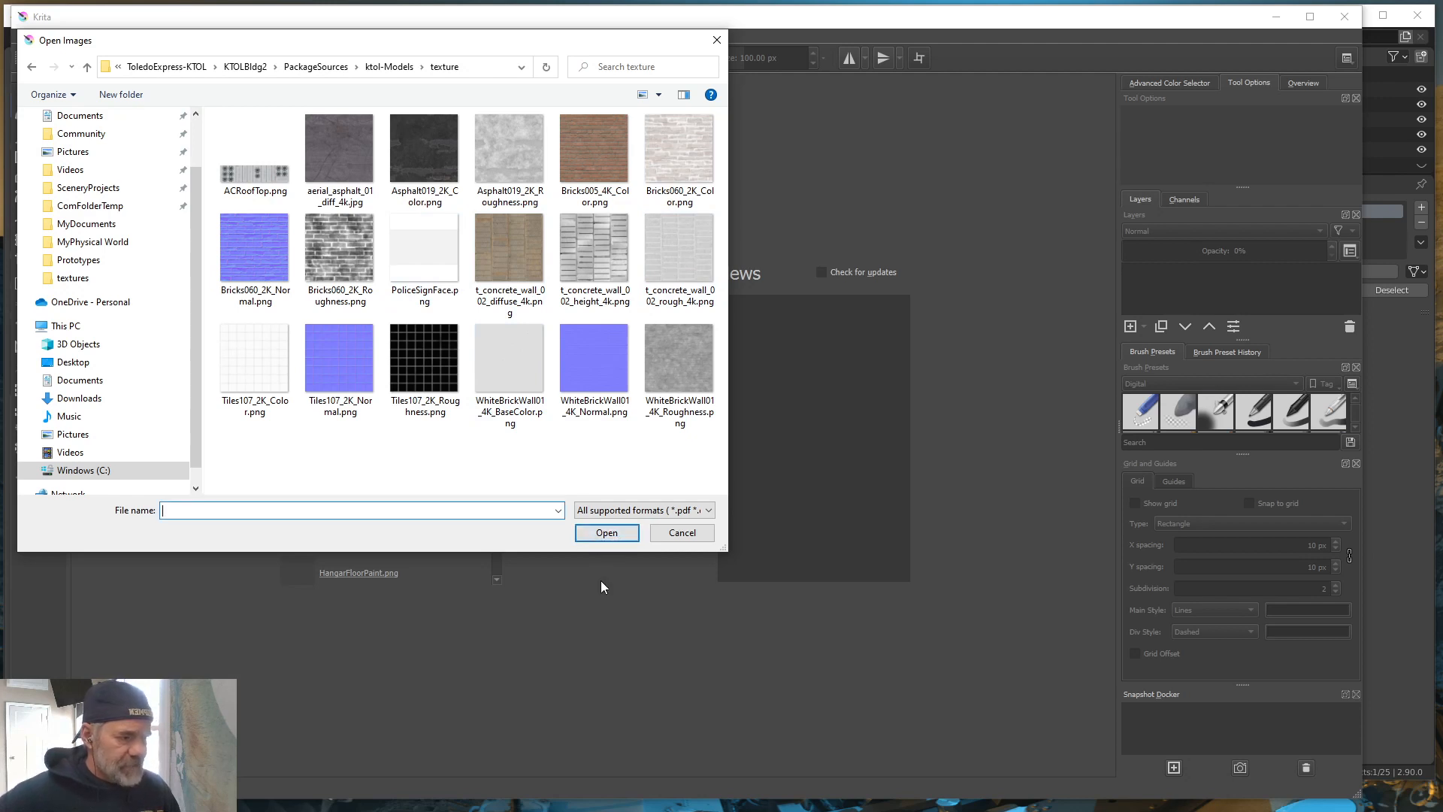
pyautogui.click(610, 533)
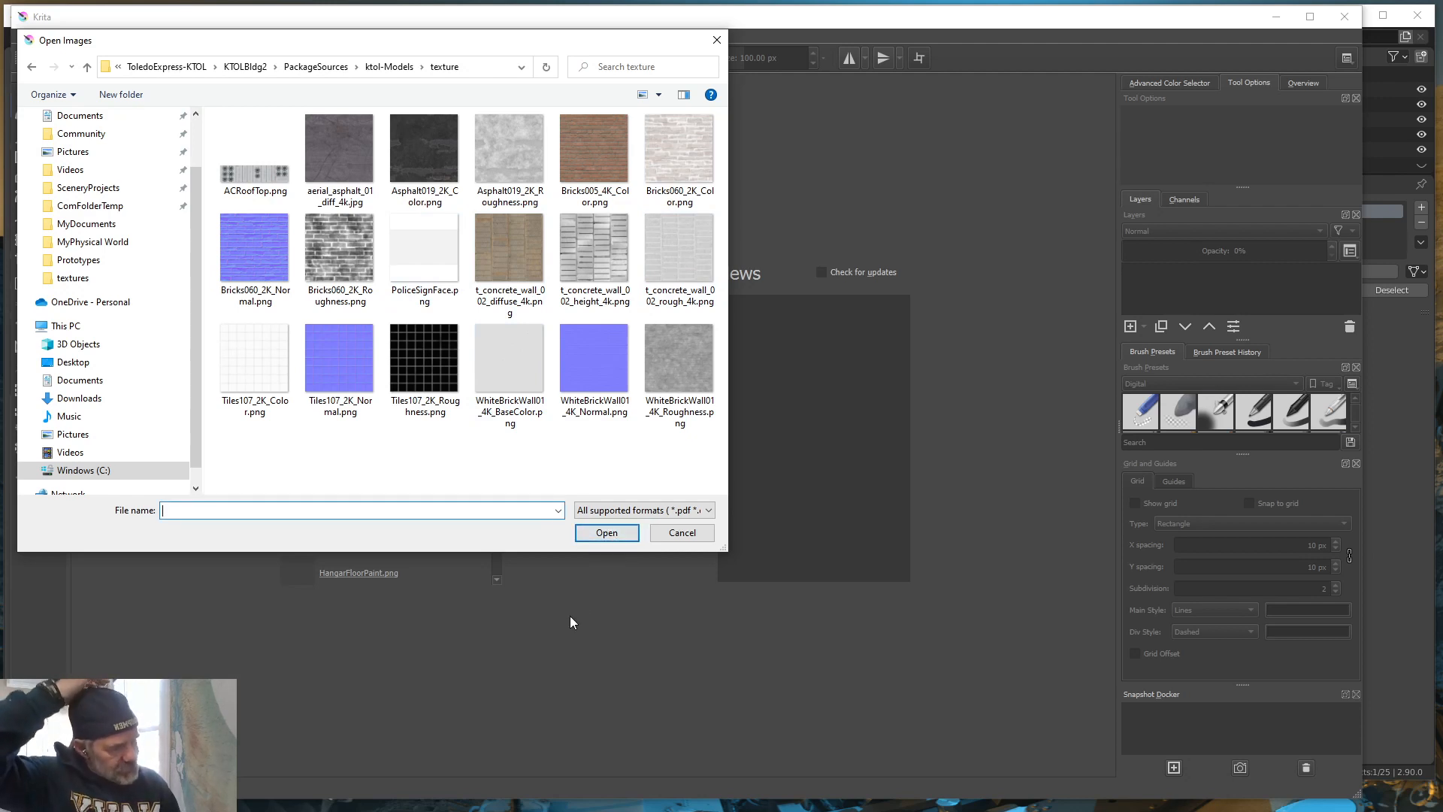
pyautogui.click(439, 257)
pyautogui.click(606, 533)
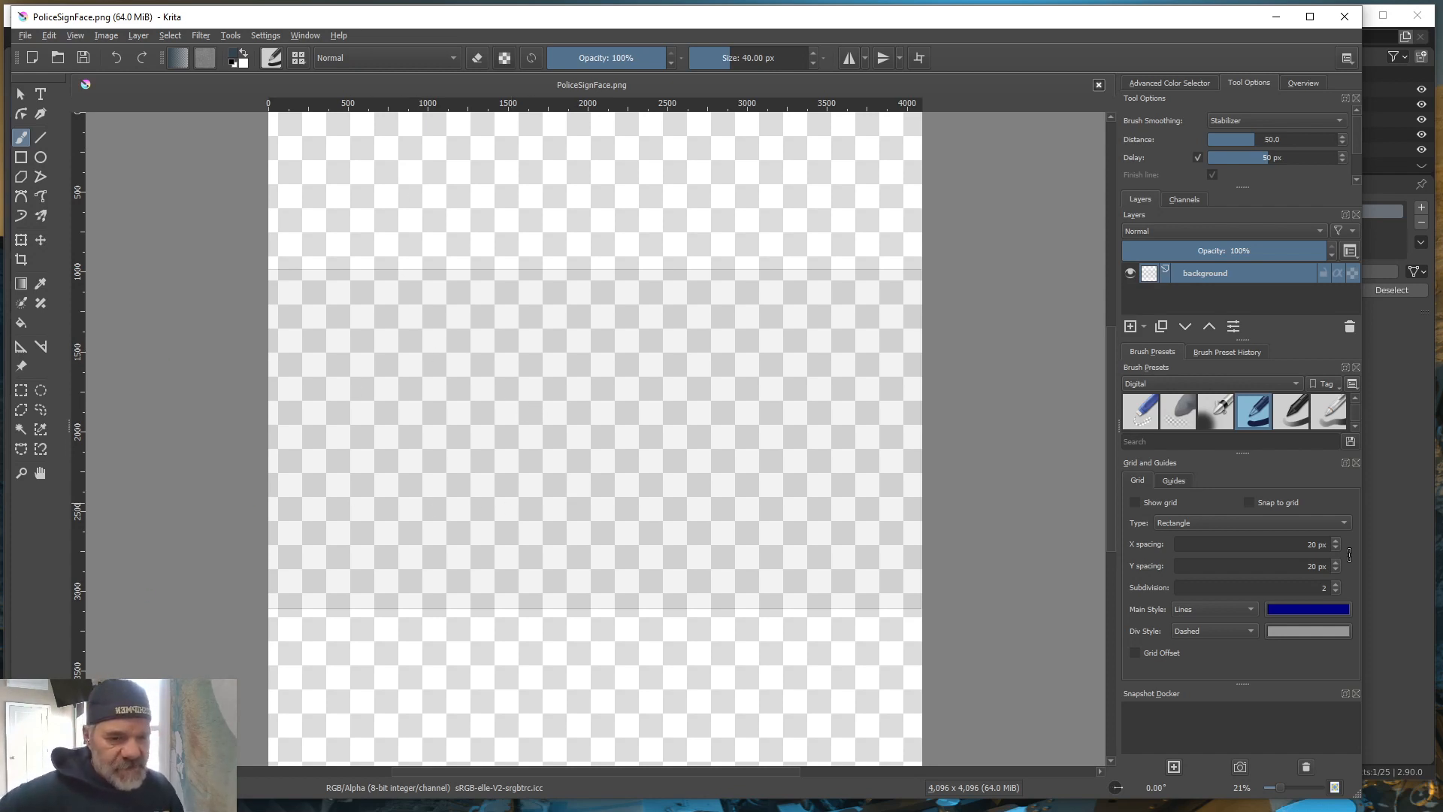
pyautogui.hotkey('alt', 'Tab')
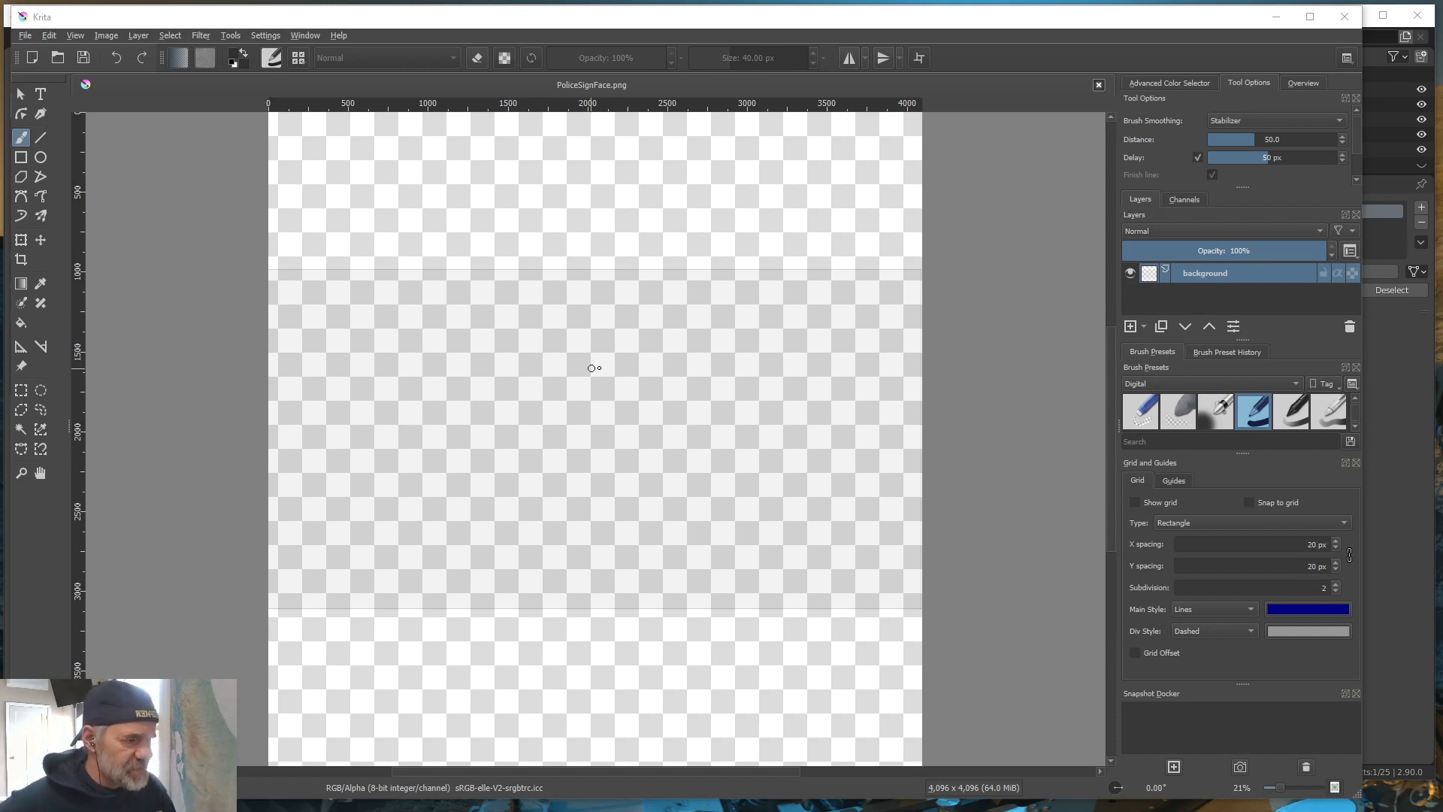
# Hide the background layer briefly and show it again to check what the UV template contributes to the canvas
pyautogui.click(1129, 273)
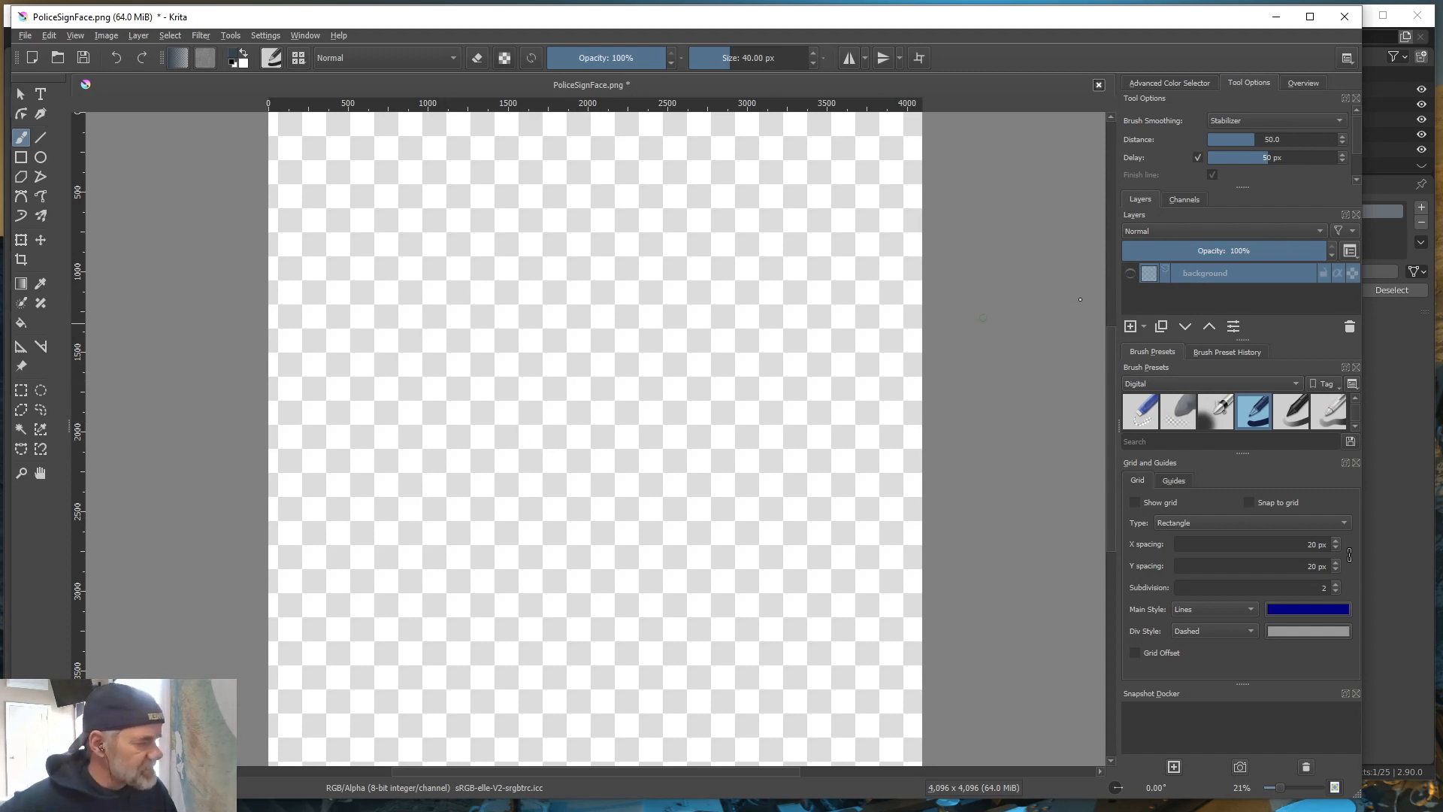
pyautogui.click(1130, 273)
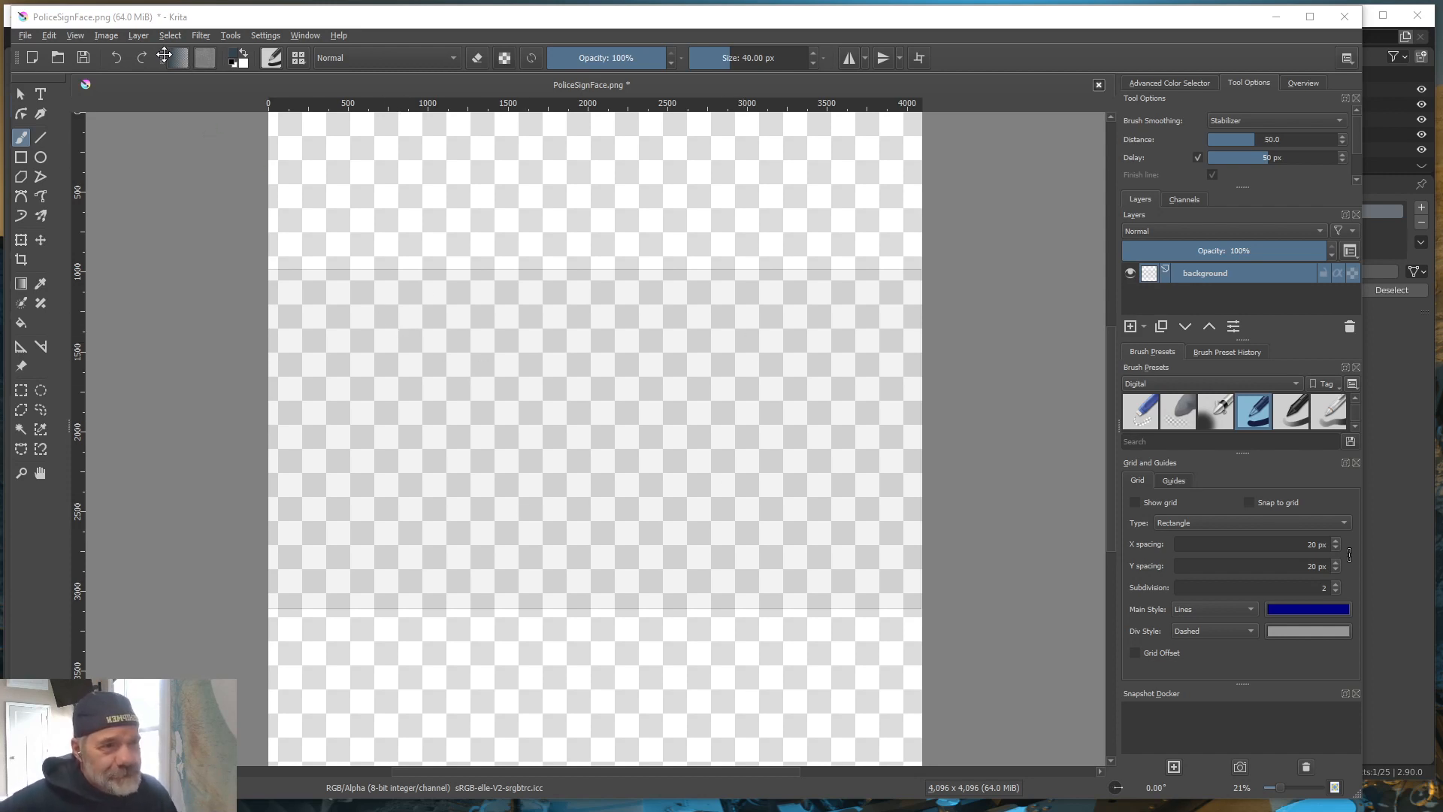
# Add a new paint layer above the background layer and rename it Text1
pyautogui.click(138, 36)
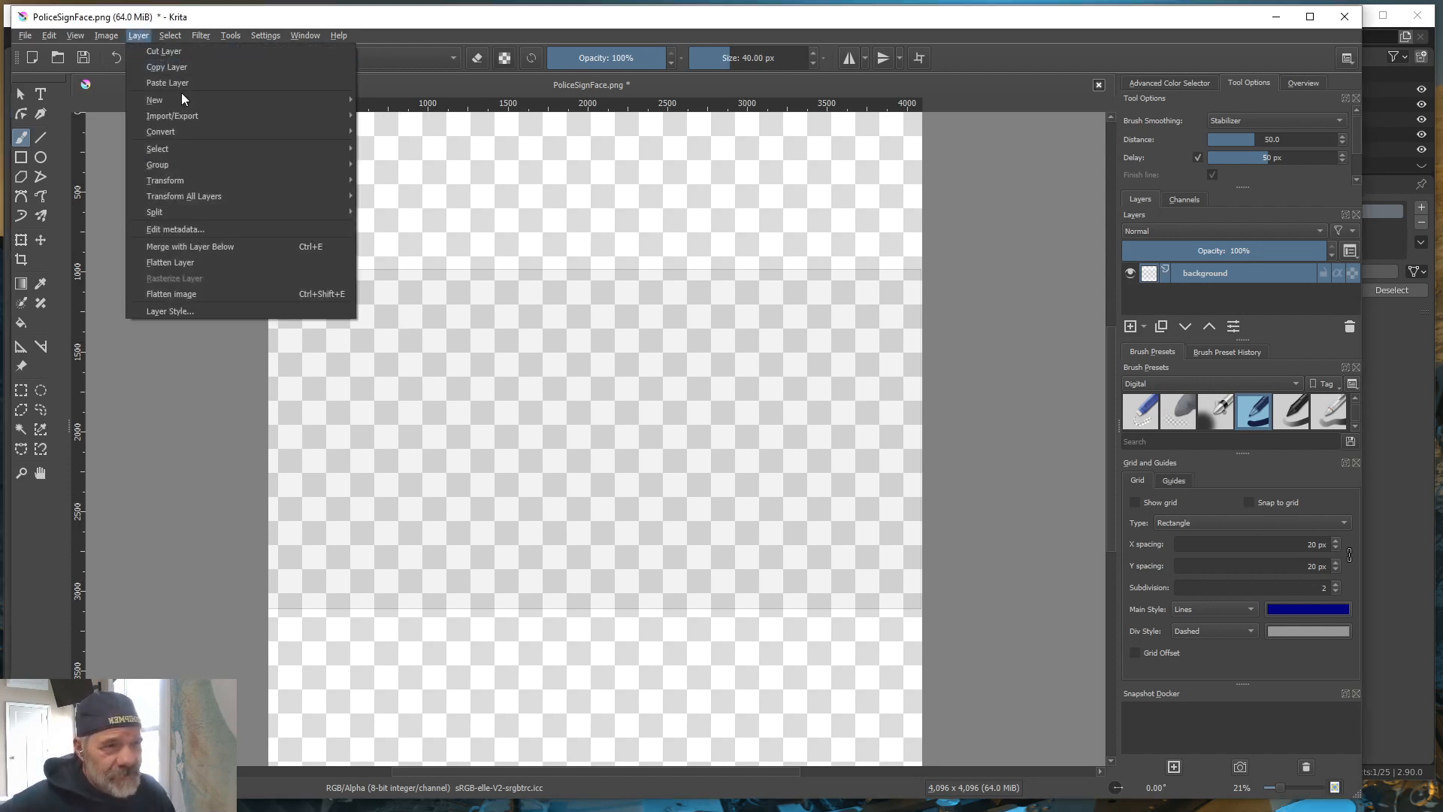
pyautogui.moveTo(173, 101)
pyautogui.click(433, 102)
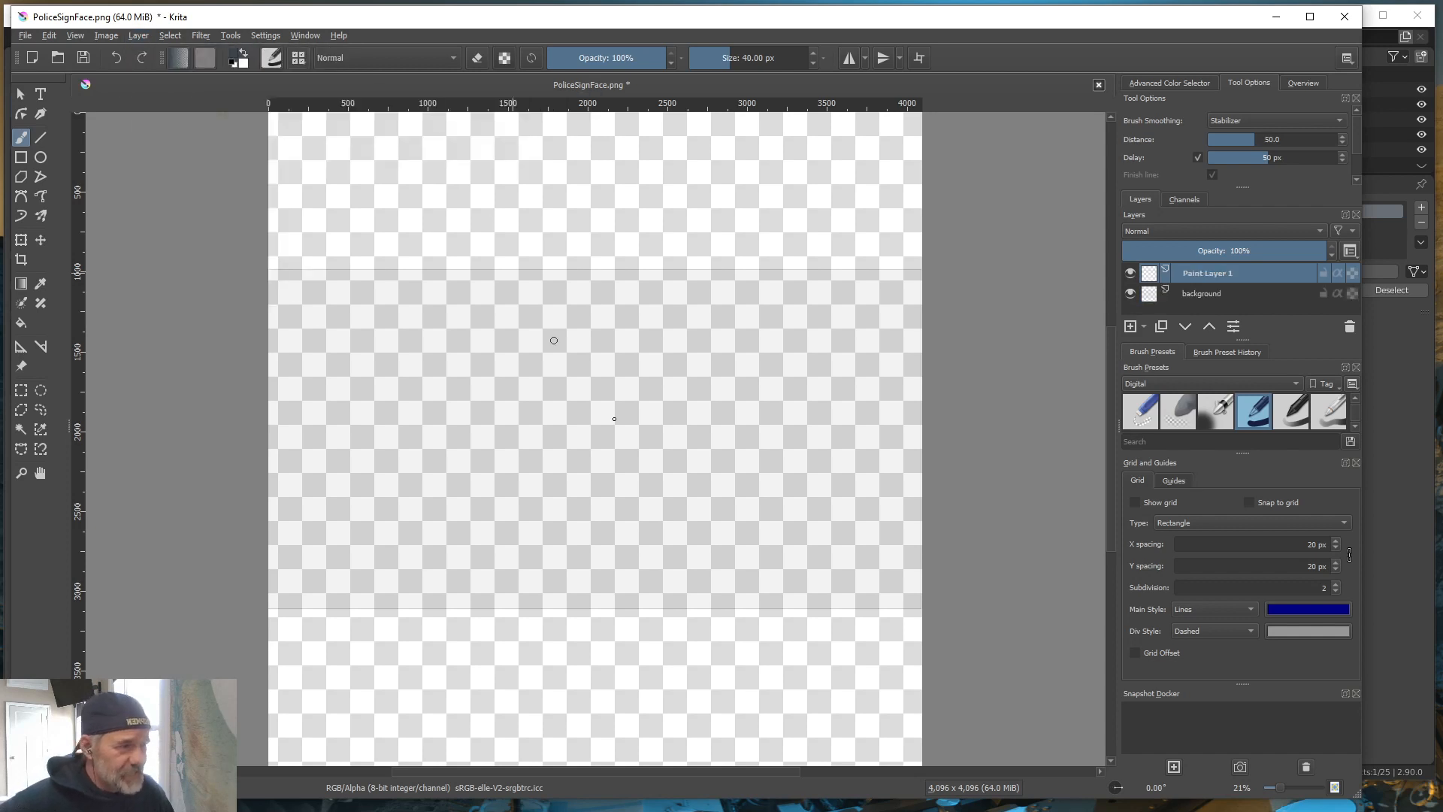
pyautogui.doubleClick(1206, 272)
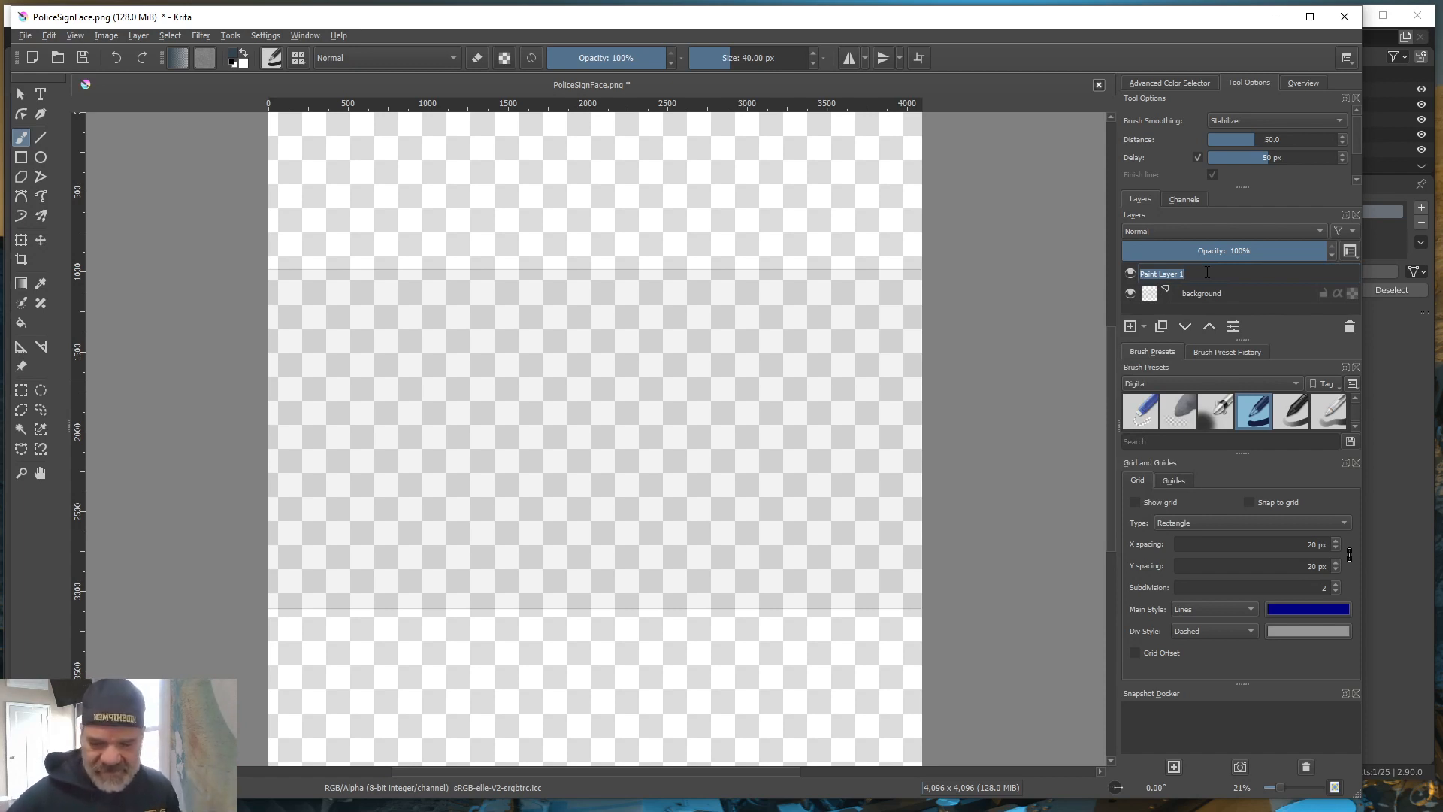
pyautogui.write('Te')
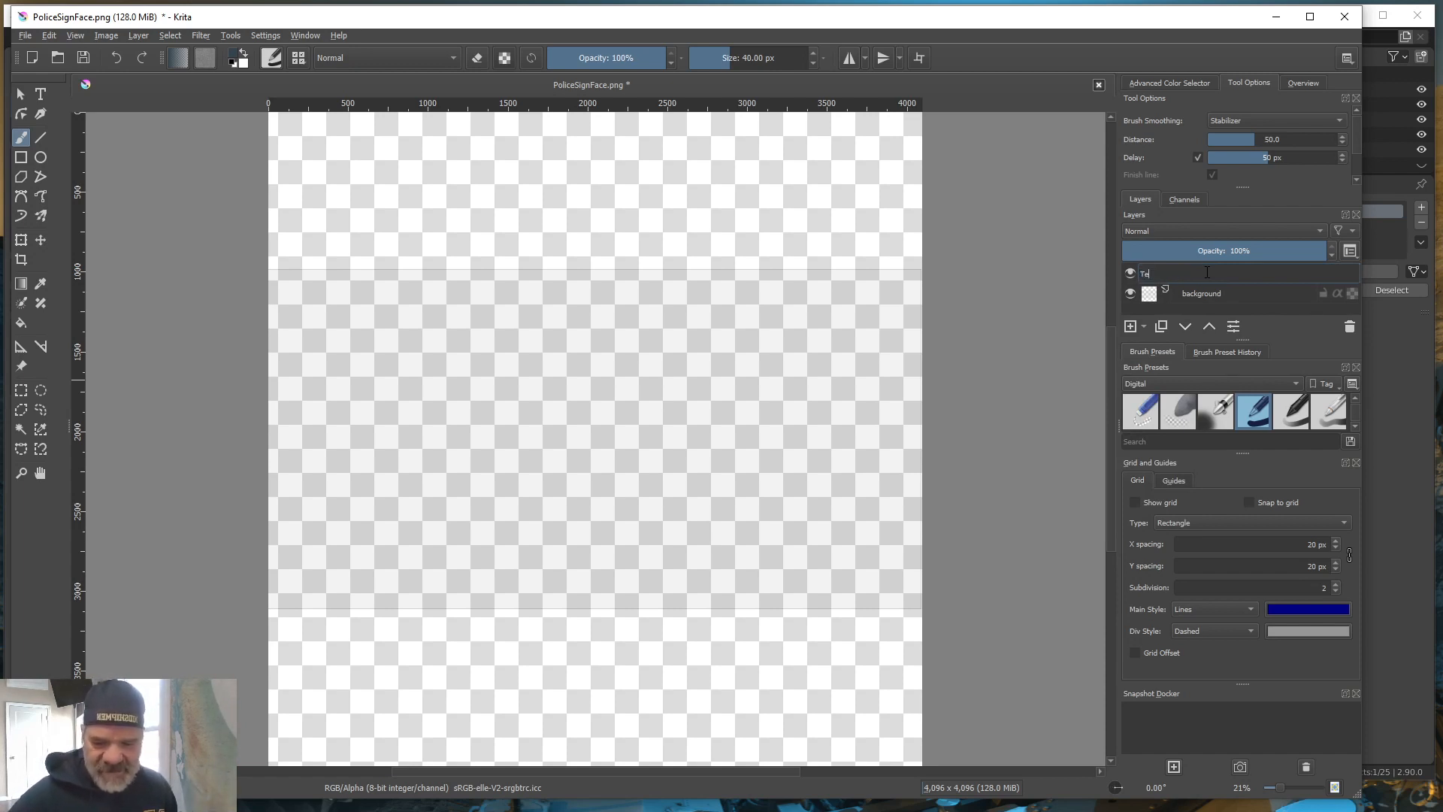
pyautogui.write('xt')
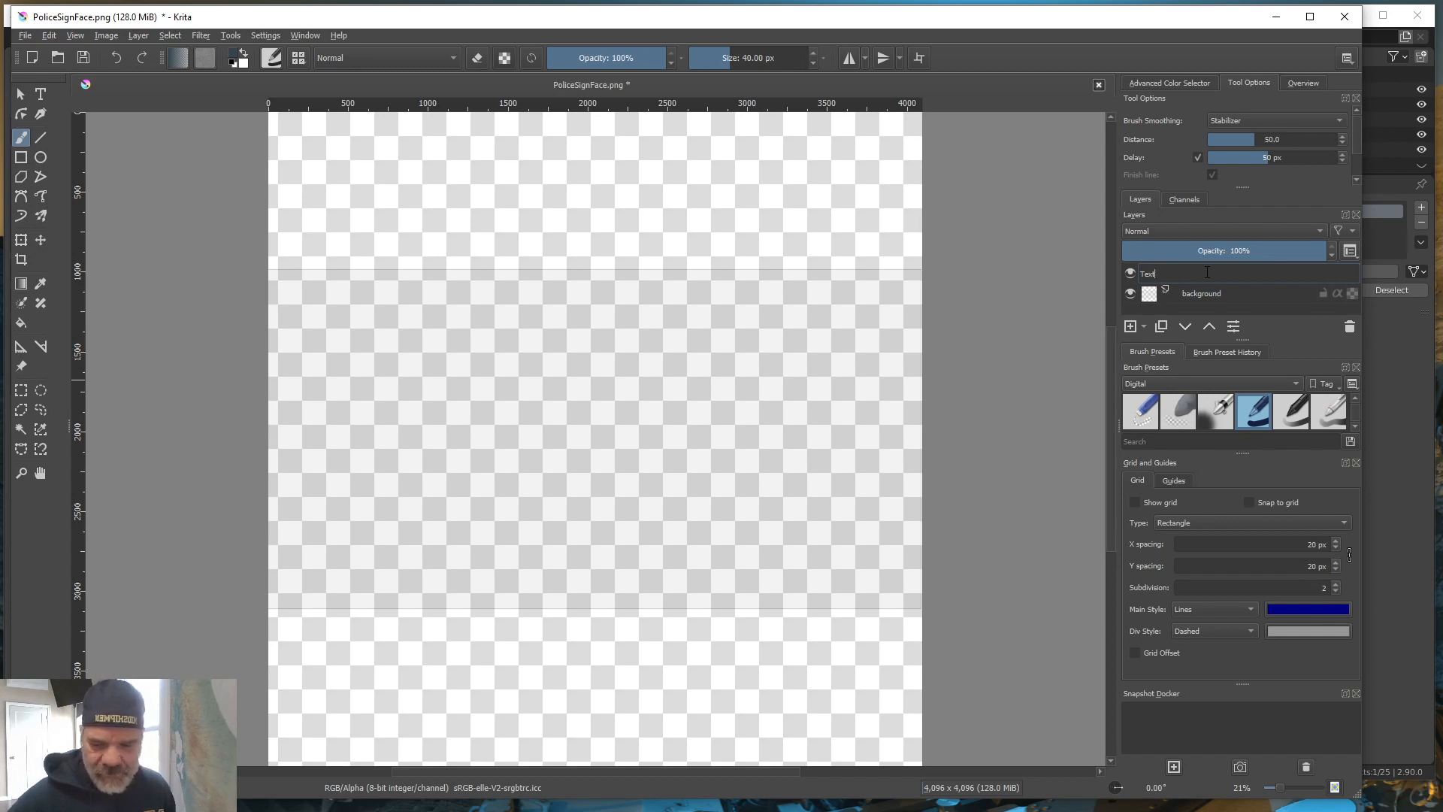
pyautogui.write('1')
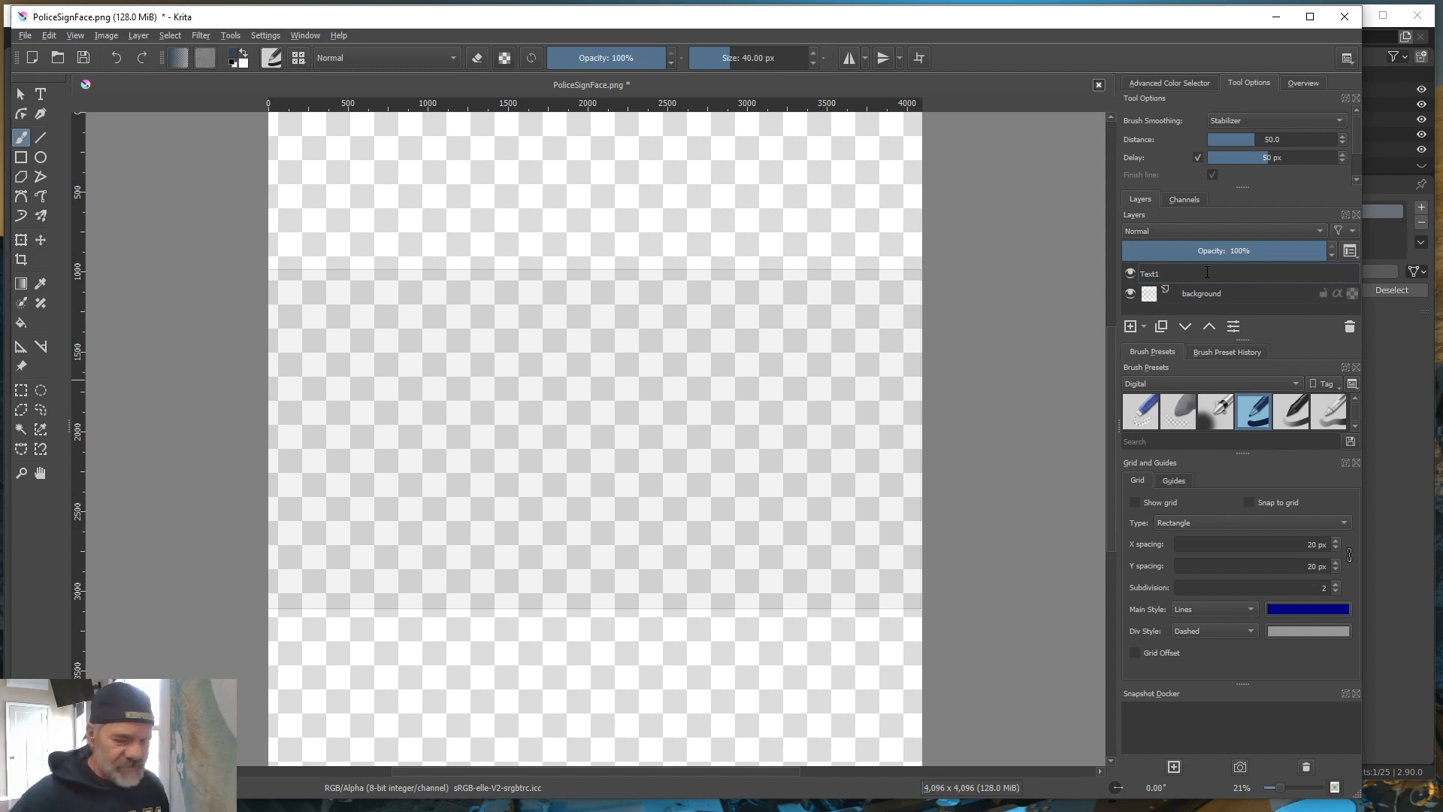
pyautogui.press('Return')
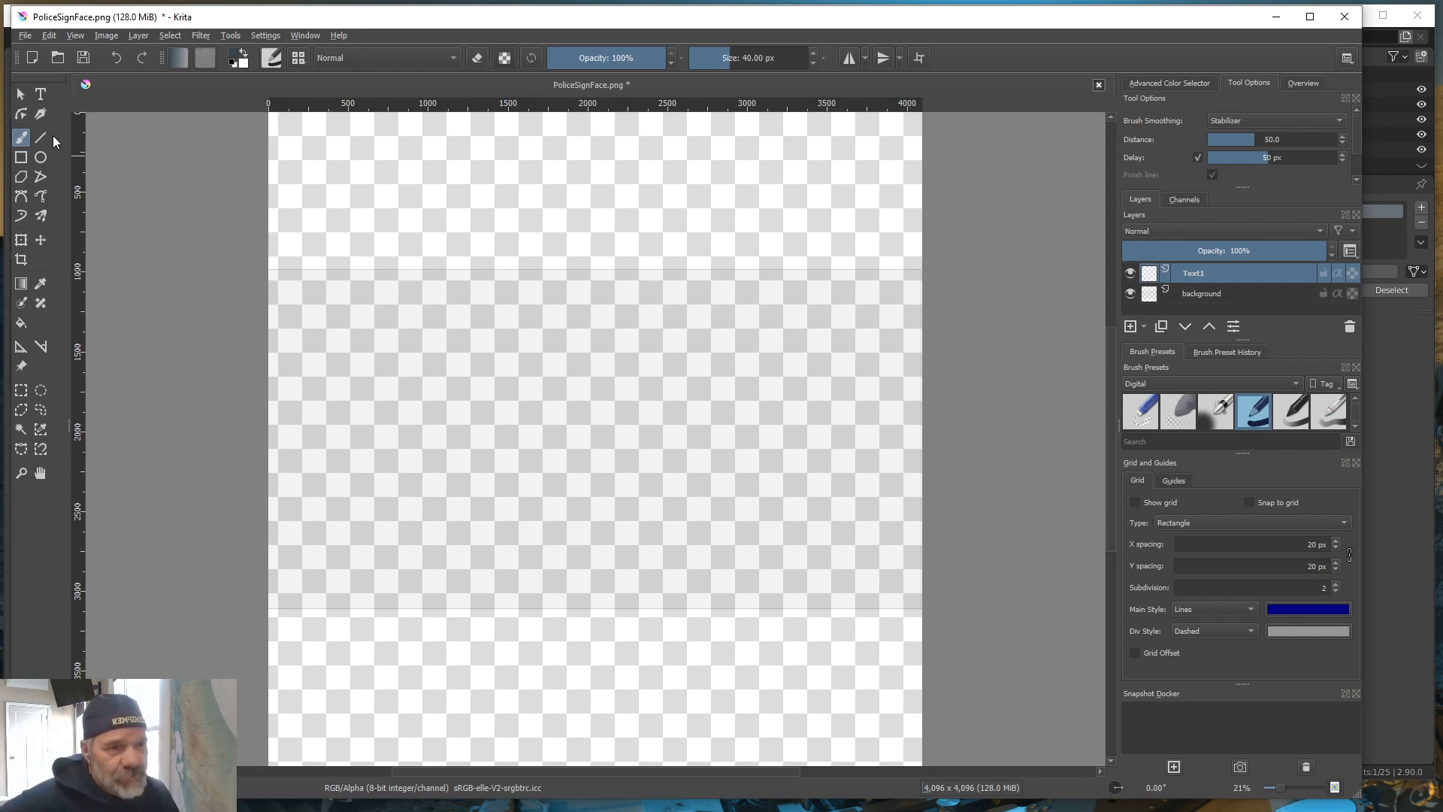
# Create a text box spanning nearly the full width of the UV sign area's upper part and set its text colour to black
pyautogui.click(41, 94)
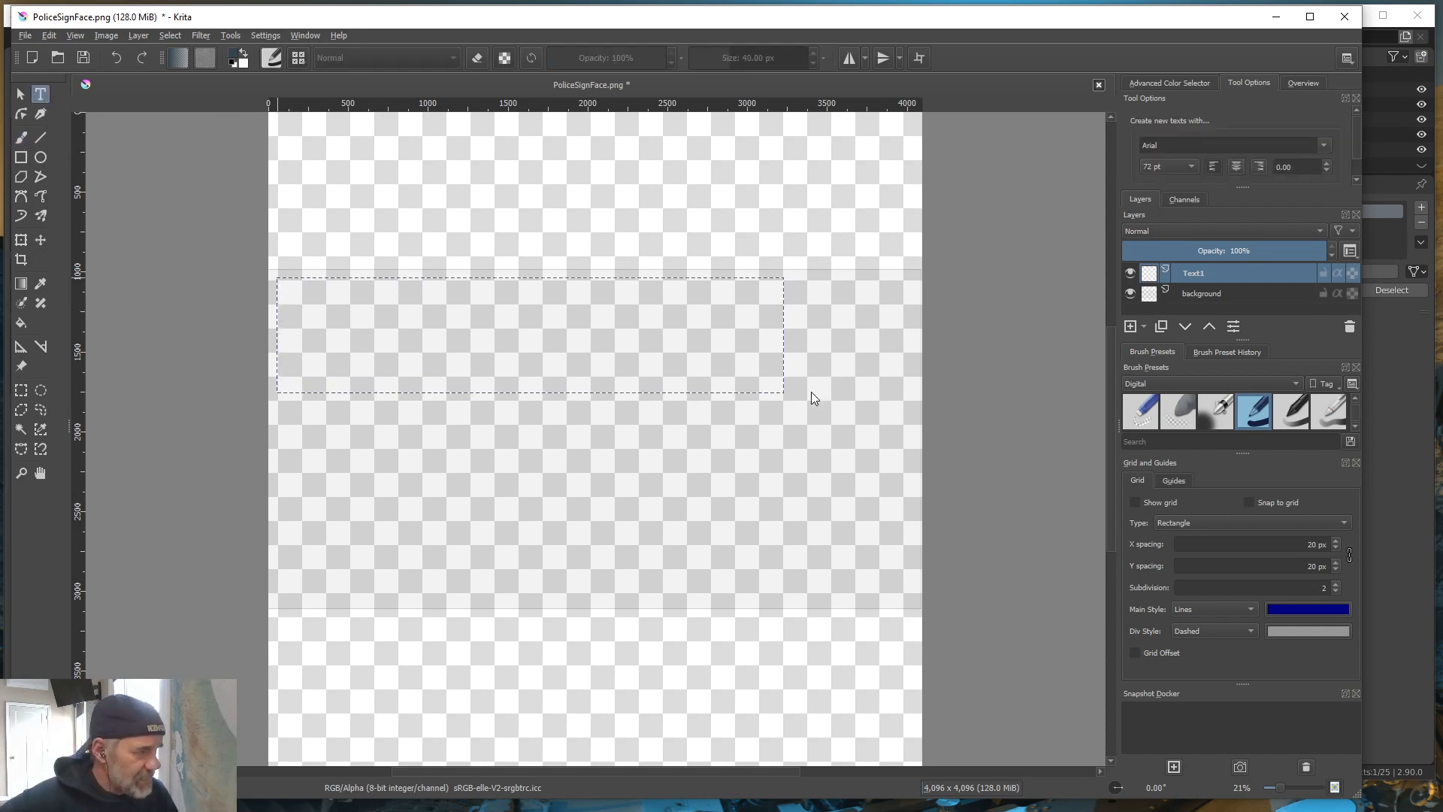
pyautogui.moveTo(811, 392); pyautogui.dragTo(916, 418)
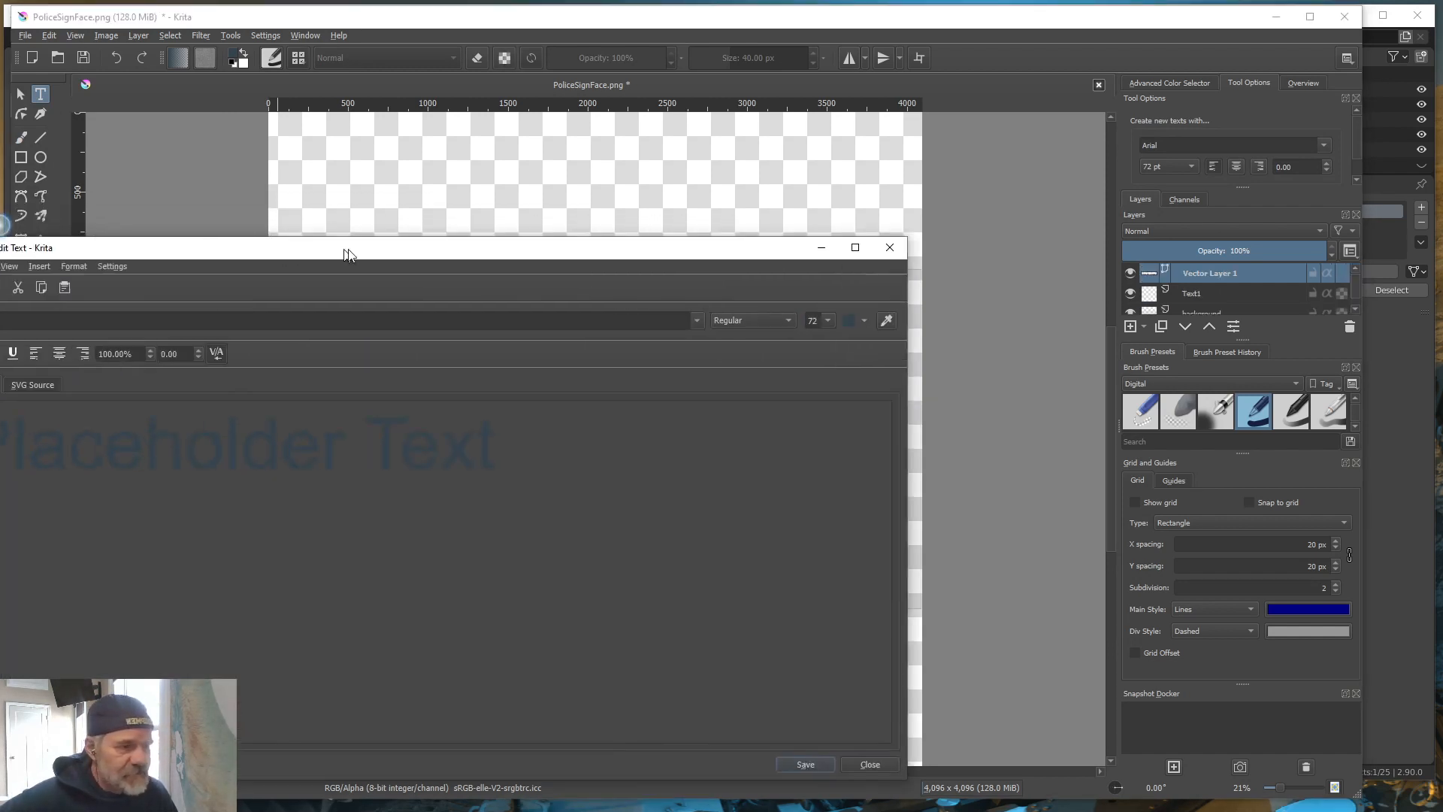
pyautogui.moveTo(348, 248); pyautogui.dragTo(579, 203)
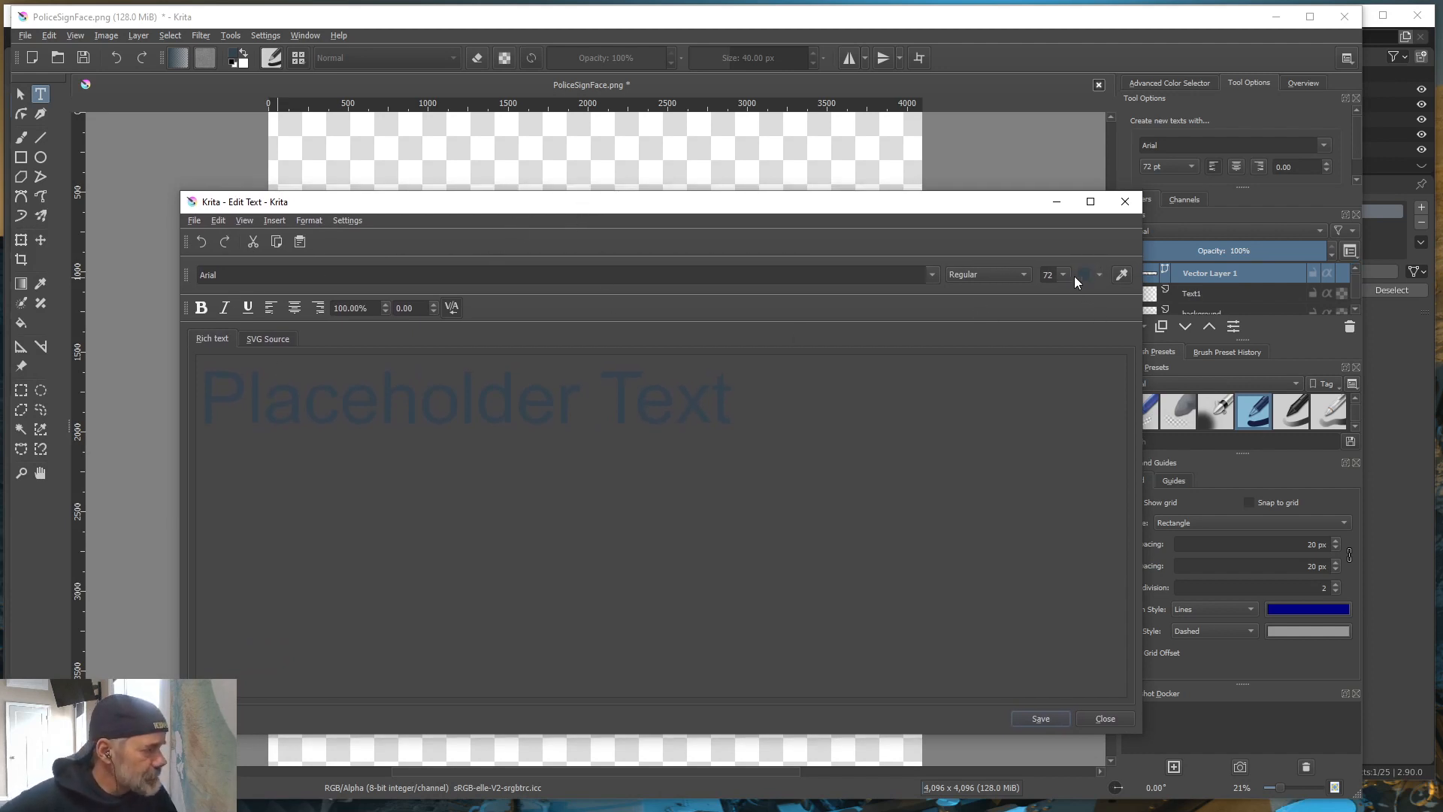
pyautogui.click(1099, 274)
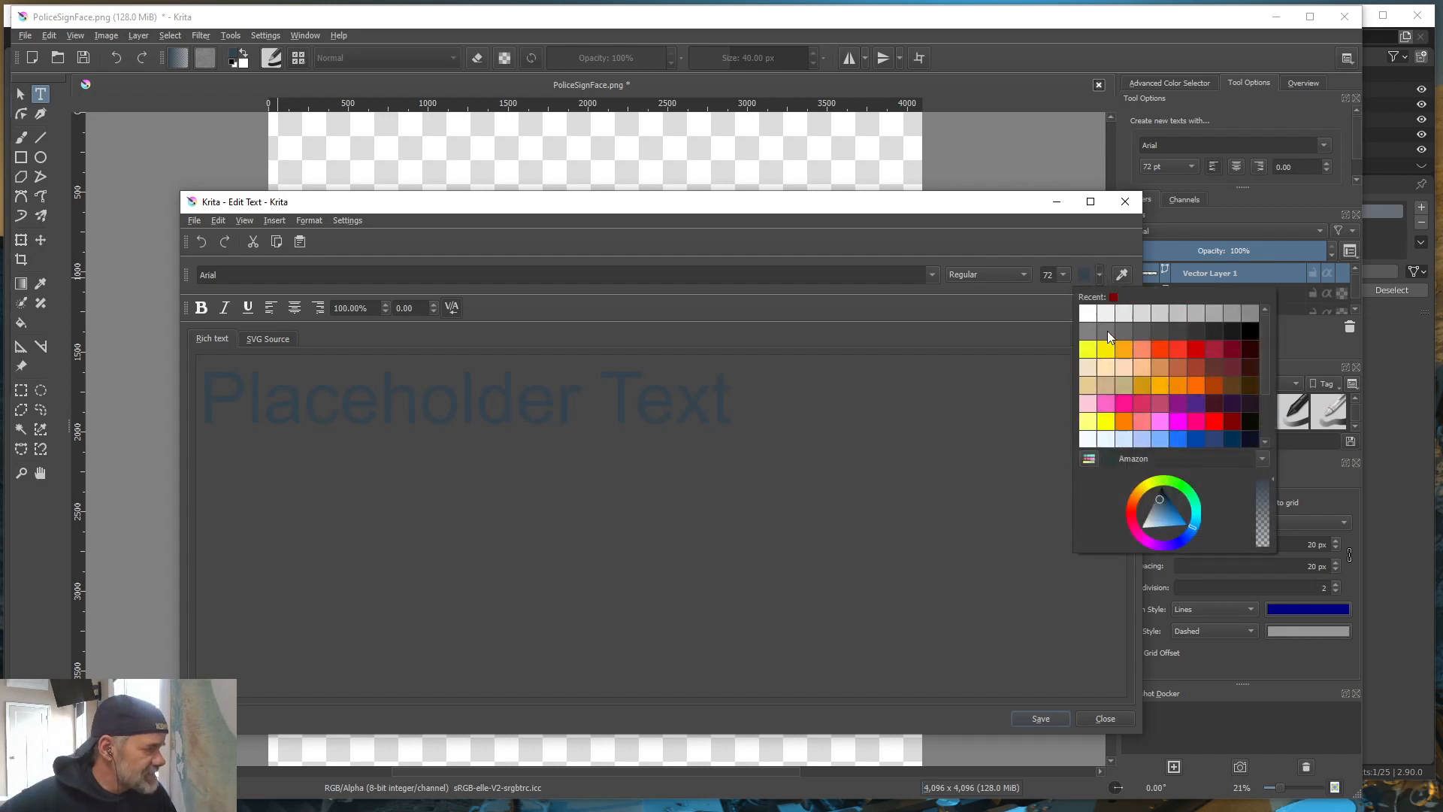
pyautogui.click(1251, 330)
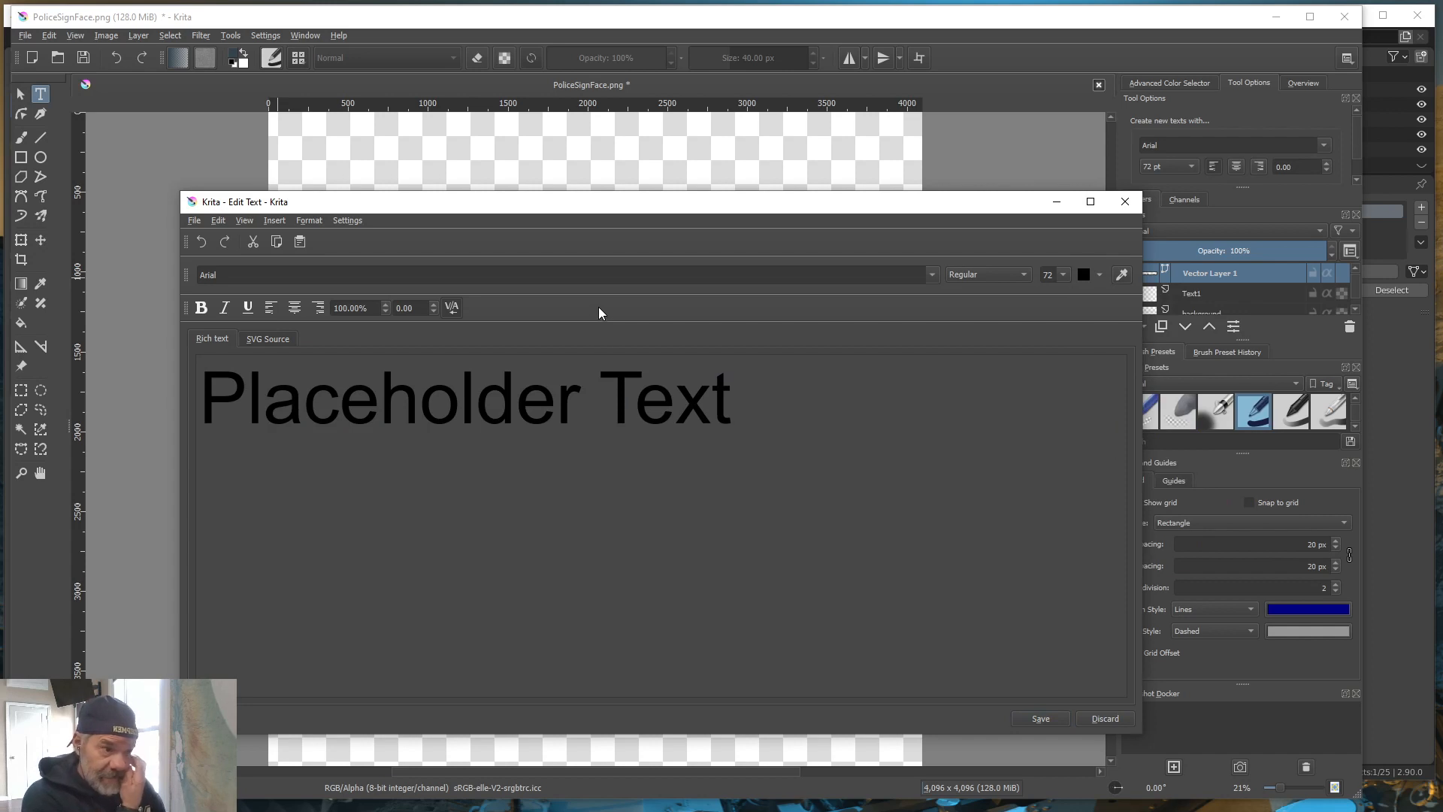
# Try LEMON MILK Bold on the placeholder text, then settle on the regular LEMON MILK font
pyautogui.click(932, 275)
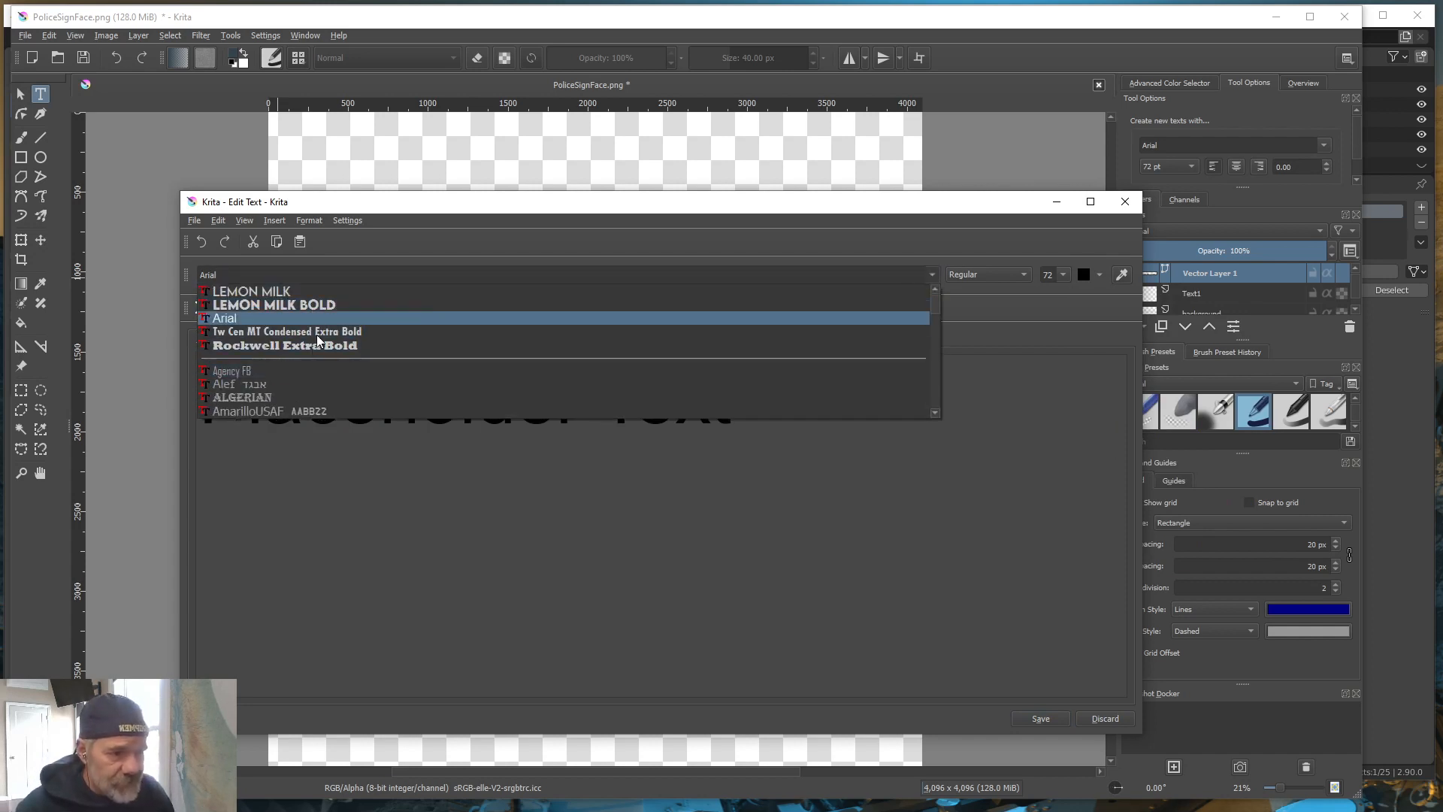
pyautogui.click(309, 306)
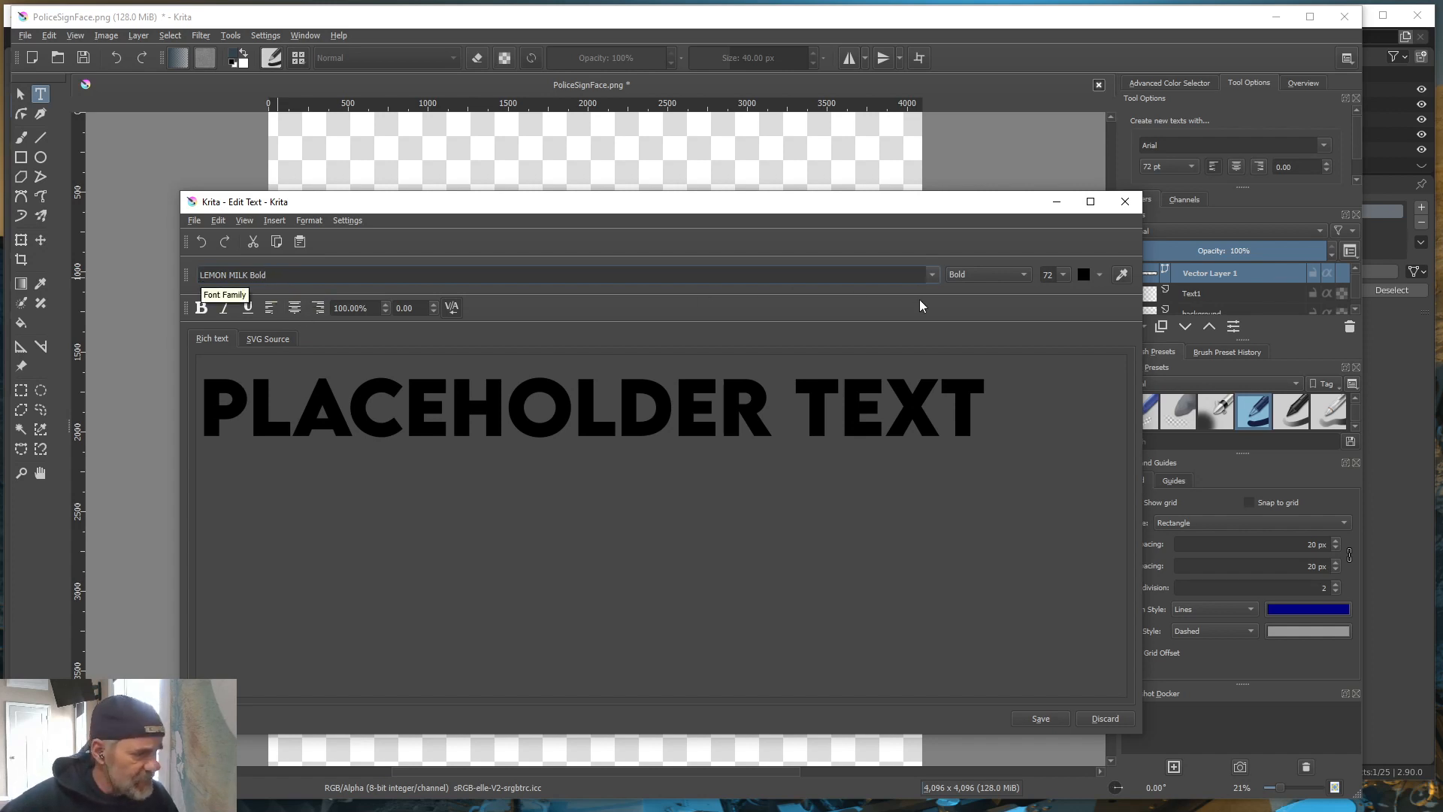
pyautogui.click(932, 275)
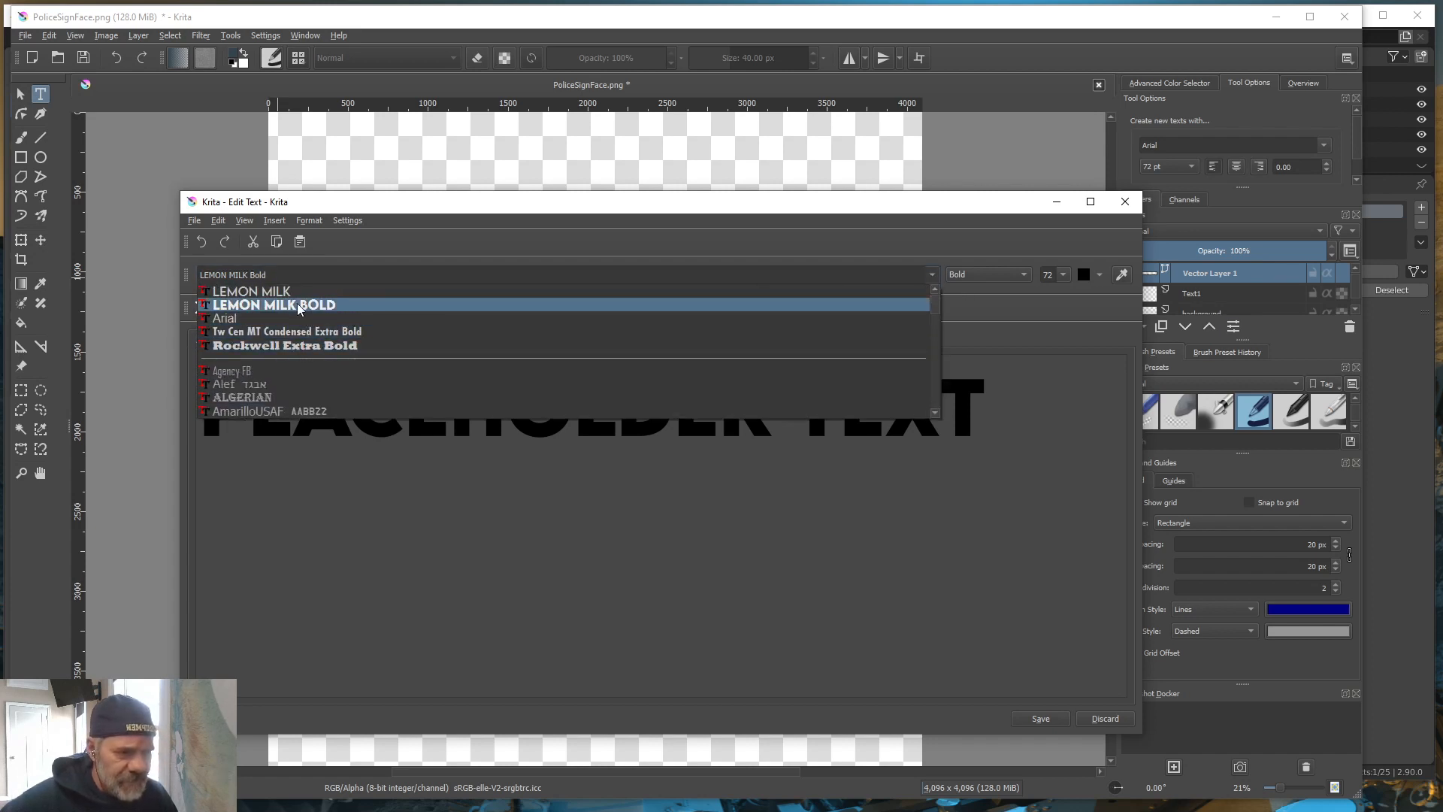
pyautogui.click(275, 292)
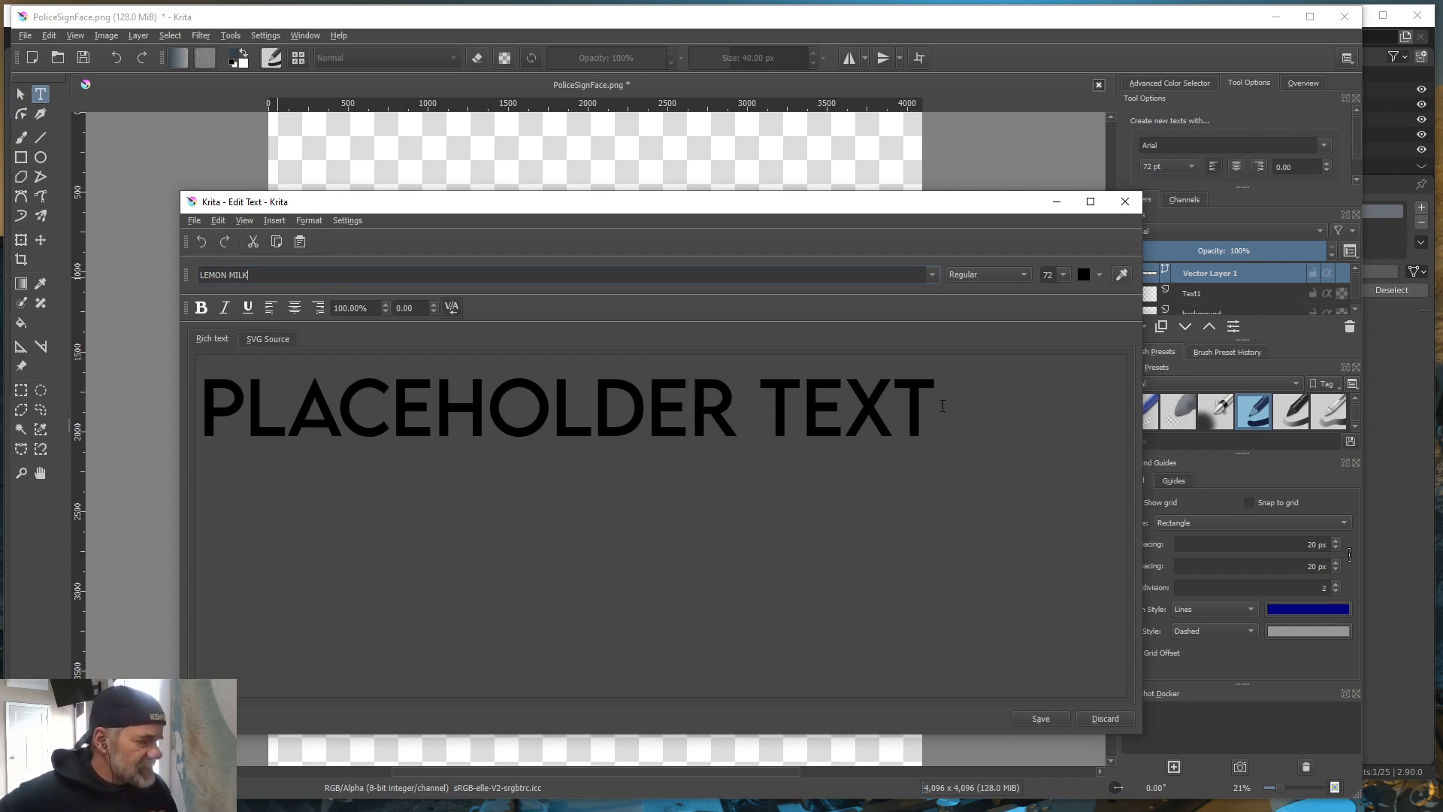
# Replace the placeholder text with "TOLEDO EXPRESS AIRPORT"
pyautogui.moveTo(937, 406); pyautogui.dragTo(100, 413)
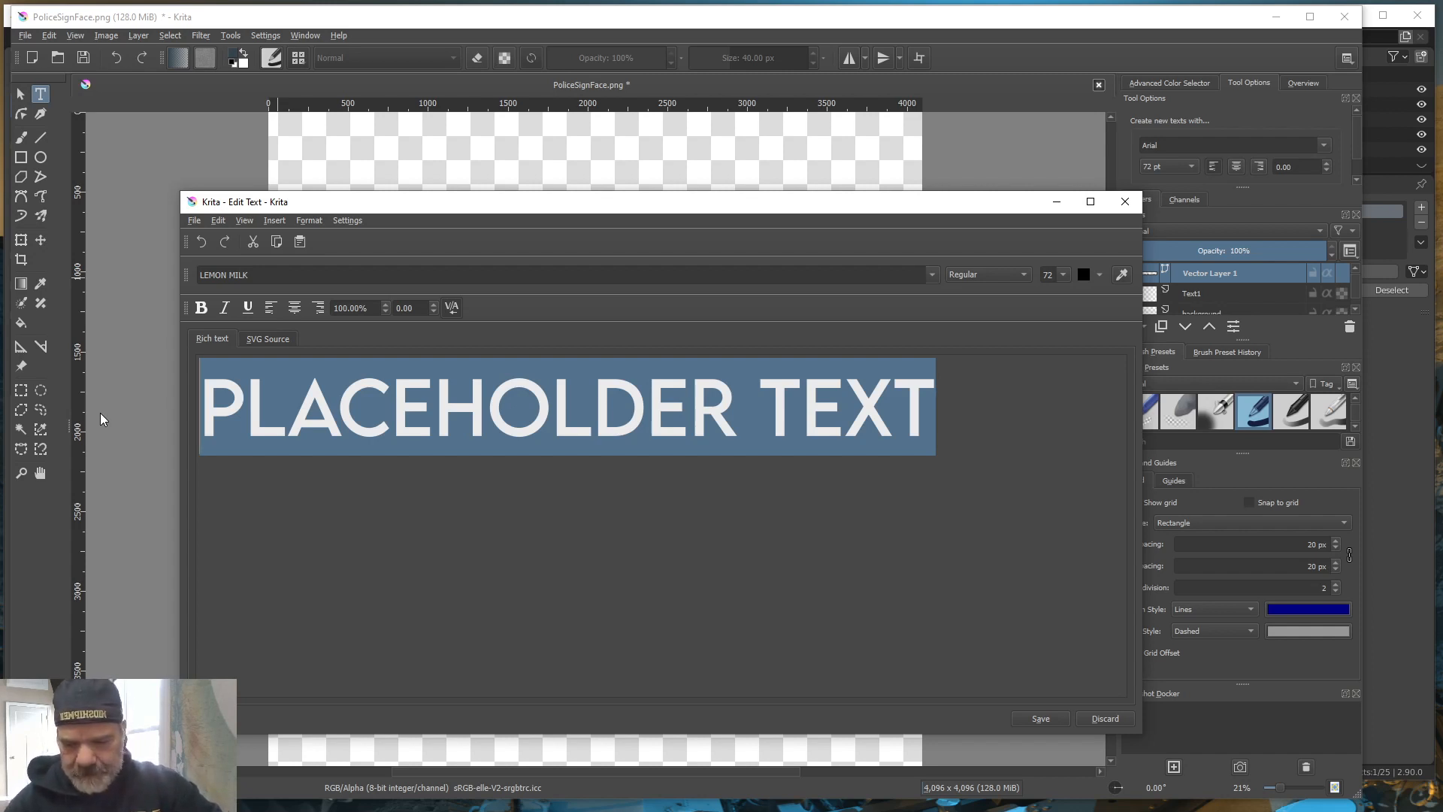
pyautogui.write('TOL')
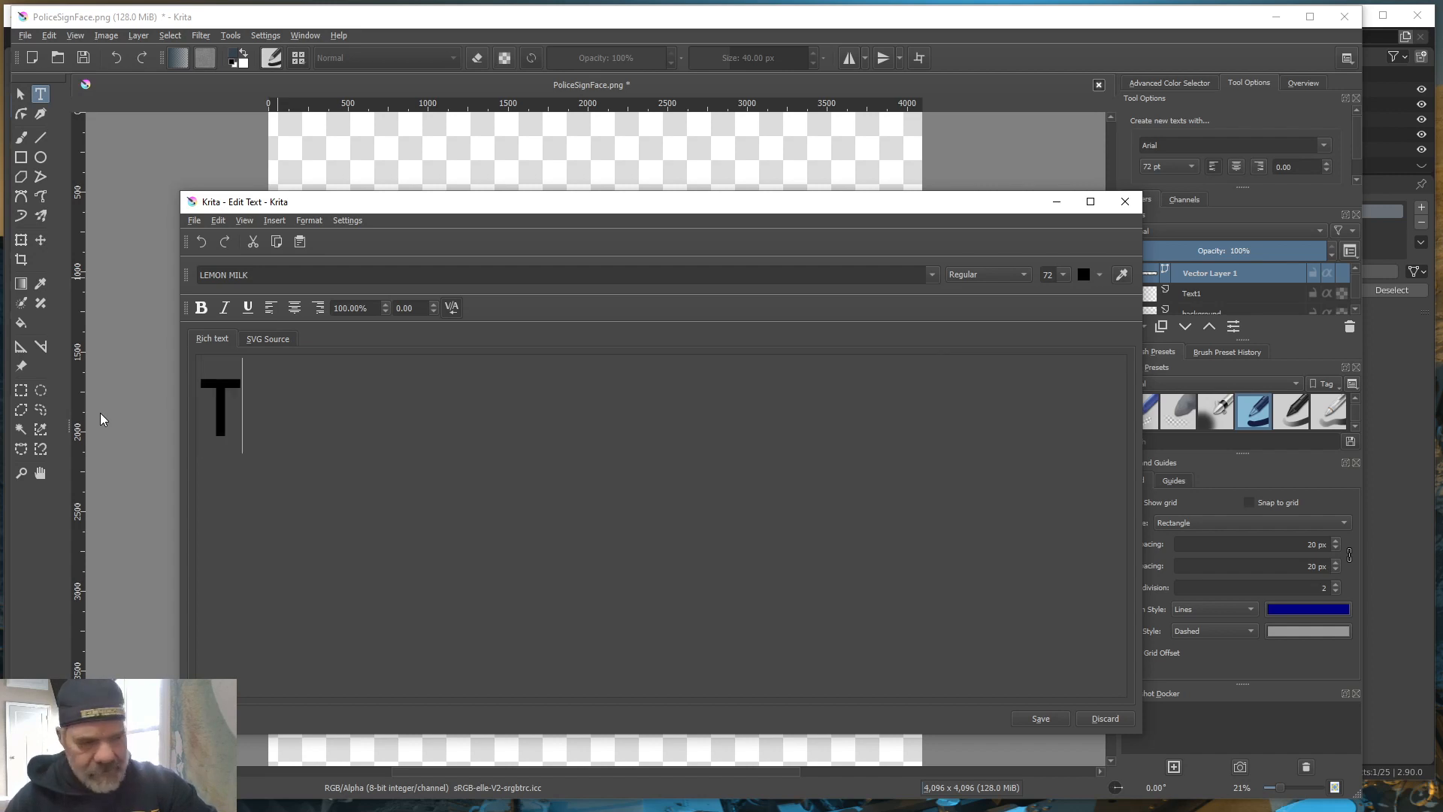
pyautogui.write('O')
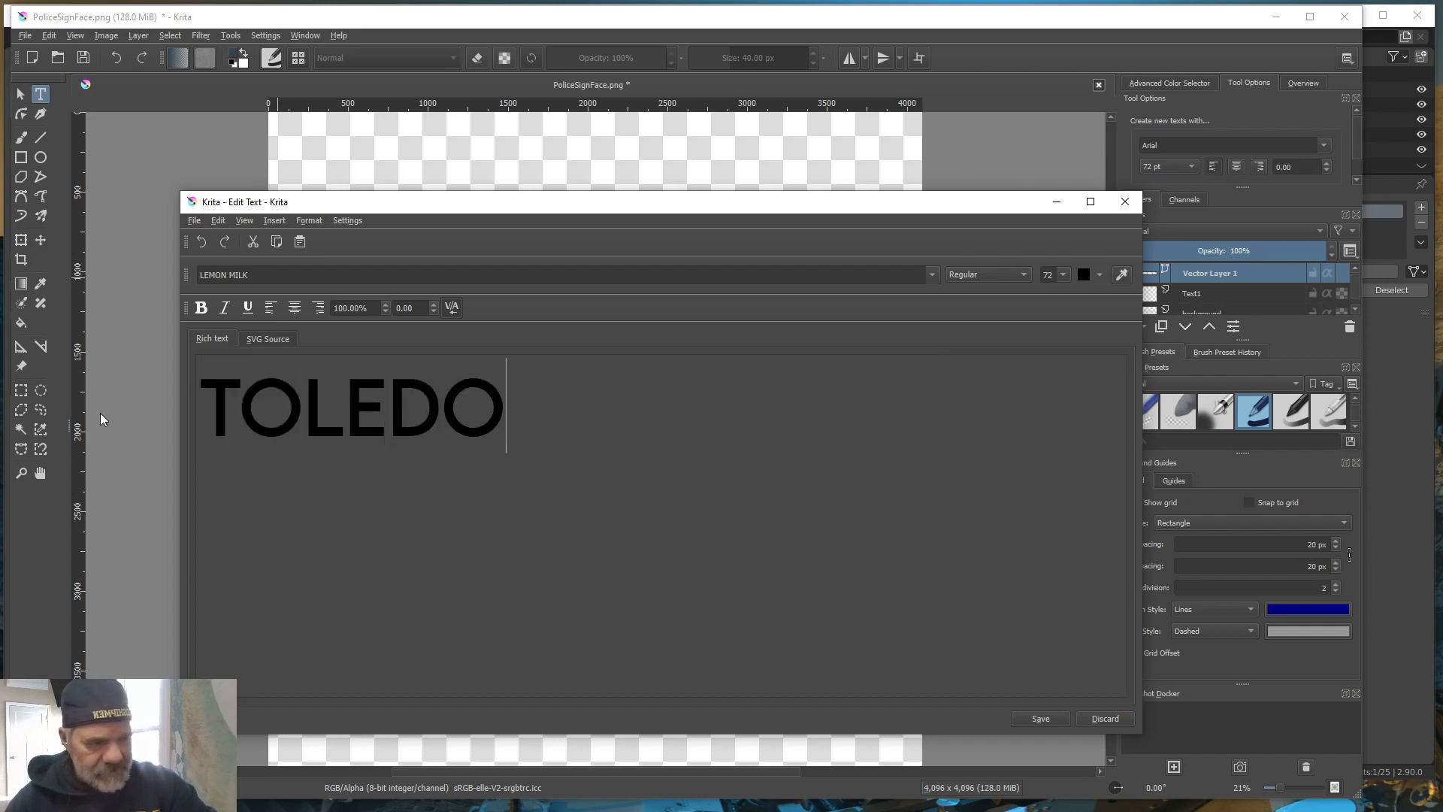
pyautogui.write(' EXPR')
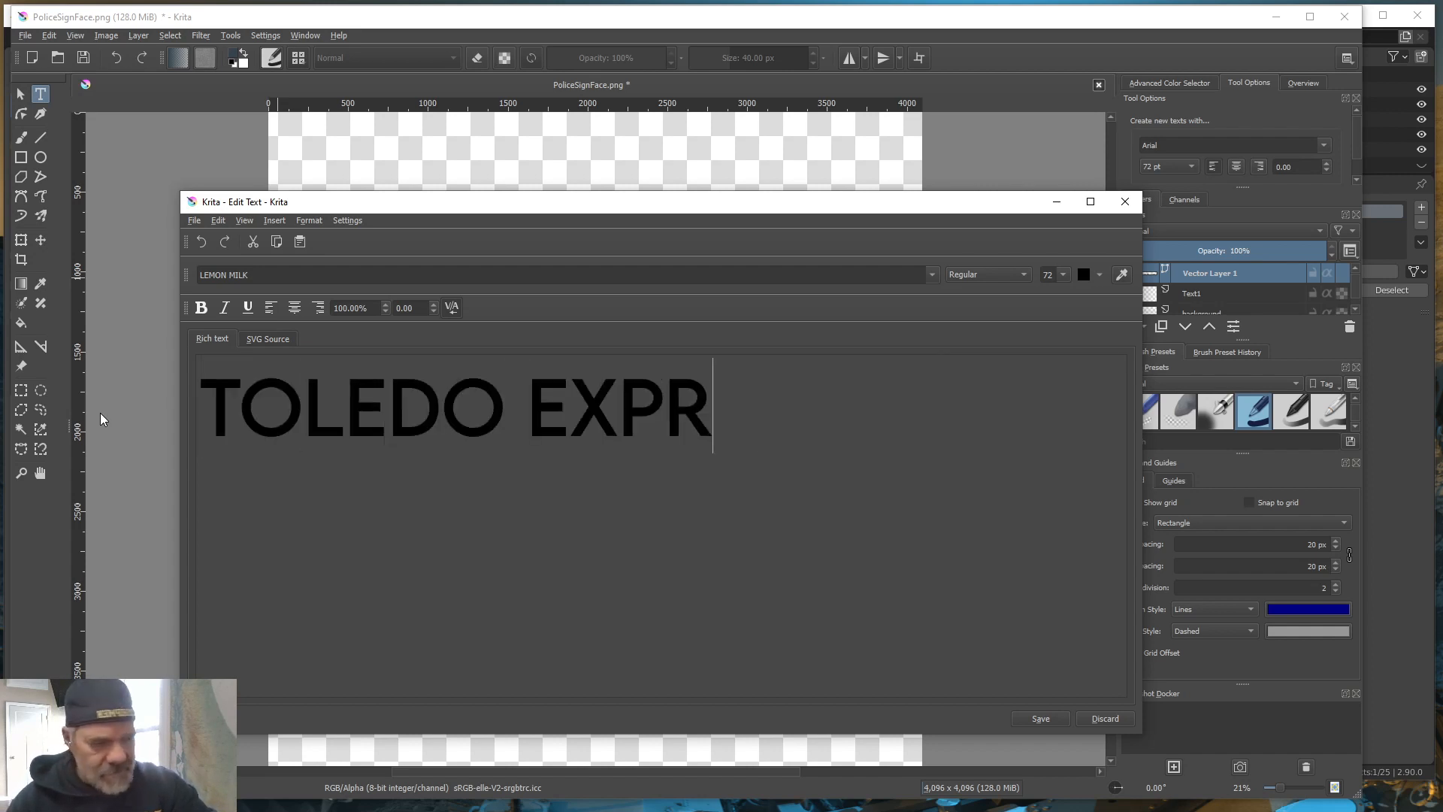
pyautogui.write('ESS AIRPORT')
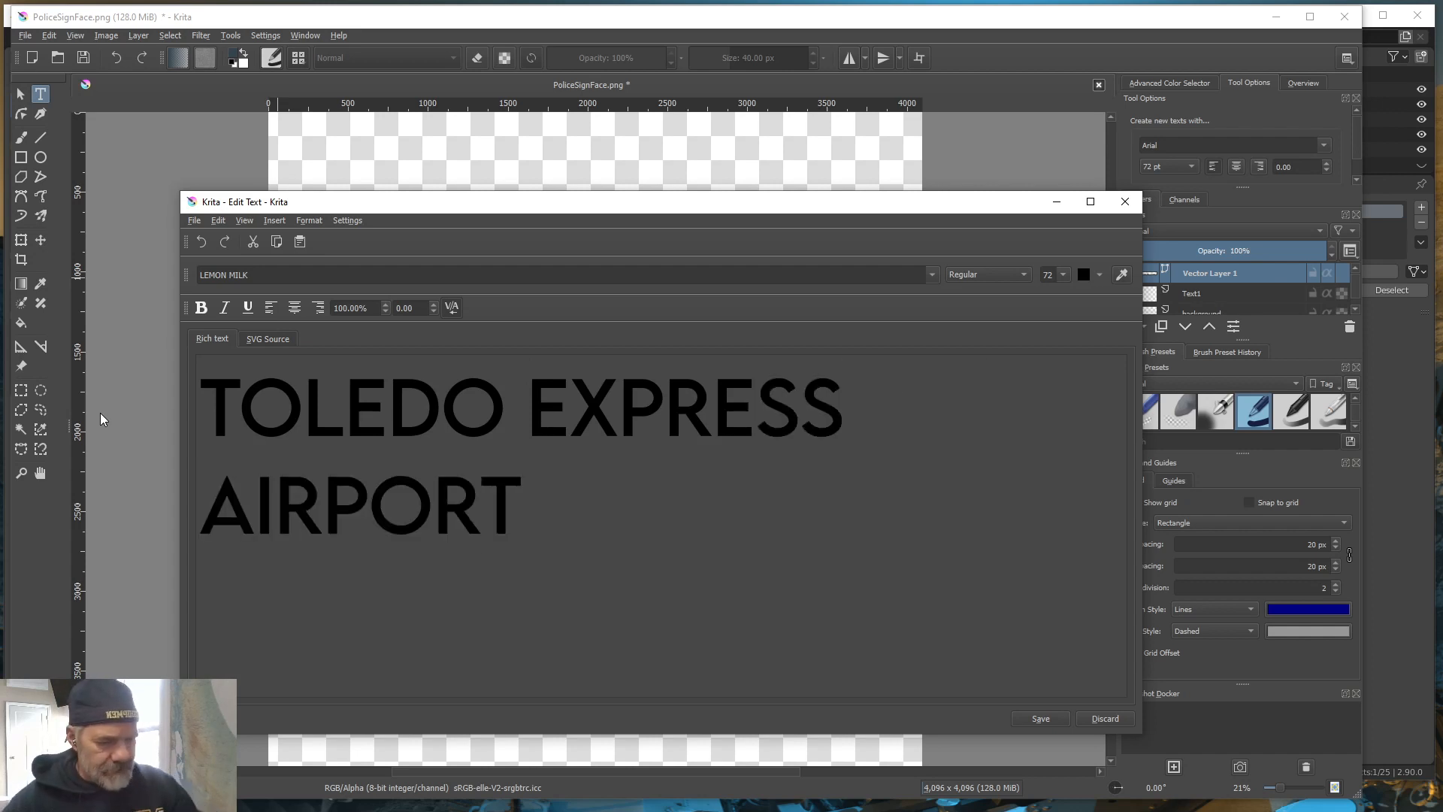
# Set the text size to 20 and centre the line, then save the text and close the editor
pyautogui.click(1063, 274)
pyautogui.click(1048, 309)
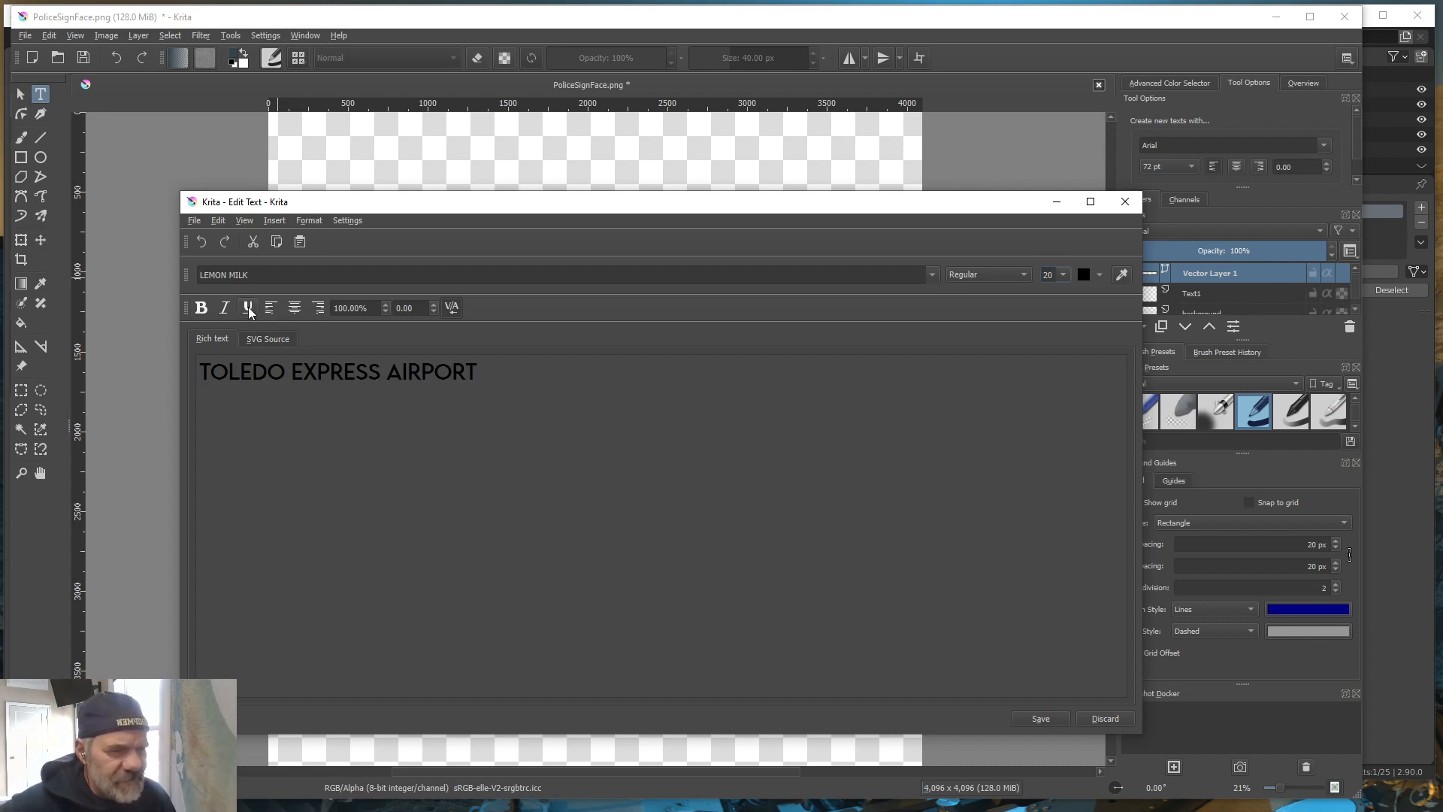
pyautogui.click(295, 307)
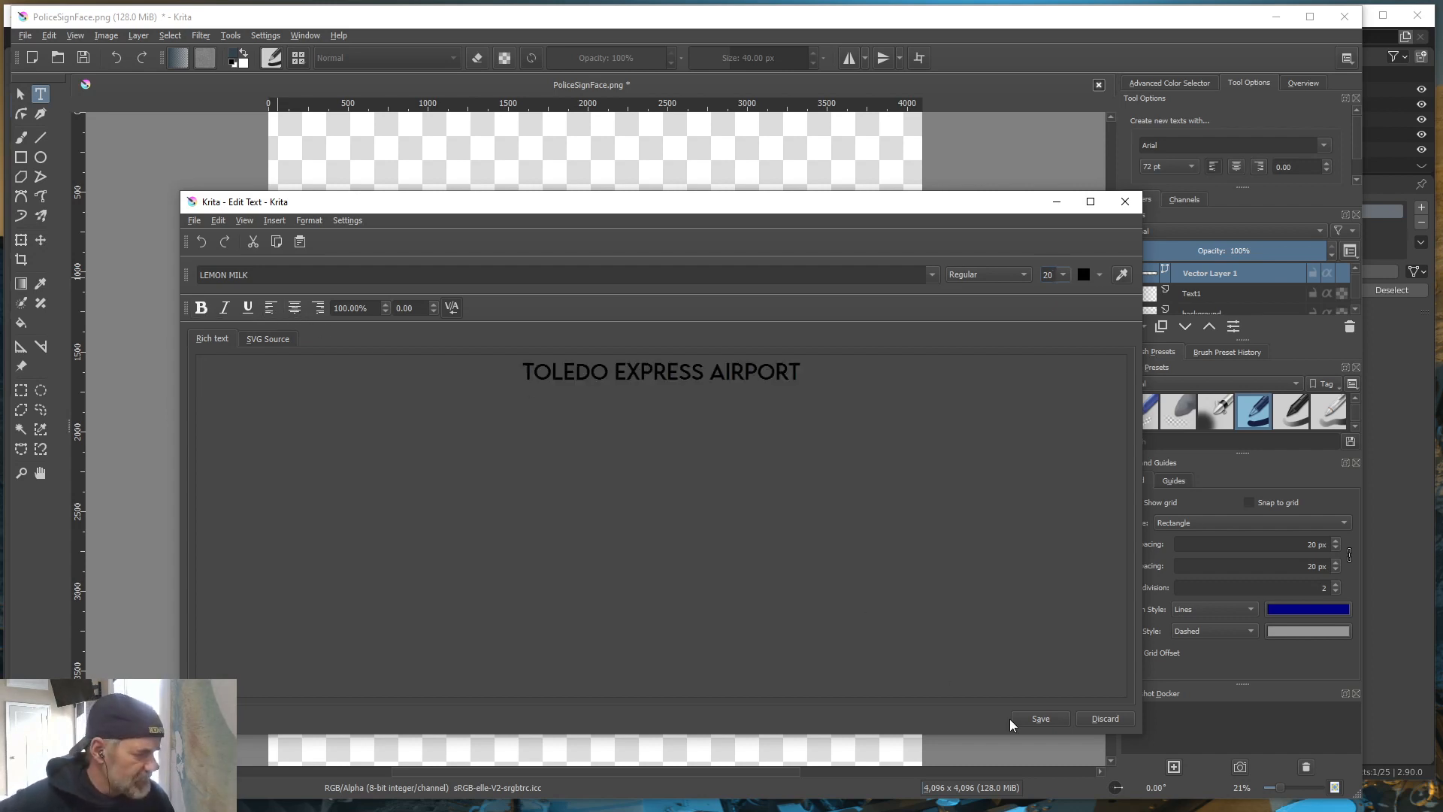
pyautogui.click(1039, 718)
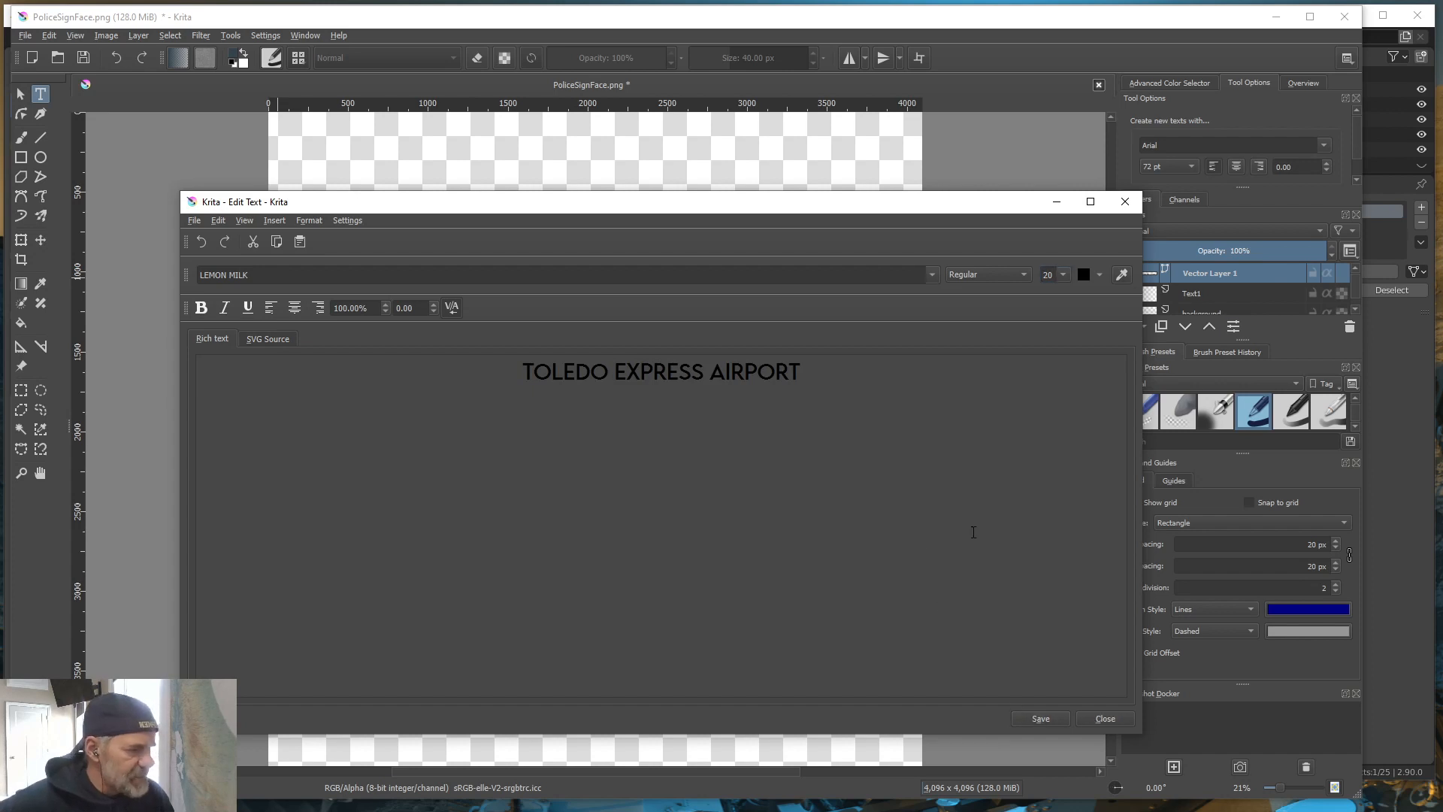
pyautogui.click(1104, 719)
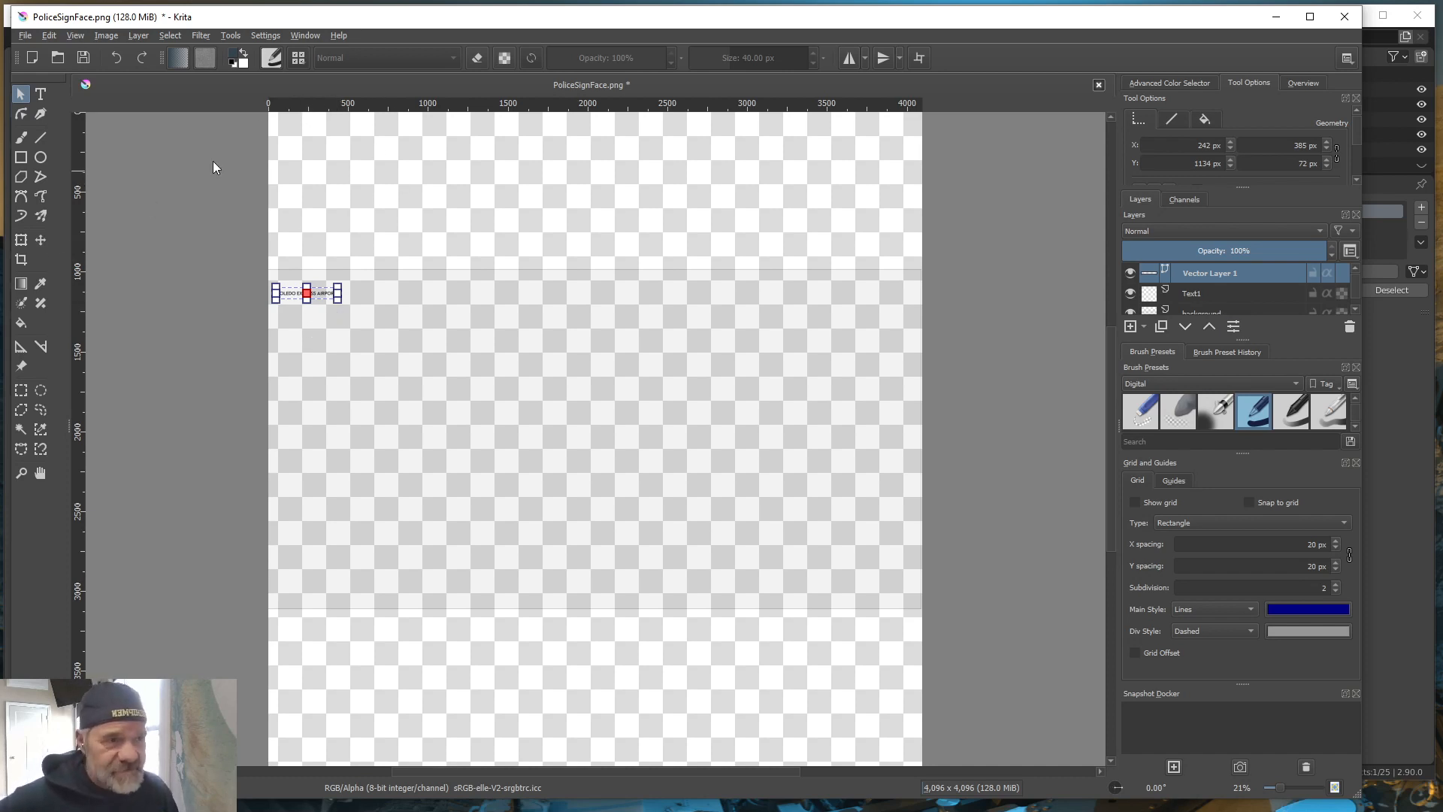
# Reopen the TOLEDO EXPRESS AIRPORT text, set its size to 72, and save the change
pyautogui.click(42, 94)
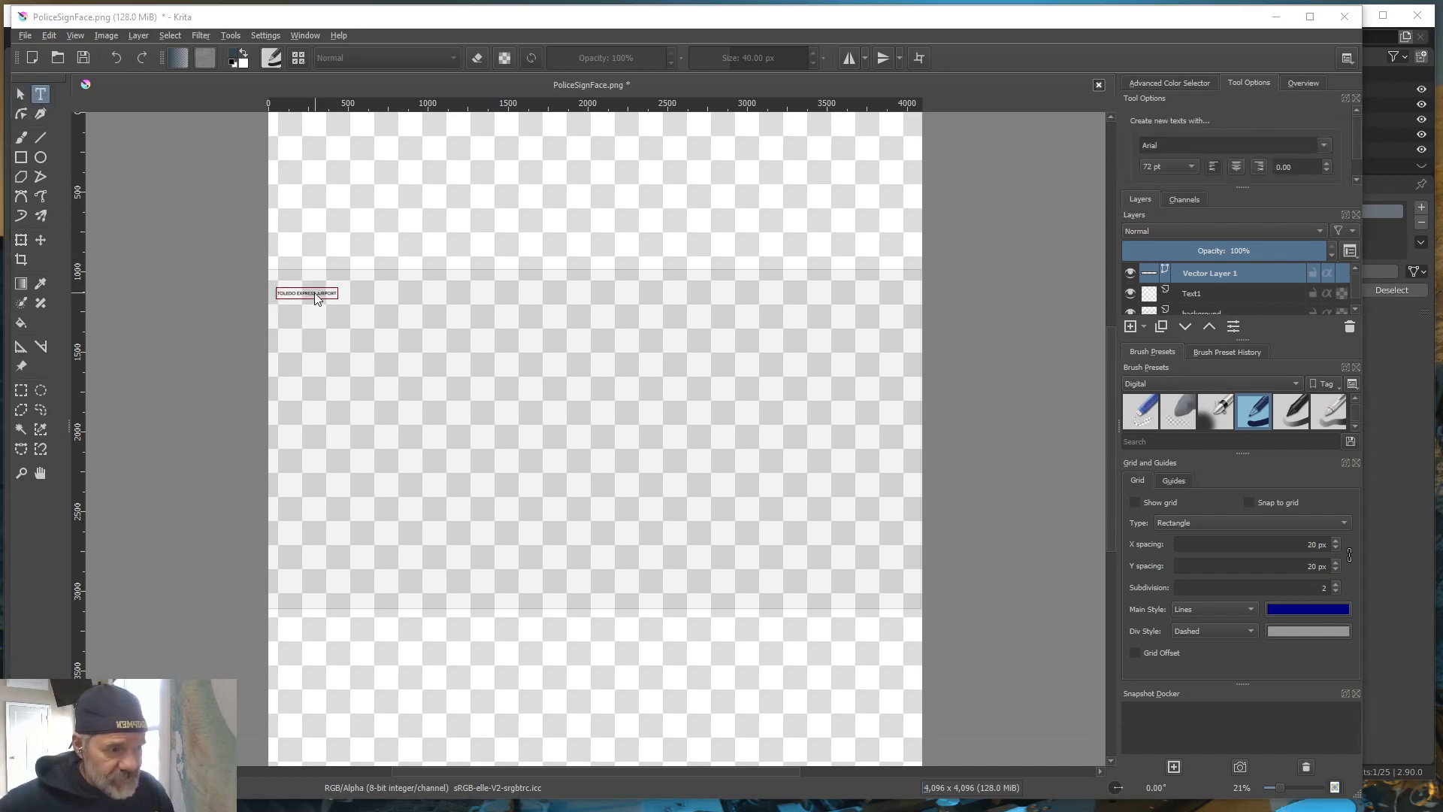
pyautogui.doubleClick(314, 292)
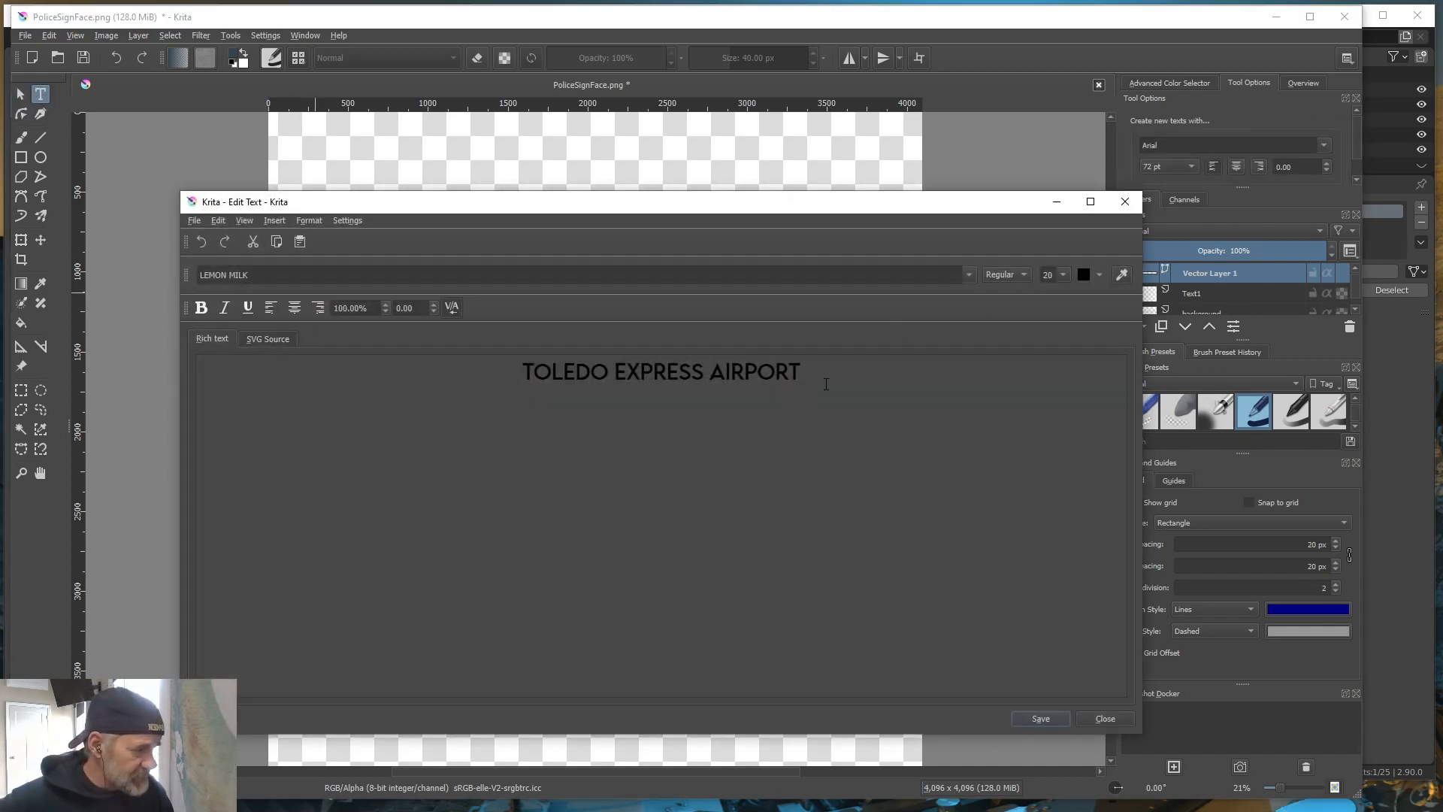
pyautogui.moveTo(825, 384); pyautogui.dragTo(521, 372)
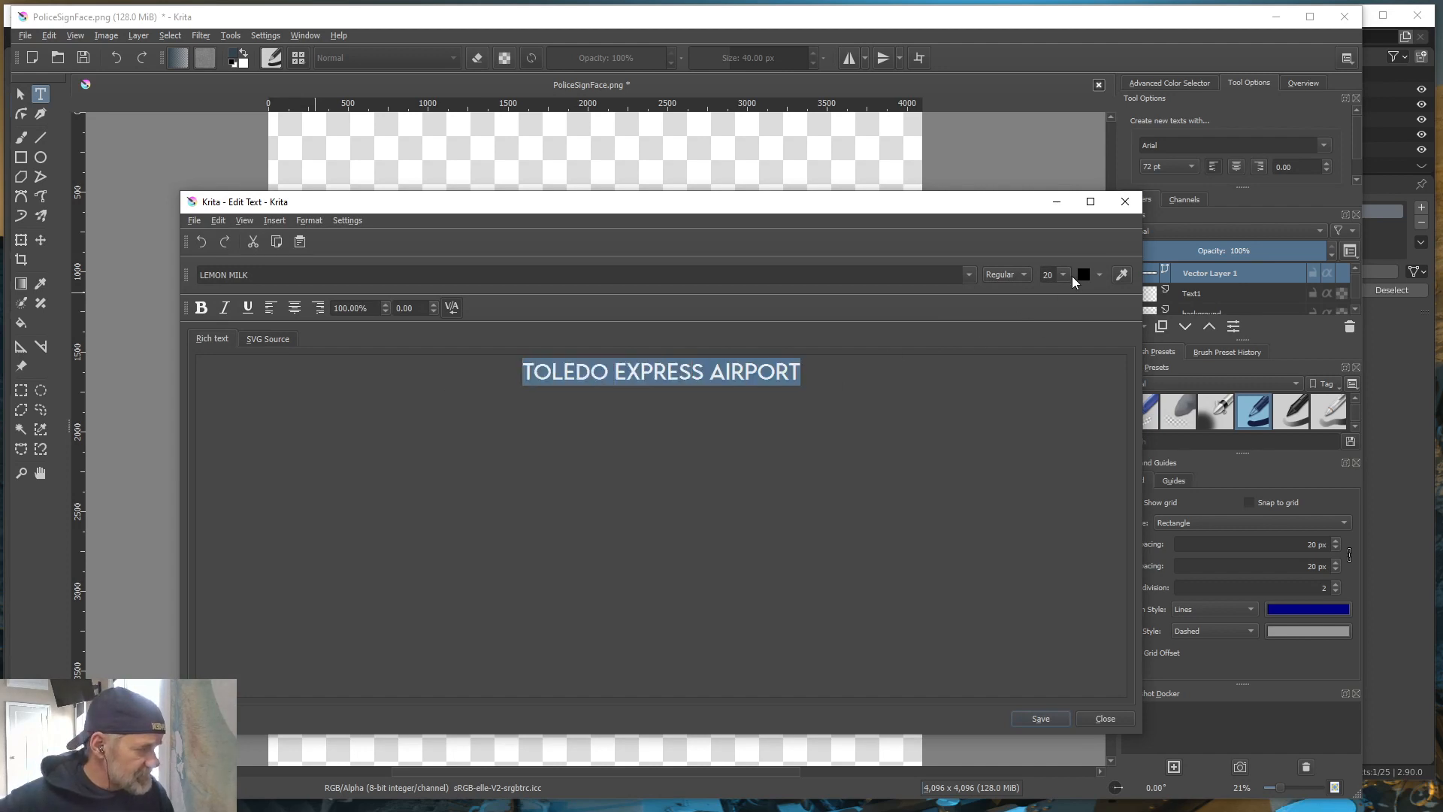
pyautogui.click(1064, 275)
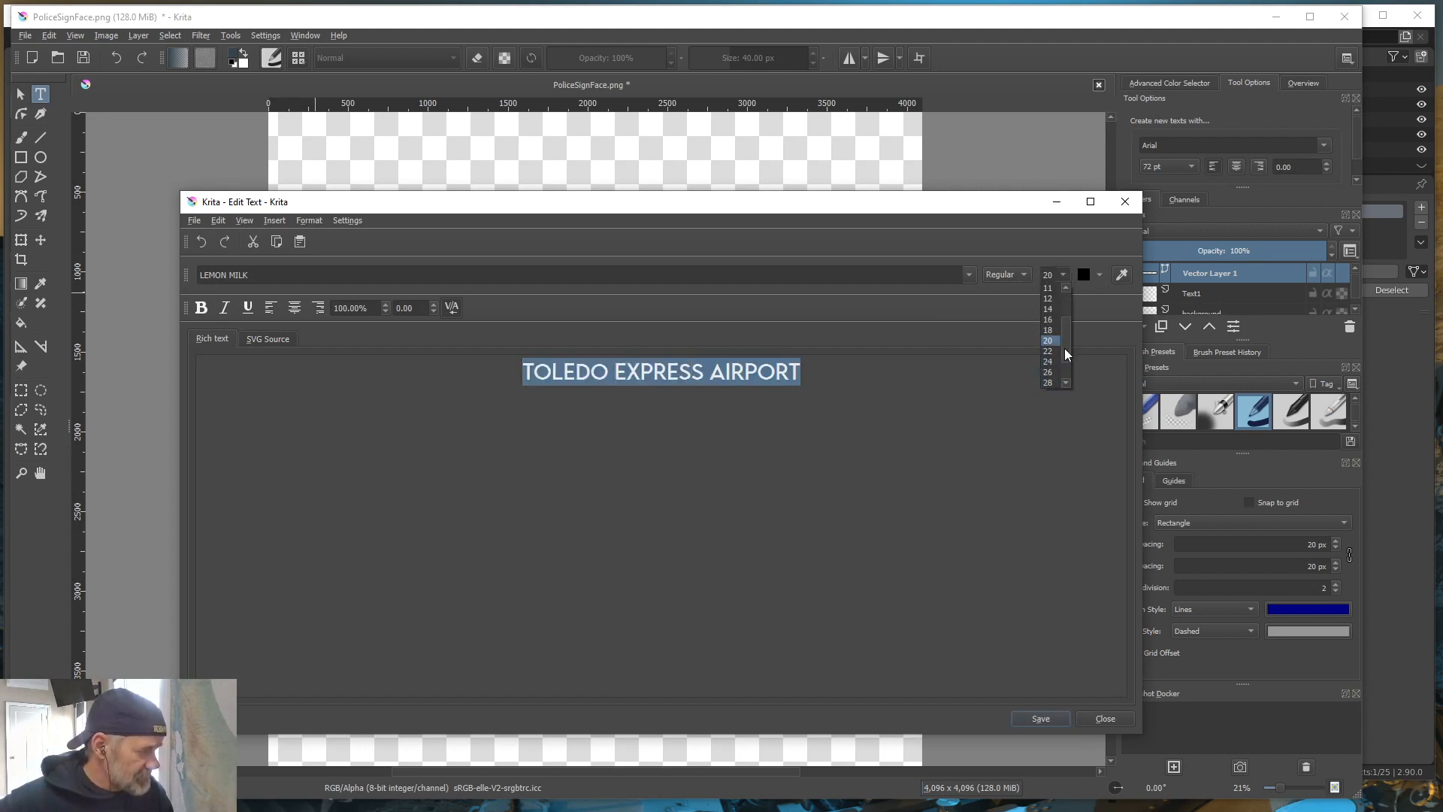
pyautogui.scroll(-2, 1066, 357)
pyautogui.click(1048, 382)
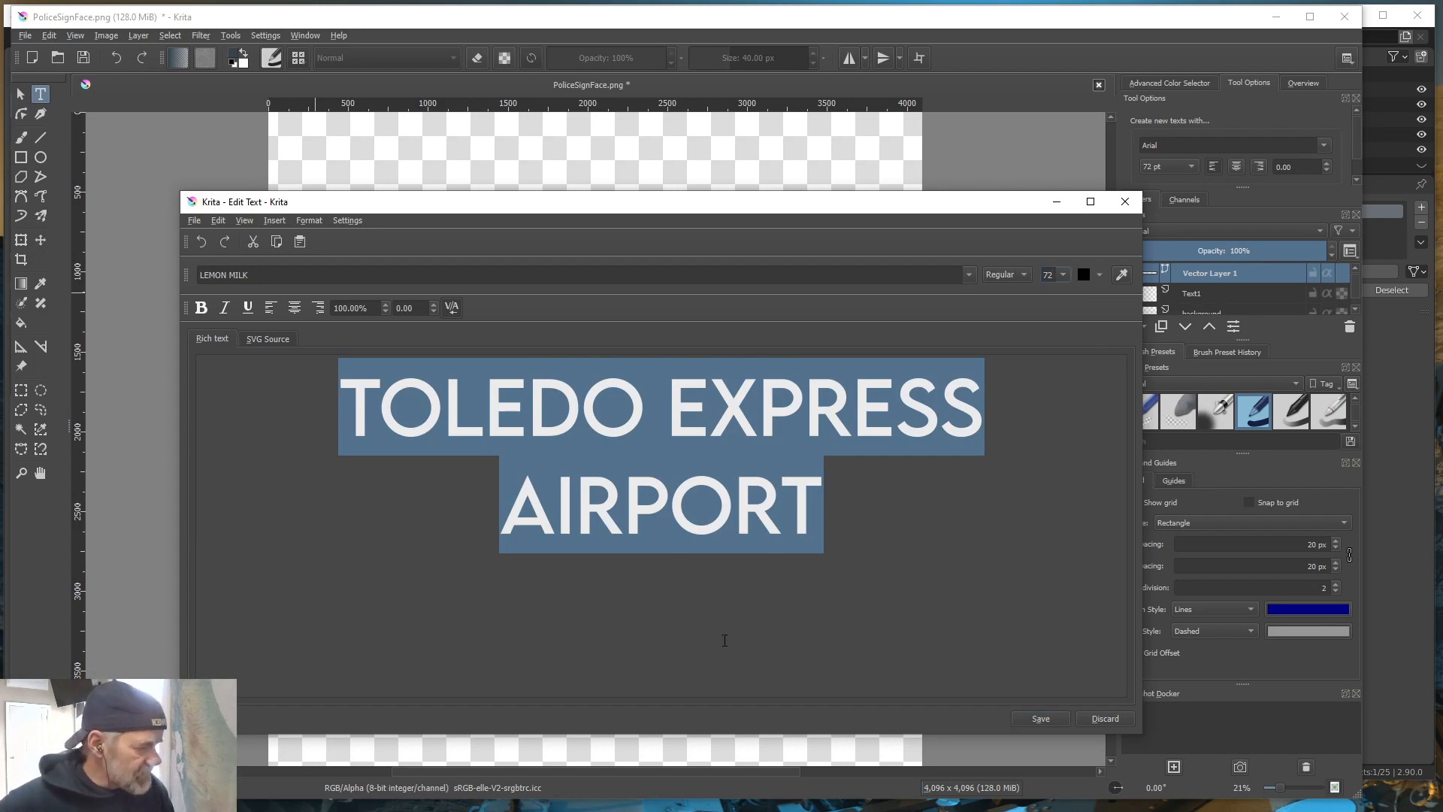
pyautogui.click(1051, 718)
pyautogui.click(1108, 719)
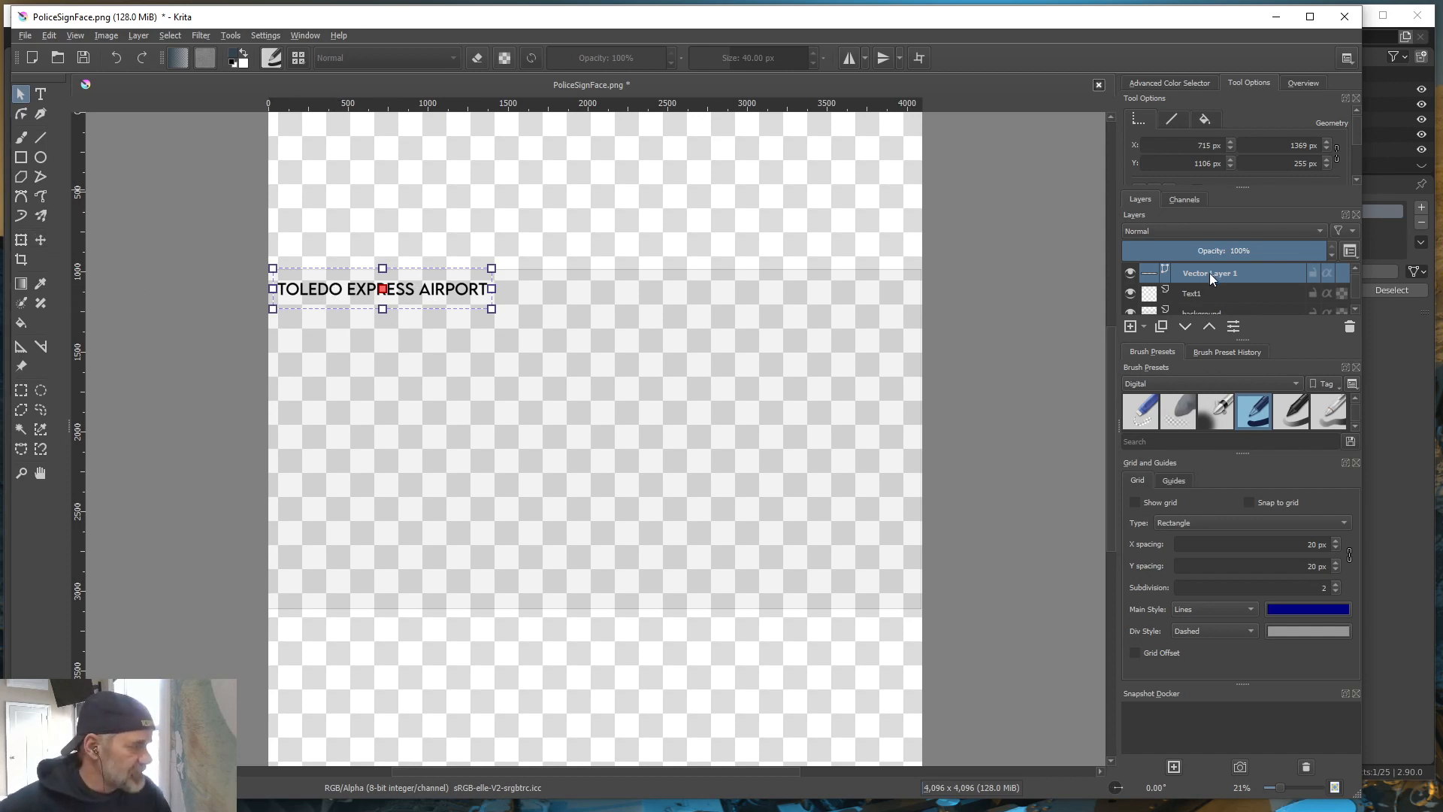
# Stretch the TOLEDO EXPRESS AIRPORT text with the Transform tool across nearly the full canvas width, making its letters taller
pyautogui.click(21, 241)
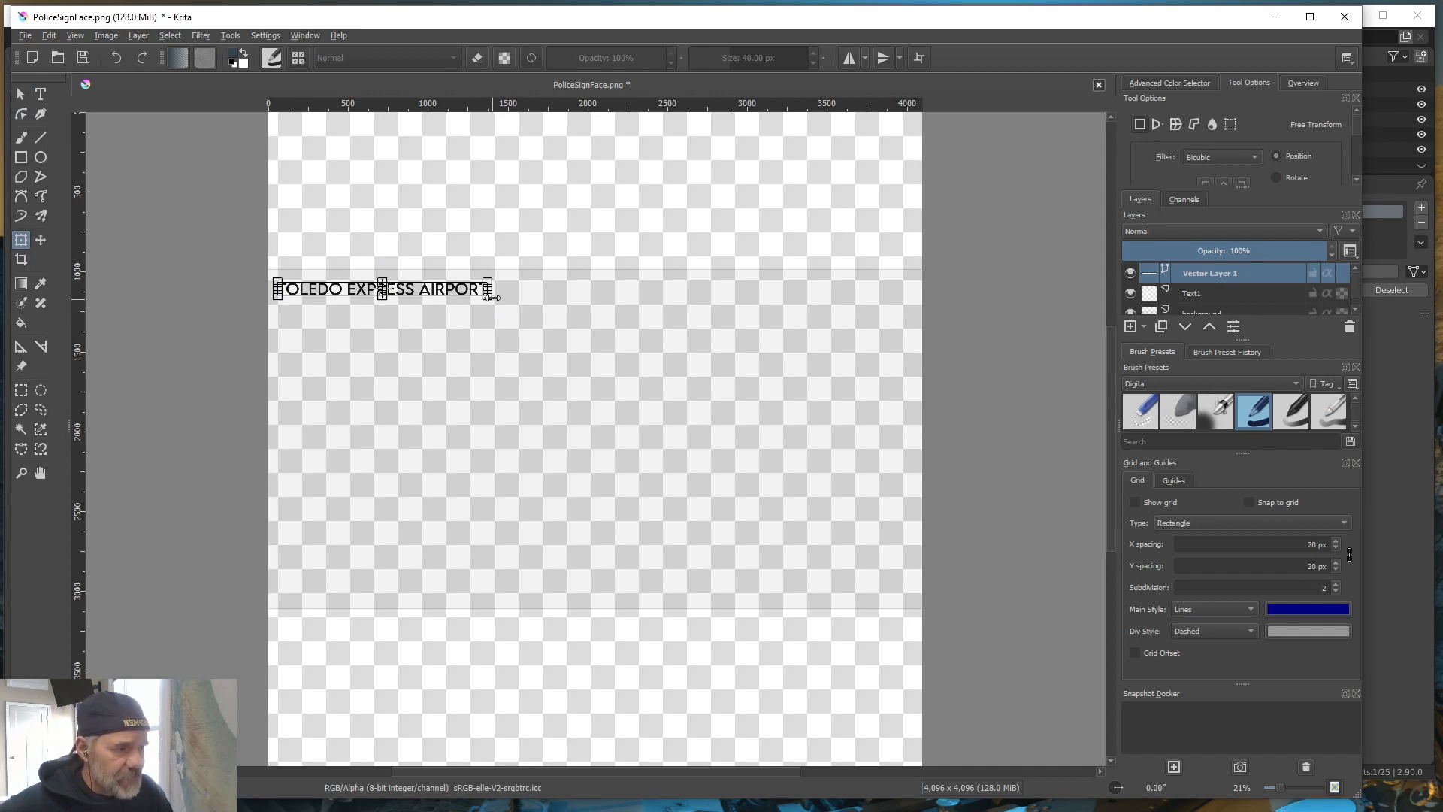
pyautogui.moveTo(490, 297); pyautogui.dragTo(914, 376)
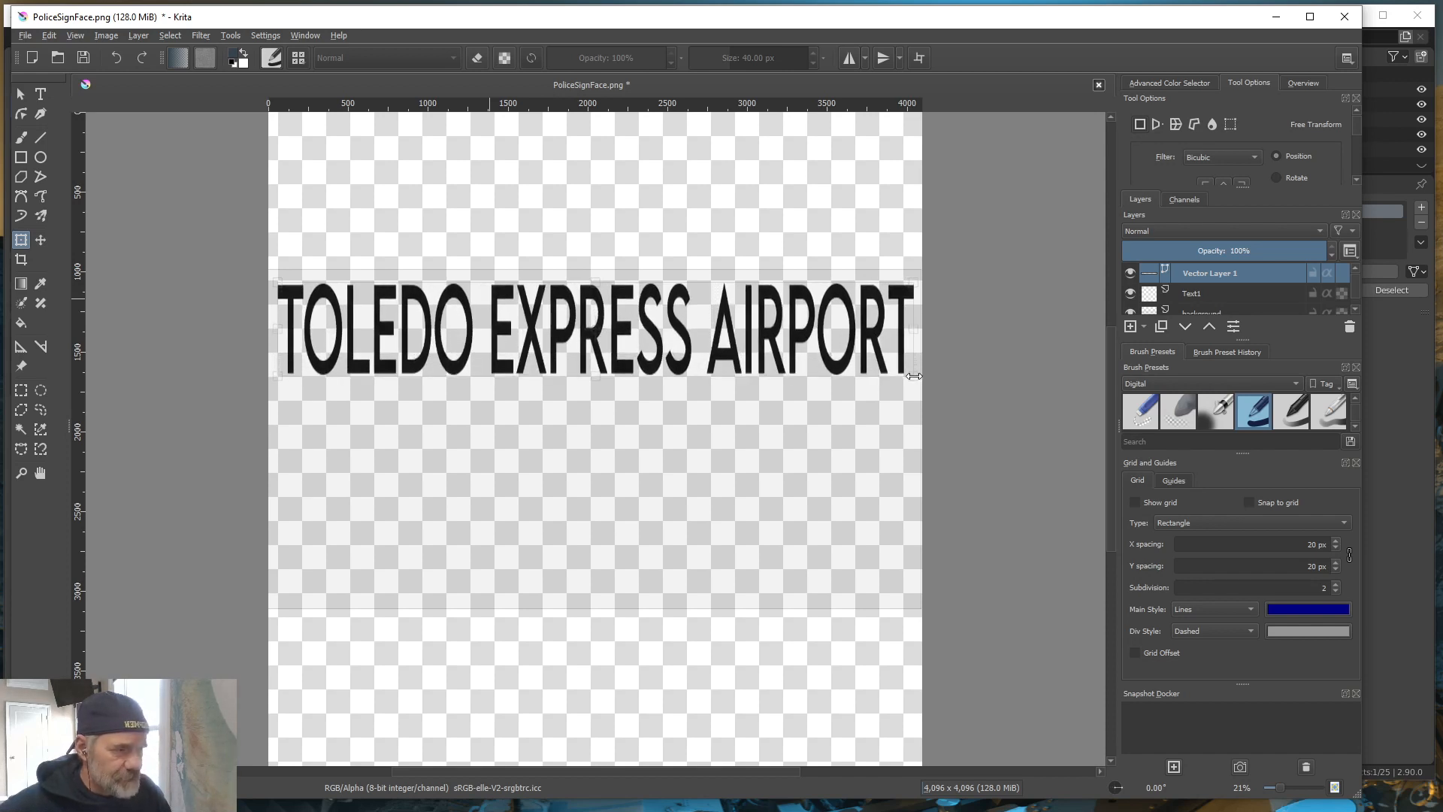
pyautogui.moveTo(913, 376); pyautogui.dragTo(914, 376)
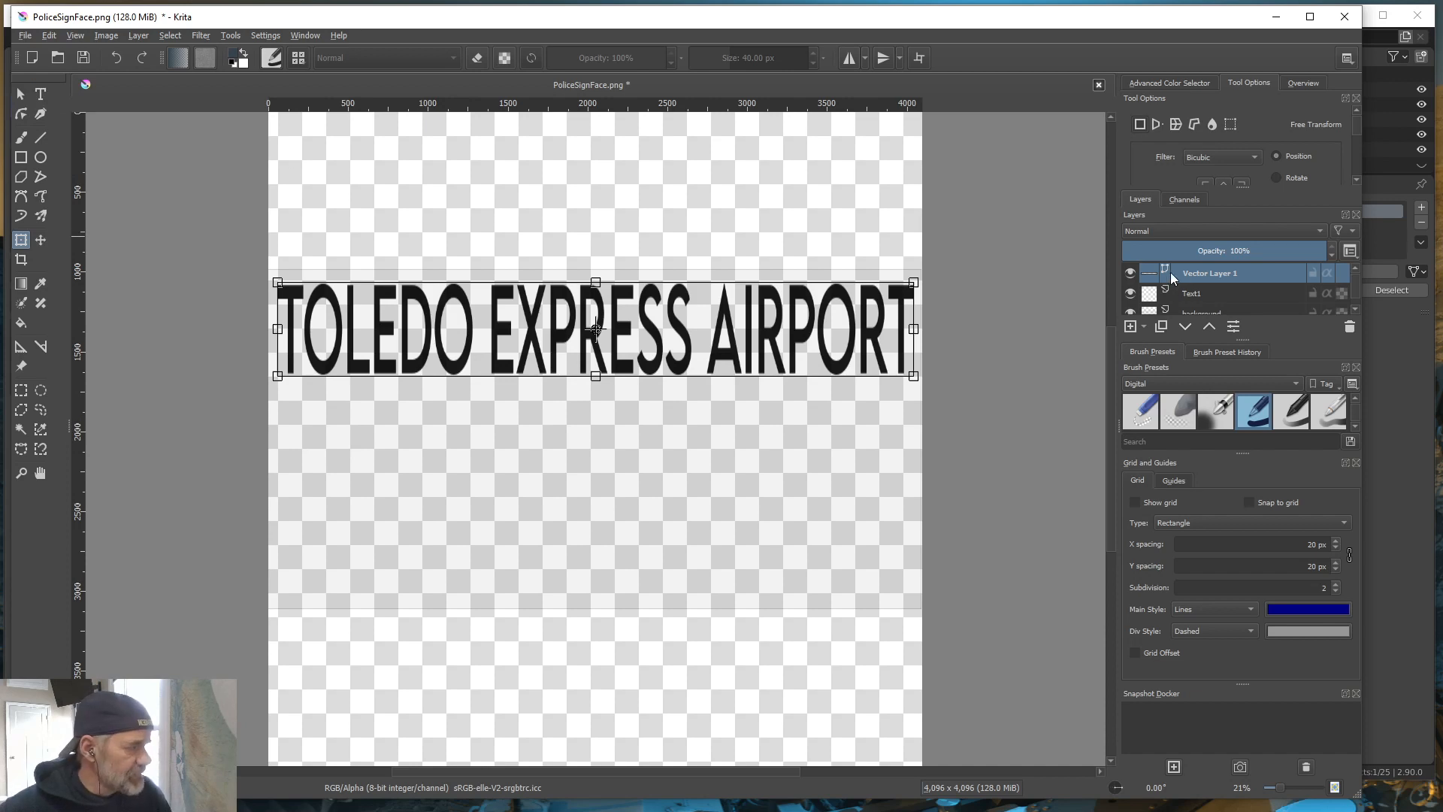
pyautogui.click(21, 94)
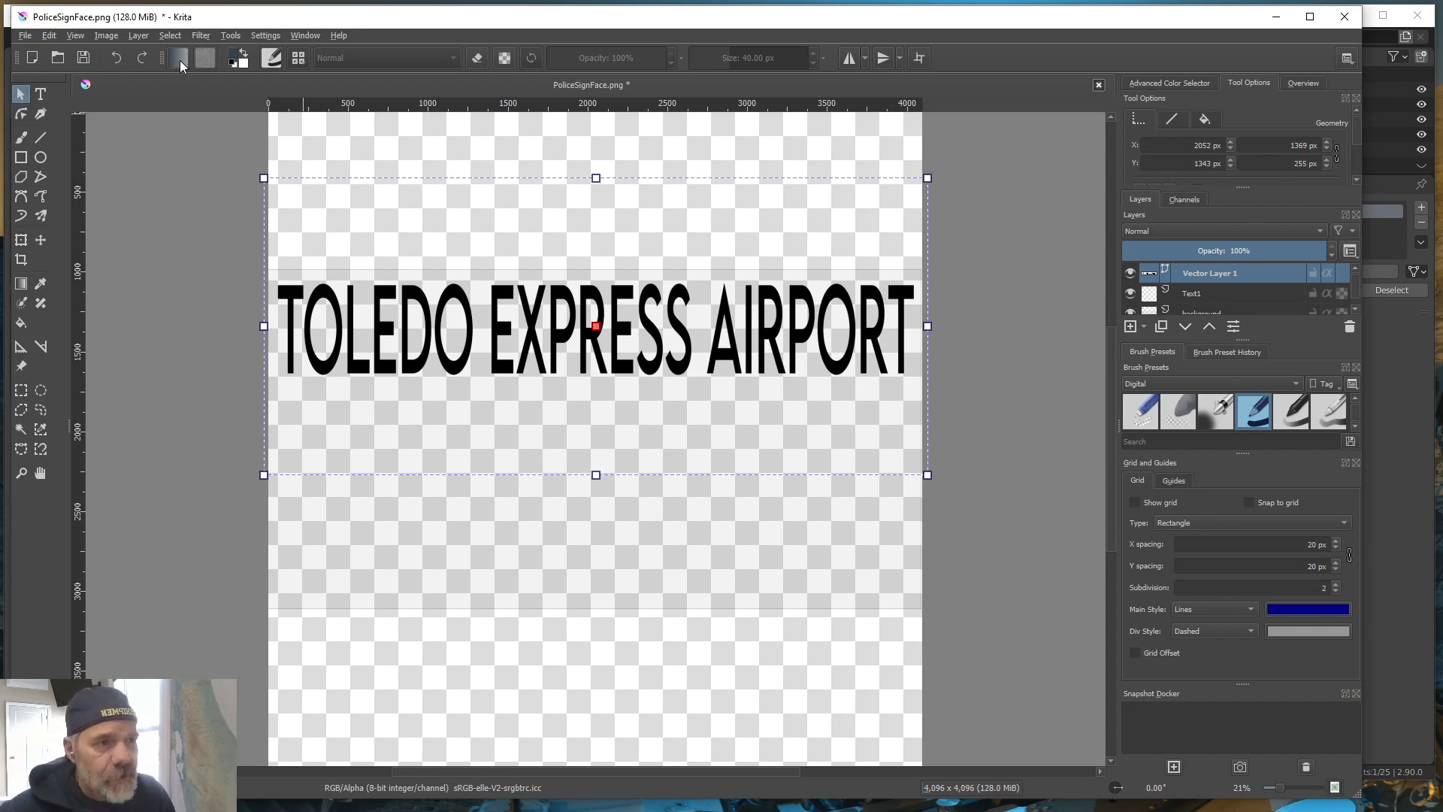
# Add a new paint layer above the airport text's vector layer
pyautogui.click(138, 35)
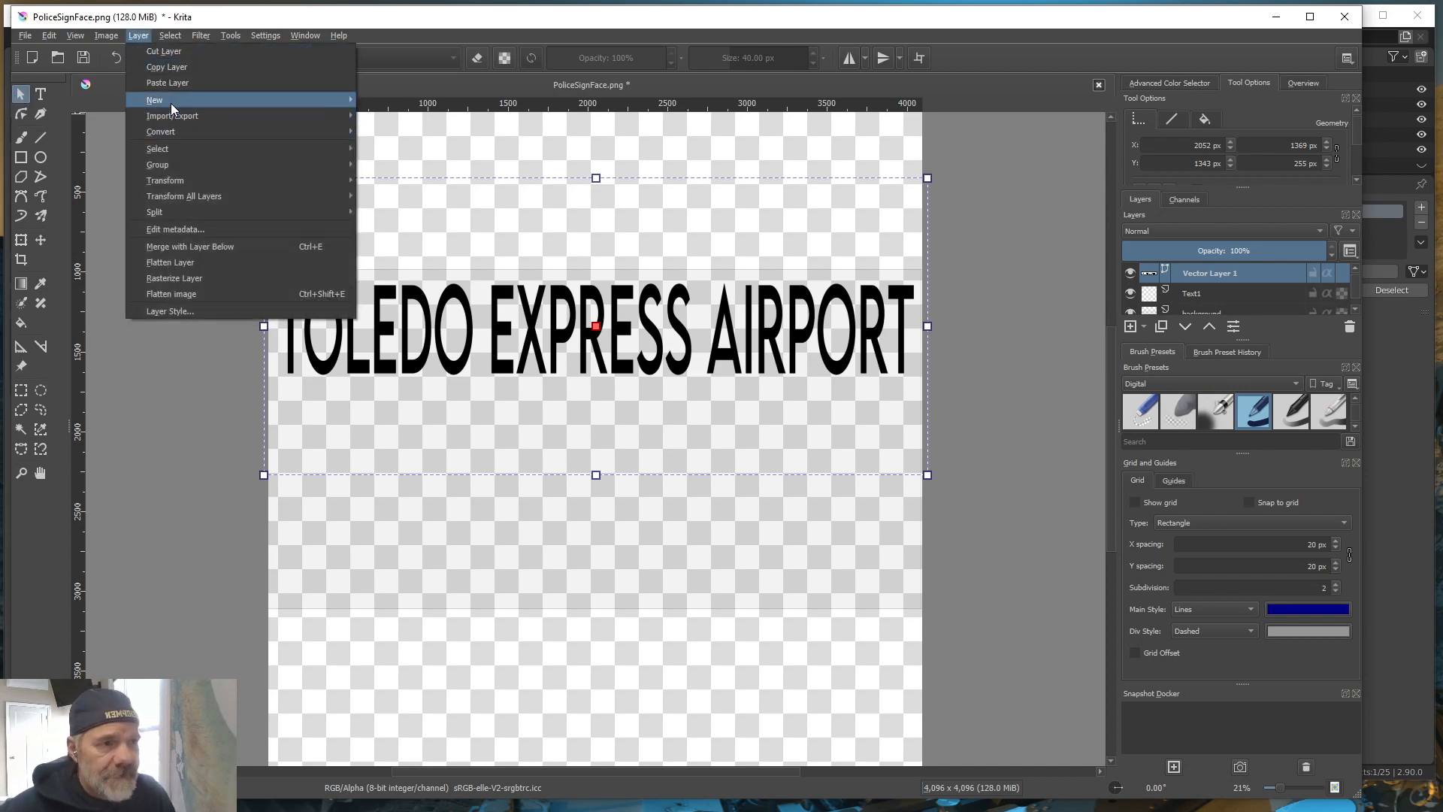
pyautogui.moveTo(174, 100)
pyautogui.click(401, 99)
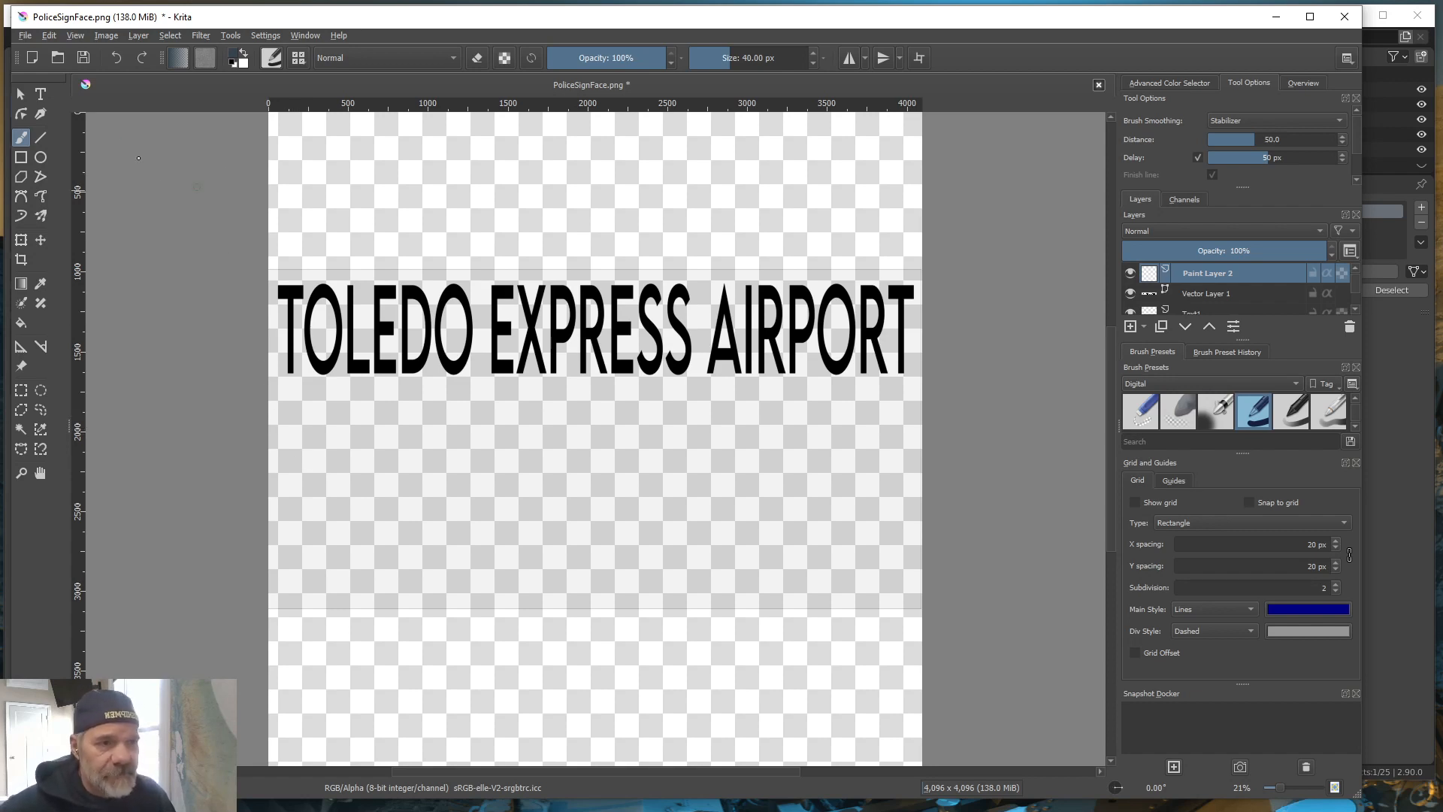
# Create a new text object below the airport line, coloured dark red and set in the LEMON MILK font
pyautogui.click(42, 96)
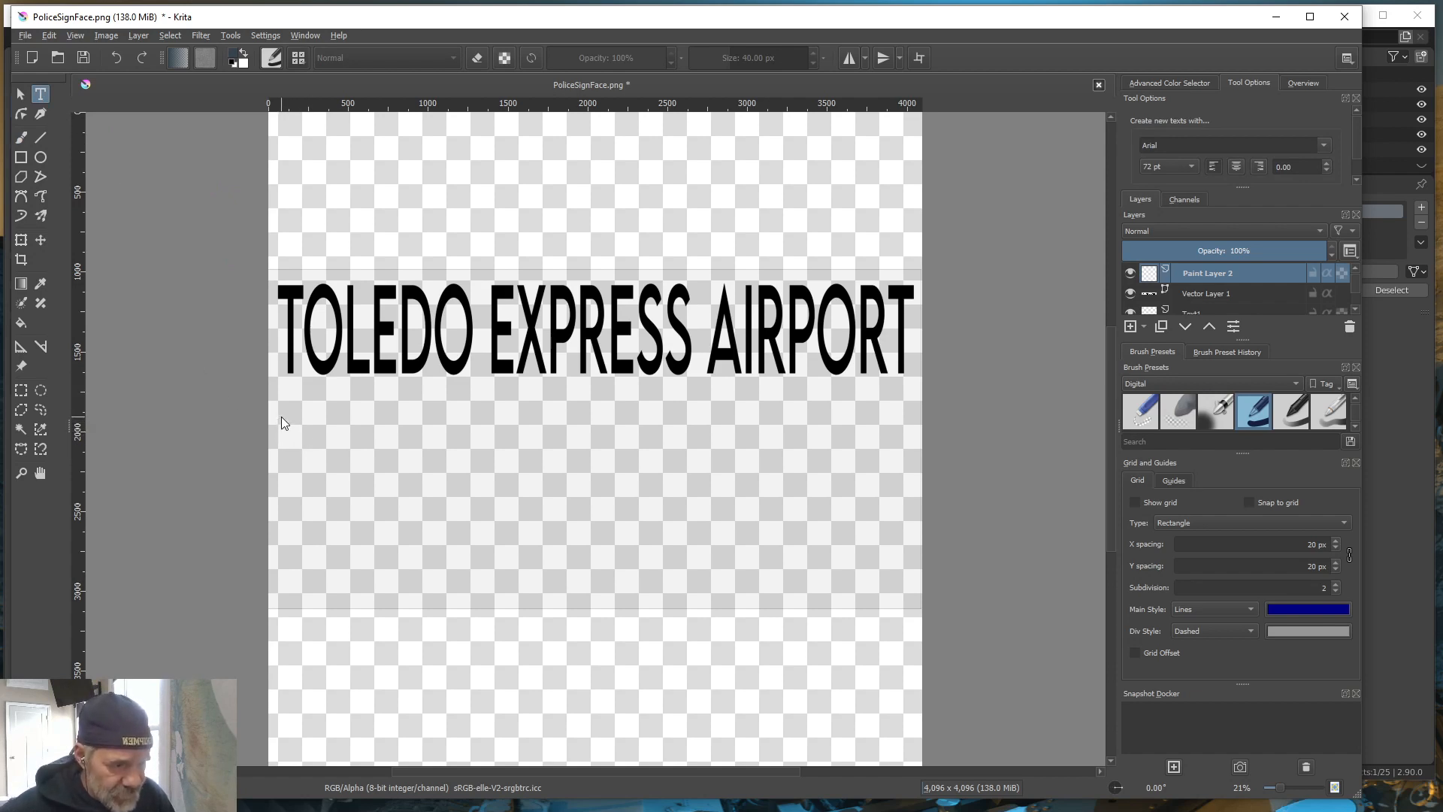
pyautogui.moveTo(281, 418); pyautogui.dragTo(916, 533)
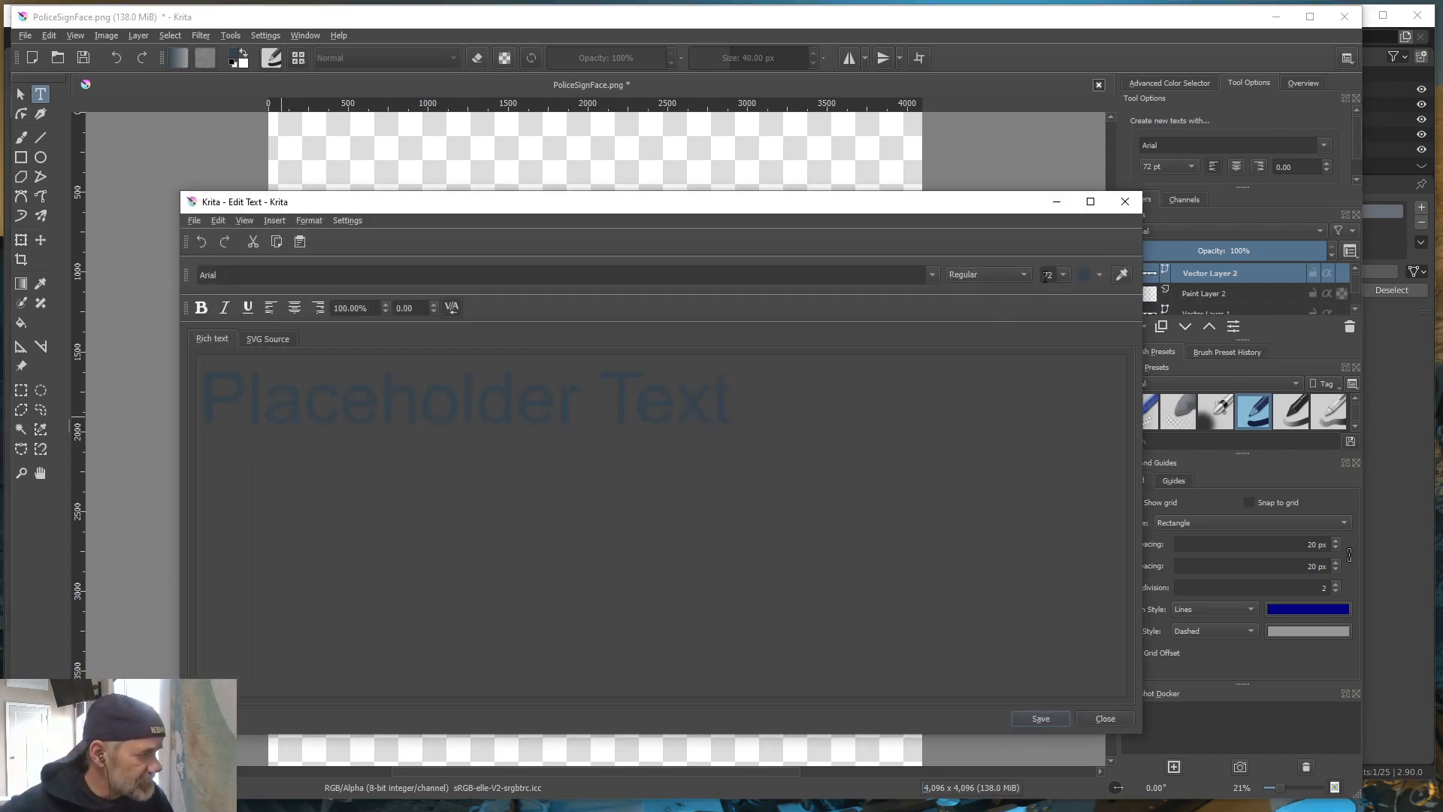
pyautogui.click(1099, 275)
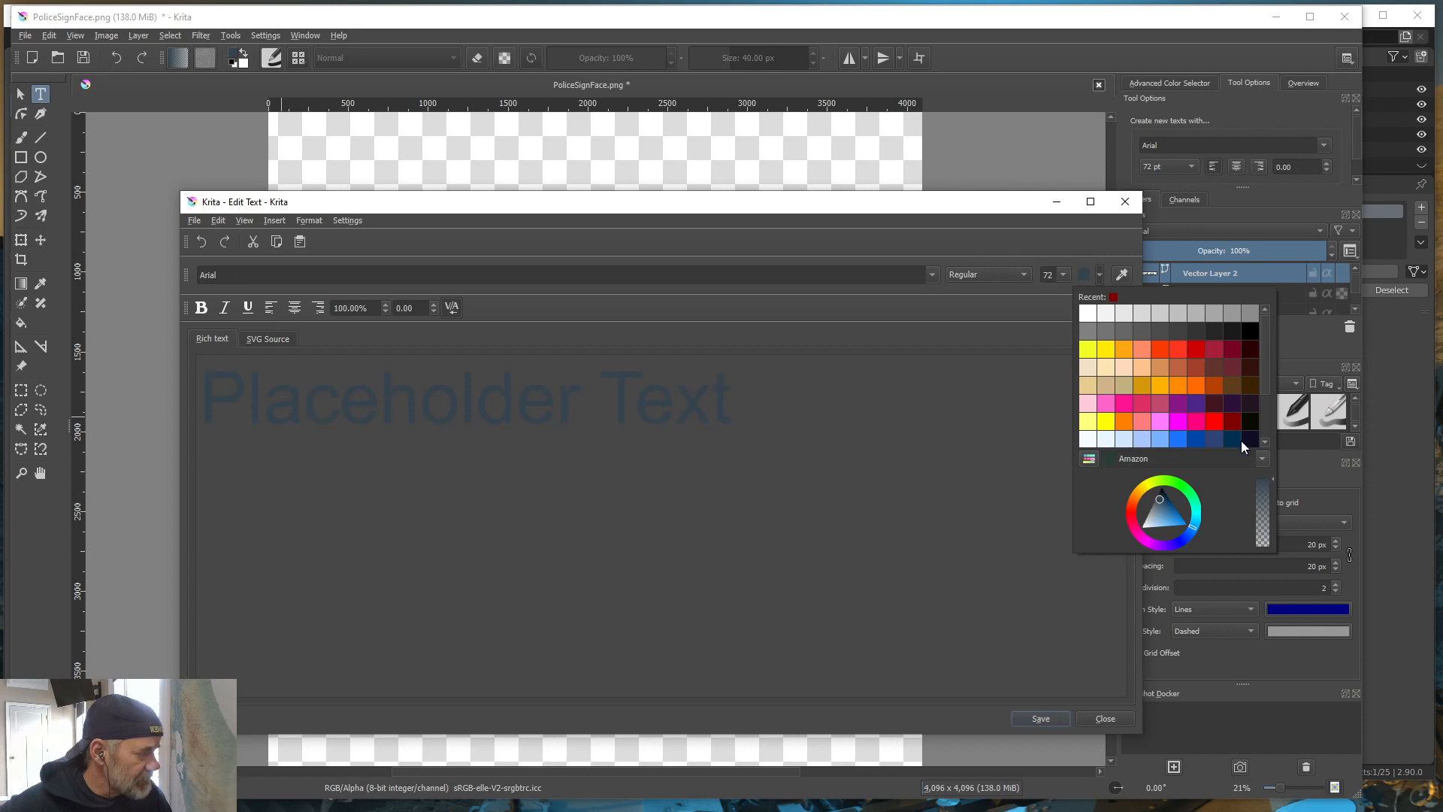
pyautogui.click(1234, 421)
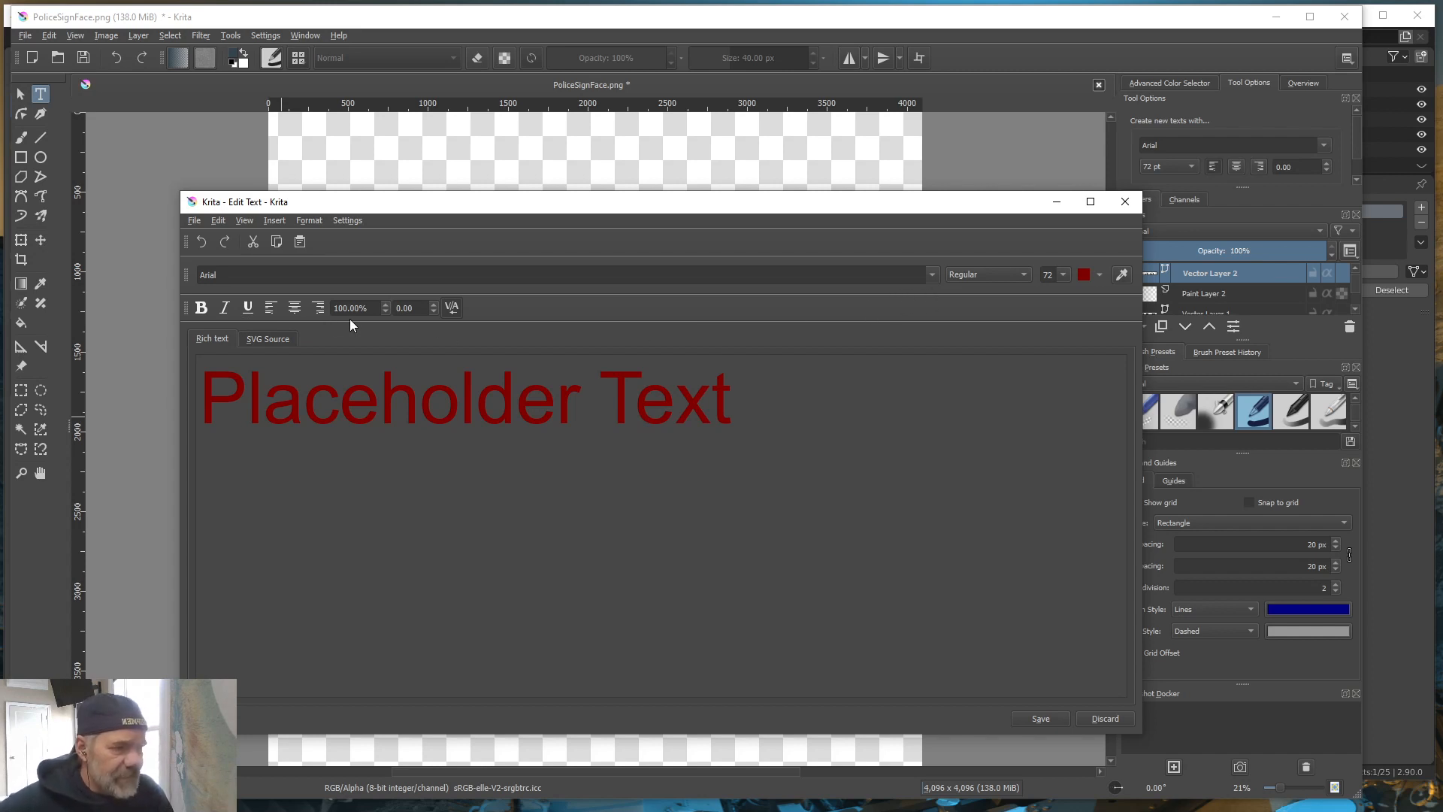
pyautogui.click(932, 276)
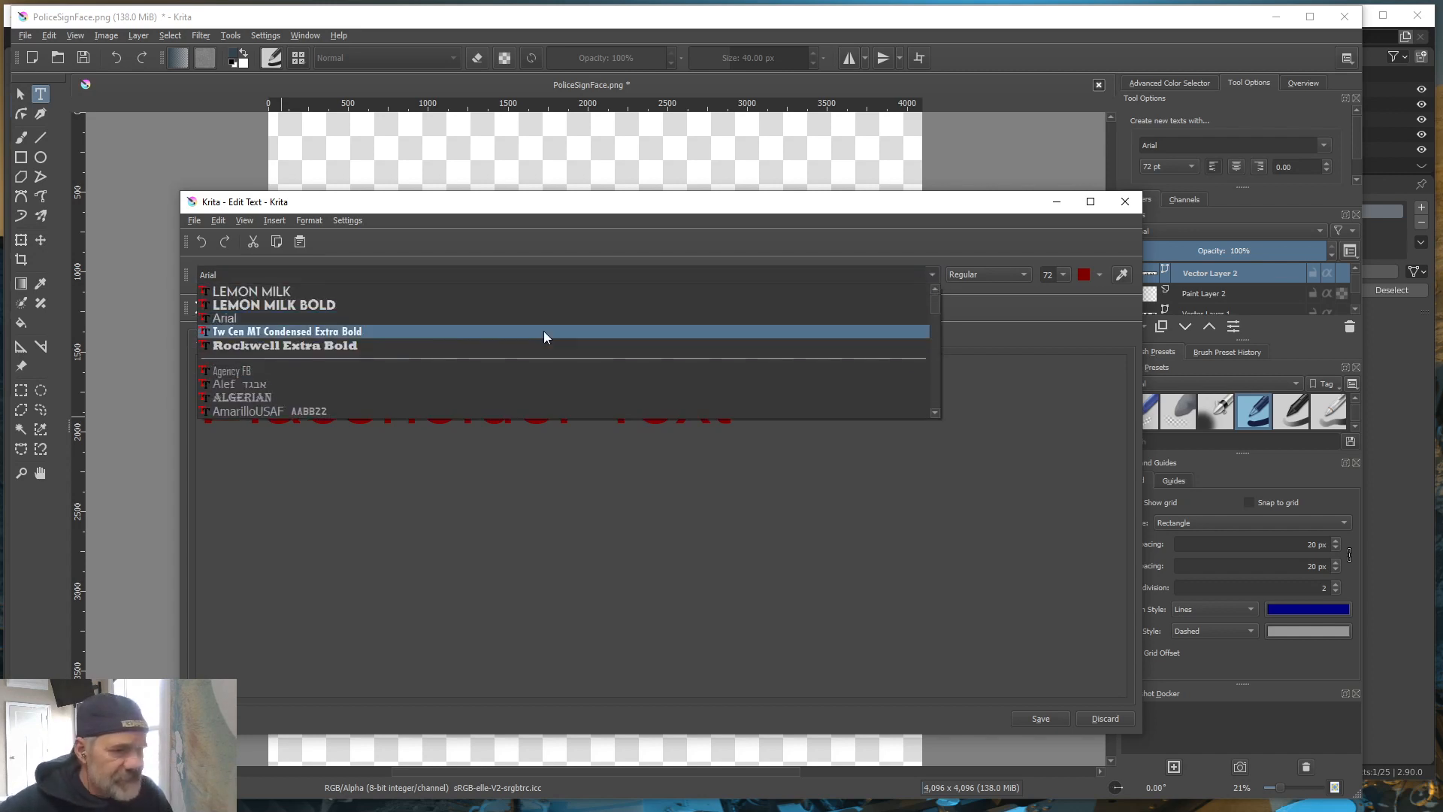
pyautogui.click(256, 291)
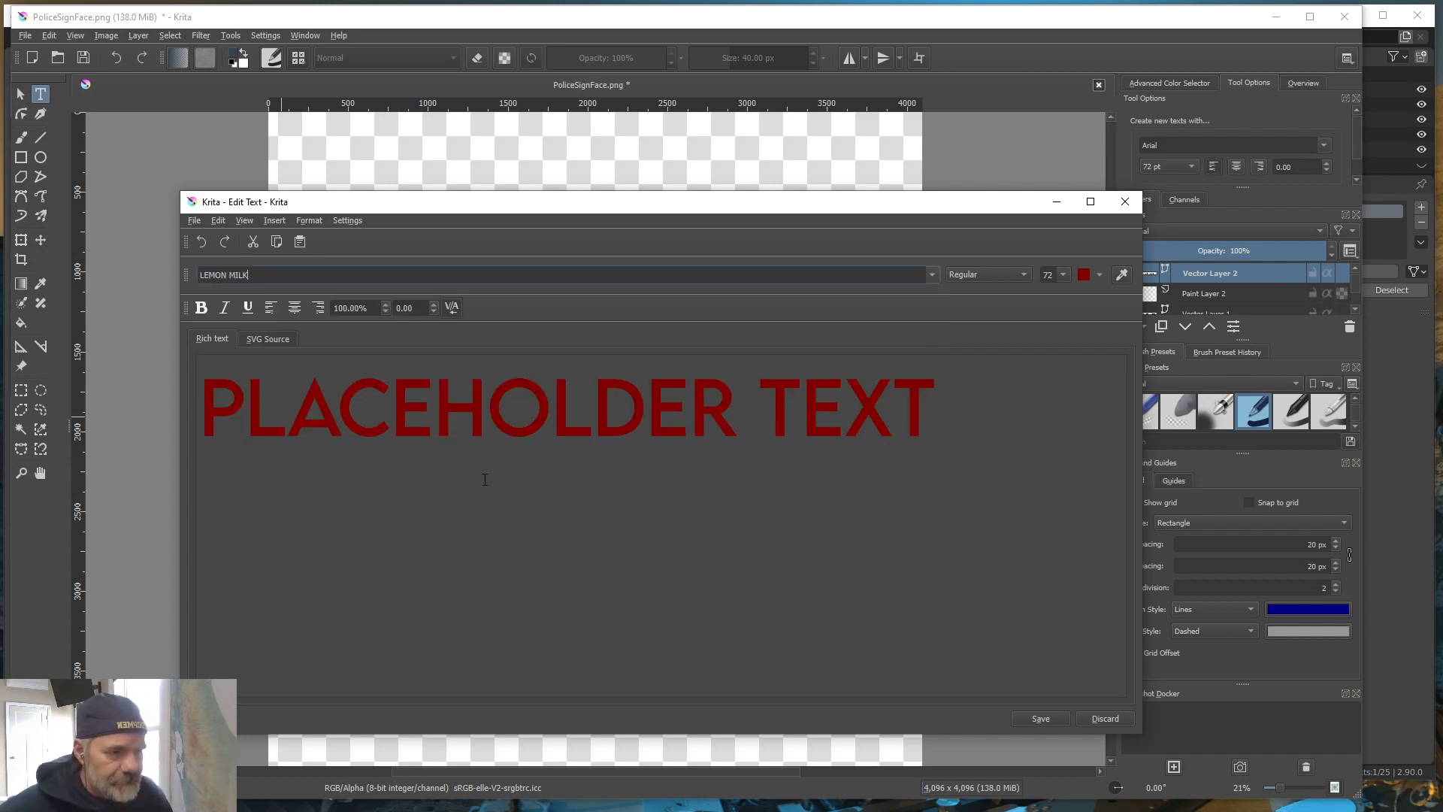
# Replace the placeholder text with "POLICE DEPT", then save it and close the text editor
pyautogui.moveTo(945, 403); pyautogui.dragTo(198, 408)
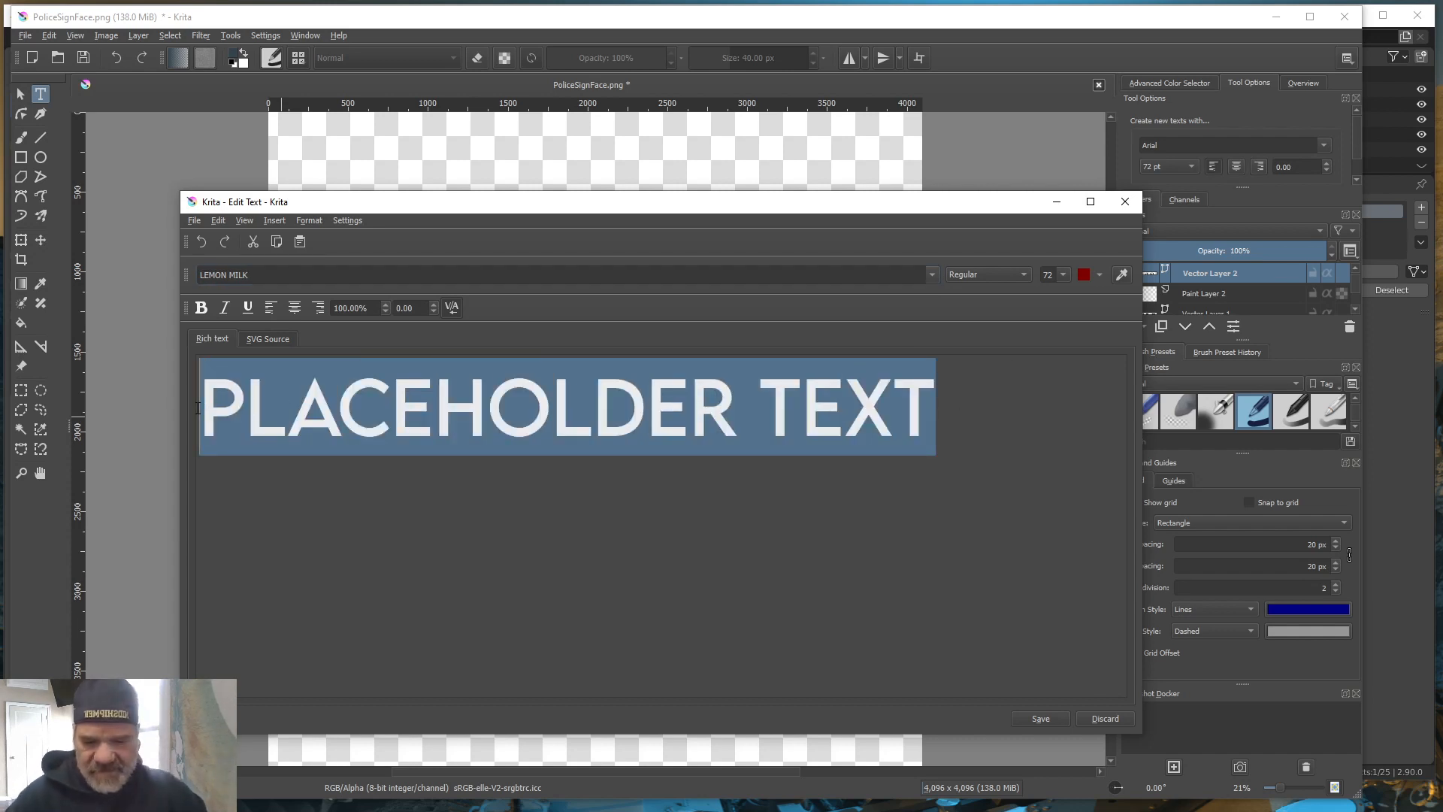
pyautogui.write('POLICE')
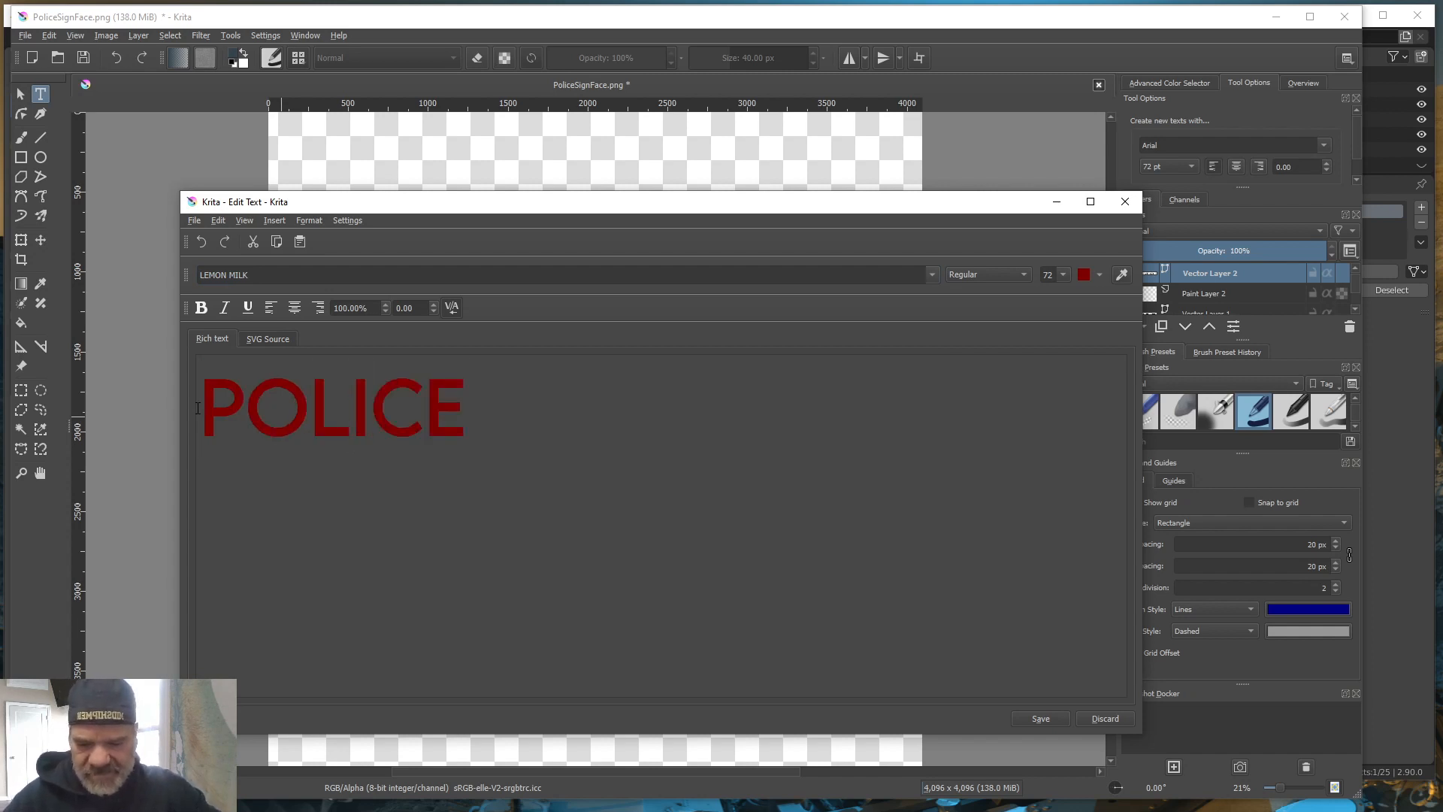
pyautogui.write(' DEPT')
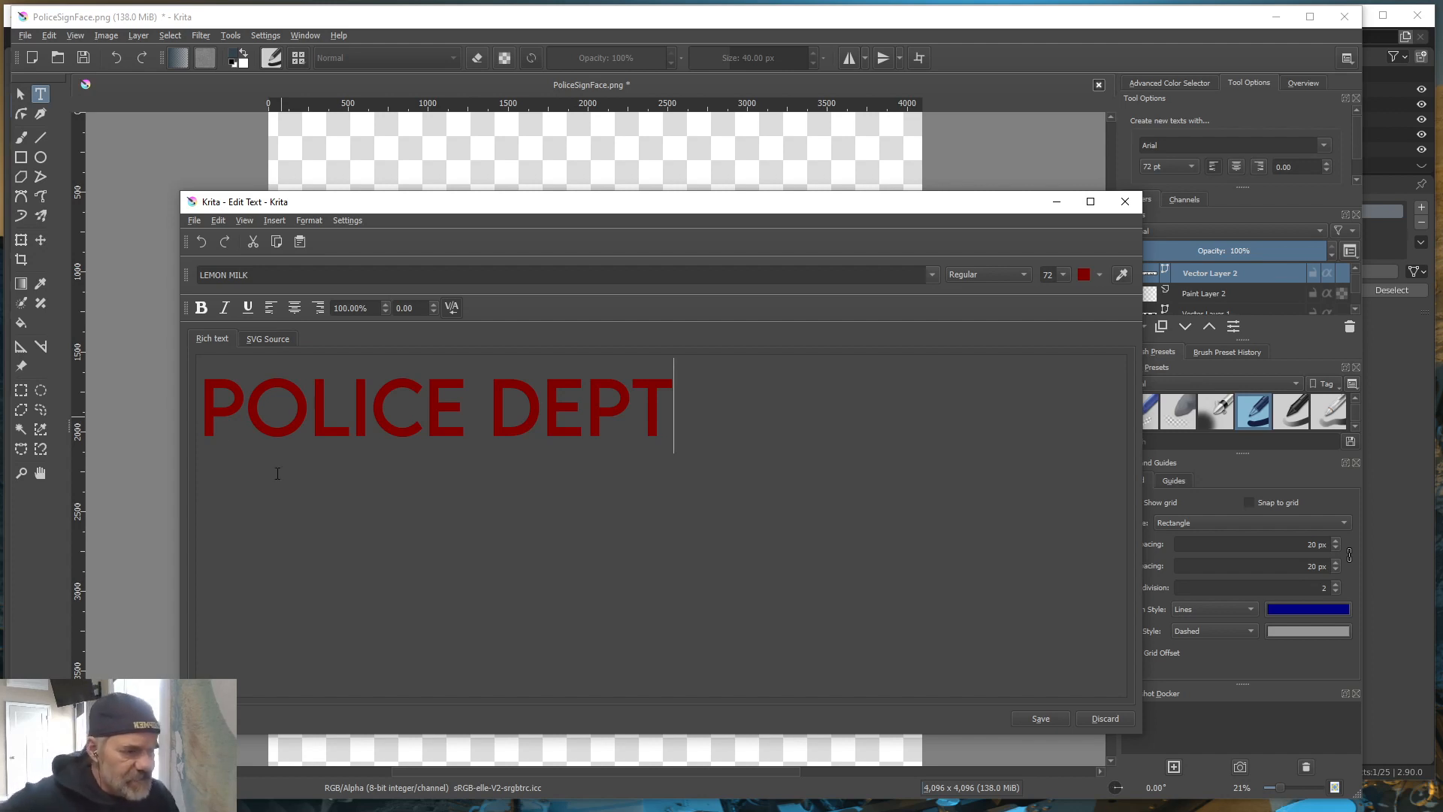
pyautogui.click(1039, 719)
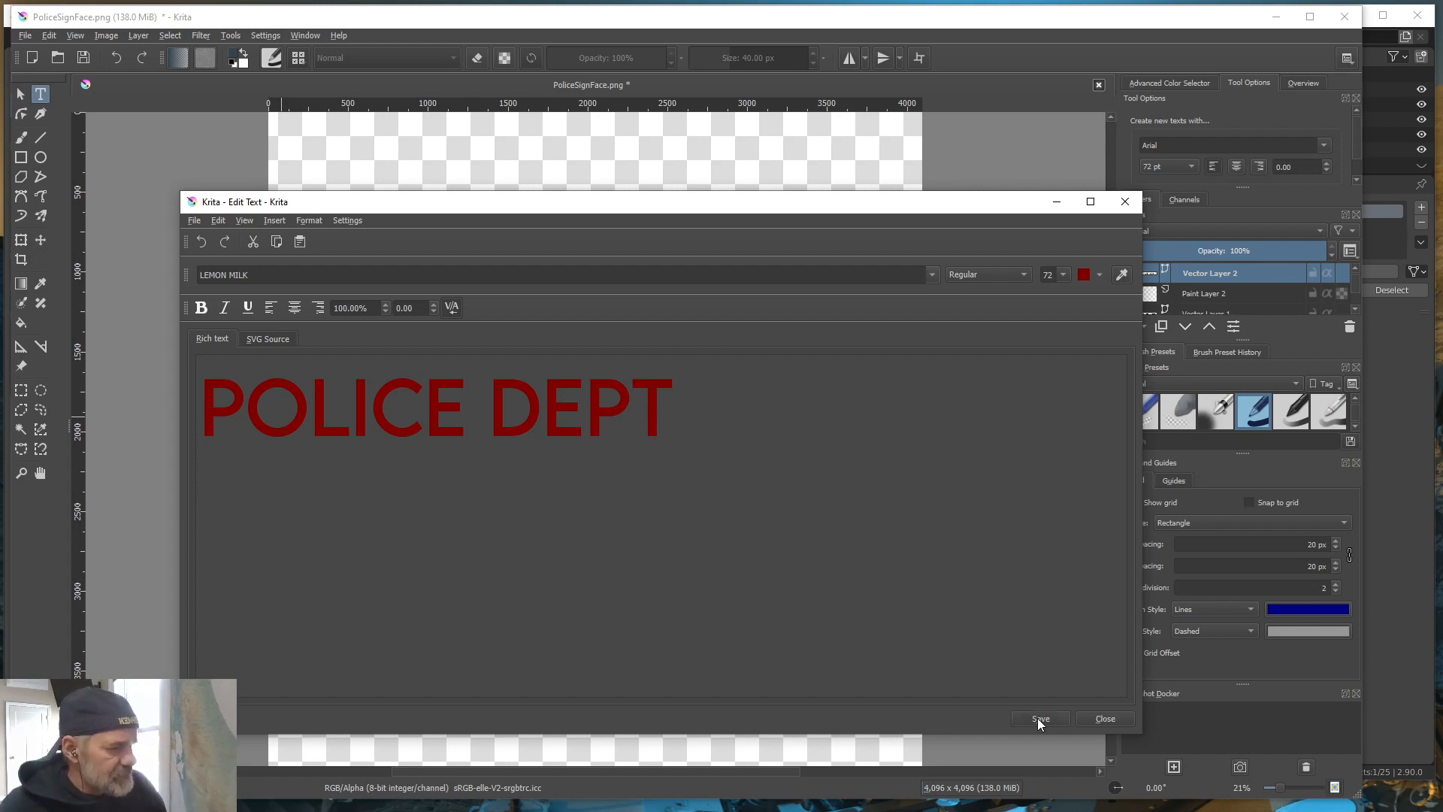
pyautogui.click(1103, 719)
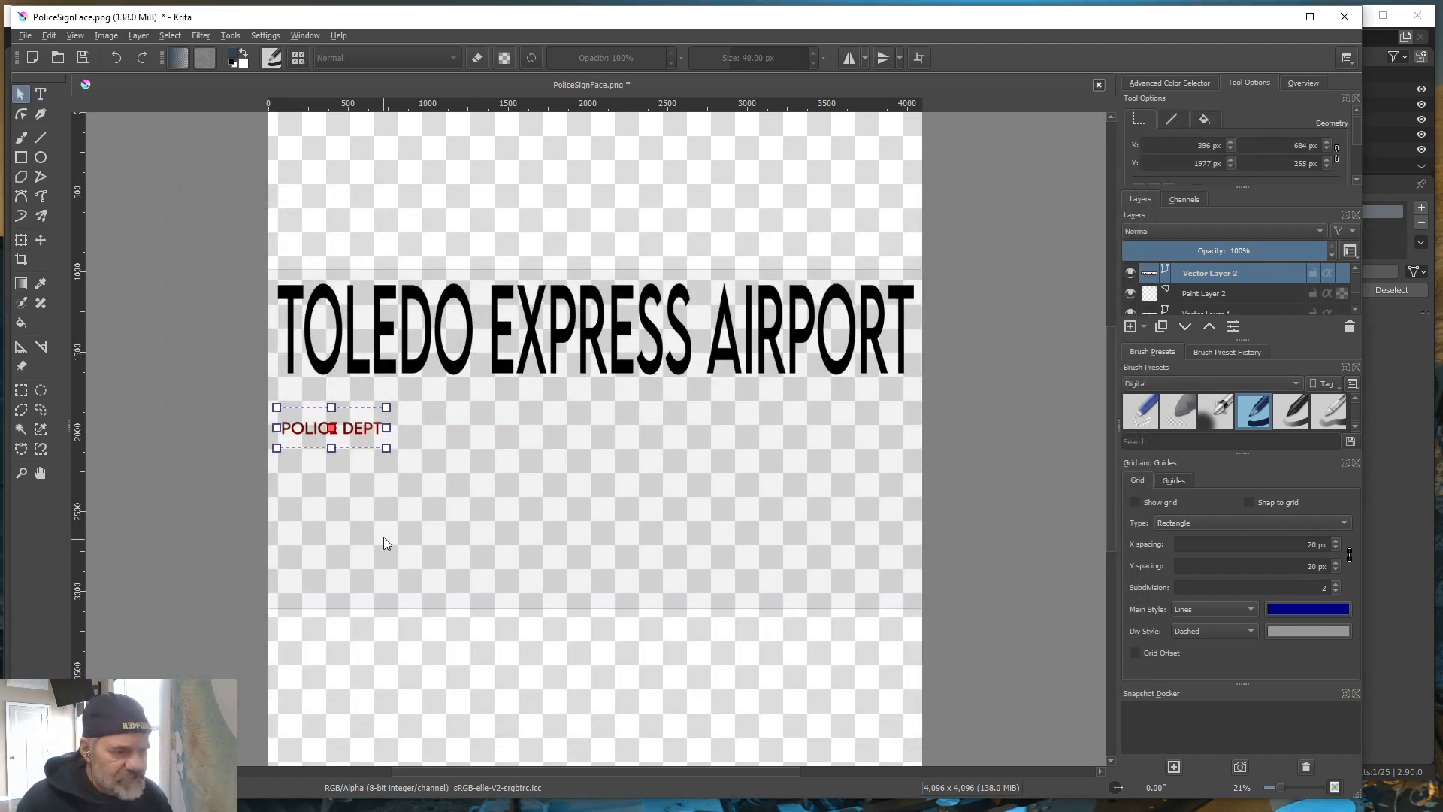
# Stretch the POLICE DEPT text to about the airport line's width and move it up slightly closer to that line
pyautogui.click(21, 240)
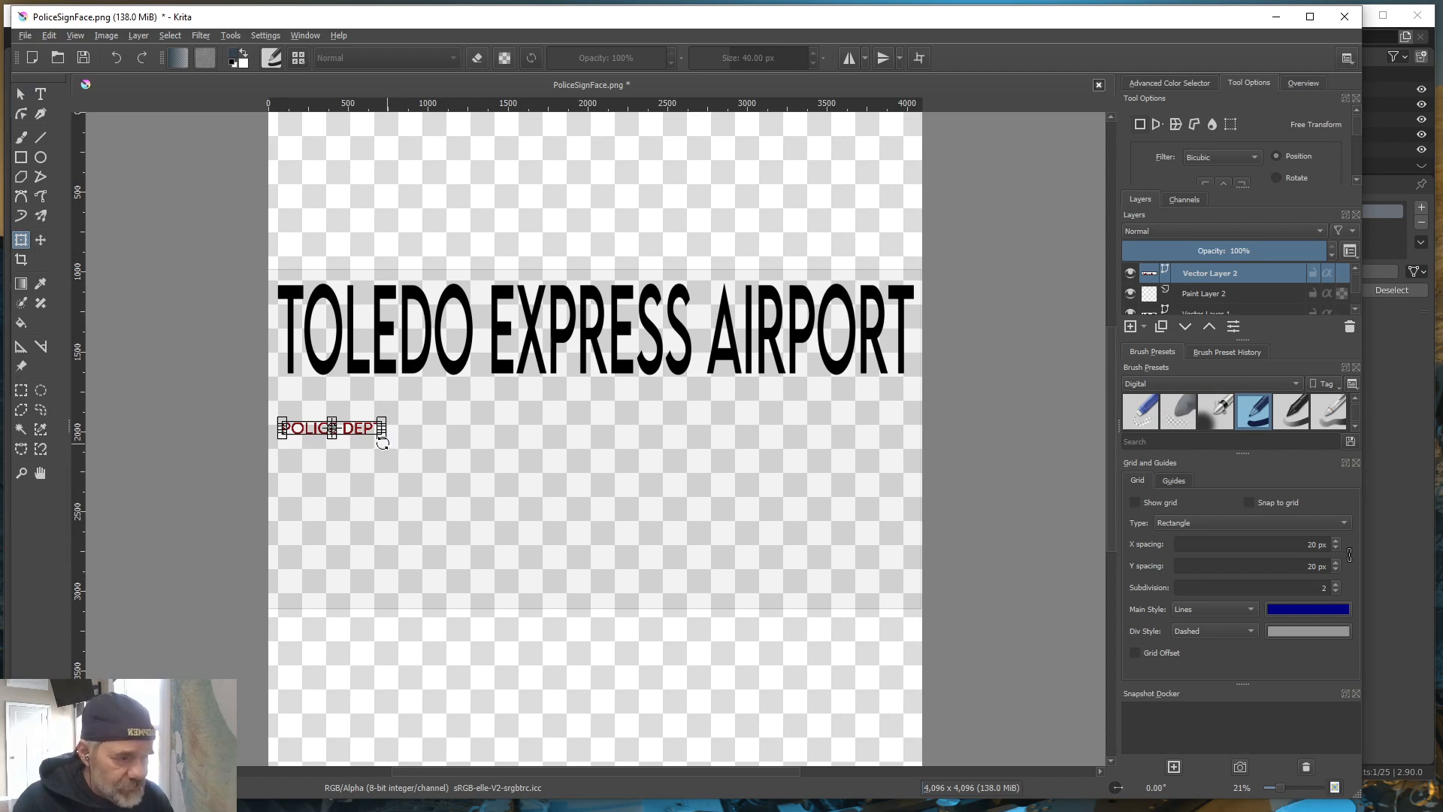
pyautogui.moveTo(381, 435); pyautogui.dragTo(909, 521)
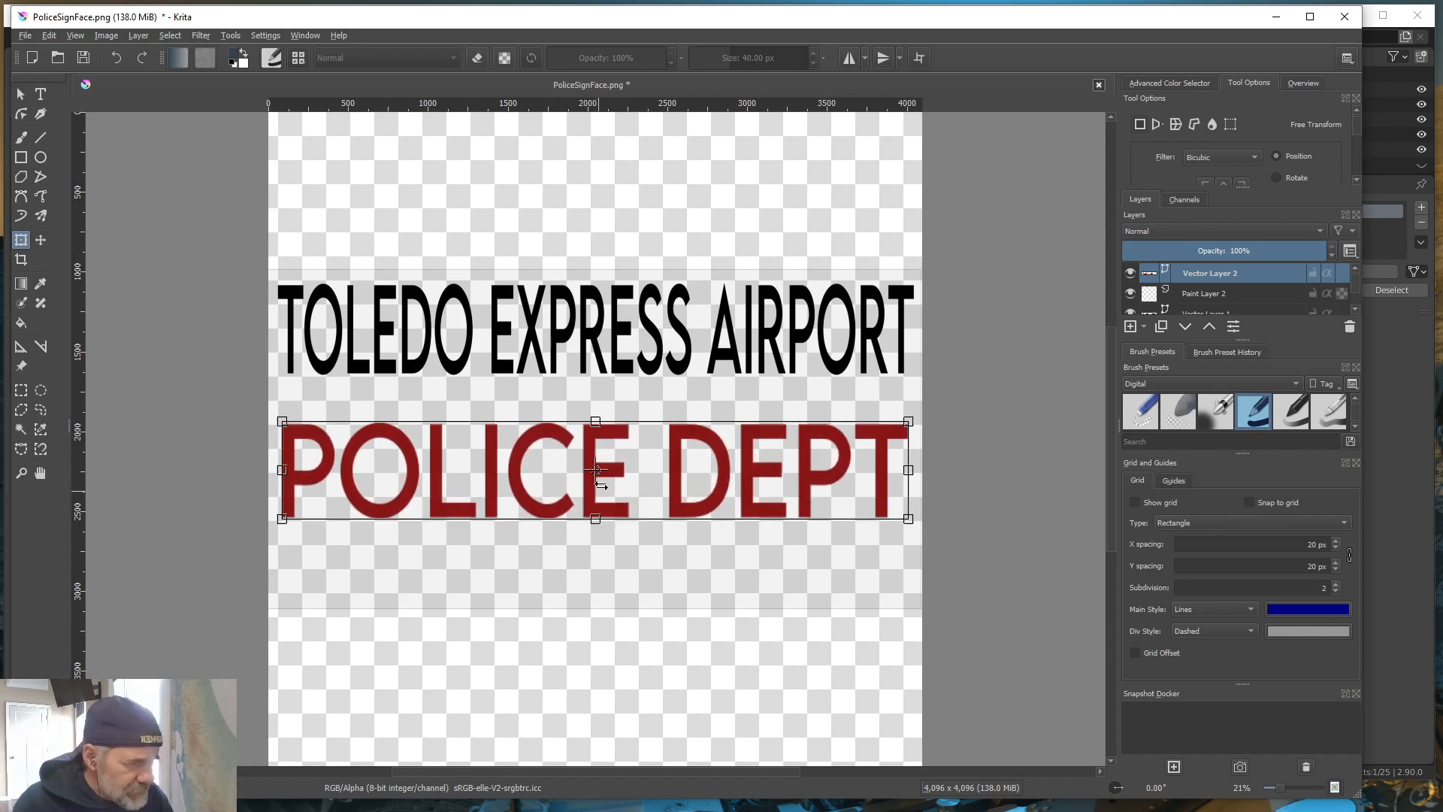
pyautogui.click(41, 240)
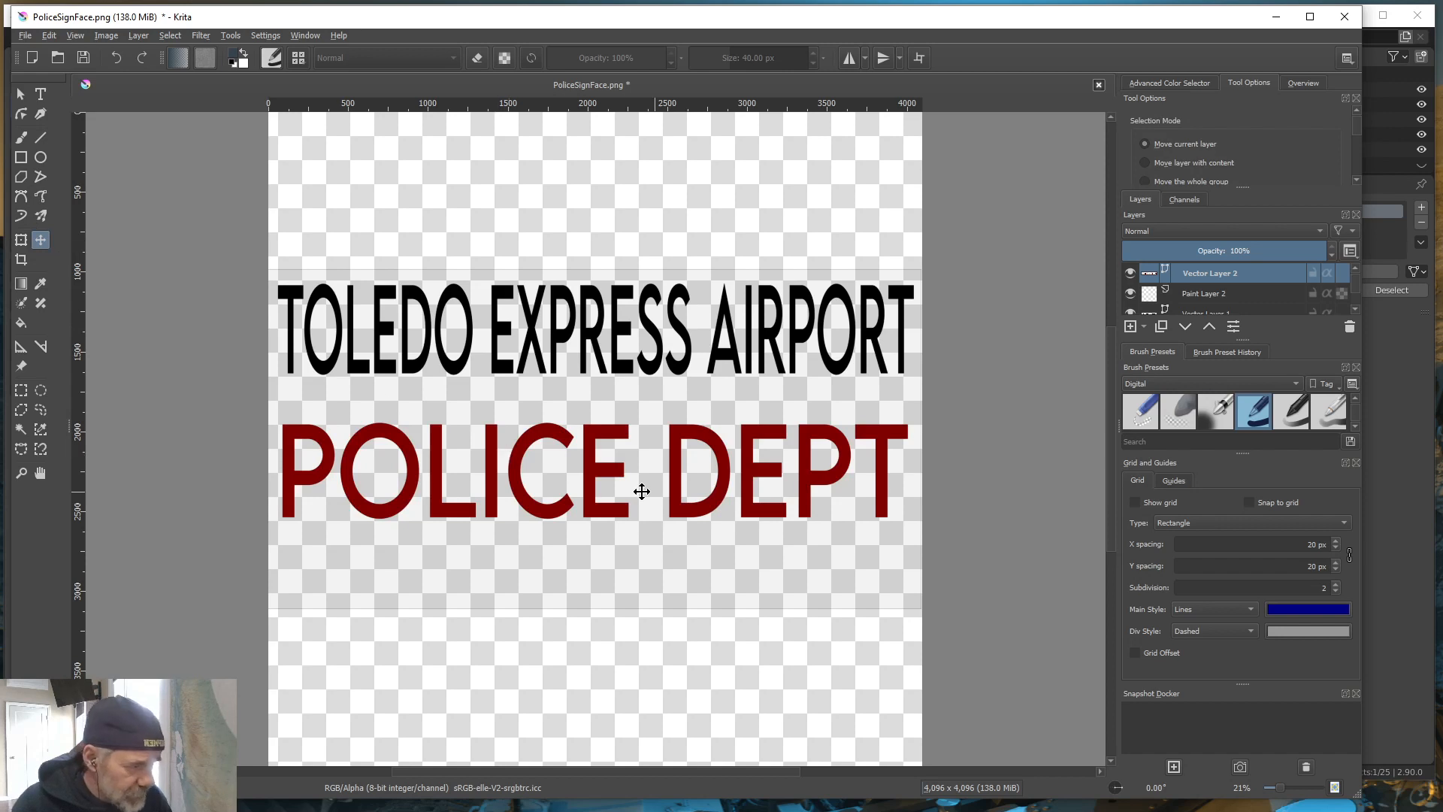
pyautogui.moveTo(622, 496); pyautogui.dragTo(625, 478)
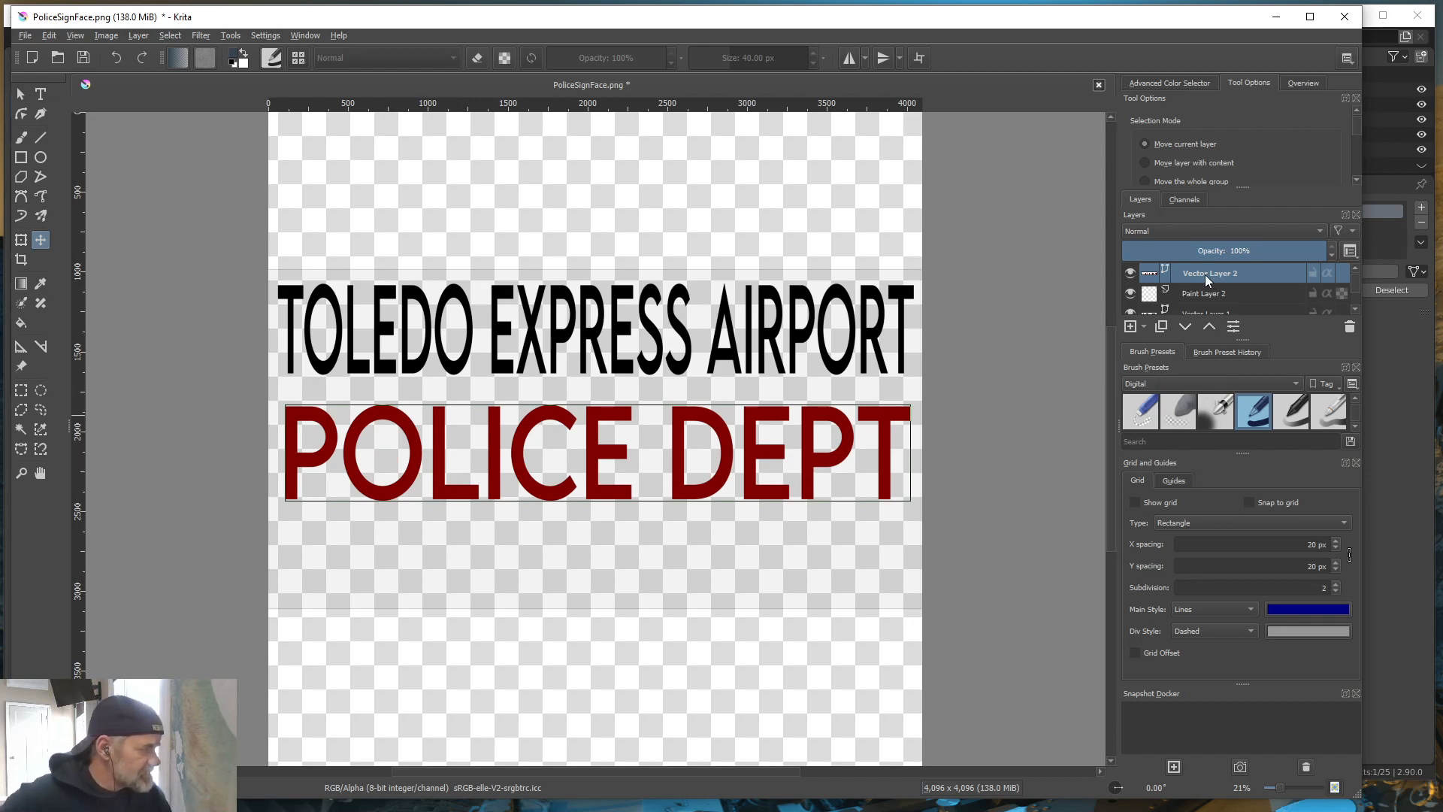
# Rename the POLICE DEPT vector layer as POLICERED and duplicate it
pyautogui.moveTo(1205, 274)
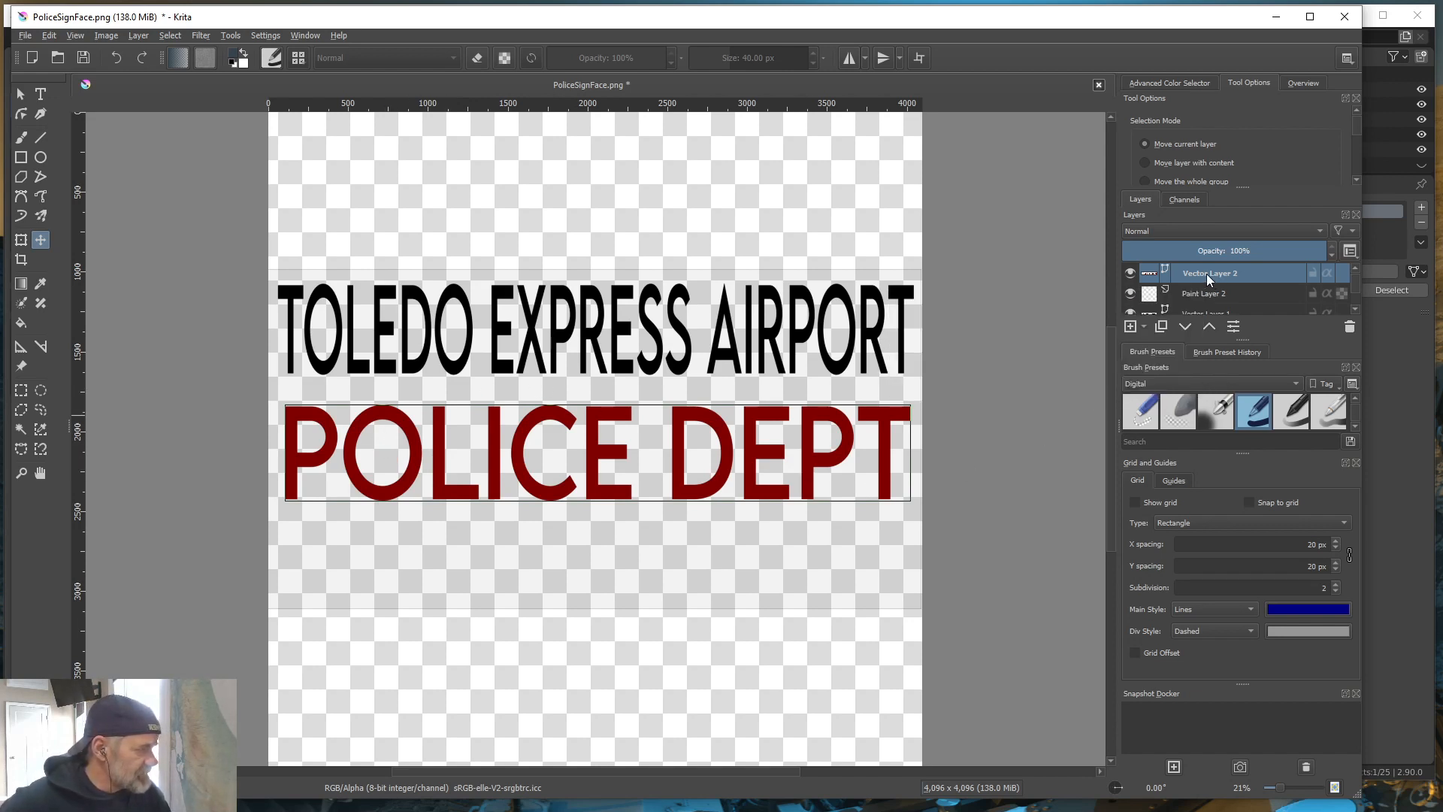
pyautogui.doubleClick(1206, 274)
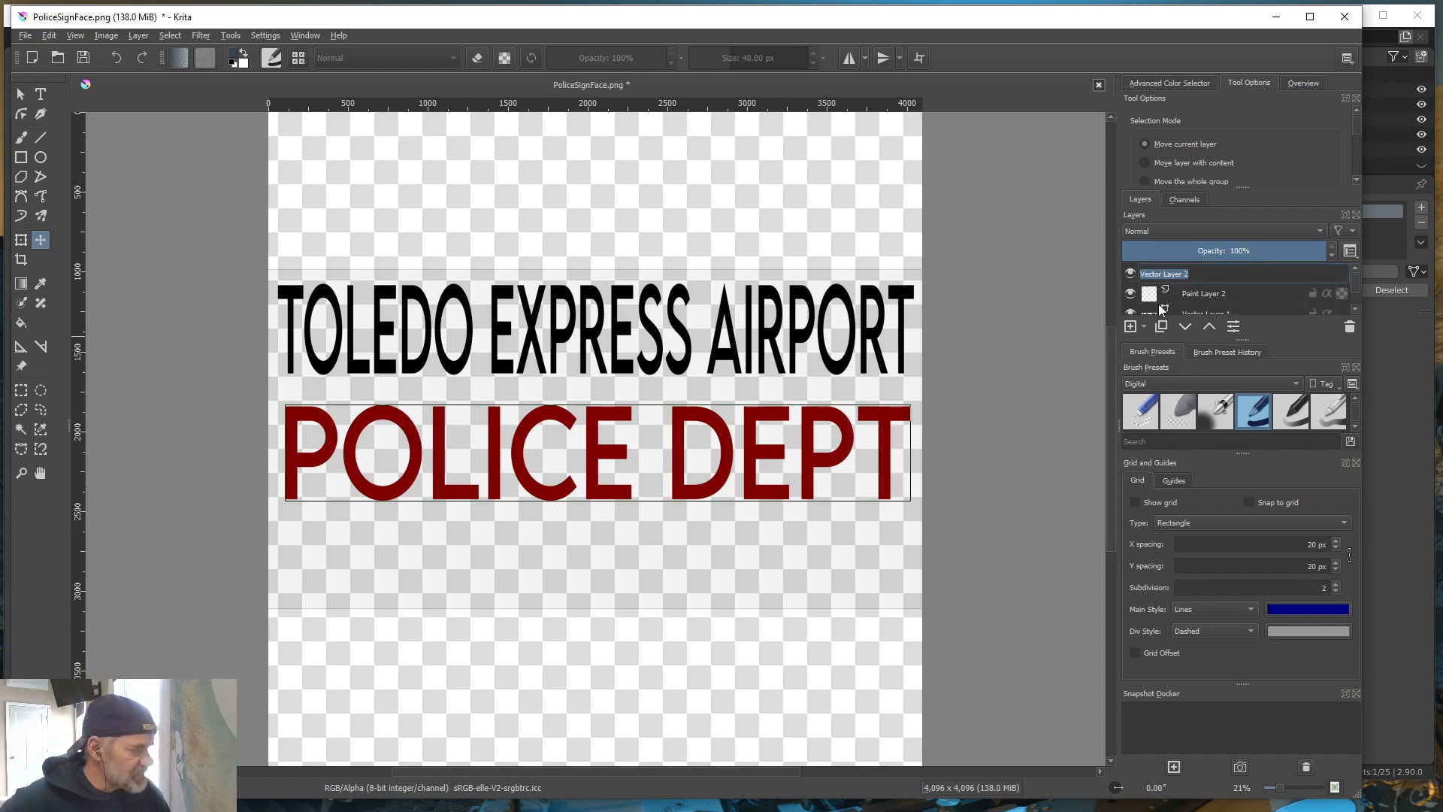
pyautogui.moveTo(1170, 297)
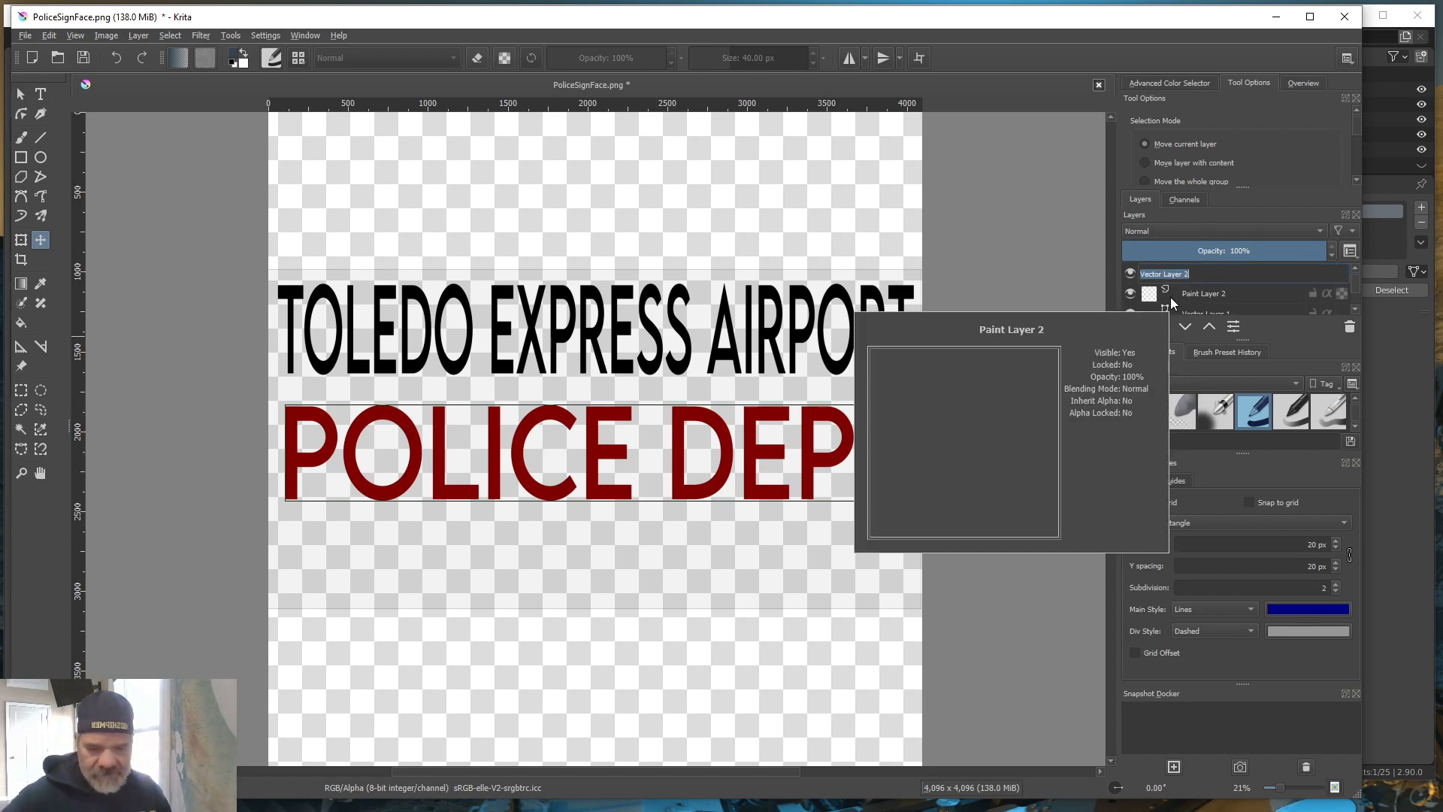
pyautogui.write('POLICERED')
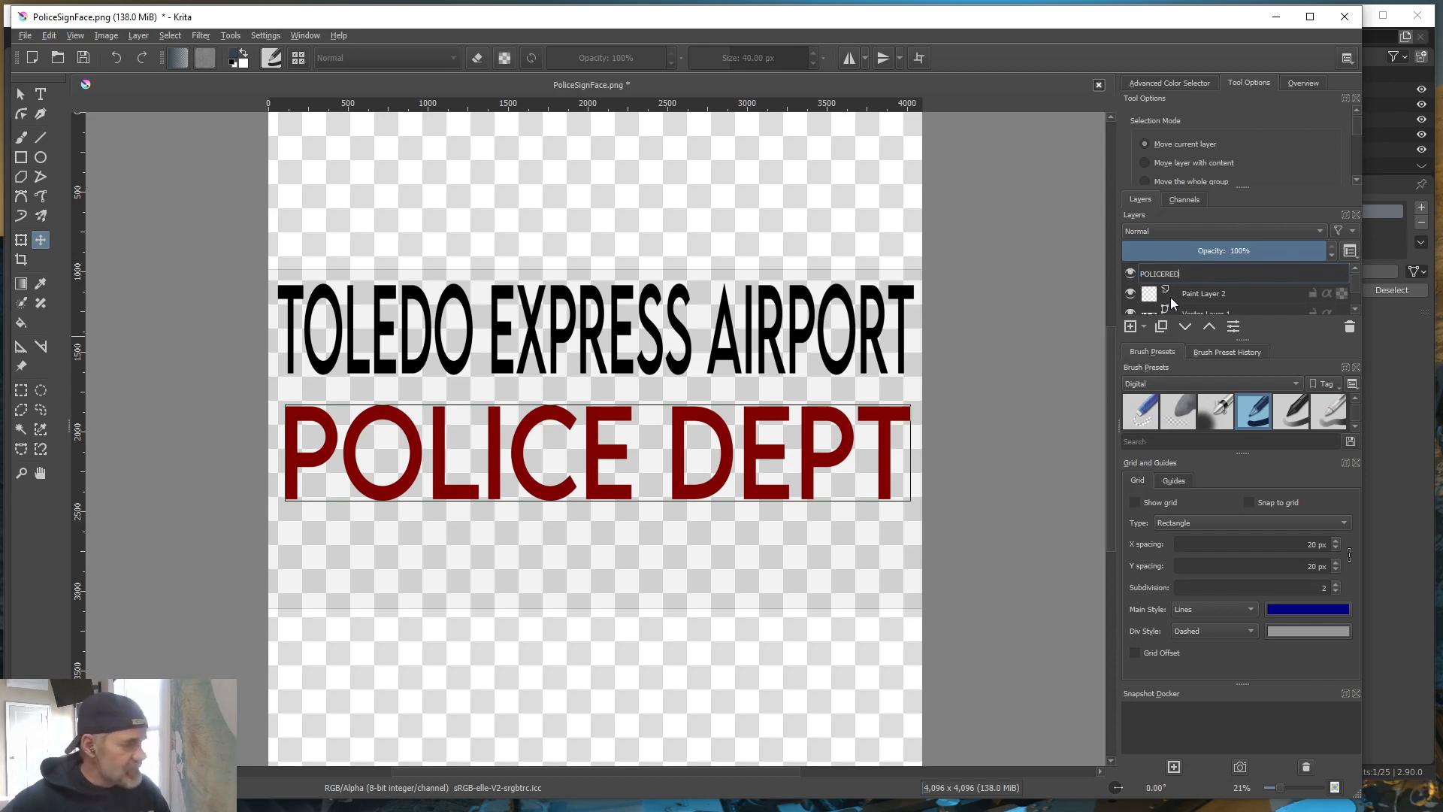
pyautogui.press('Return')
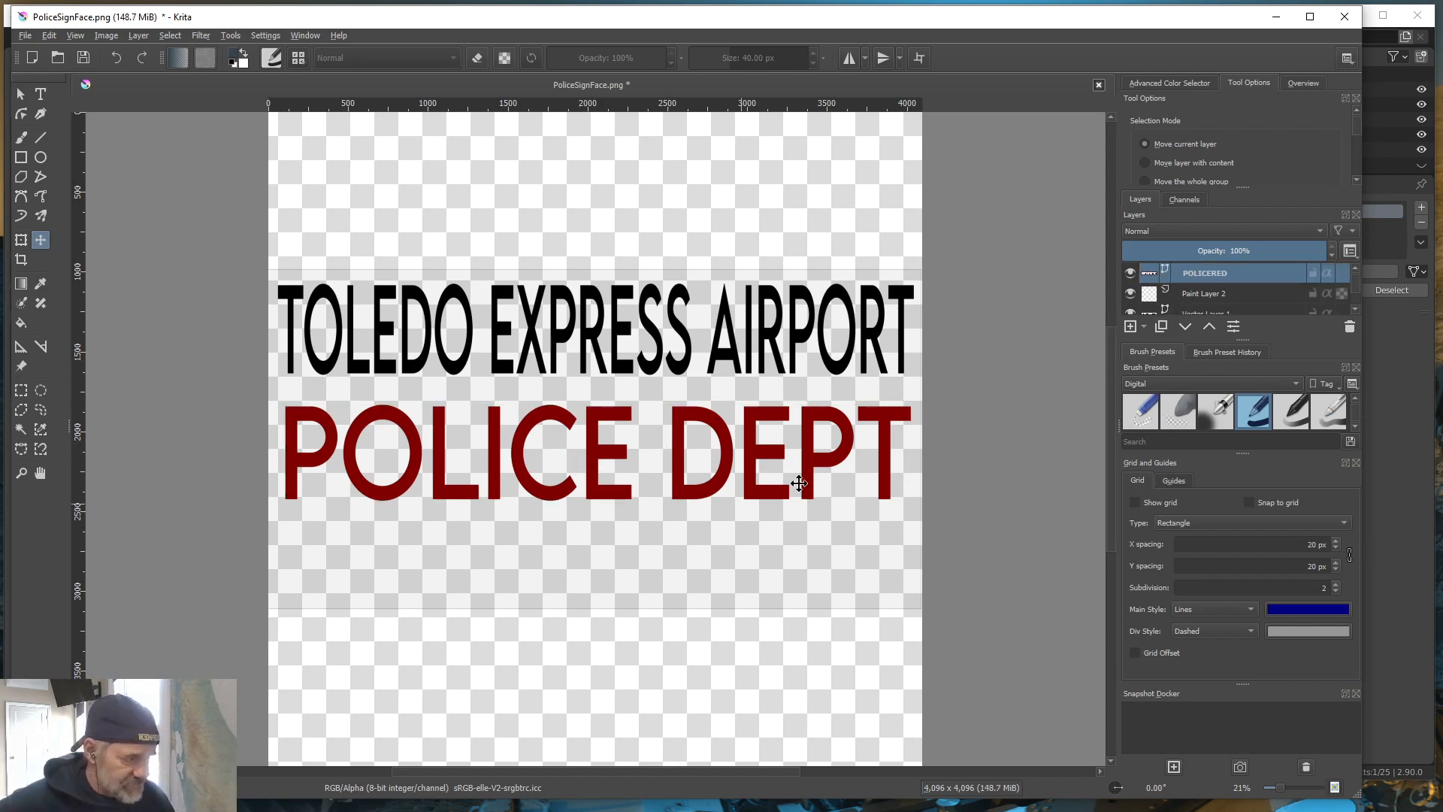
pyautogui.rightClick(1197, 275)
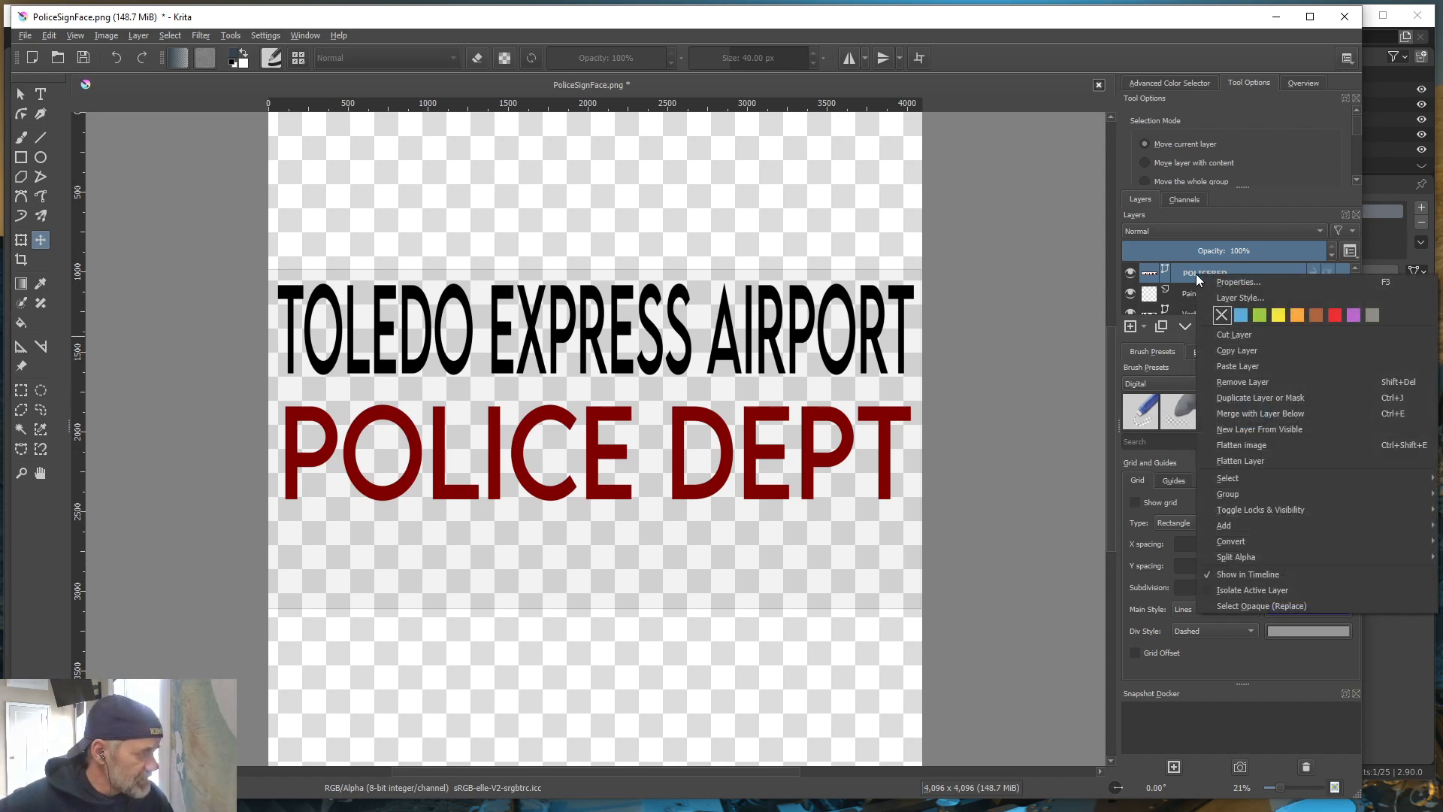
pyautogui.click(1246, 399)
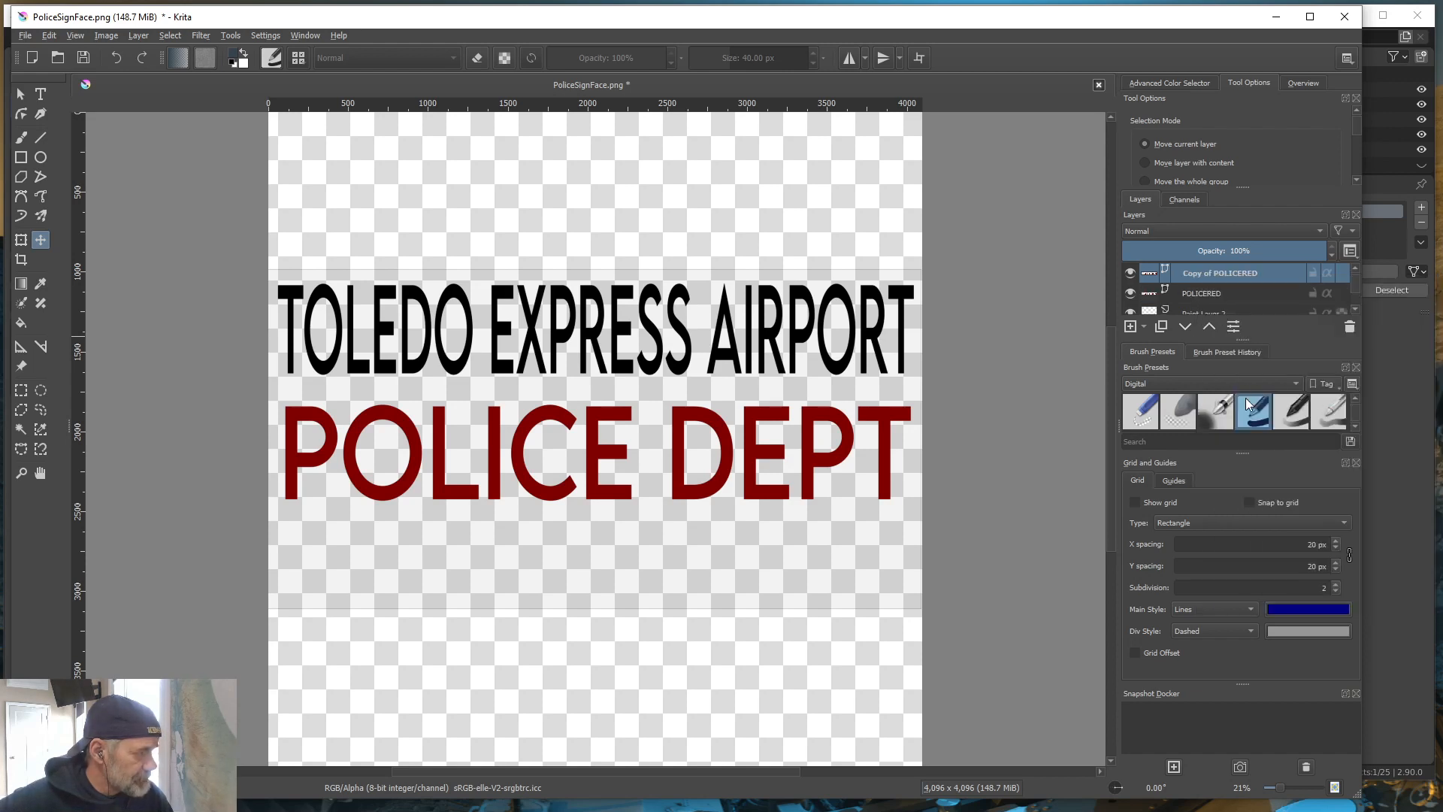
# Rename the duplicated layer as POLICEBLACK and move it below the POLICERED layer
pyautogui.doubleClick(1239, 273)
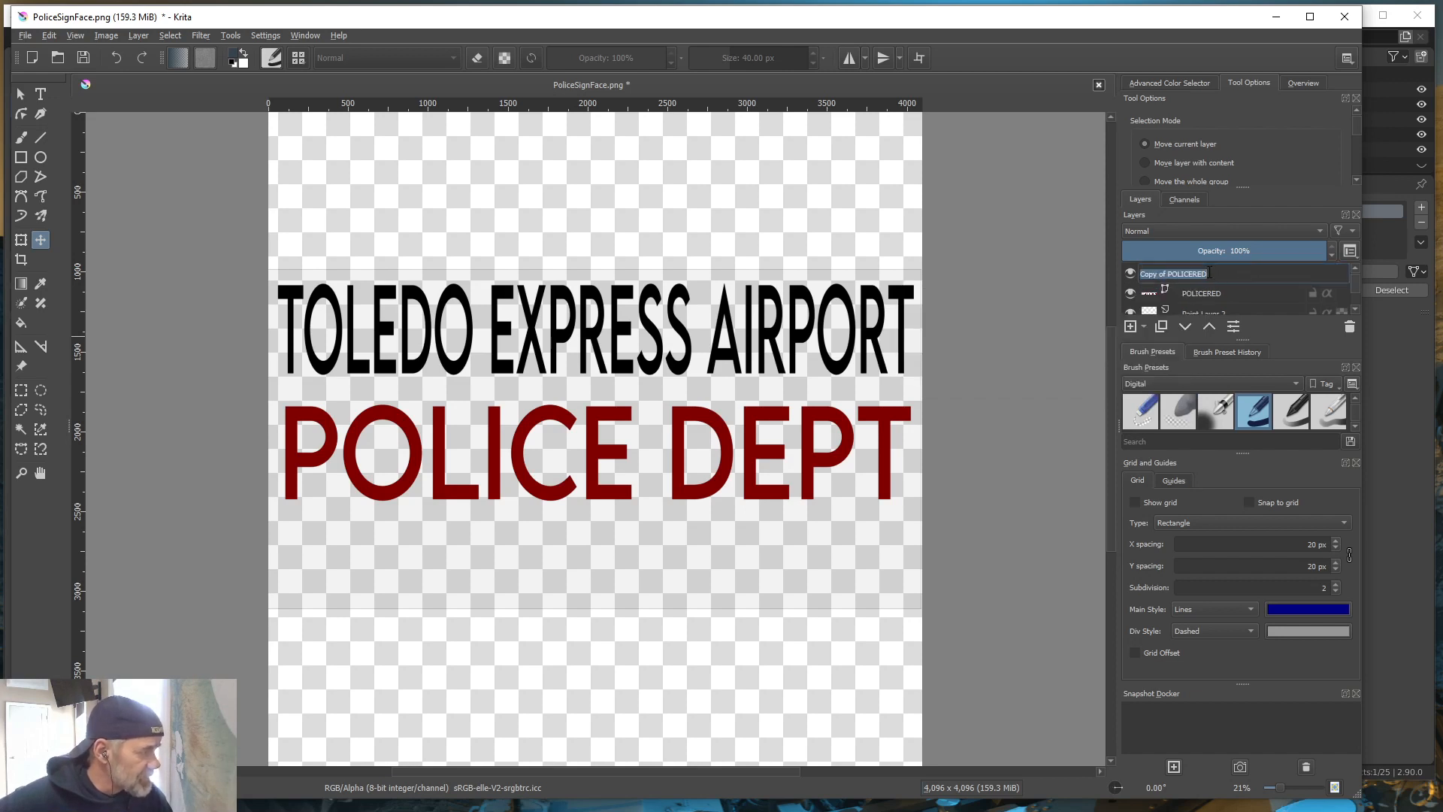
pyautogui.click(1169, 273)
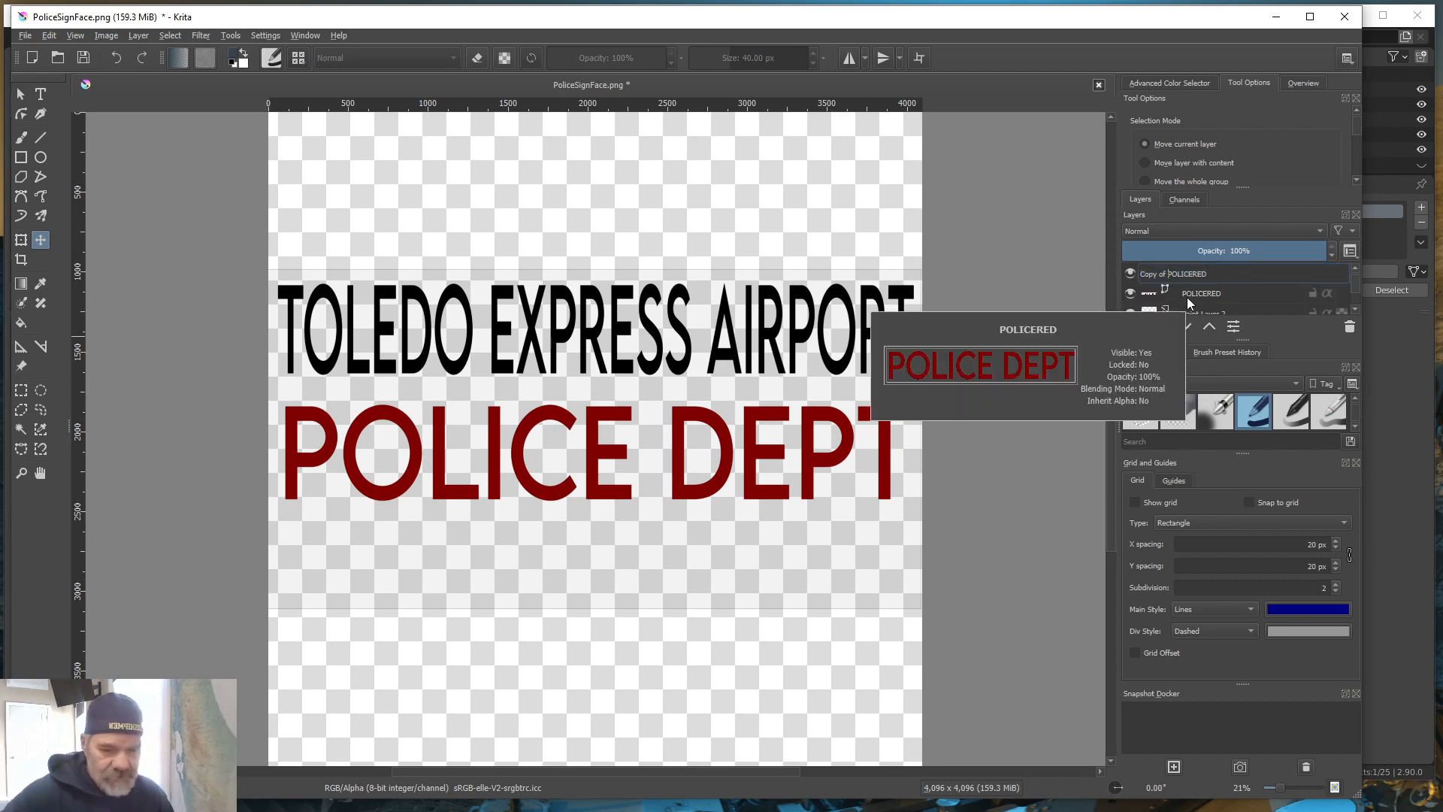
pyautogui.press('BackSpace')
pyautogui.press('BackSpace')
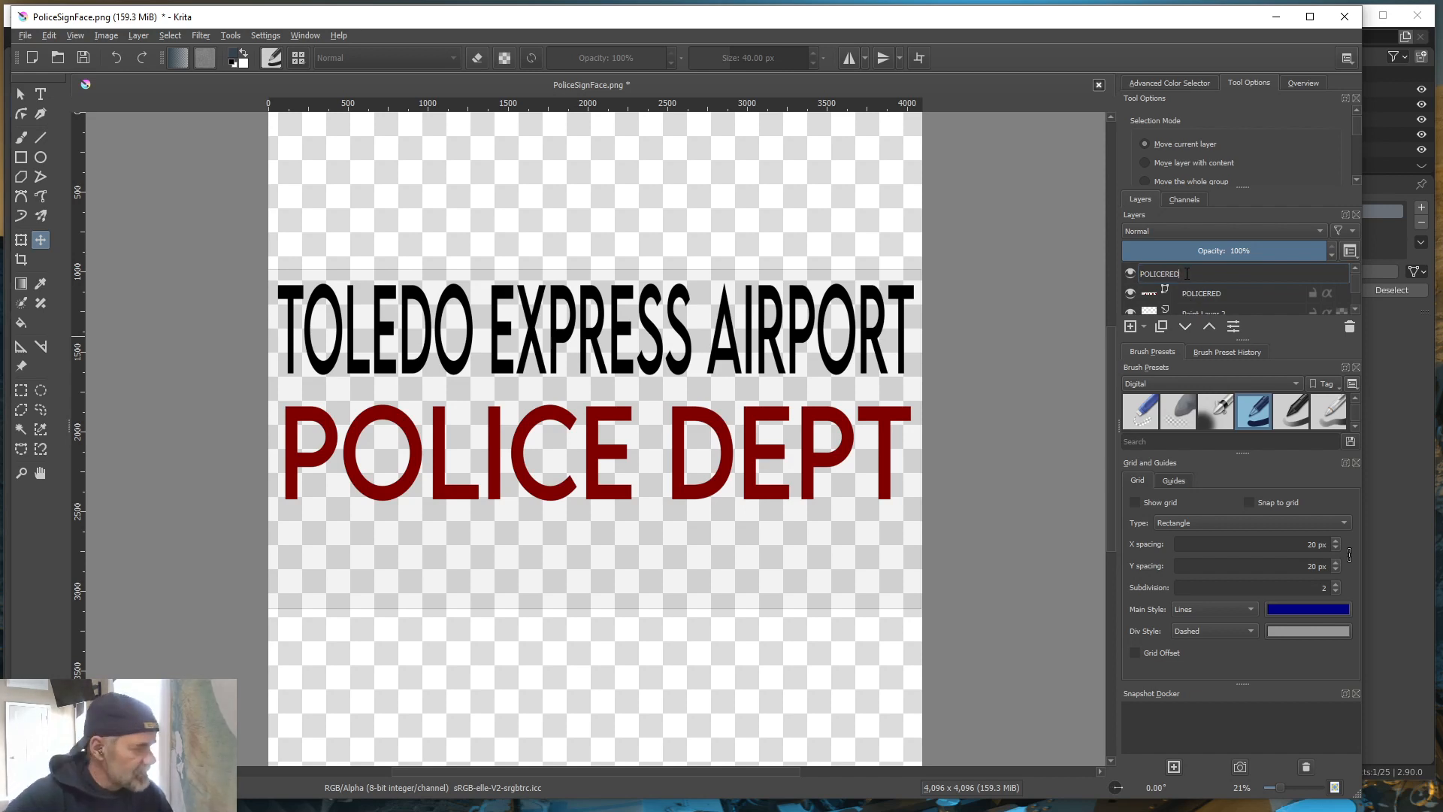
pyautogui.press('BackSpace')
pyautogui.press('BackSpace')
pyautogui.press('BackSpace')
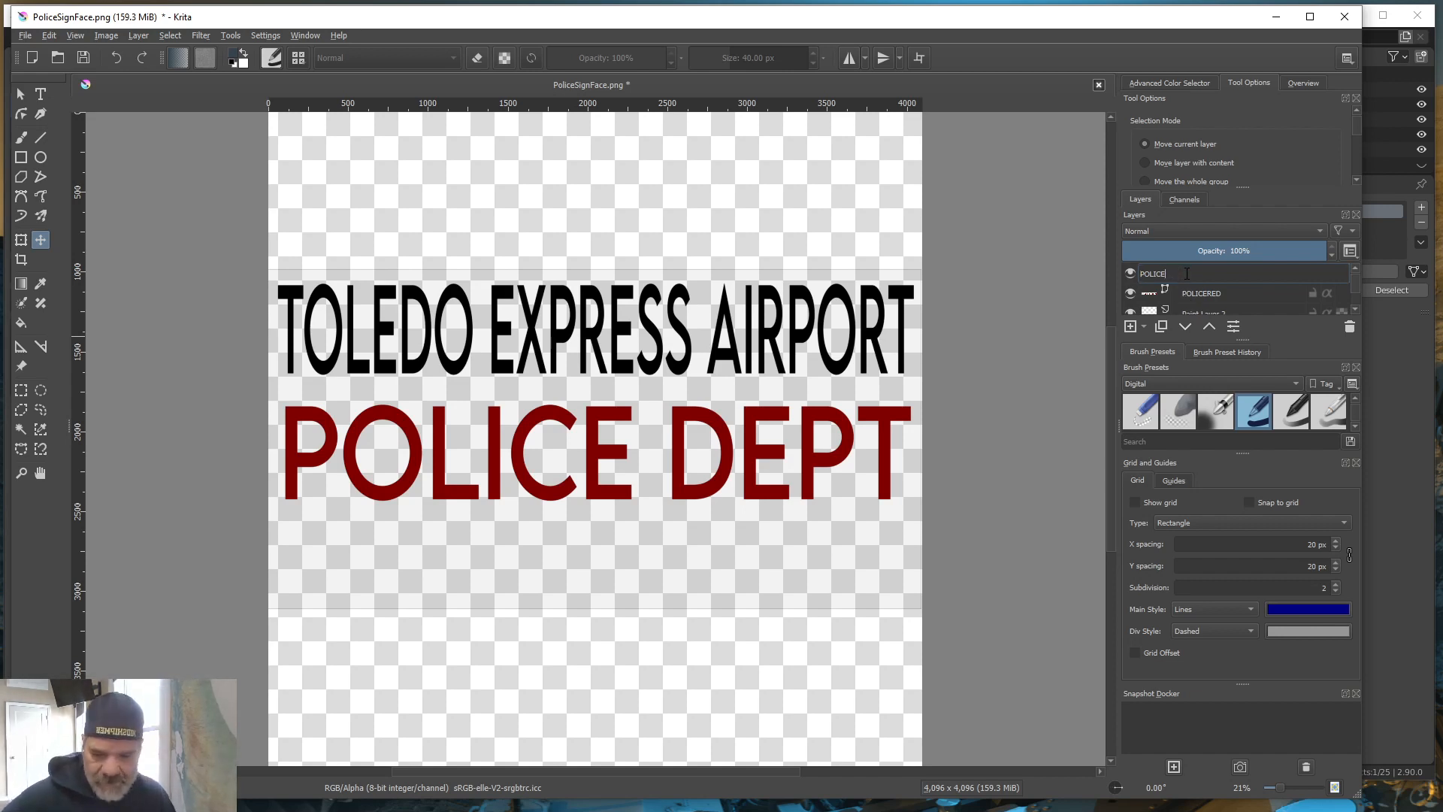
pyautogui.write('BLACK')
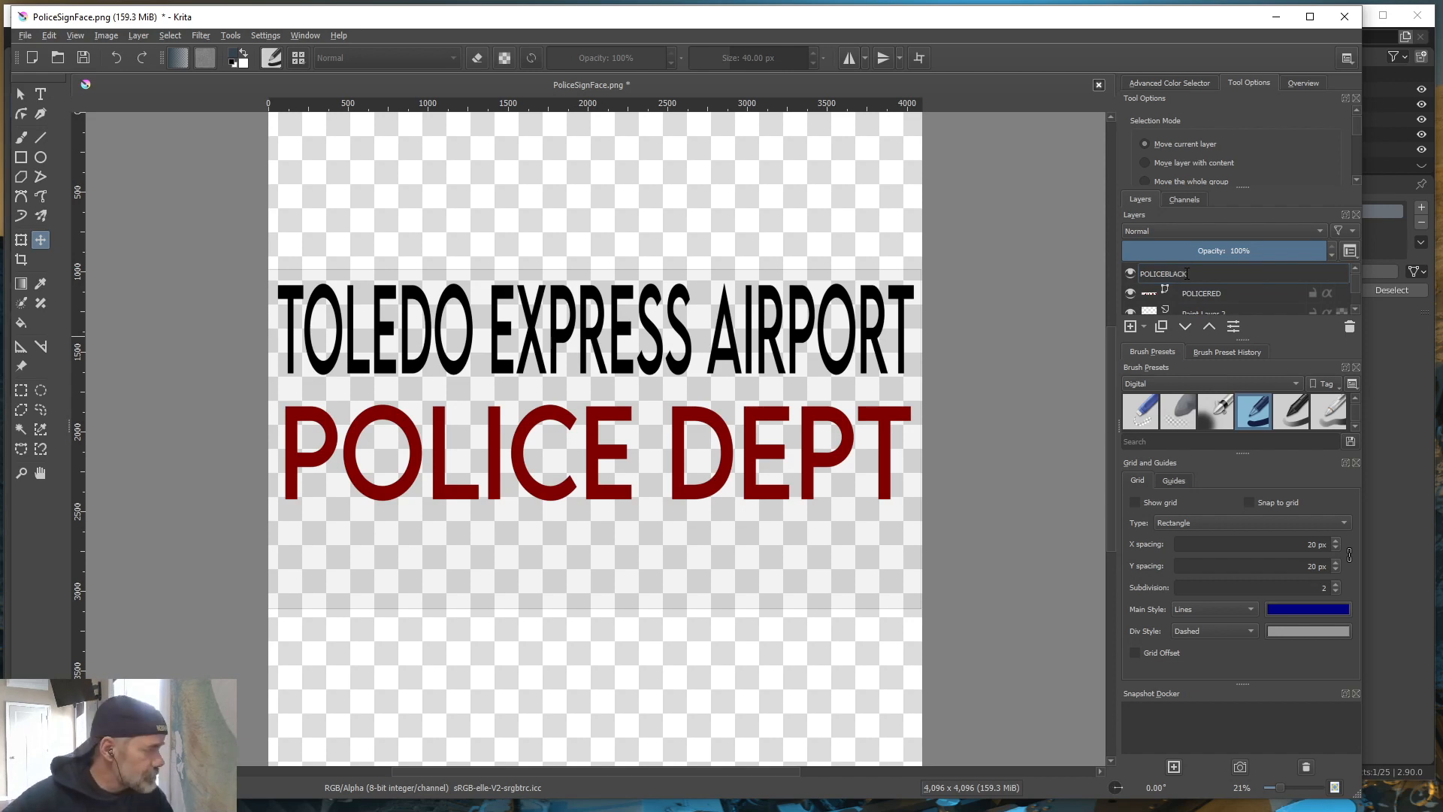
pyautogui.press('Return')
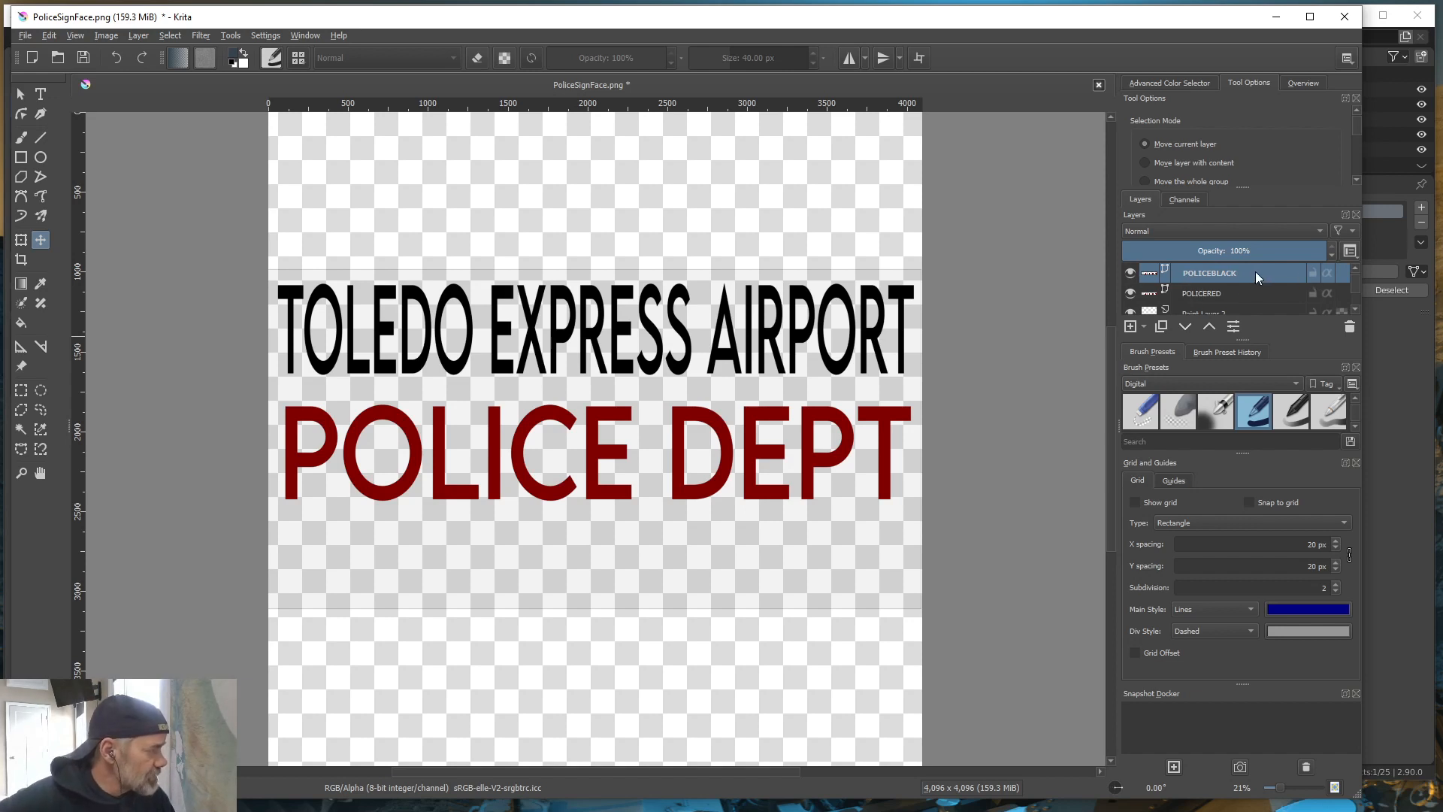
pyautogui.click(1184, 326)
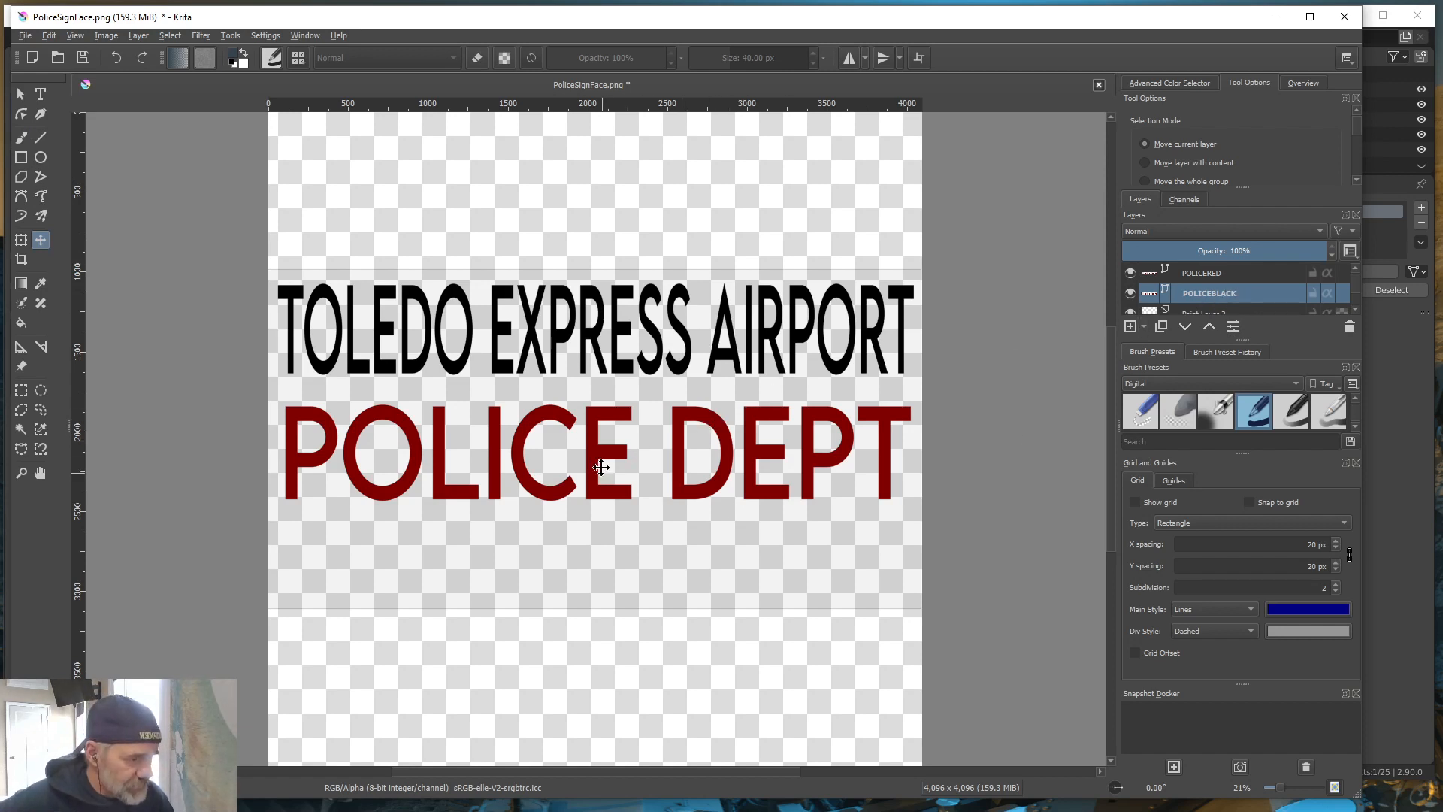
# Offset the POLICEBLACK text slightly down and to the right behind the red lettering, and recolor it black
pyautogui.moveTo(612, 452); pyautogui.dragTo(617, 457)
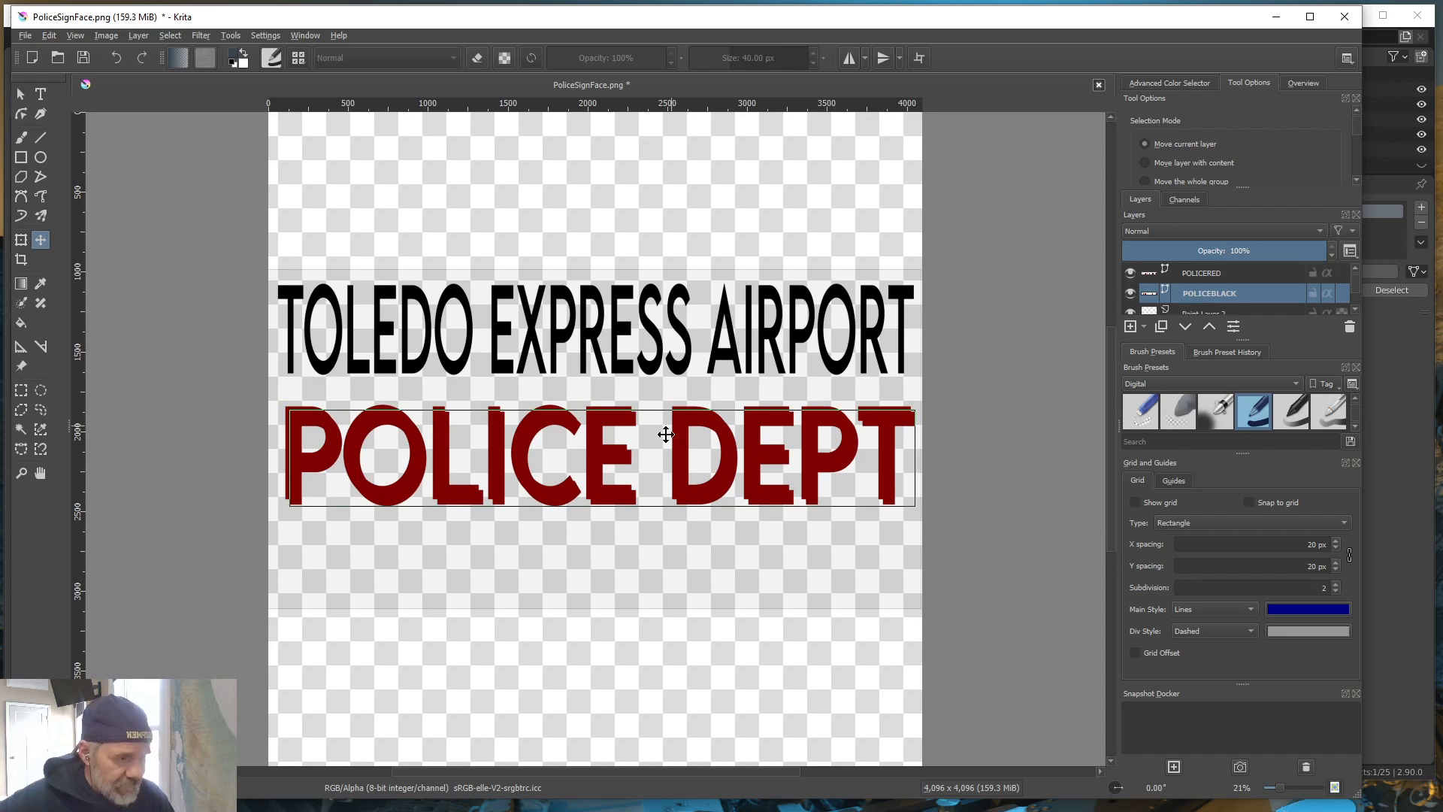
pyautogui.click(40, 93)
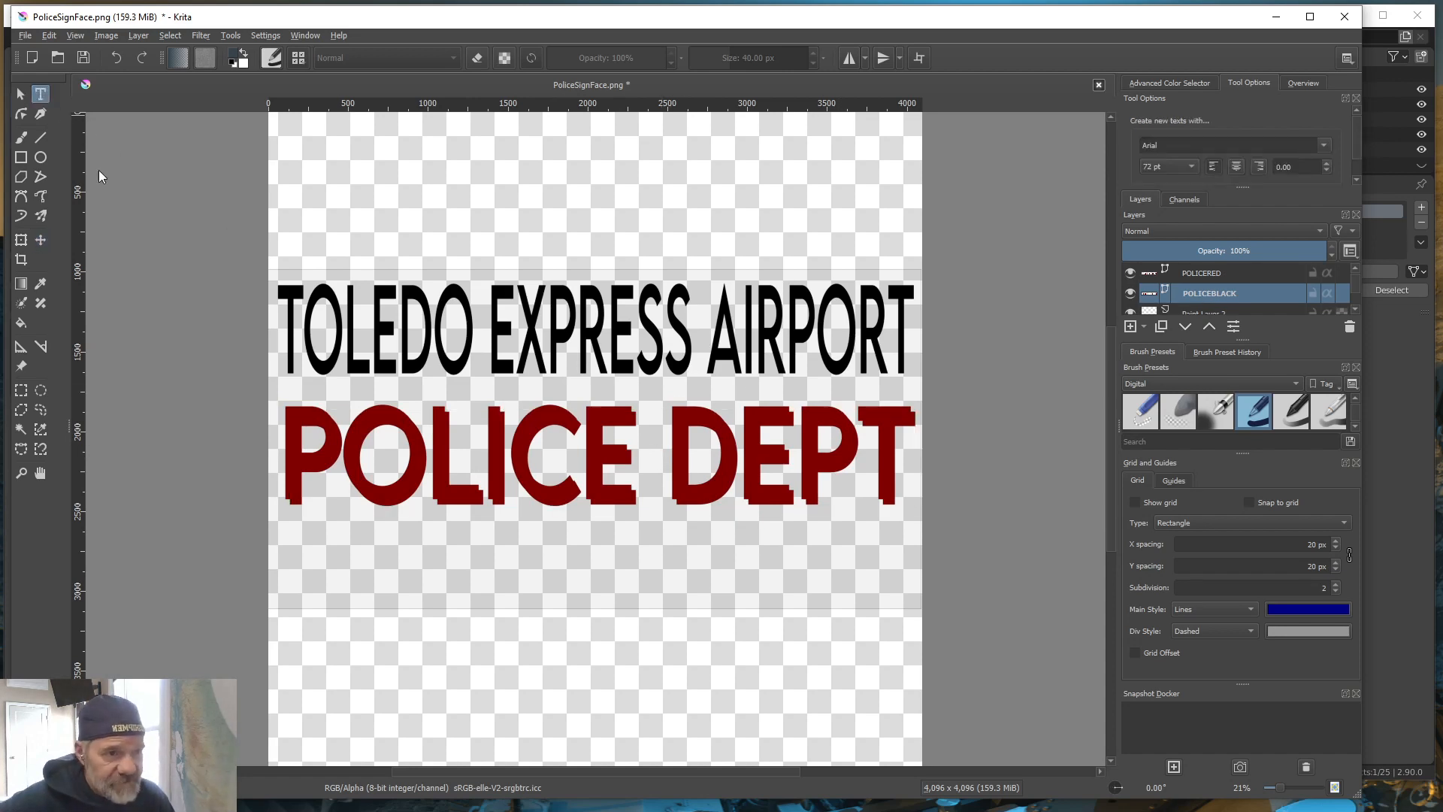
pyautogui.click(616, 460)
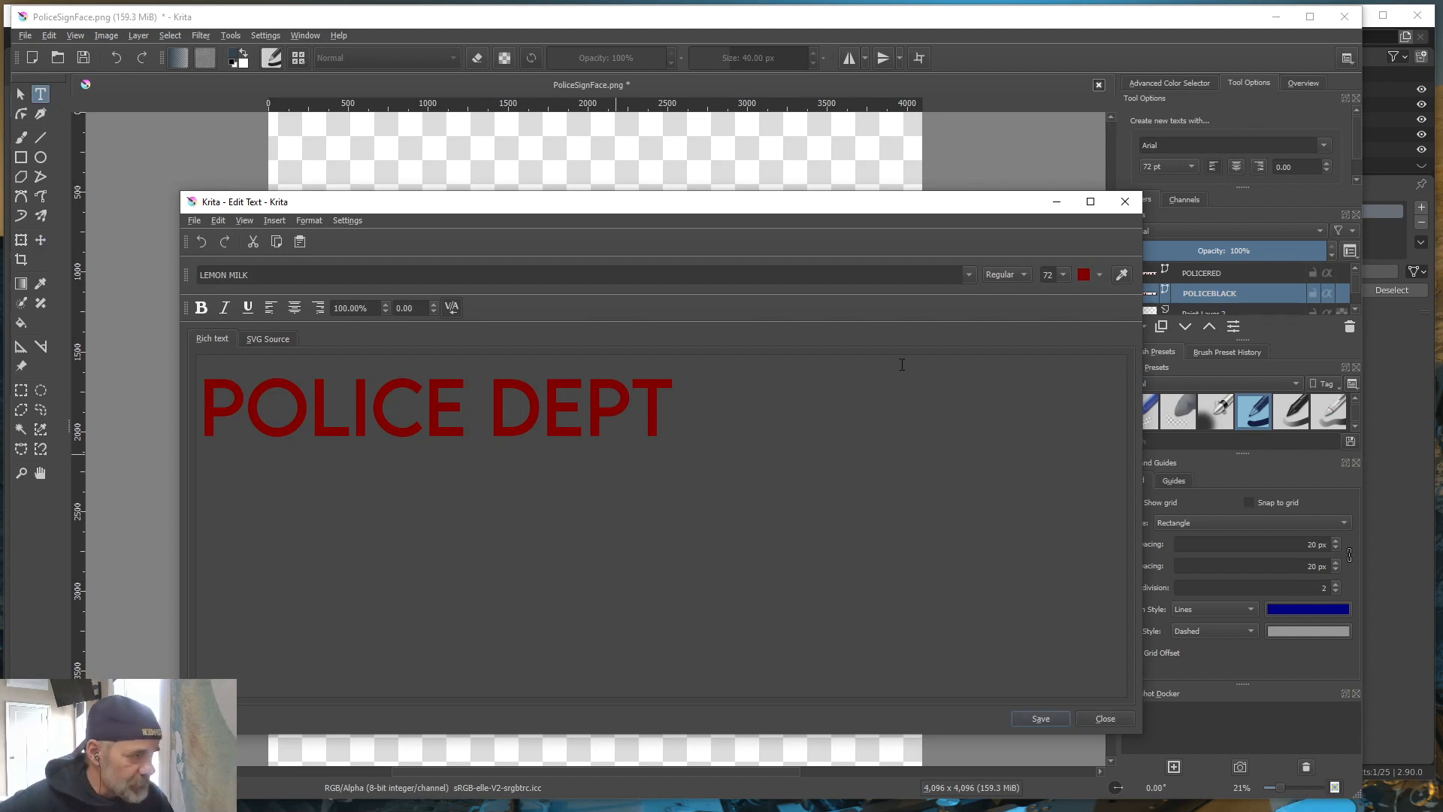
pyautogui.click(1099, 274)
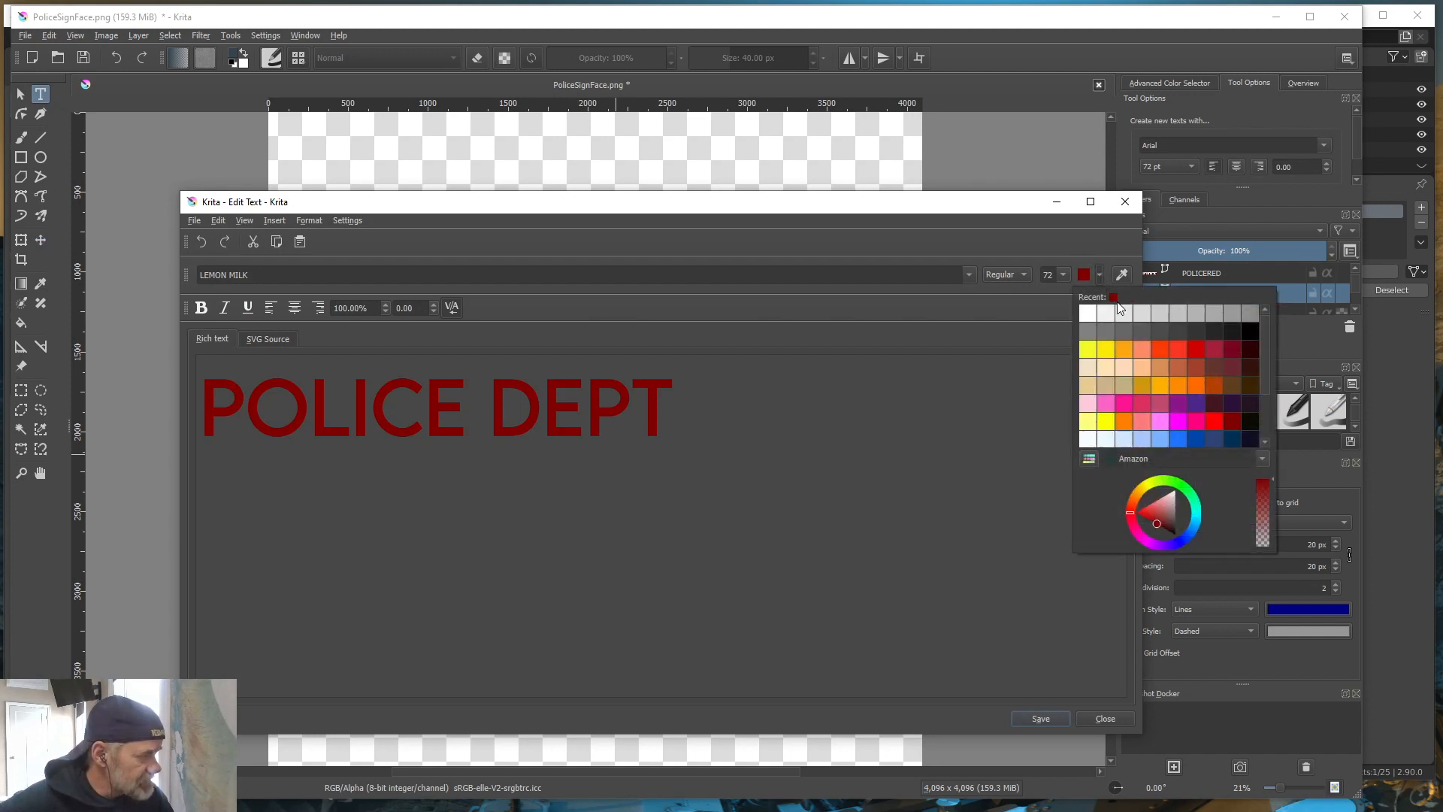
pyautogui.click(1249, 330)
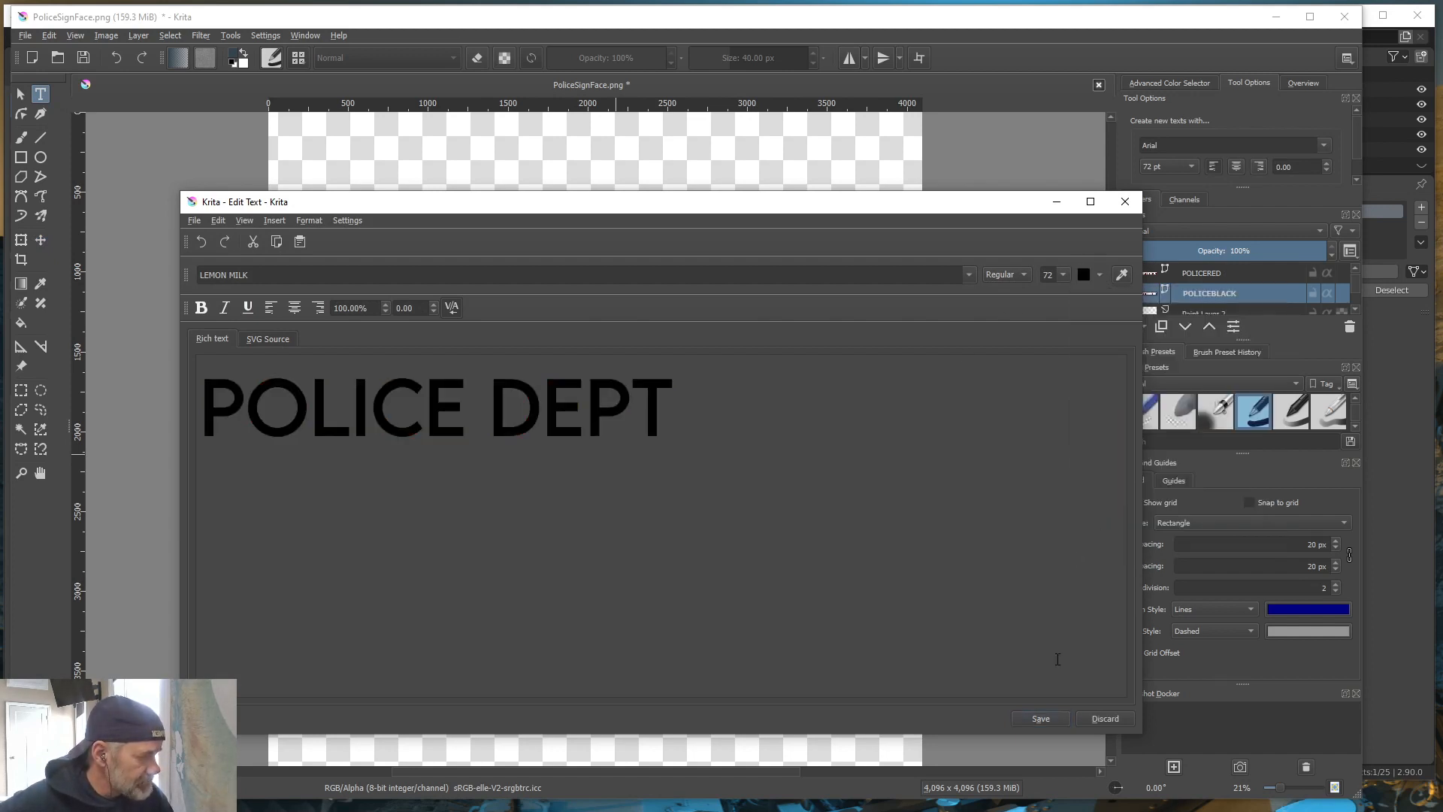
pyautogui.click(1102, 718)
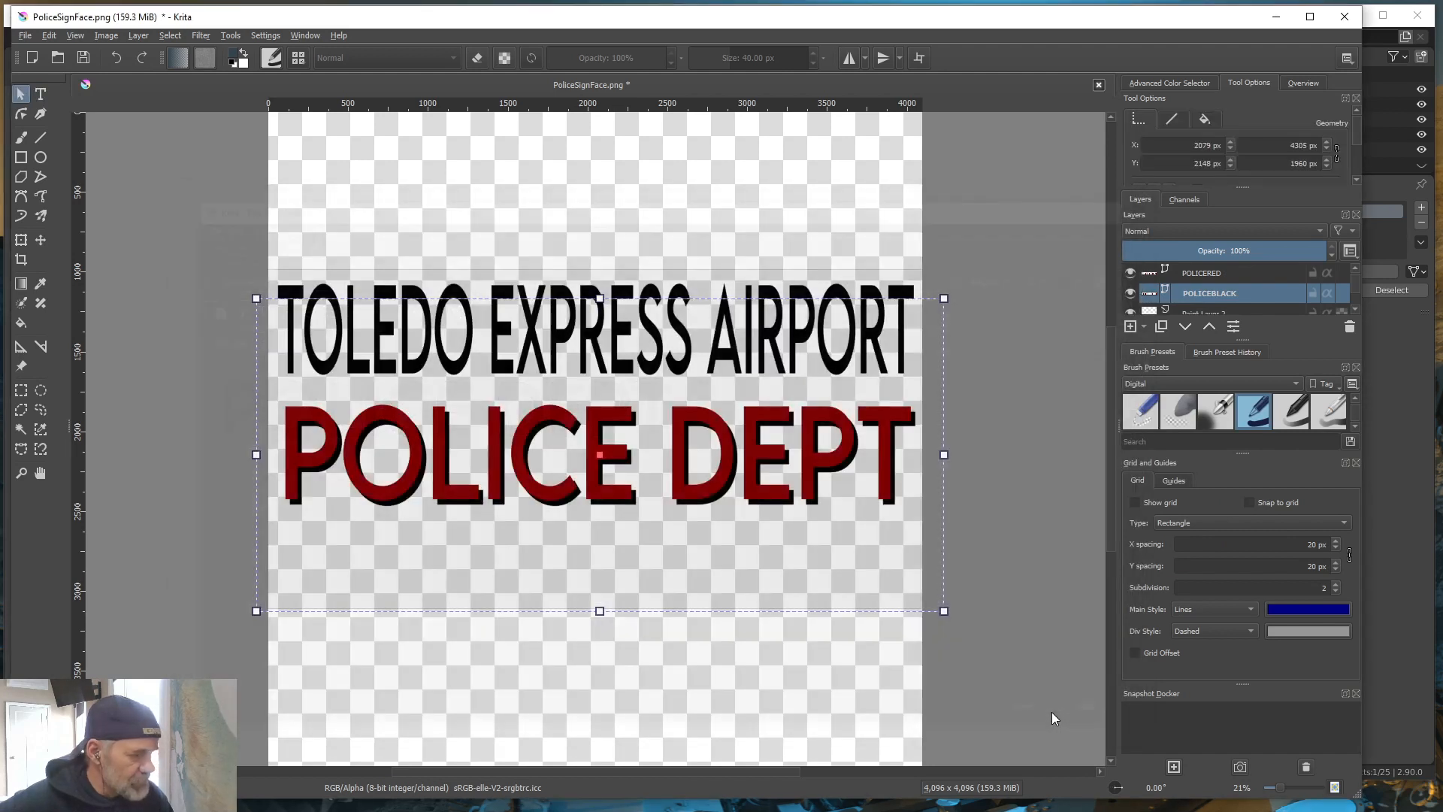
pyautogui.click(819, 204)
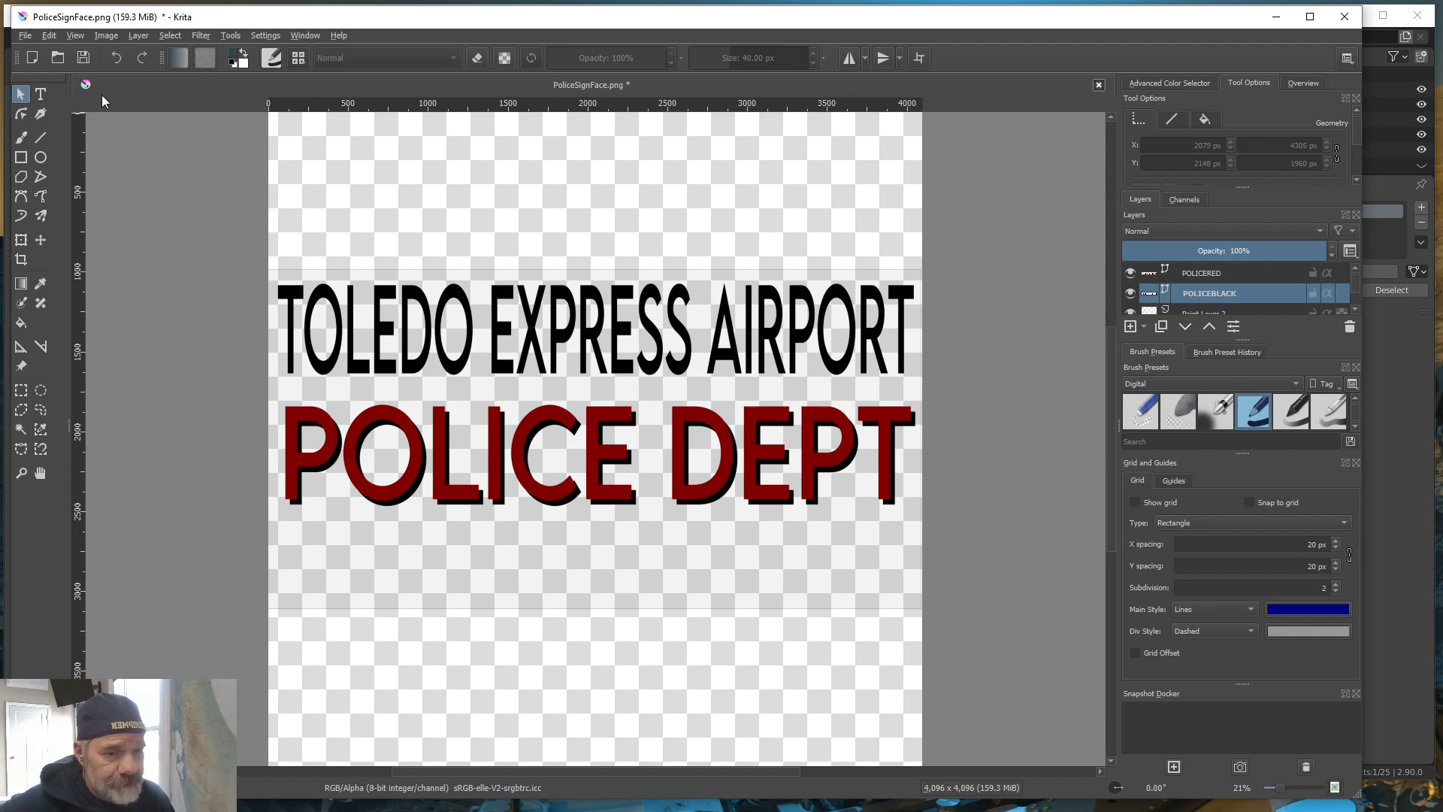
# Add a new paint layer, move it above the POLICERED layer, and rename it NUMBER
pyautogui.click(138, 35)
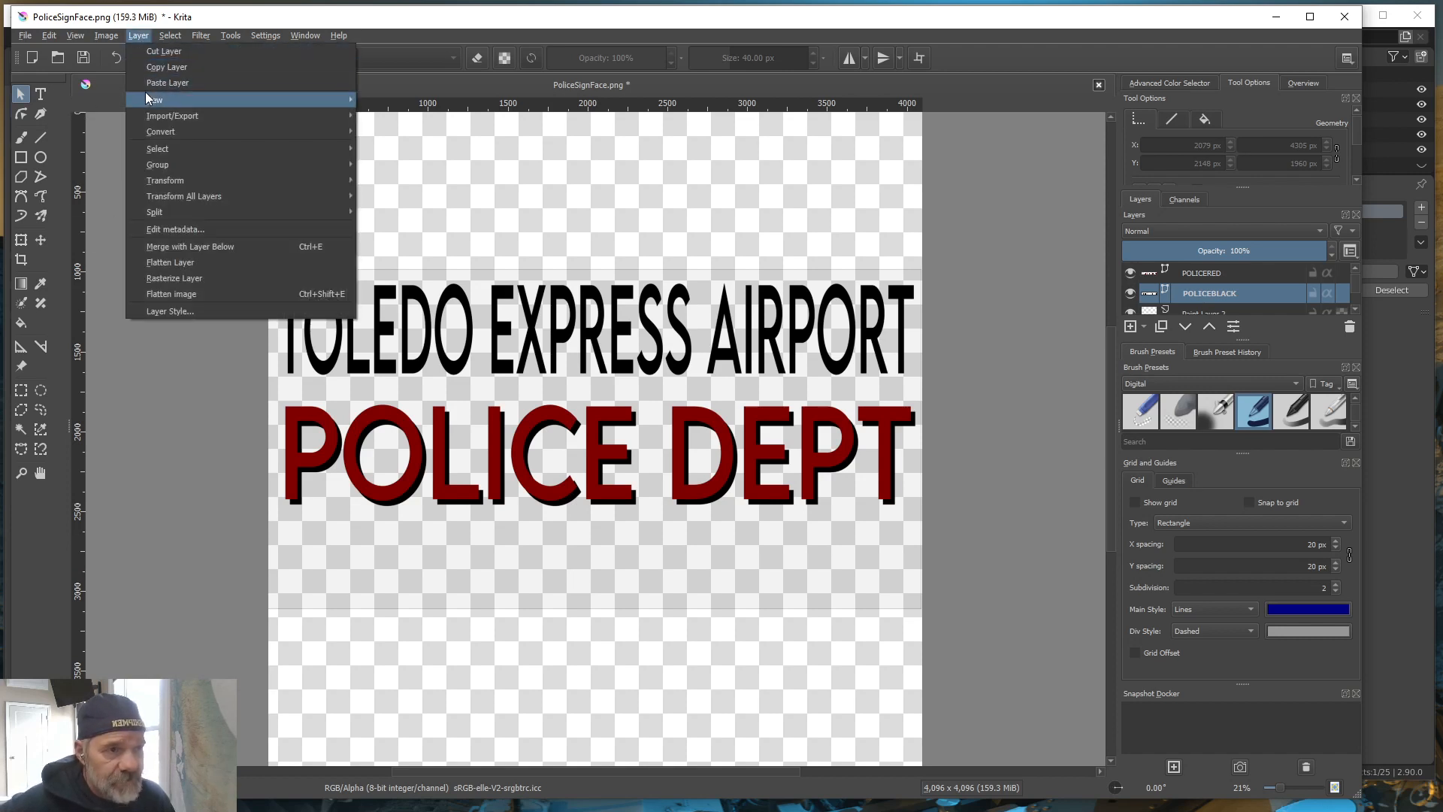
pyautogui.moveTo(156, 101)
pyautogui.click(377, 101)
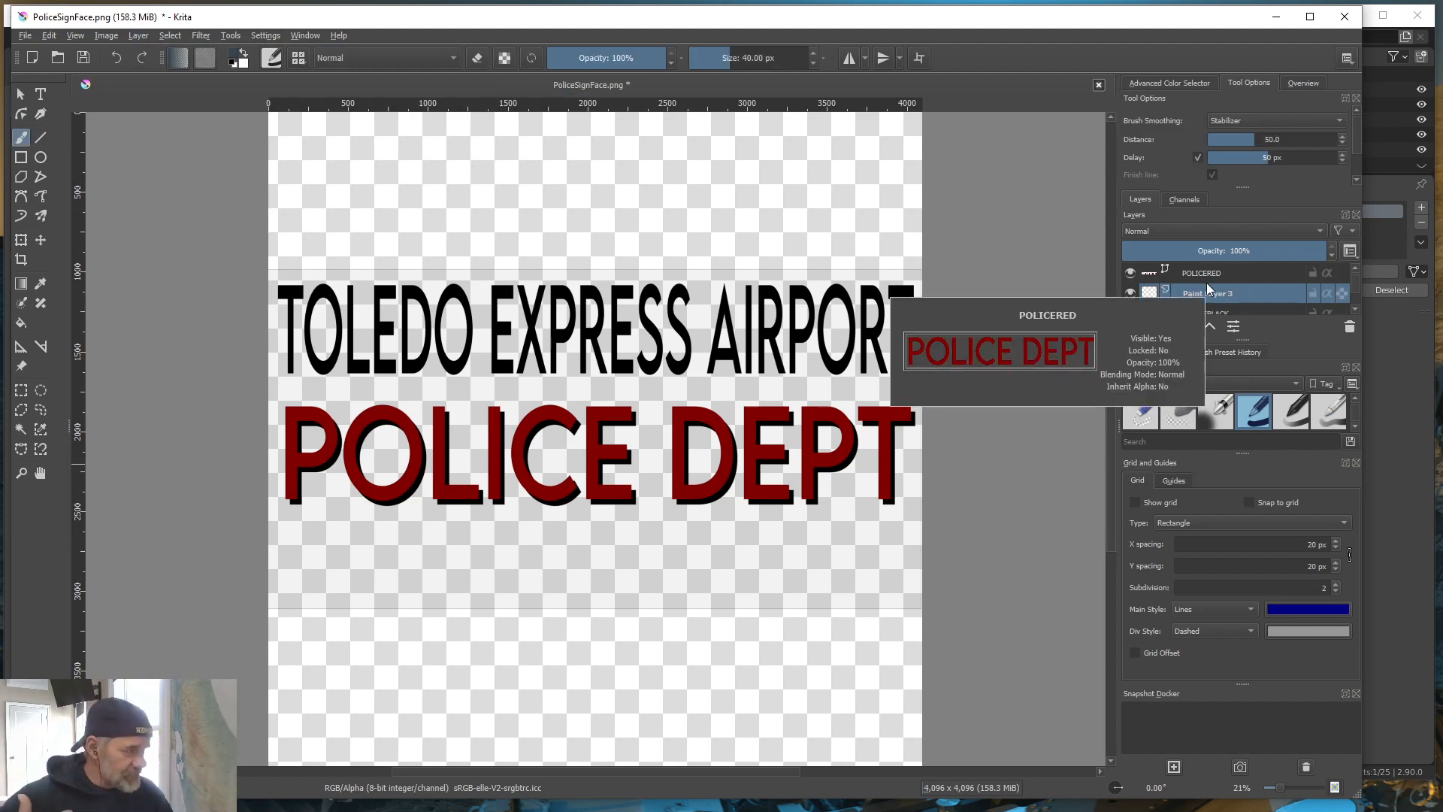
pyautogui.moveTo(1193, 296)
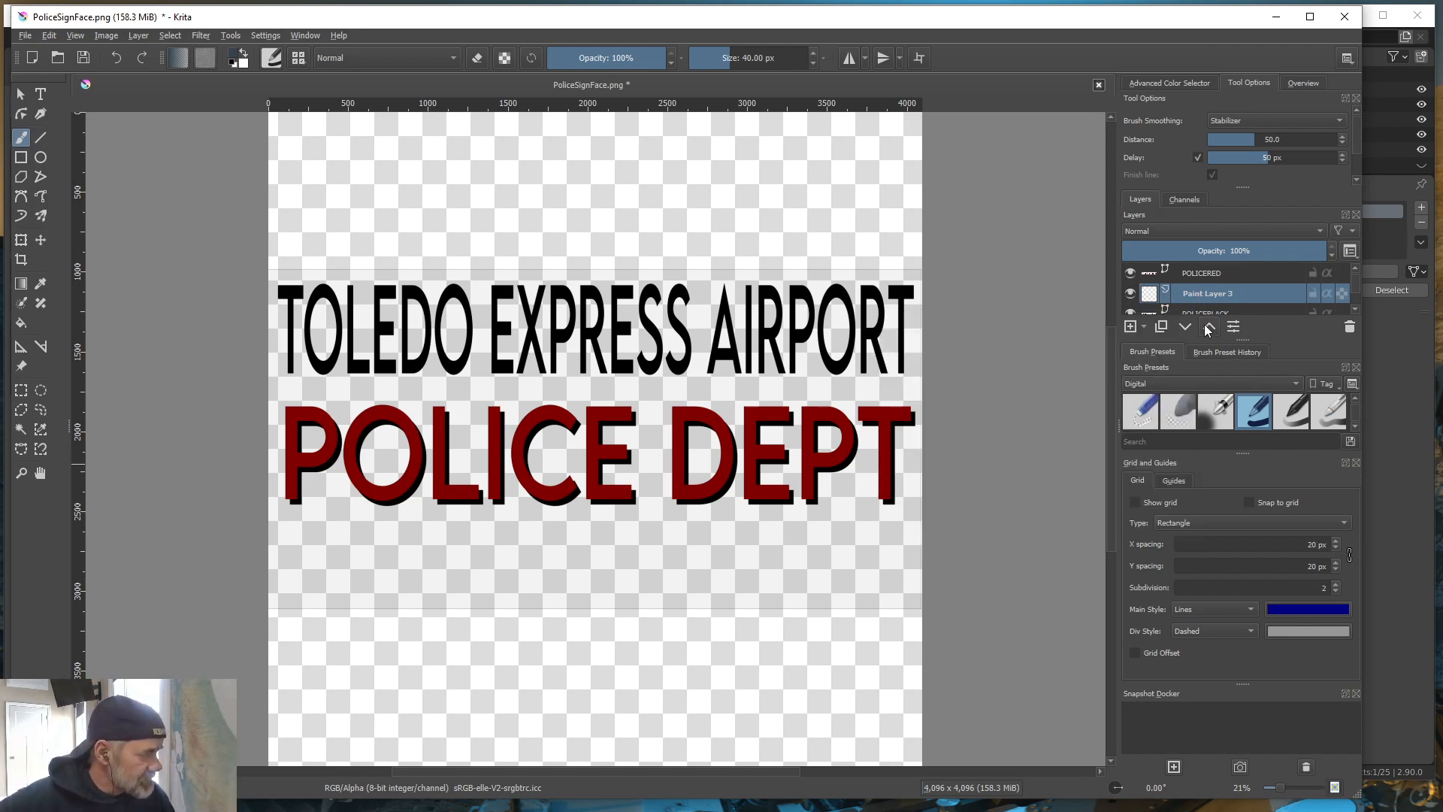
pyautogui.click(1209, 327)
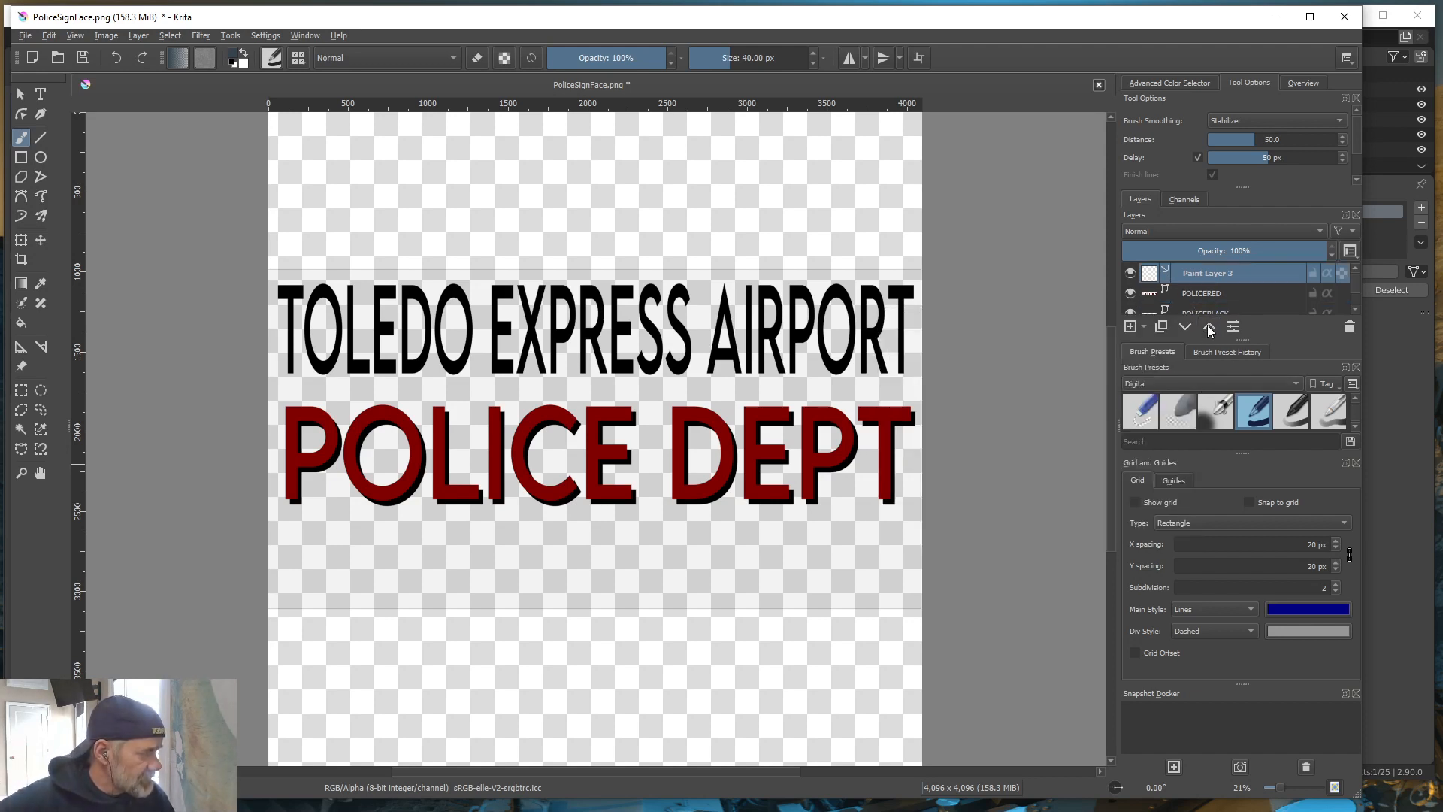
pyautogui.doubleClick(1206, 272)
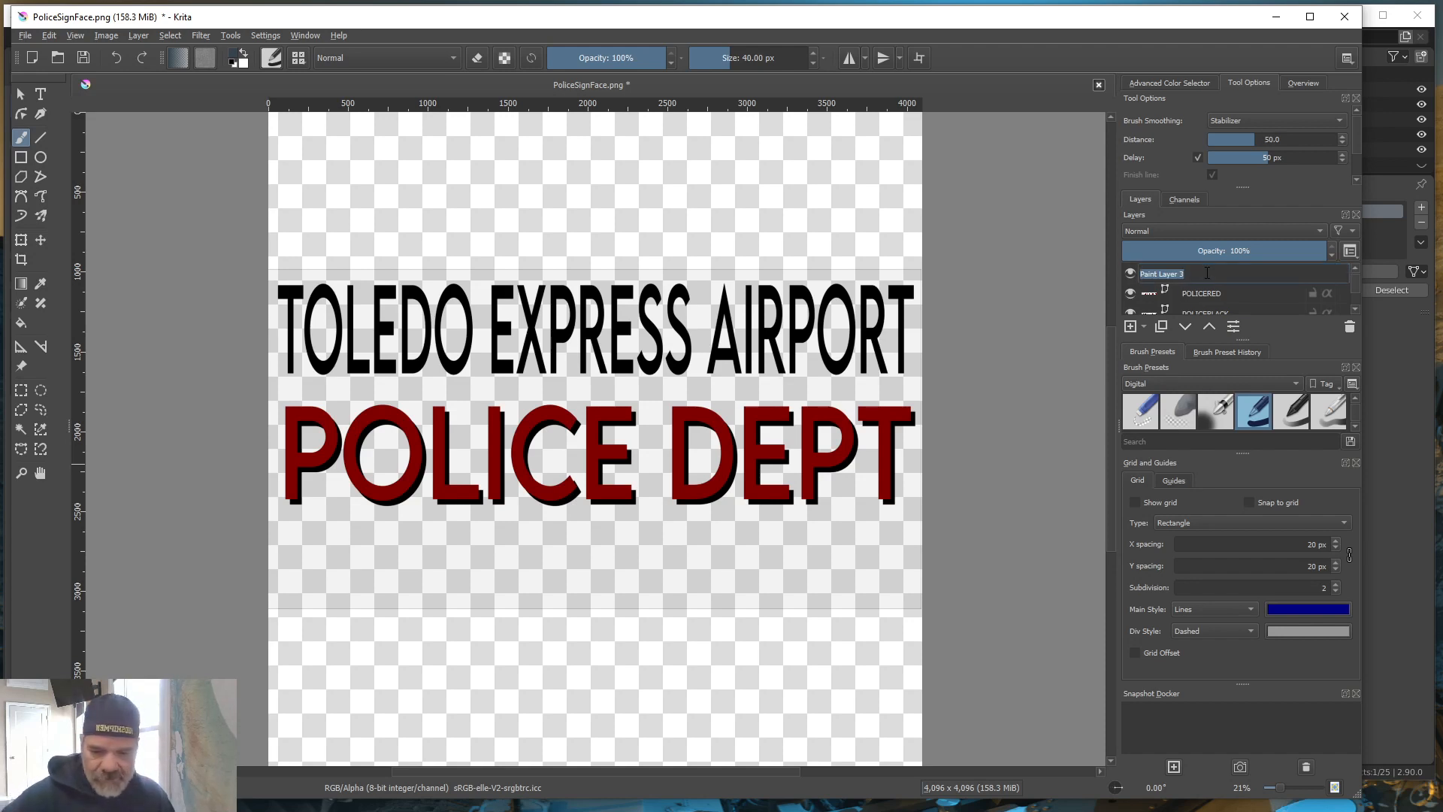
pyautogui.write('NUMB')
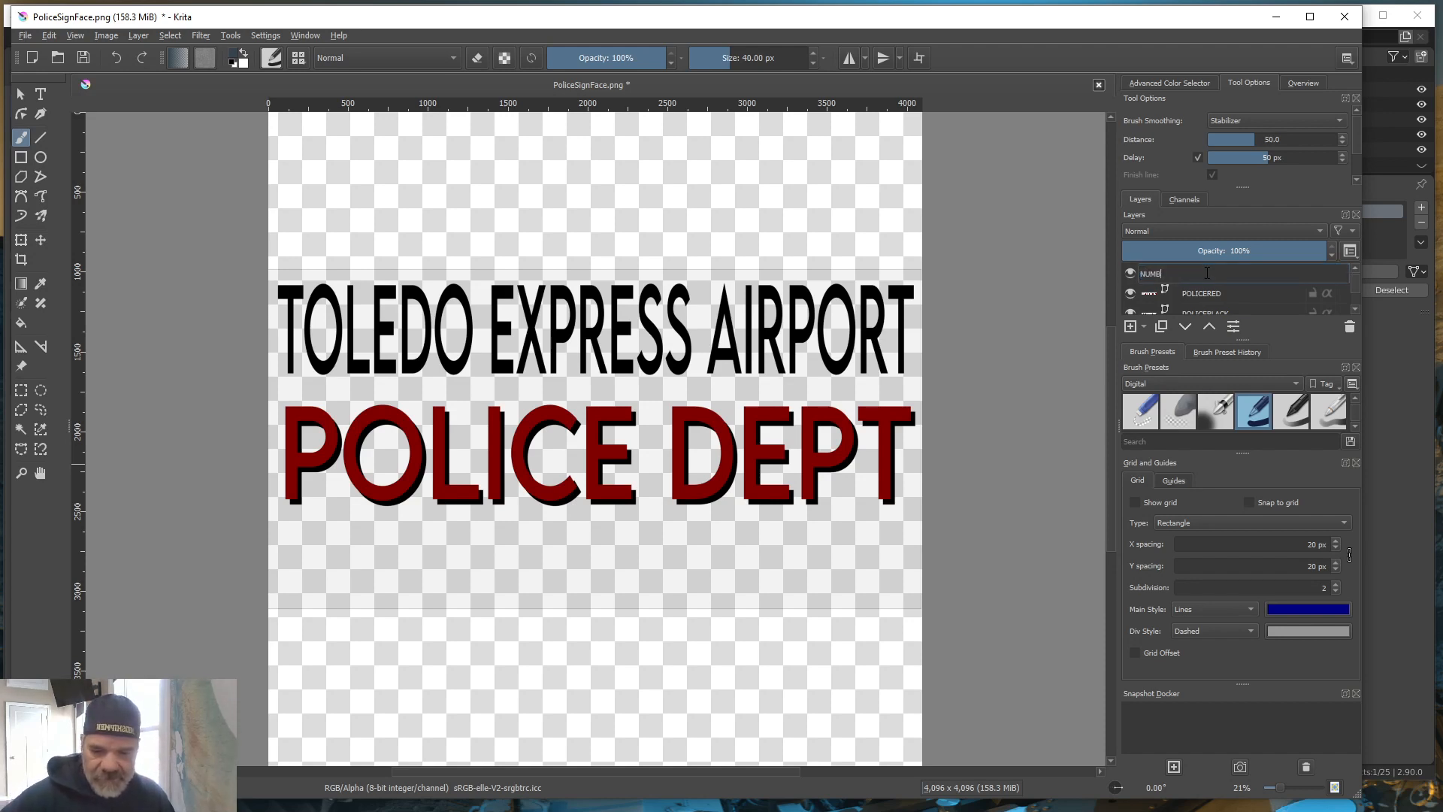
pyautogui.write('ER')
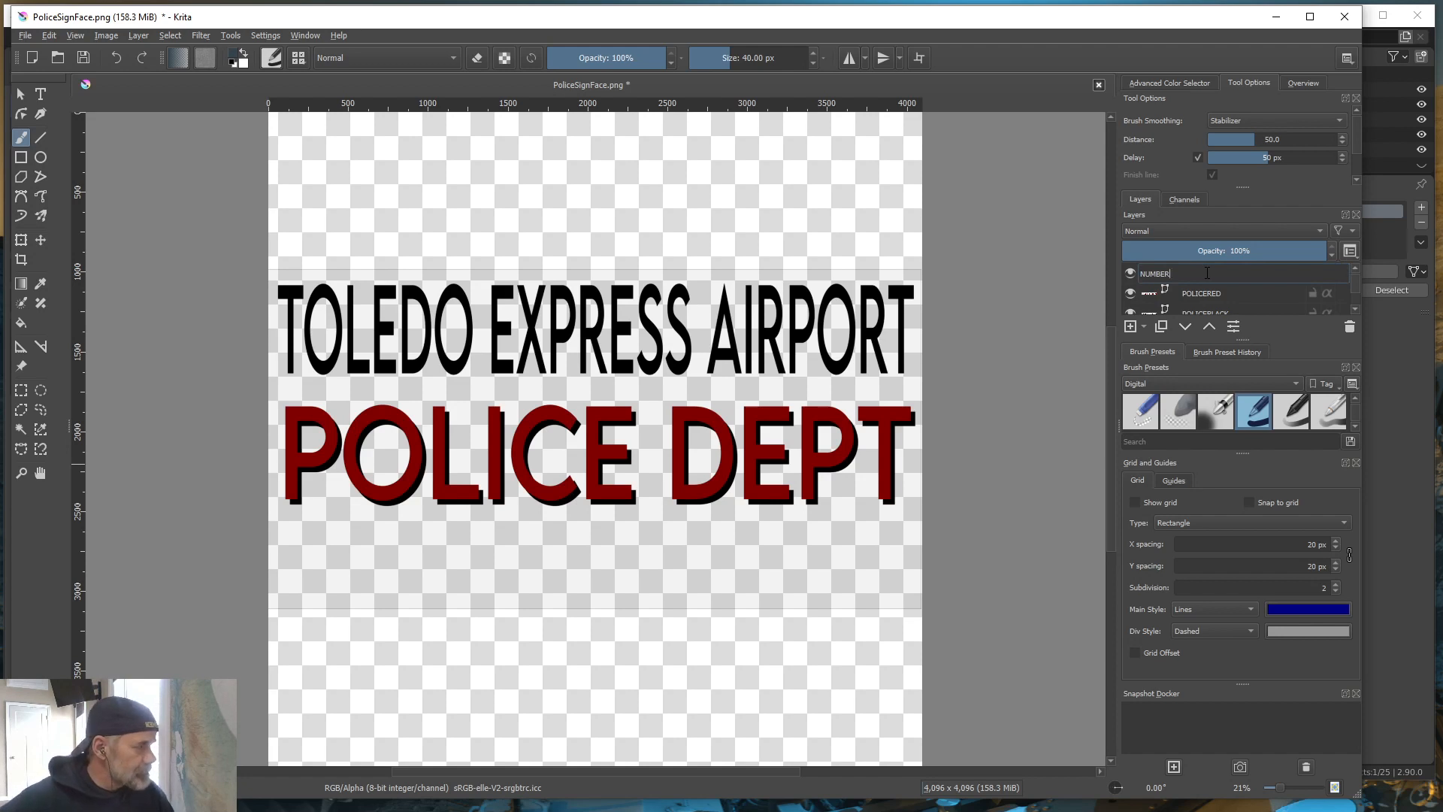
pyautogui.press('Return')
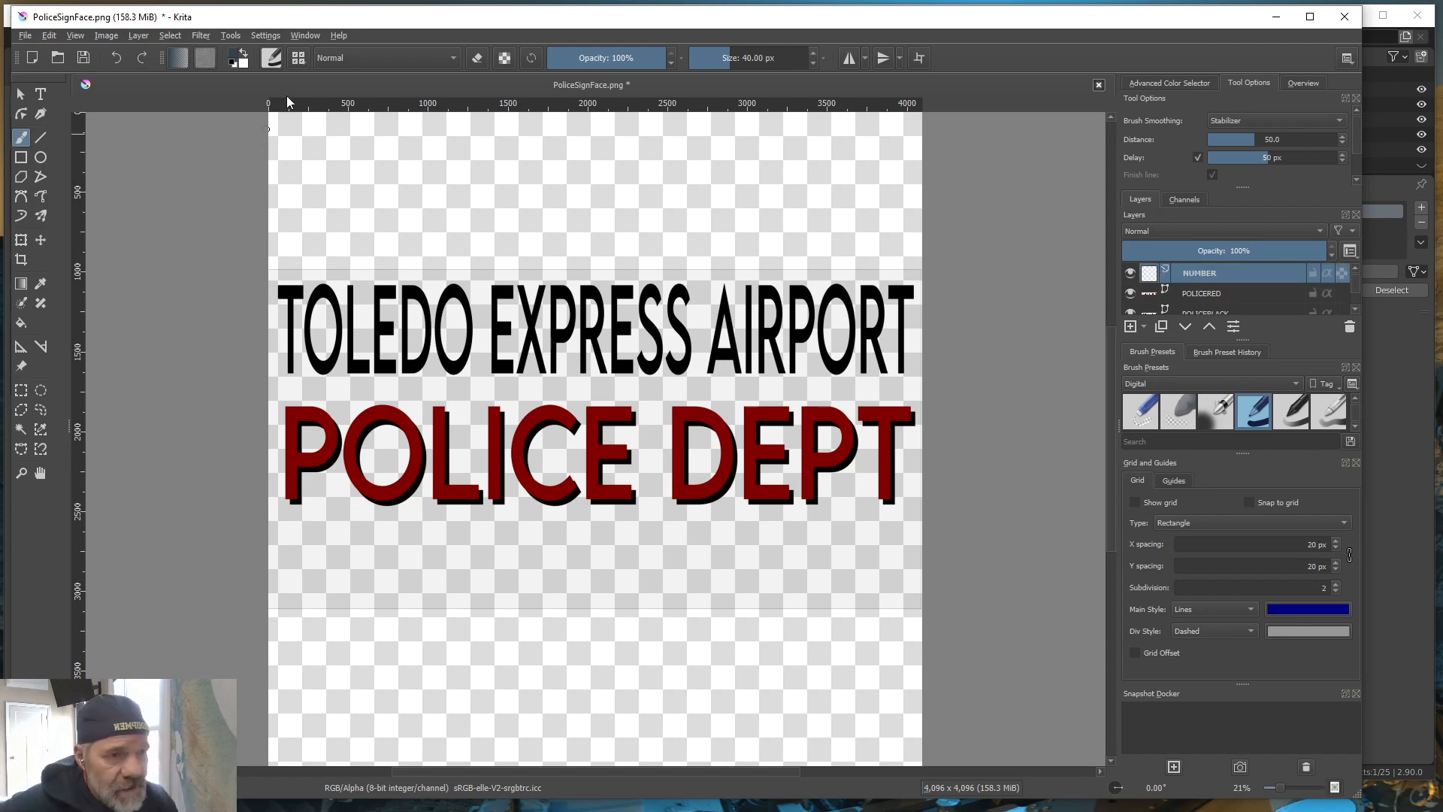
# Add a text object below POLICE DEPT, color it dark red, and replace its placeholder text with "911"
pyautogui.click(41, 95)
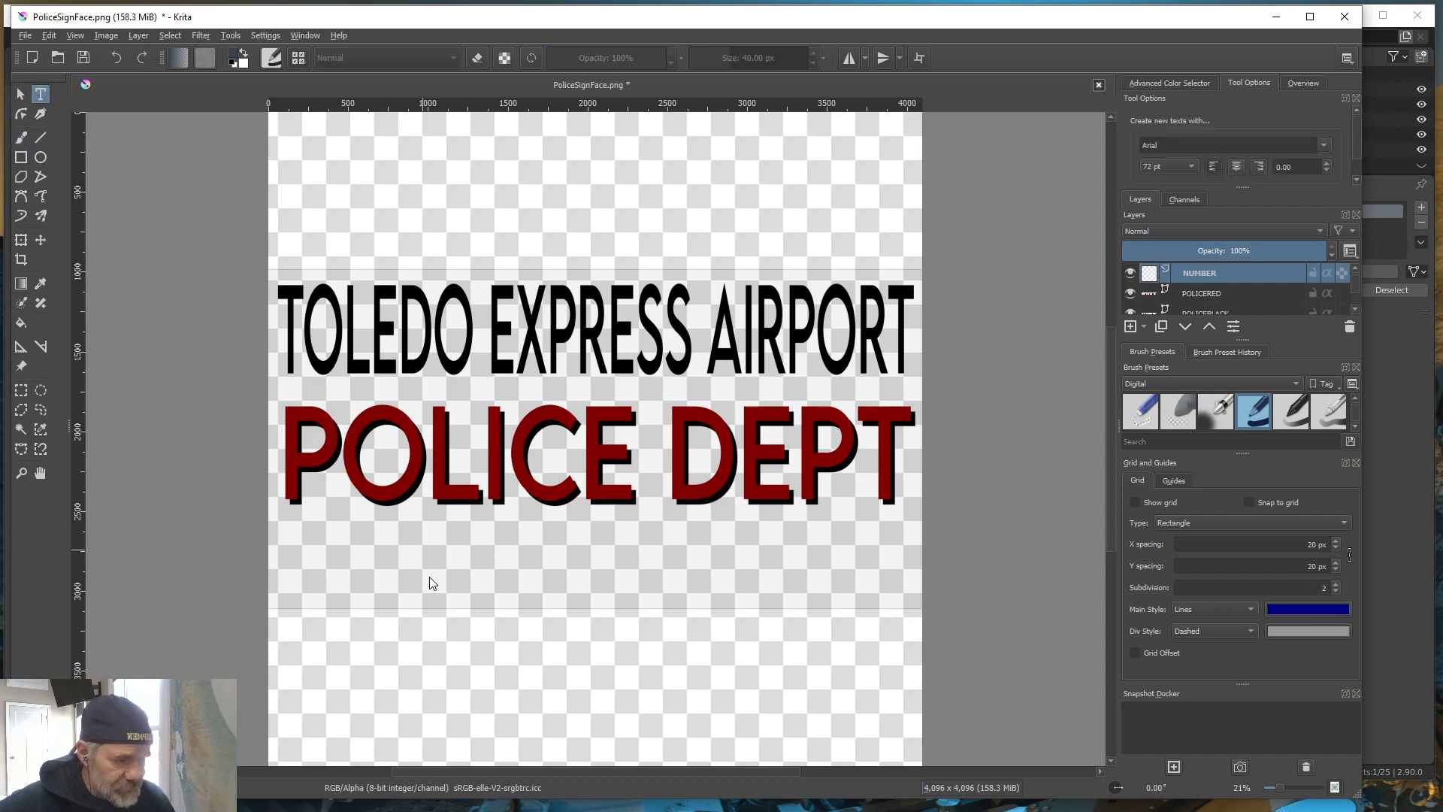
pyautogui.moveTo(455, 602); pyautogui.dragTo(730, 514)
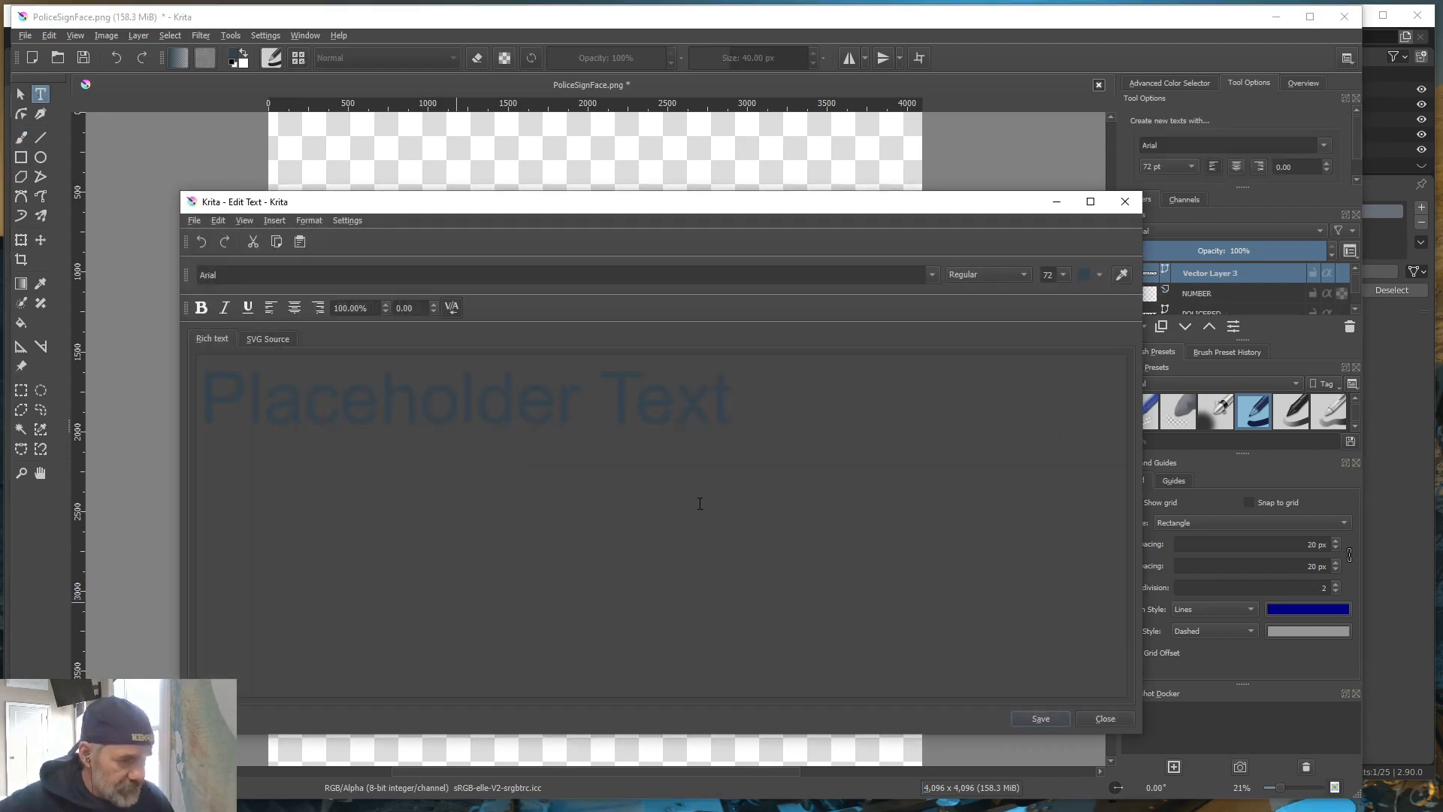
pyautogui.click(1101, 276)
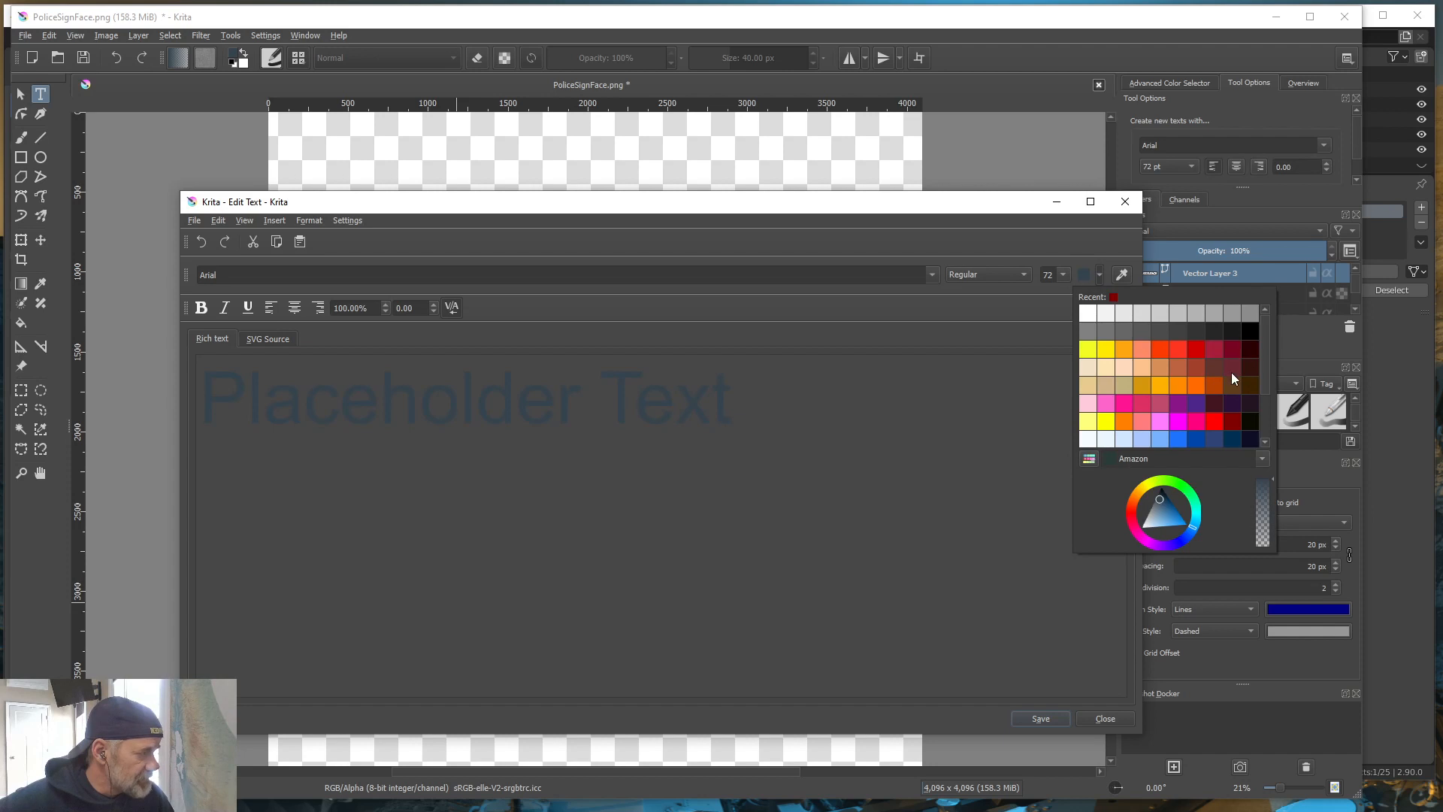
pyautogui.click(1231, 420)
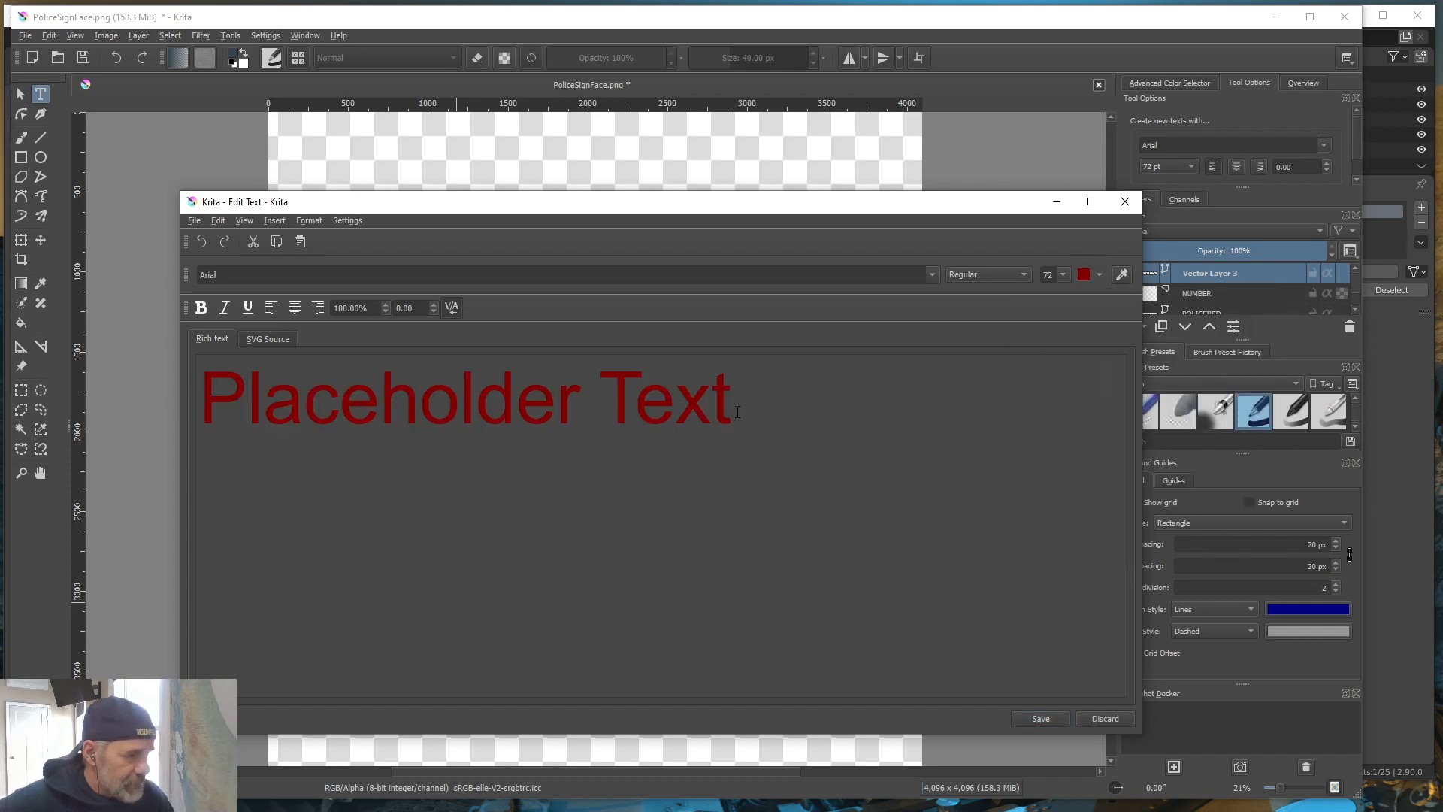
pyautogui.moveTo(737, 412); pyautogui.dragTo(166, 394)
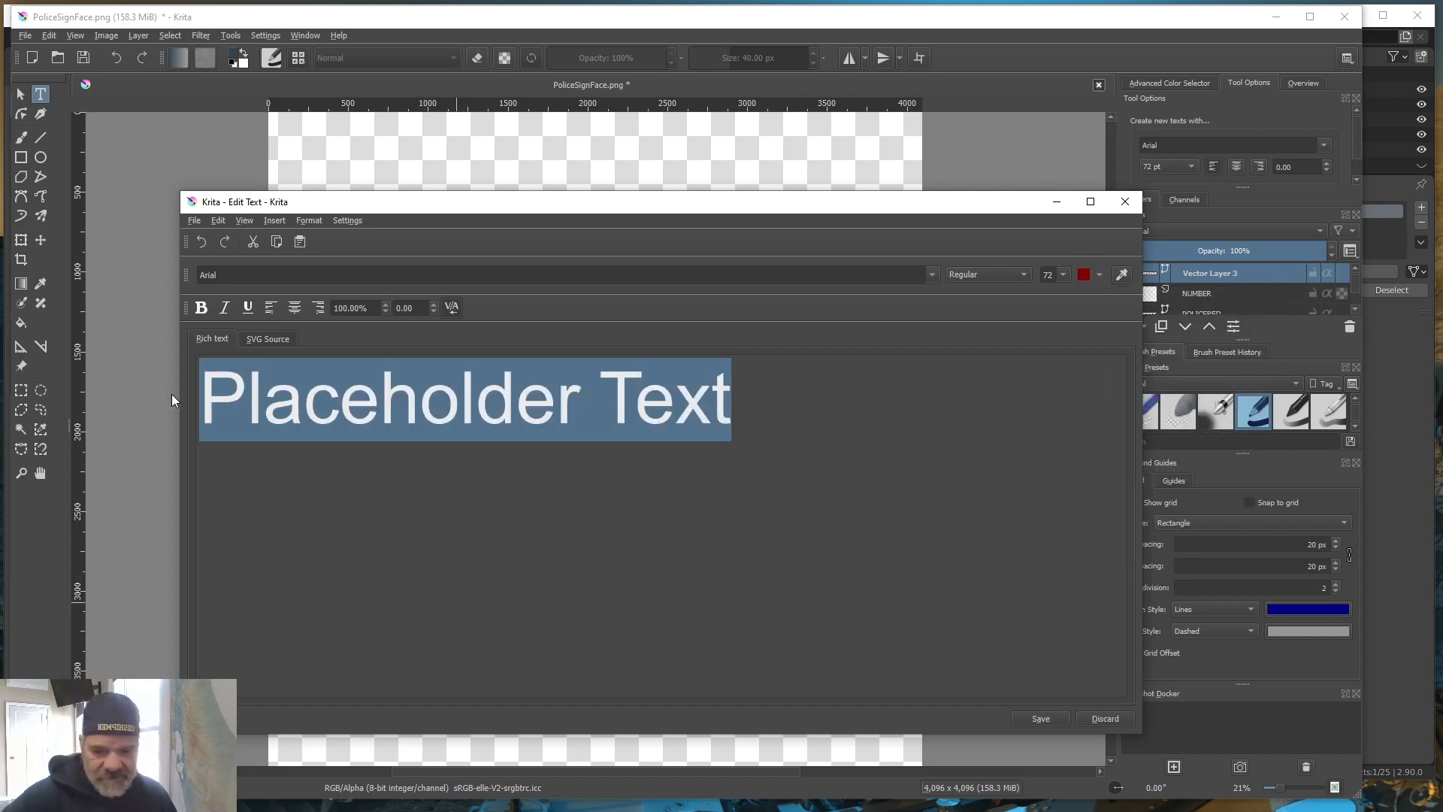
pyautogui.write('911')
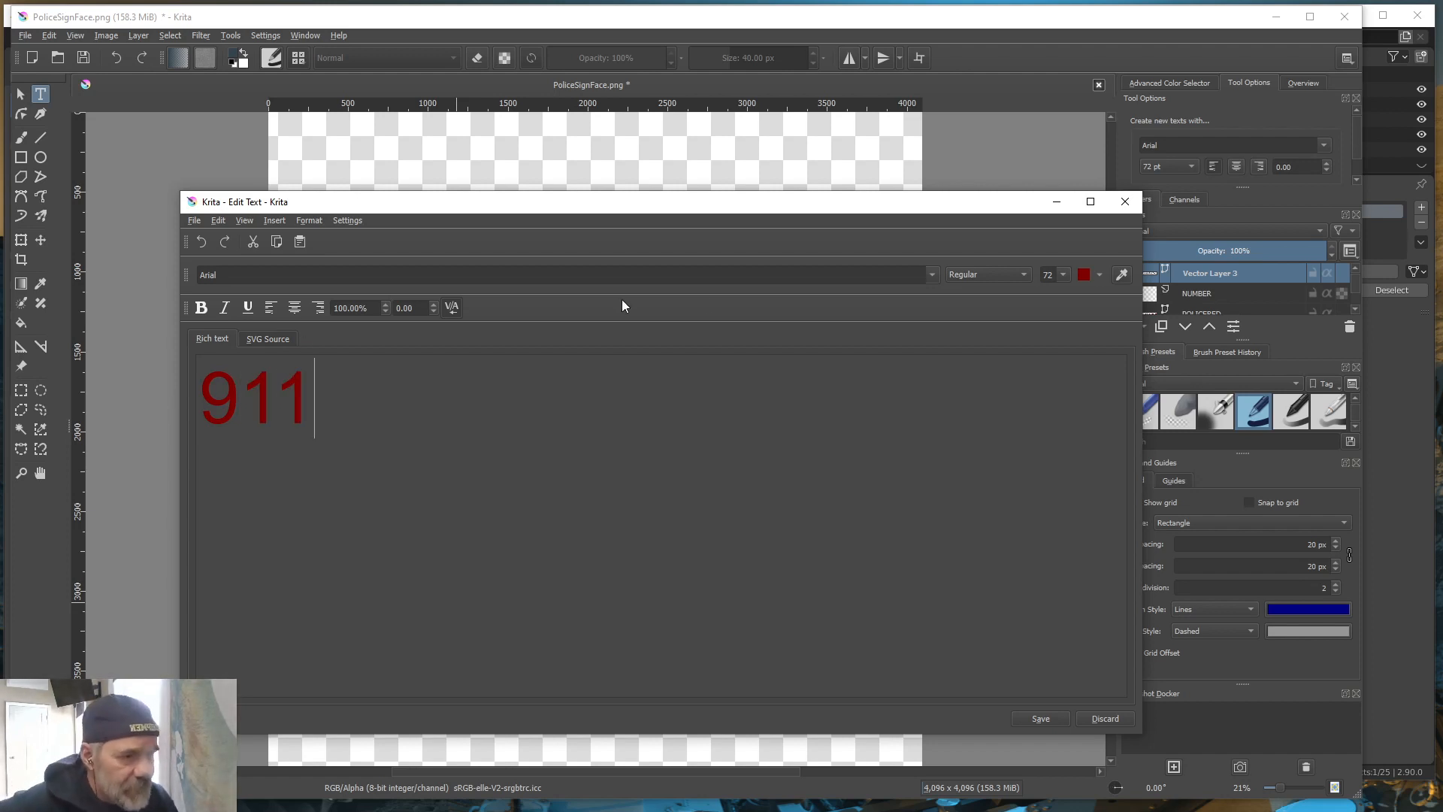
# Set the 911 text to the LEMON MILK Bold font with centered alignment, then save it and close the text editor
pyautogui.click(932, 274)
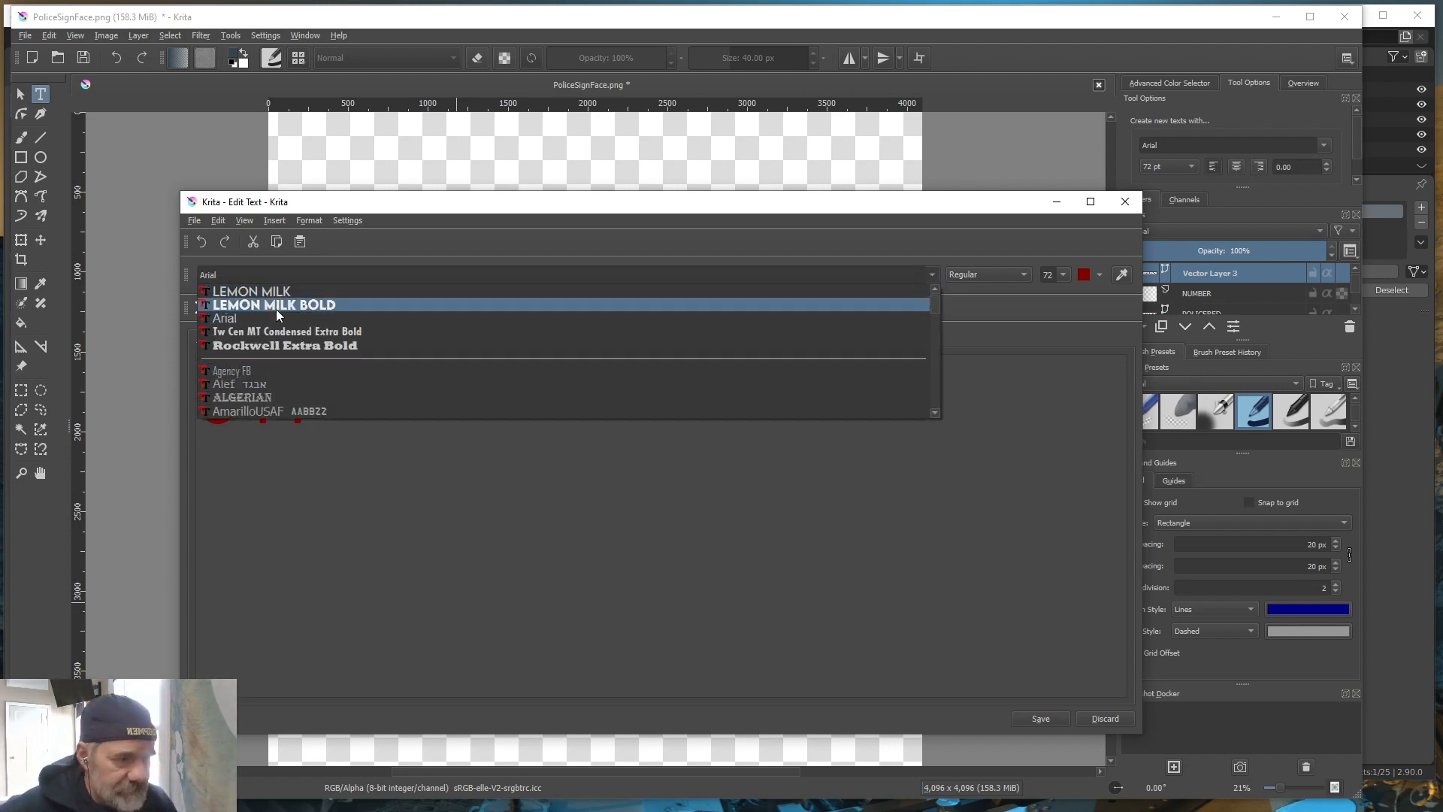
pyautogui.click(279, 305)
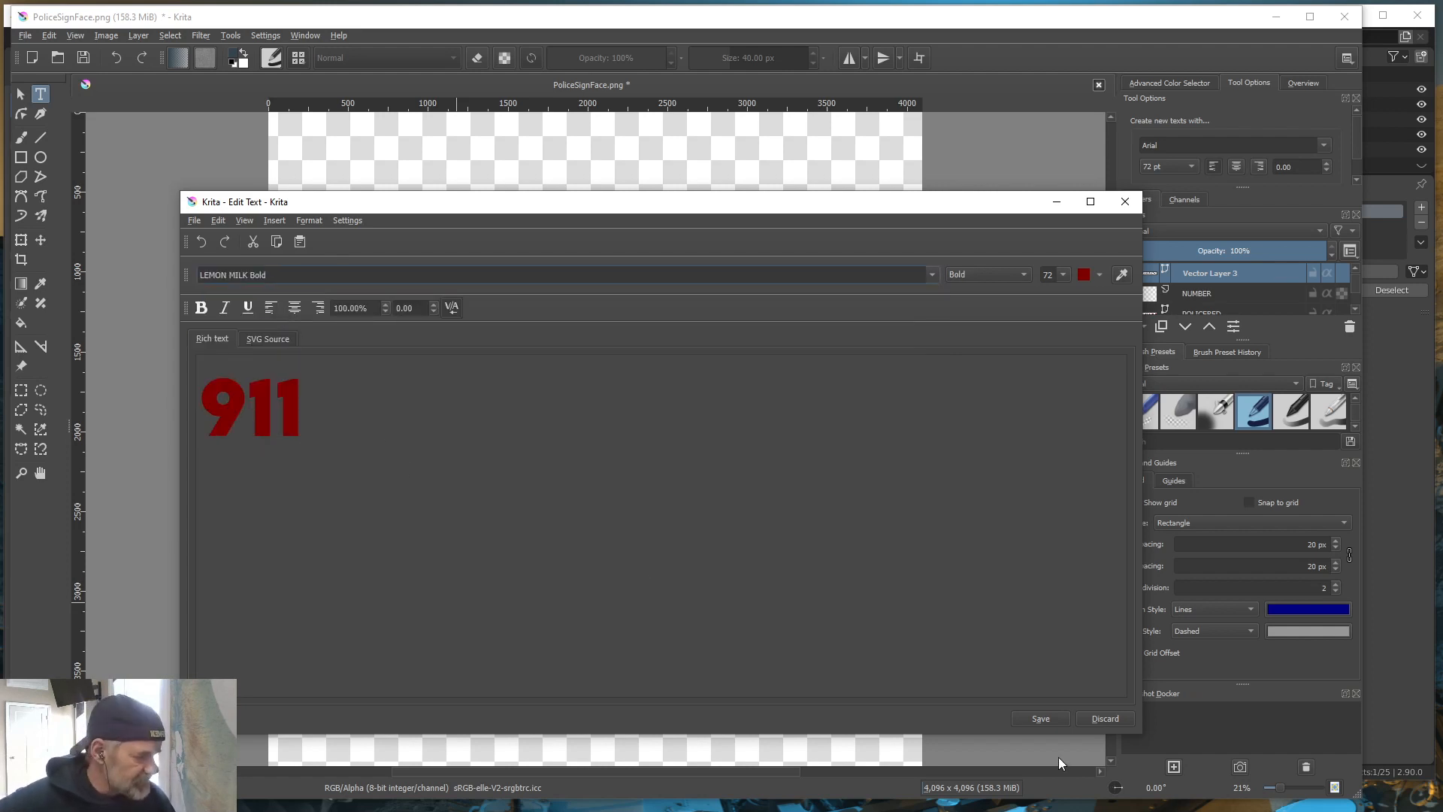
pyautogui.click(295, 307)
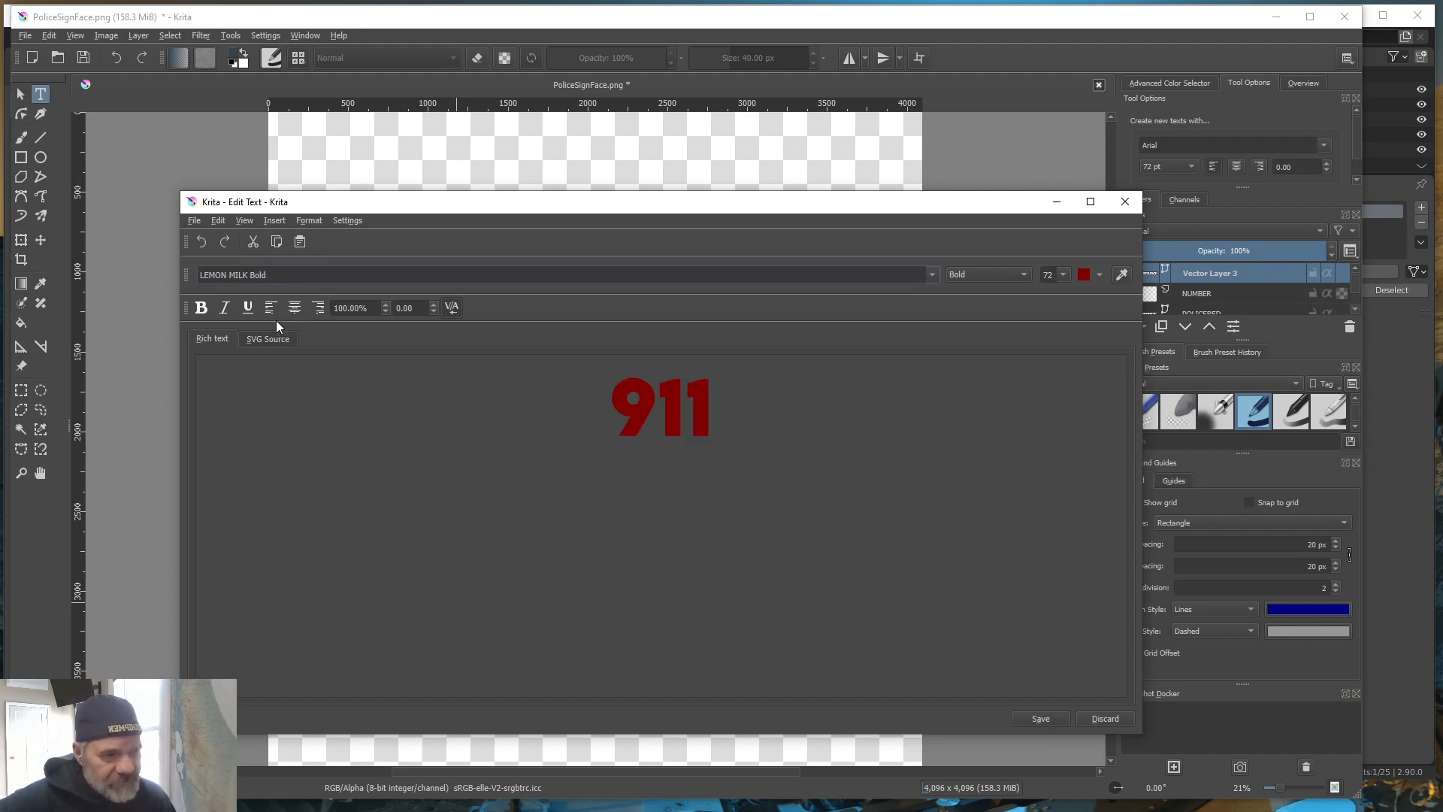
pyautogui.click(1044, 718)
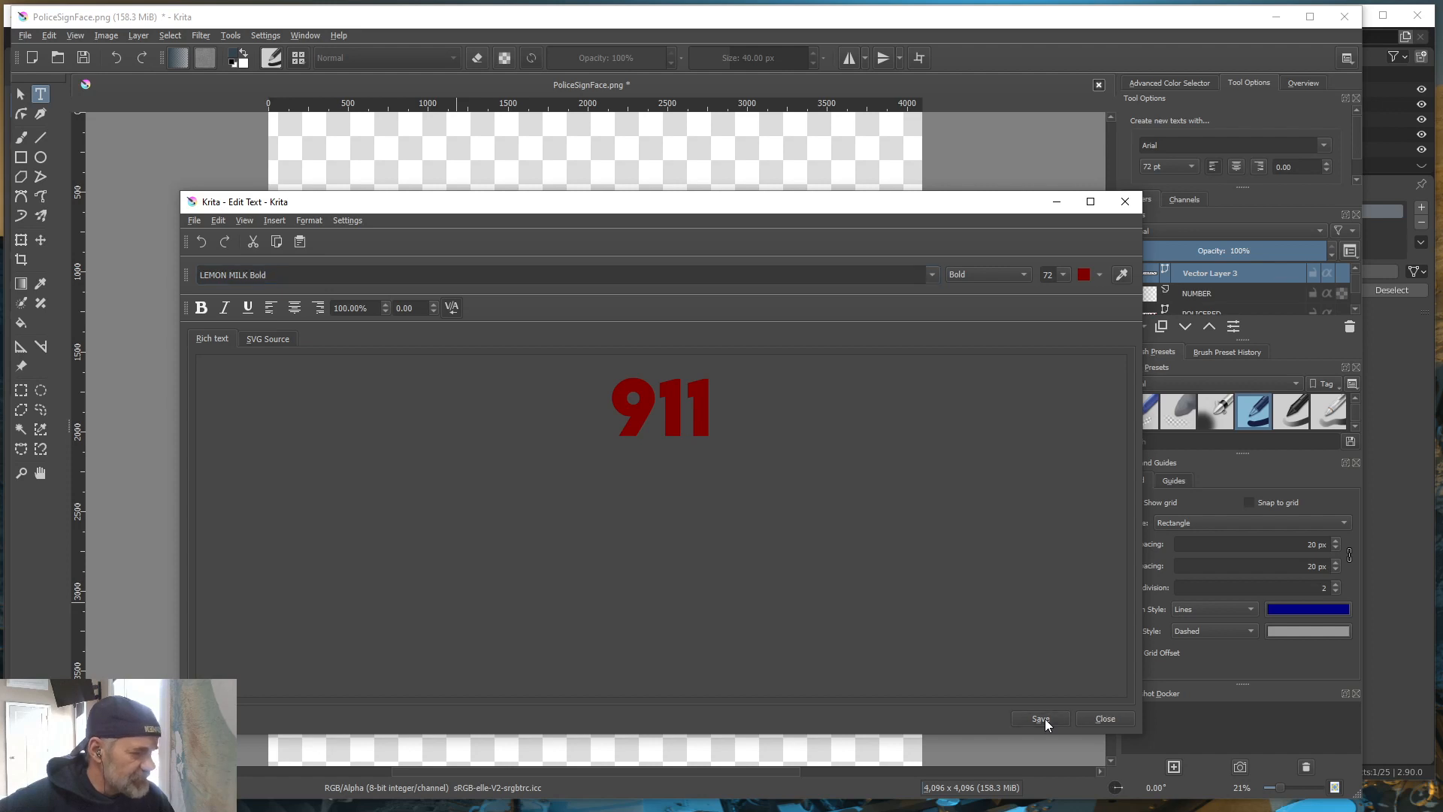
pyautogui.click(1104, 718)
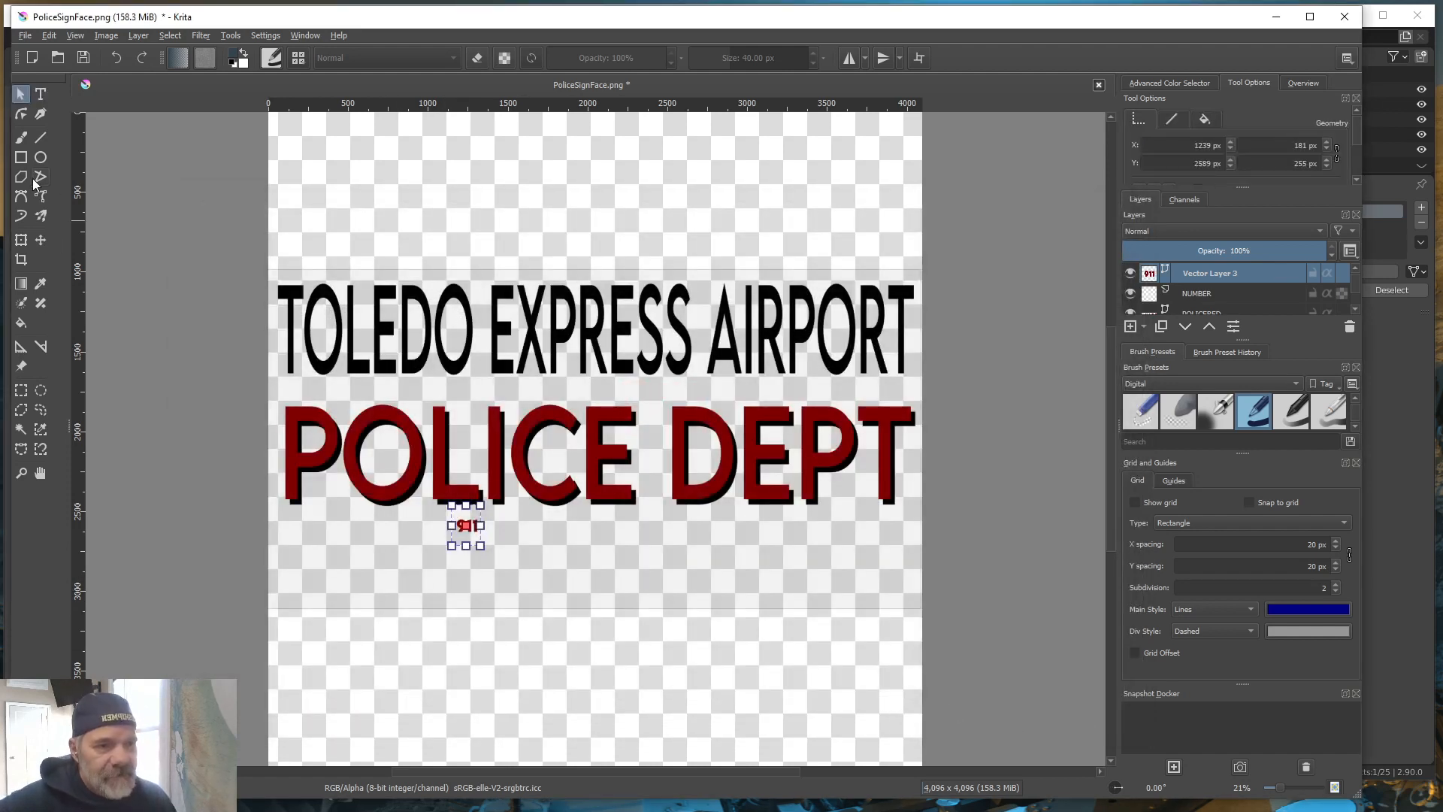
# Stretch the 911 text beneath POLICE DEPT to about 1500 px wide and 500 px tall, without any skew
pyautogui.click(21, 240)
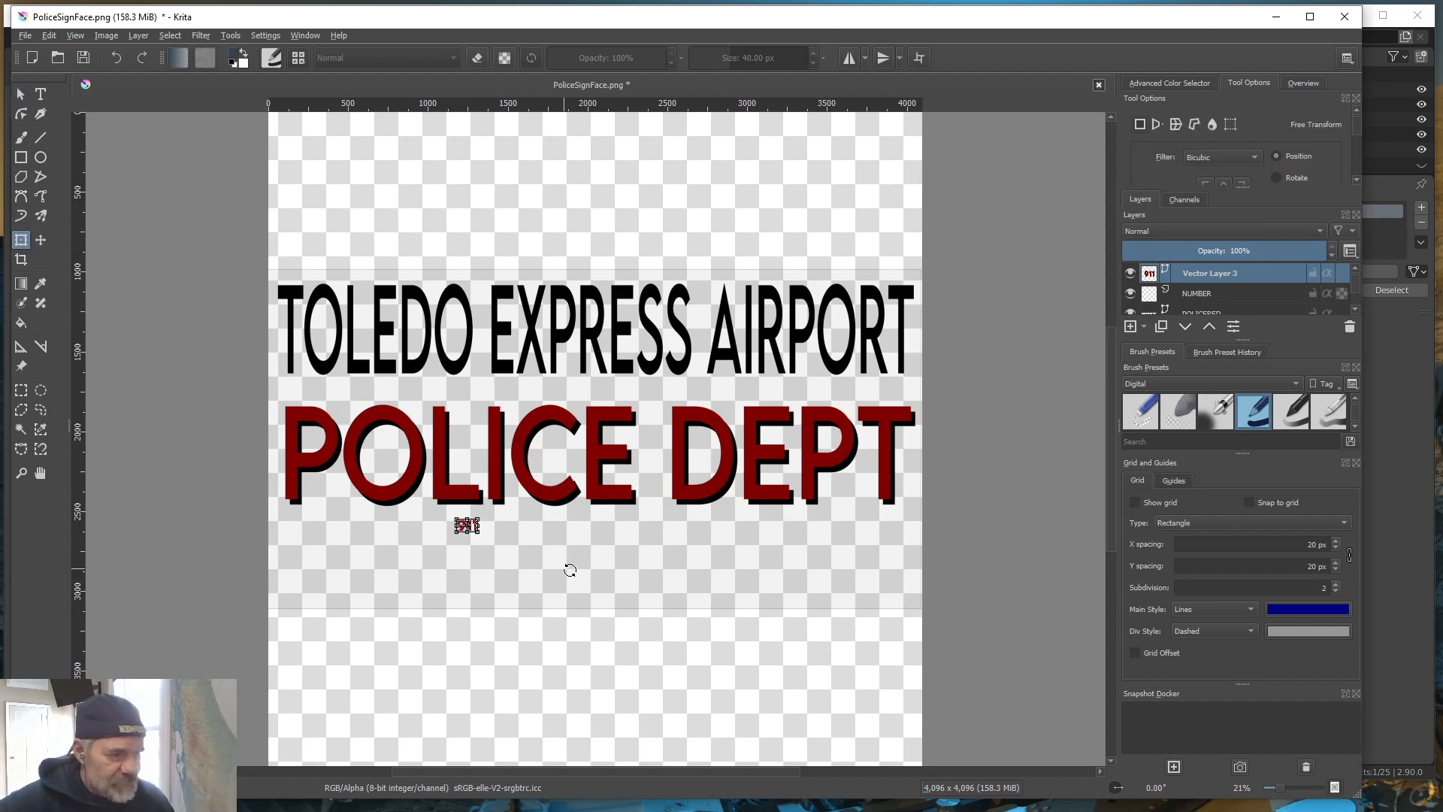
pyautogui.moveTo(482, 536); pyautogui.dragTo(698, 599)
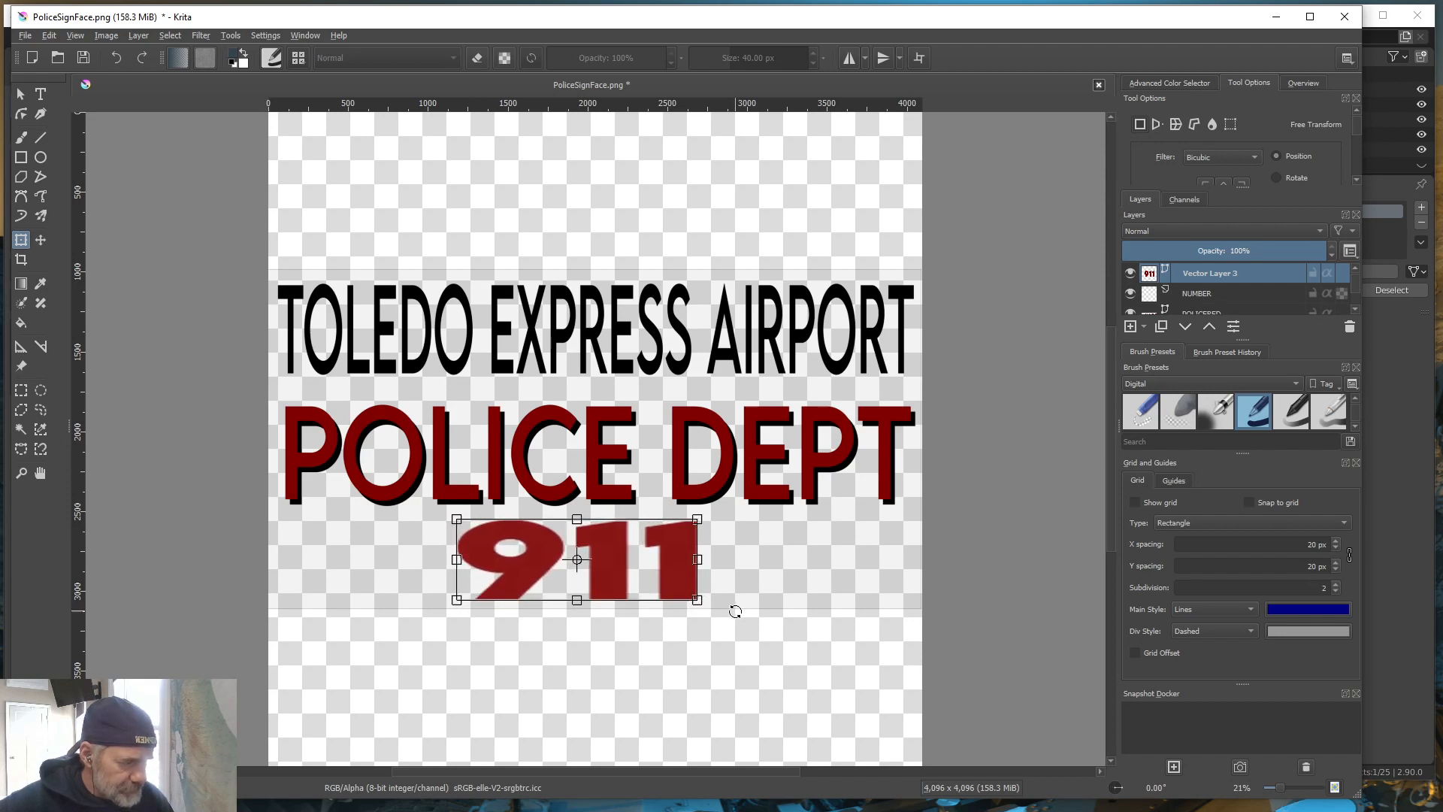
pyautogui.moveTo(590, 566); pyautogui.dragTo(602, 565)
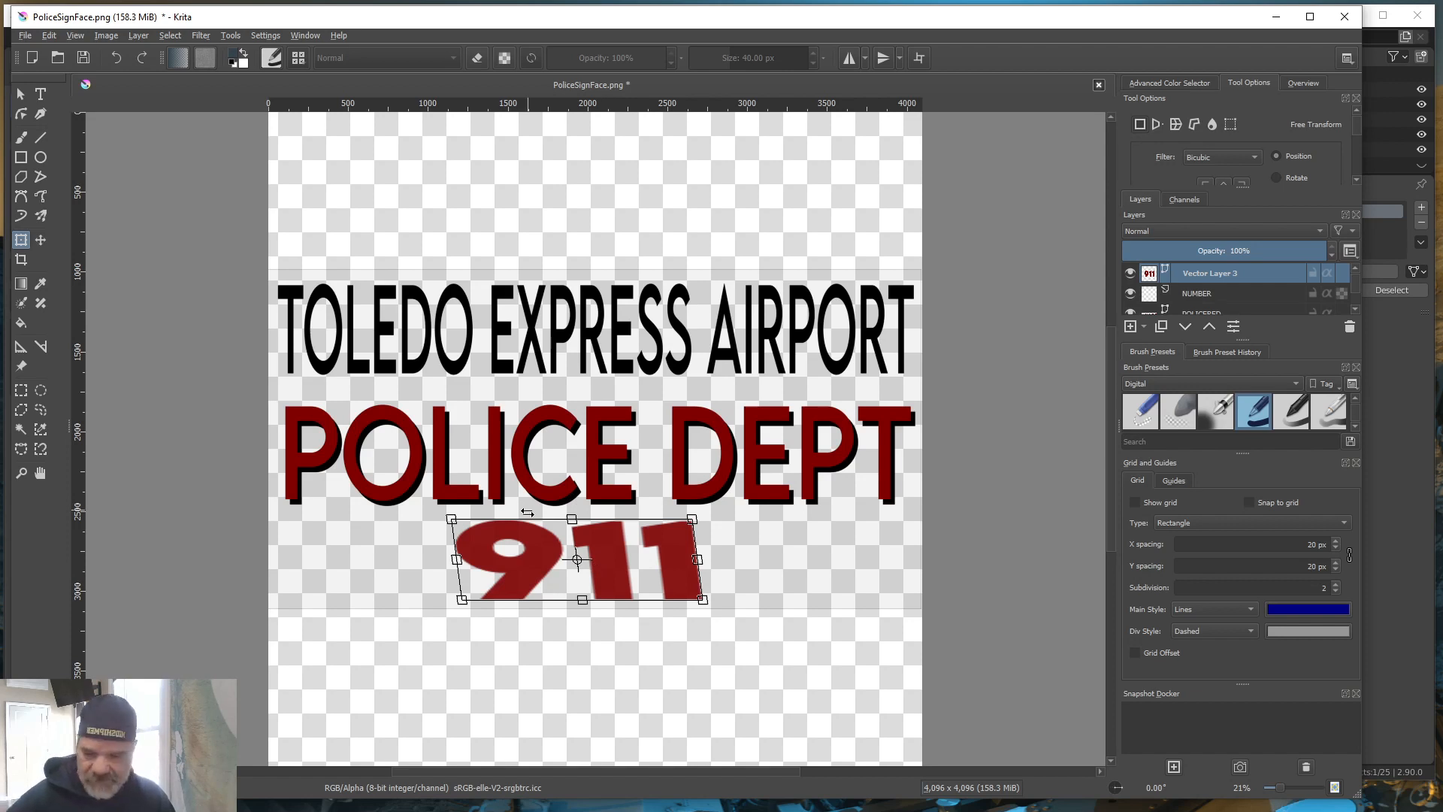
pyautogui.hotkey('ctrl', 'z')
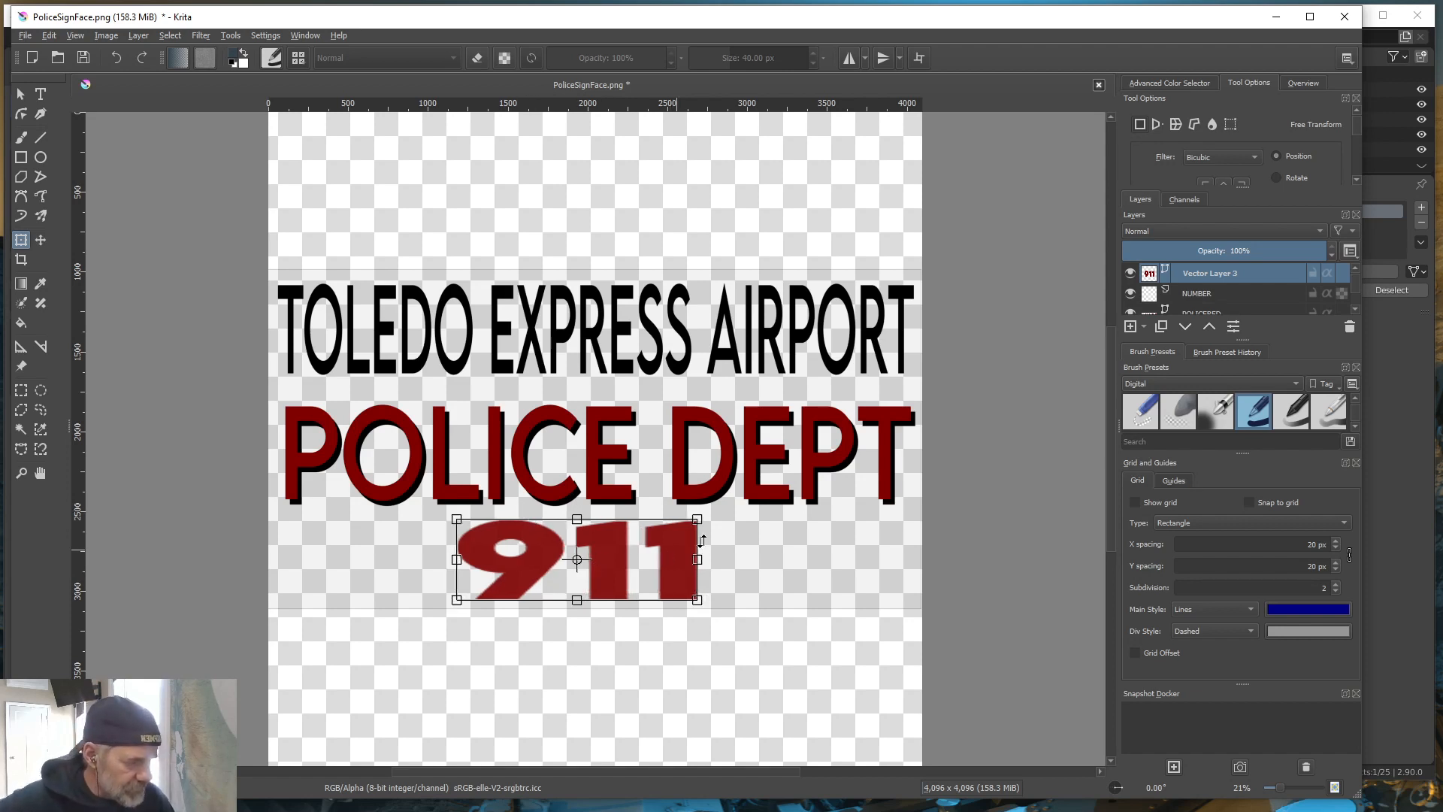
pyautogui.click(41, 242)
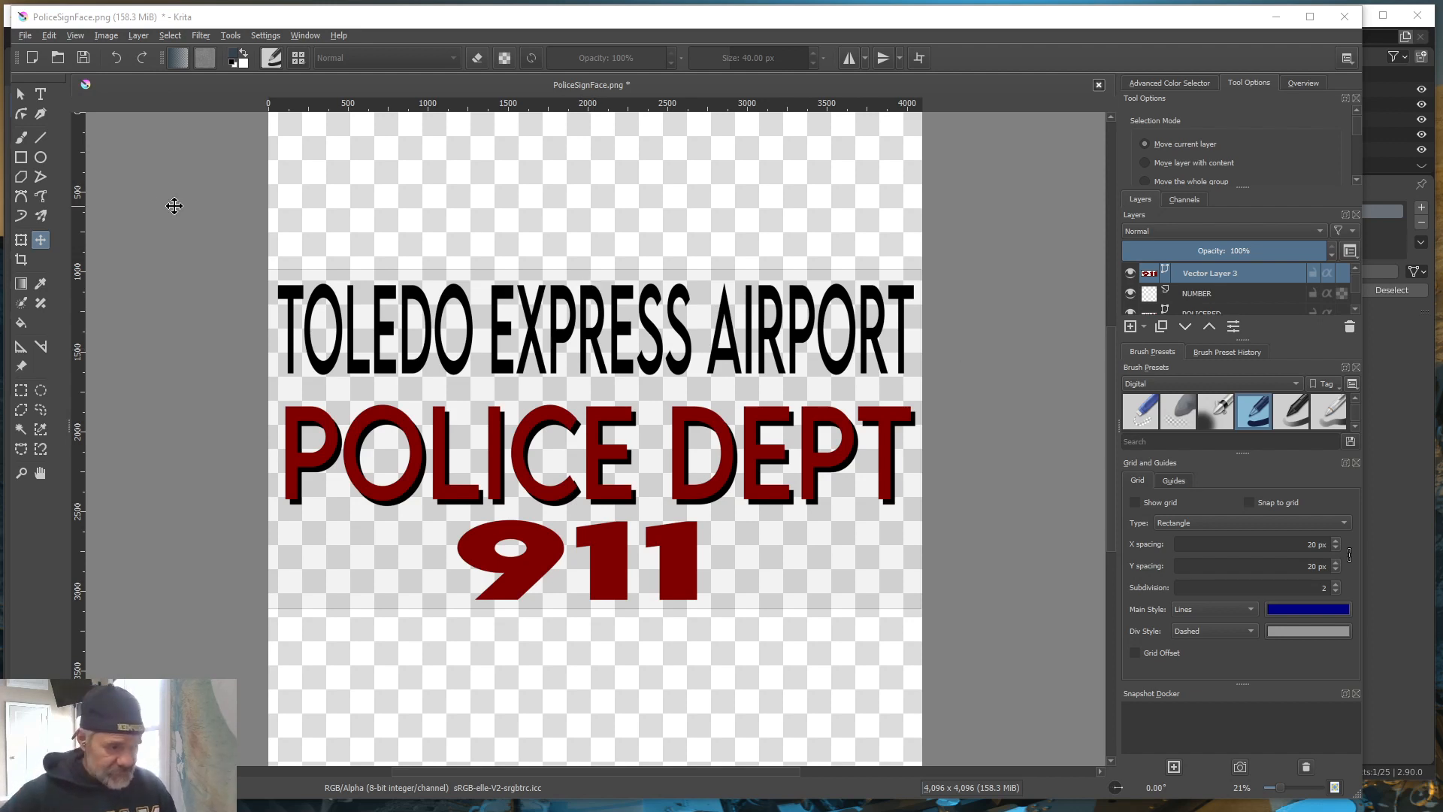
pyautogui.click(26, 37)
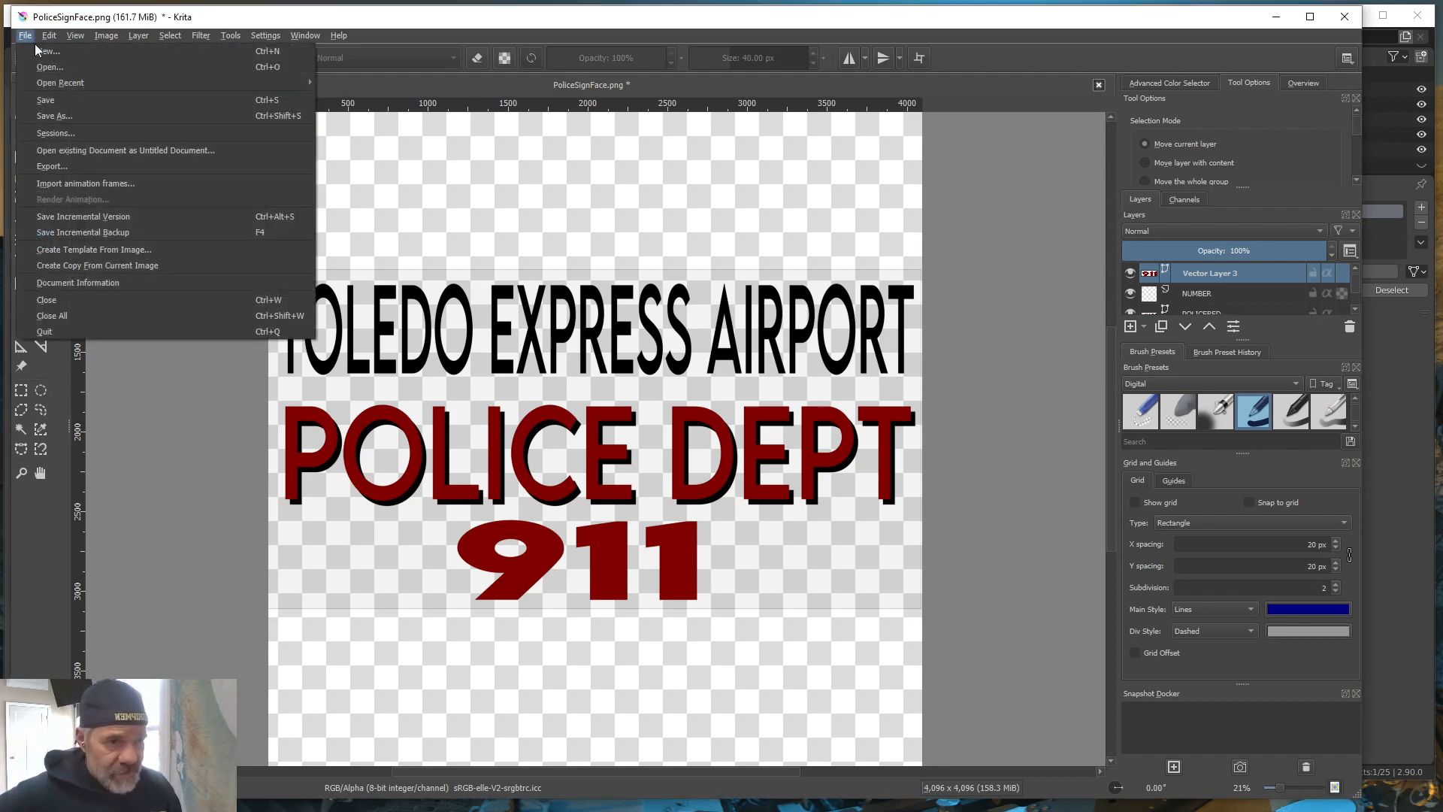
pyautogui.click(74, 100)
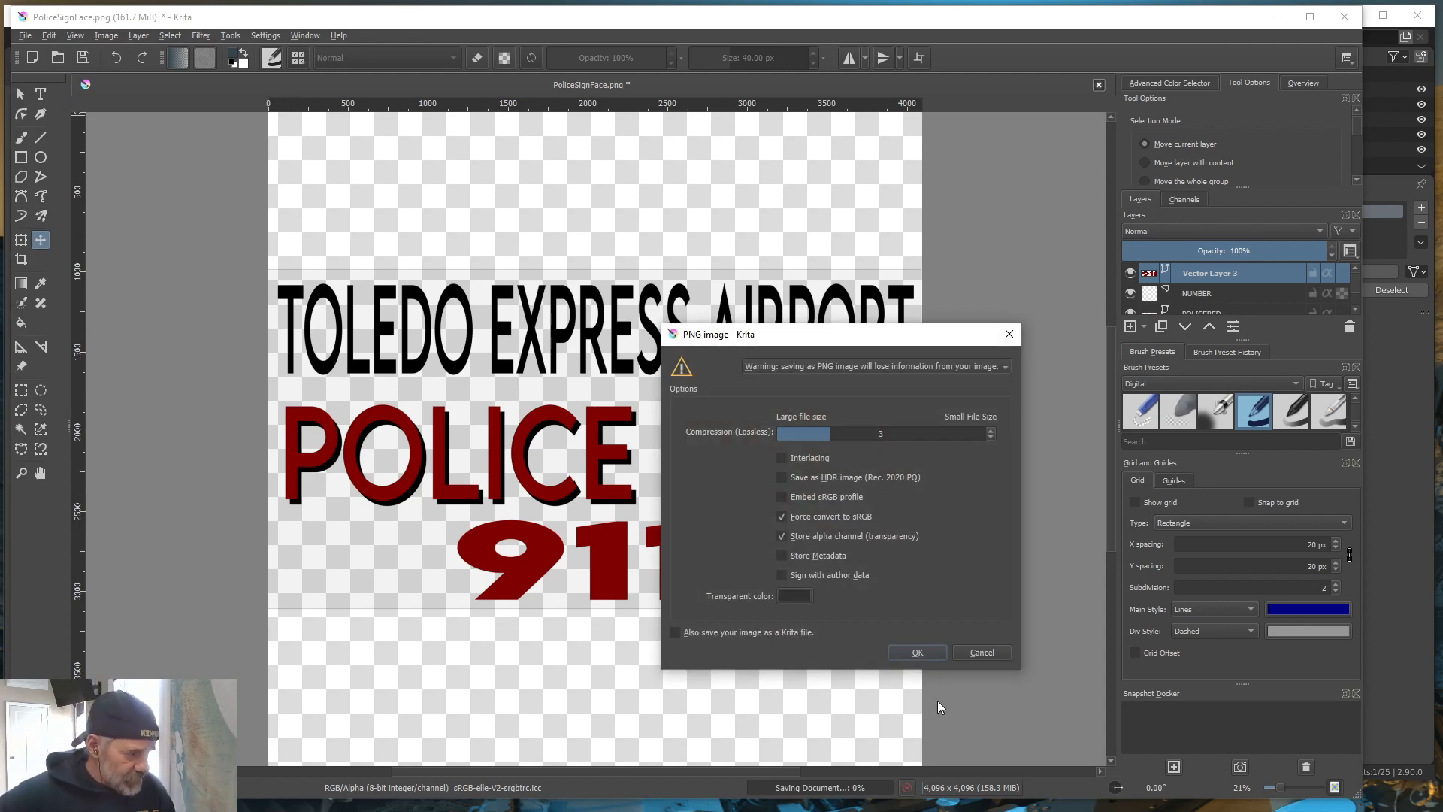
pyautogui.click(982, 652)
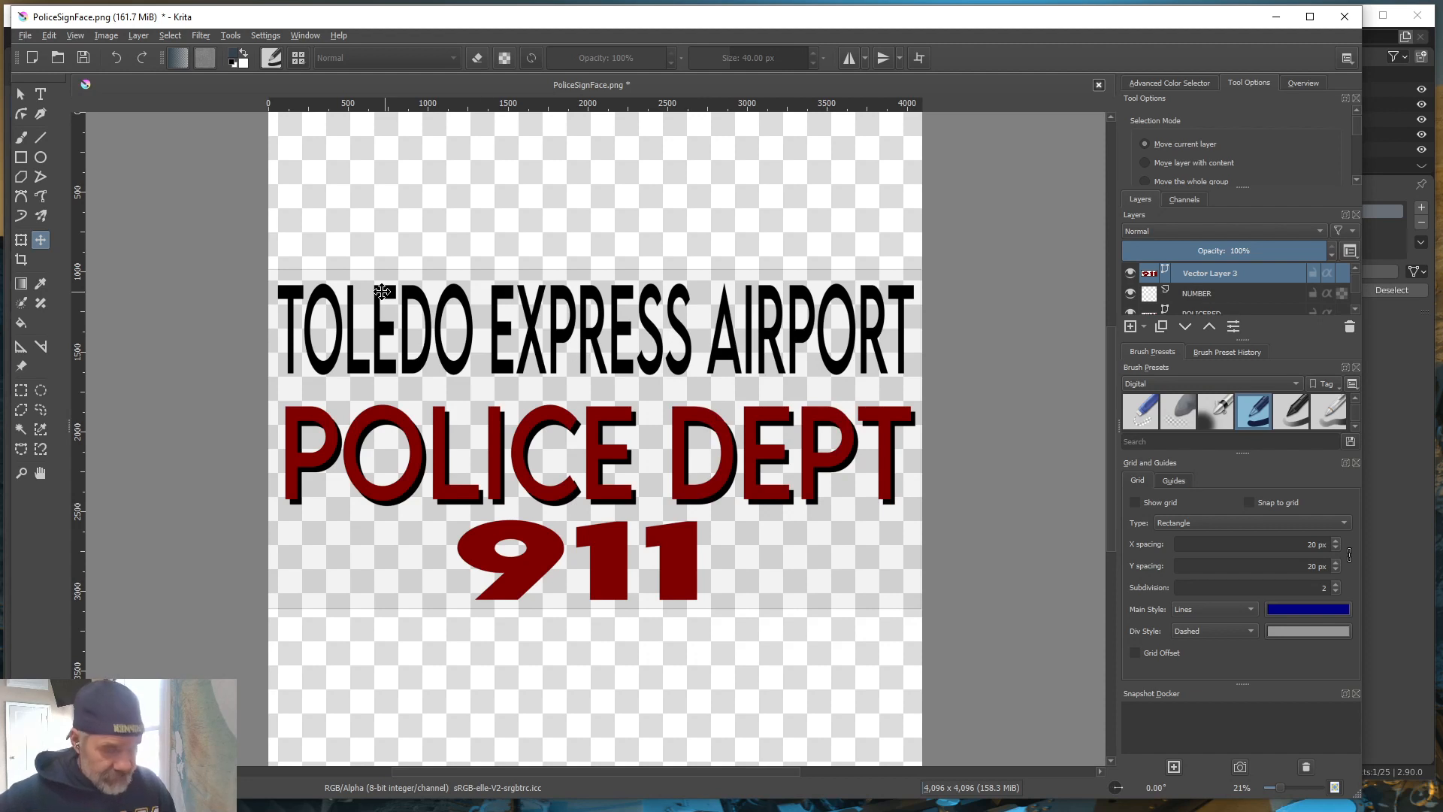
# Save the image as the Krita document PoliceSignFace.kra in the ToledoExpress-KTOL project folder
pyautogui.click(26, 39)
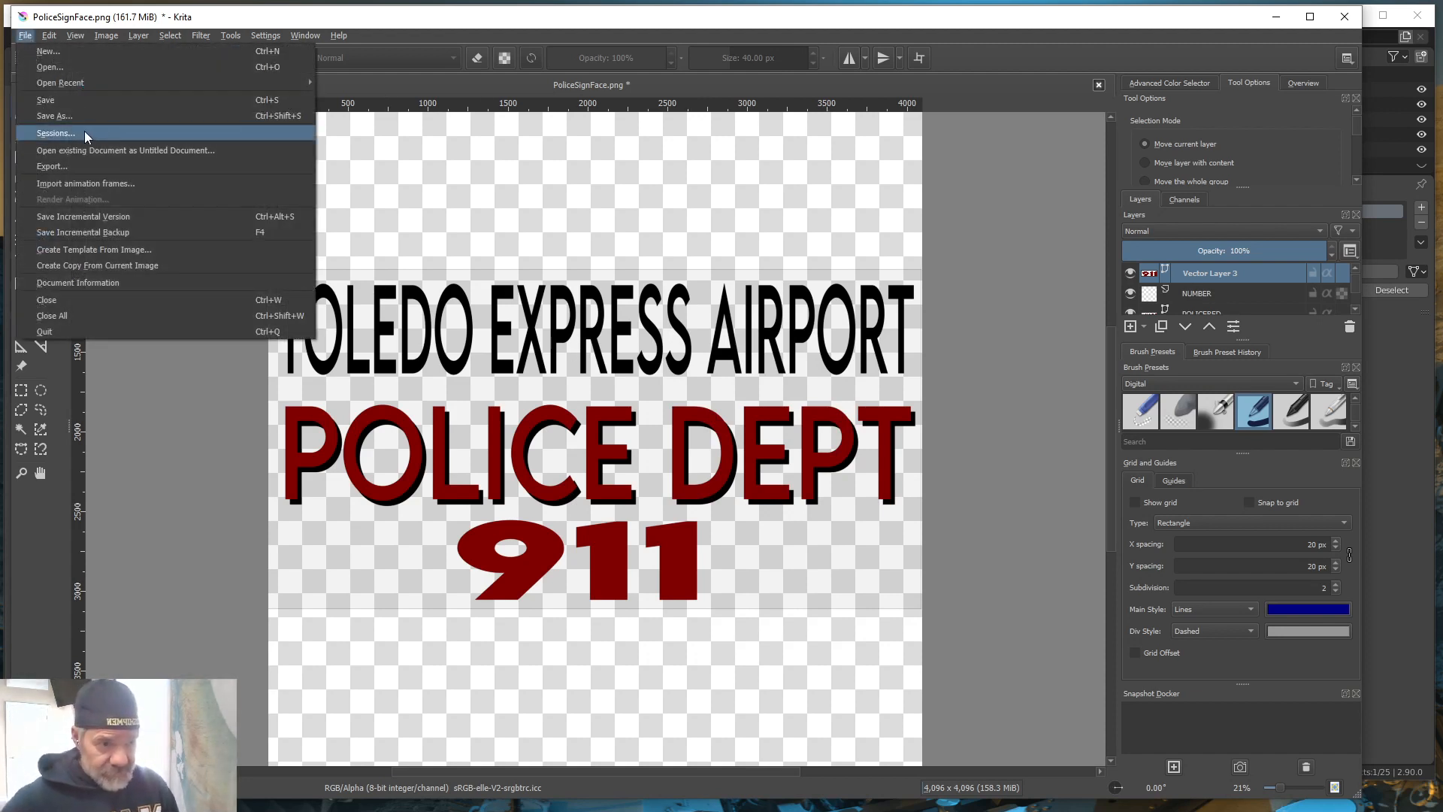
pyautogui.click(65, 117)
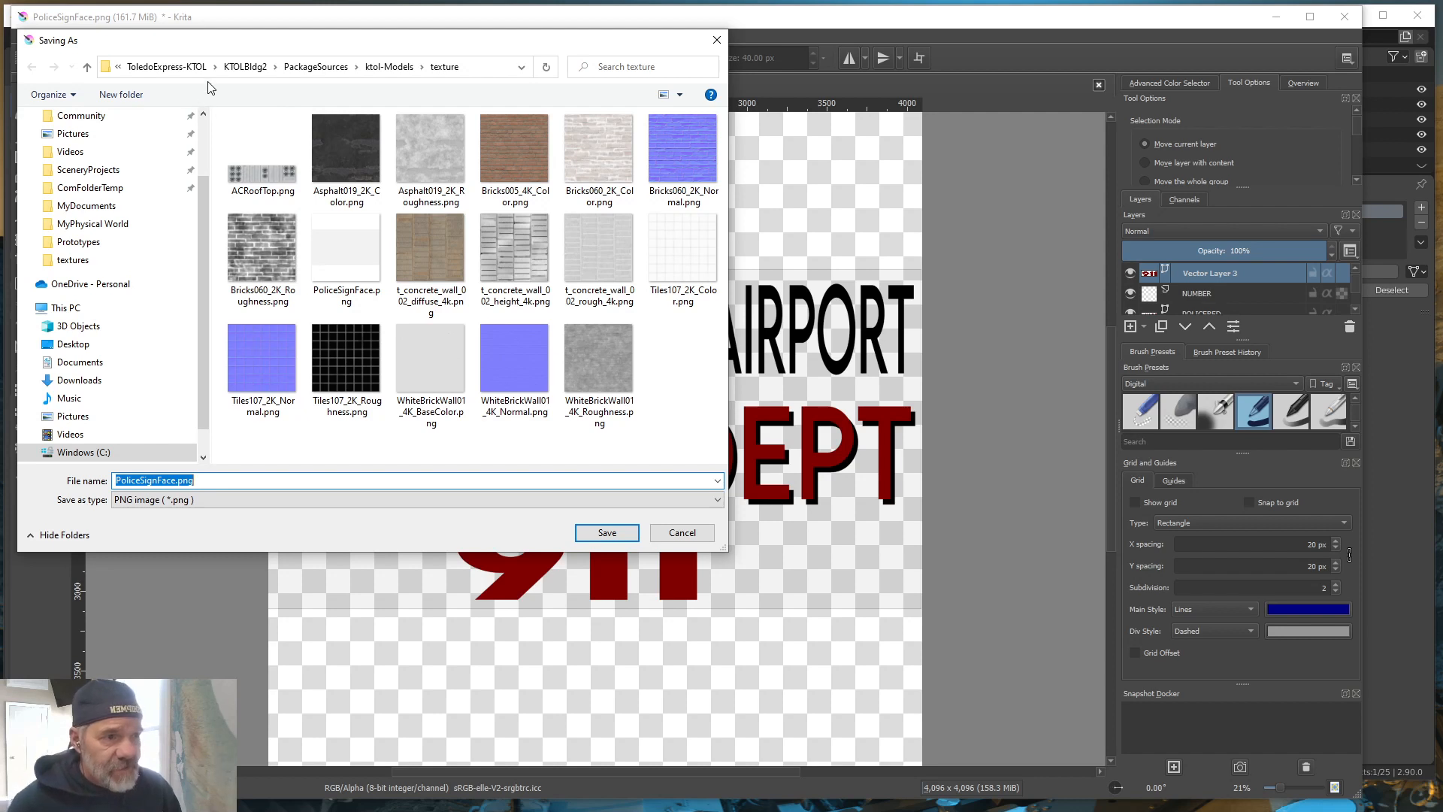
pyautogui.click(175, 70)
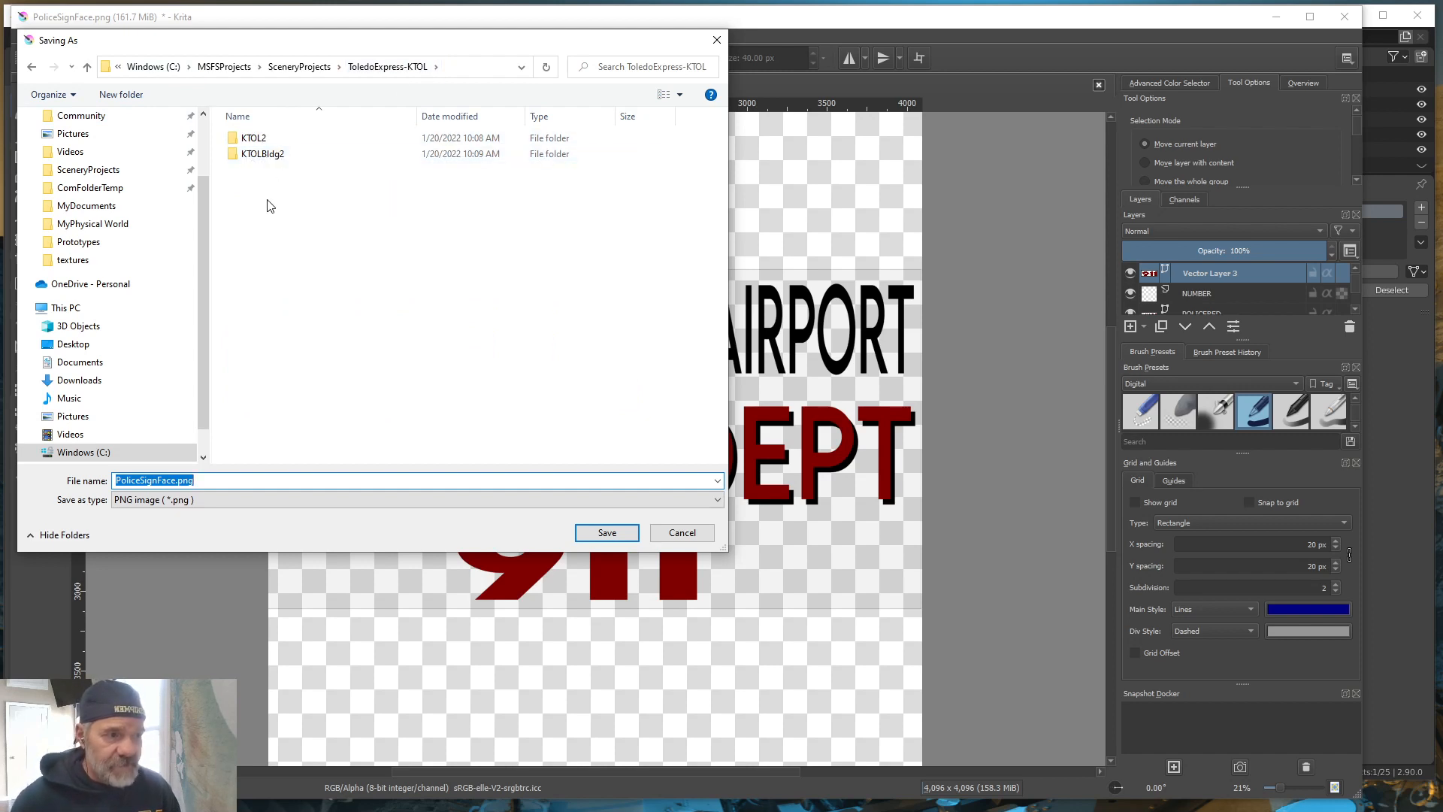
pyautogui.click(719, 506)
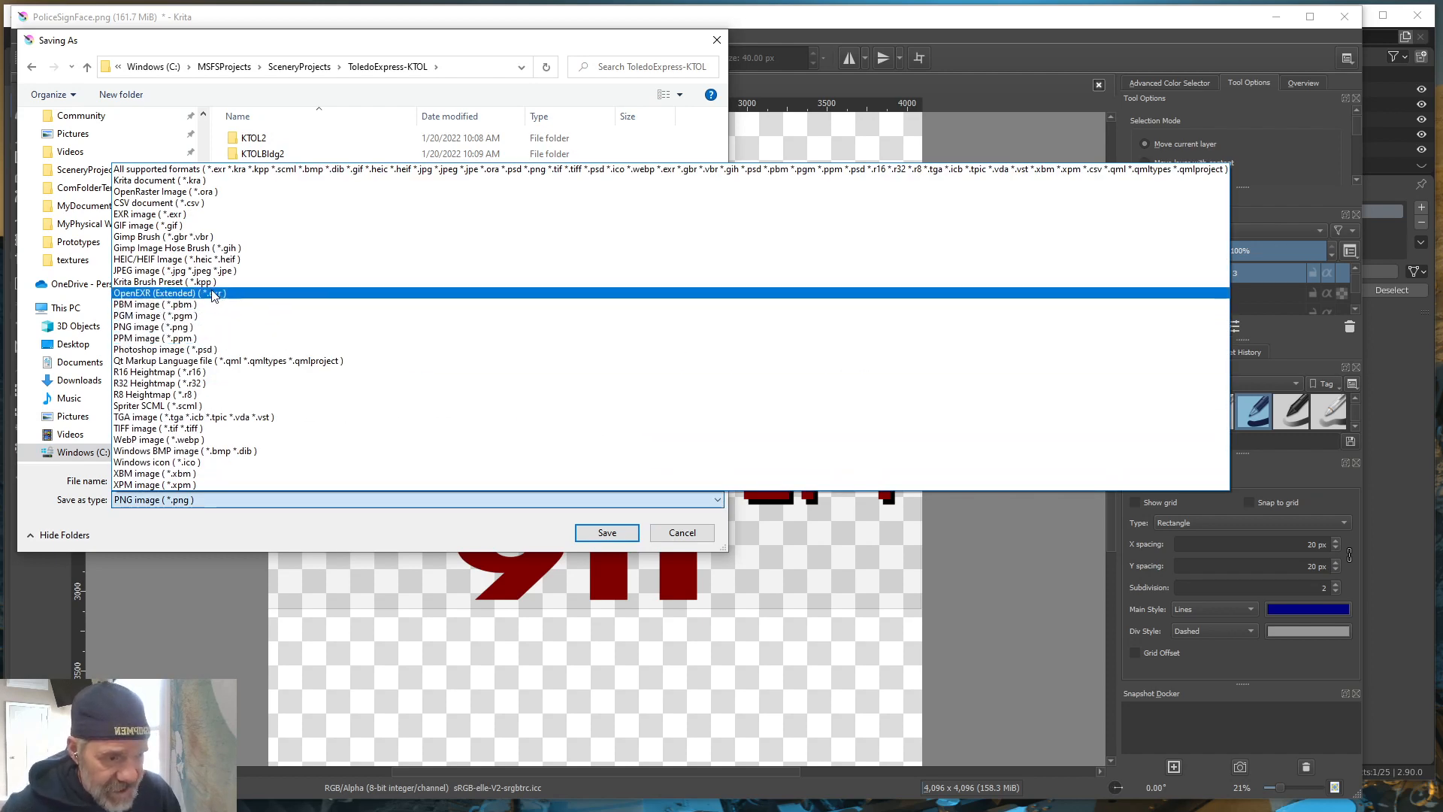
pyautogui.click(205, 178)
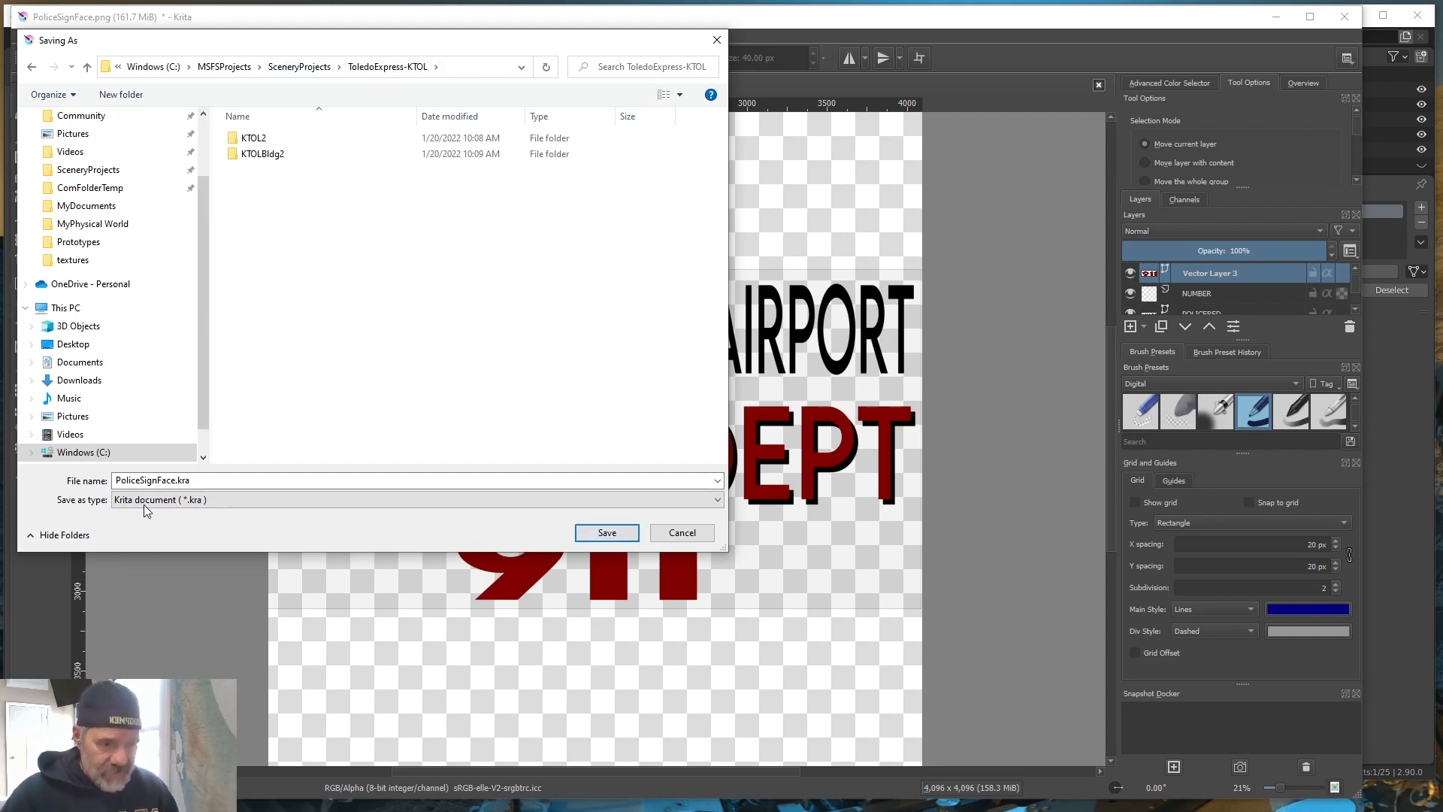
pyautogui.click(125, 485)
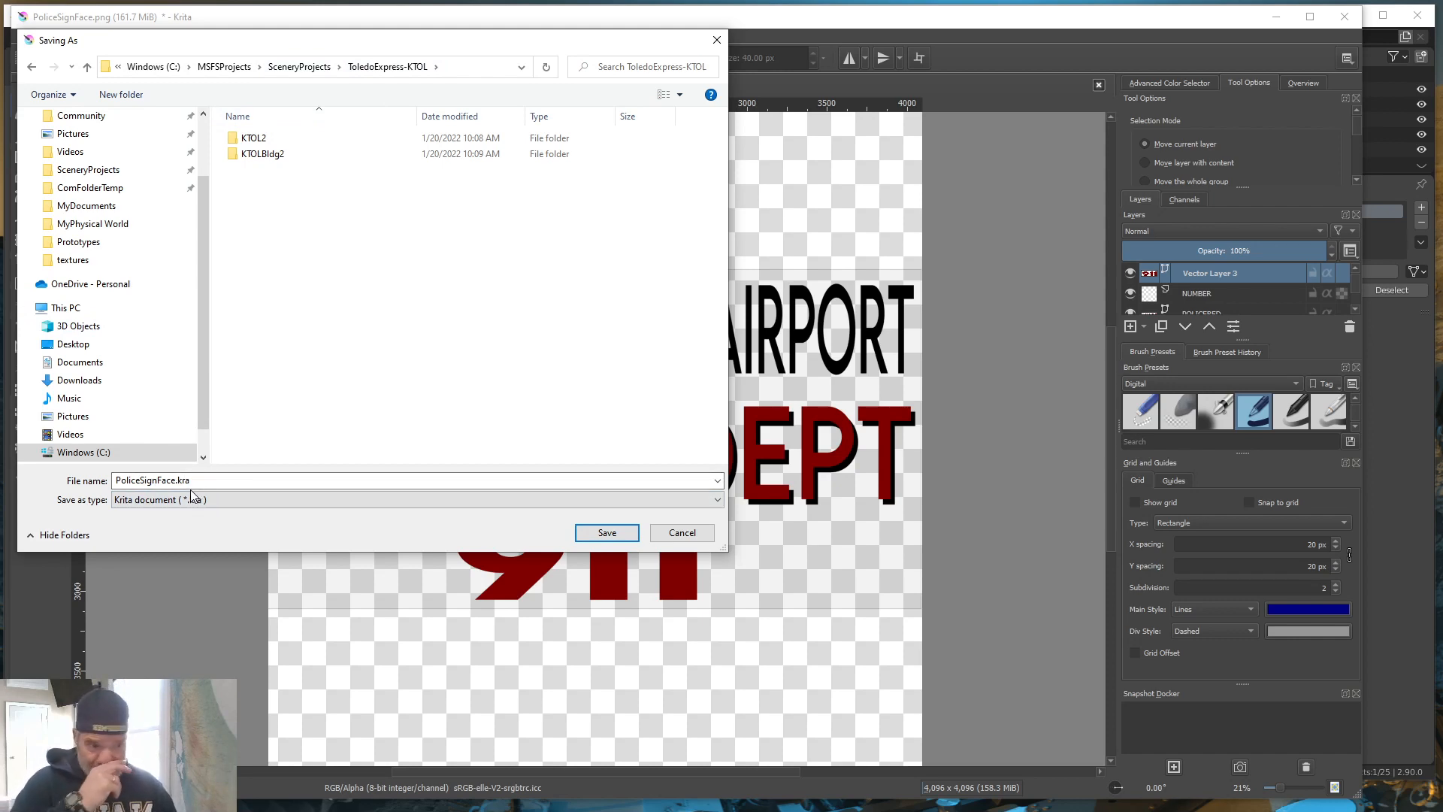
pyautogui.click(607, 533)
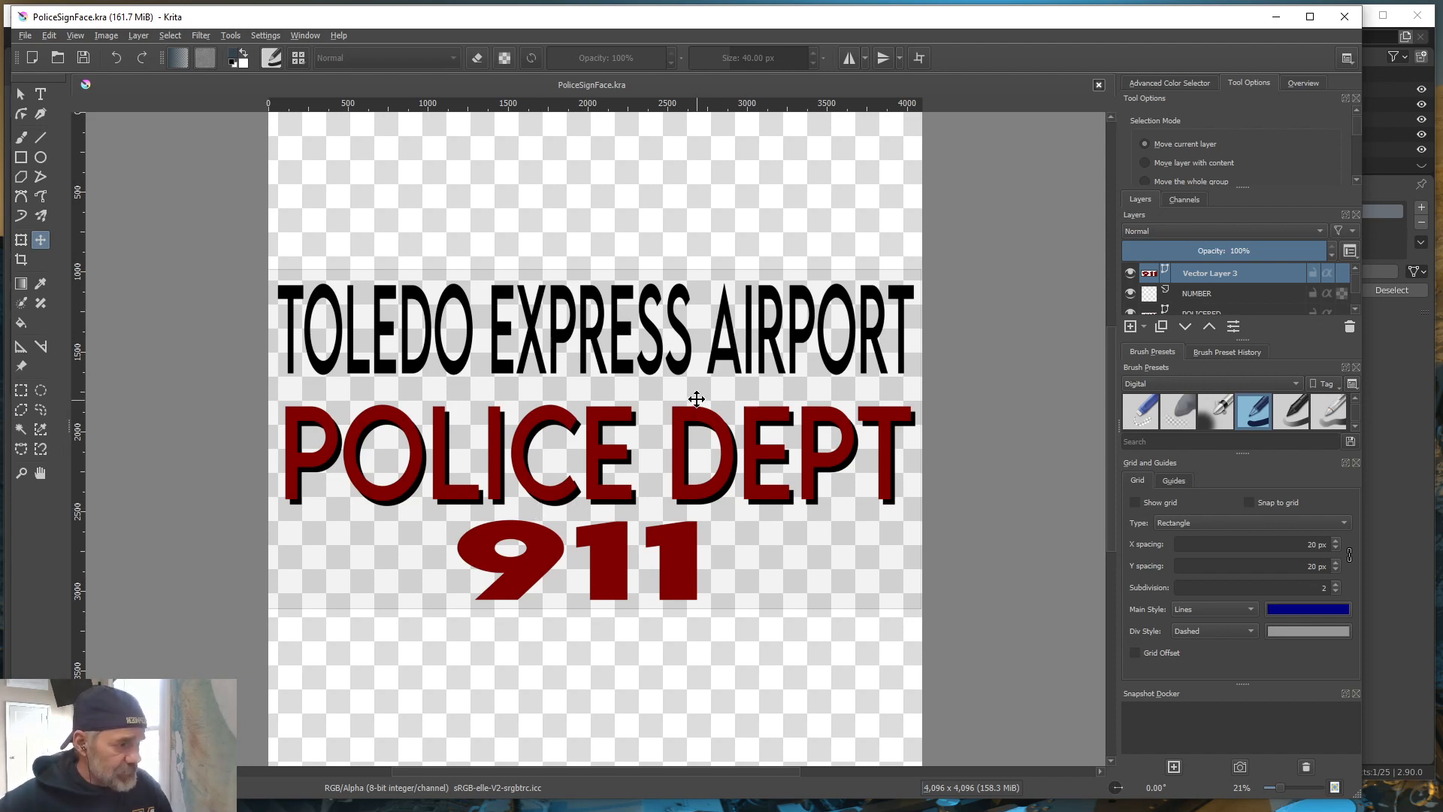
# Hide the background layer and start an export into the KTOLBldg2 > PackageSources > ktol-Models > texture folder
pyautogui.scroll(-3, 1204, 285)
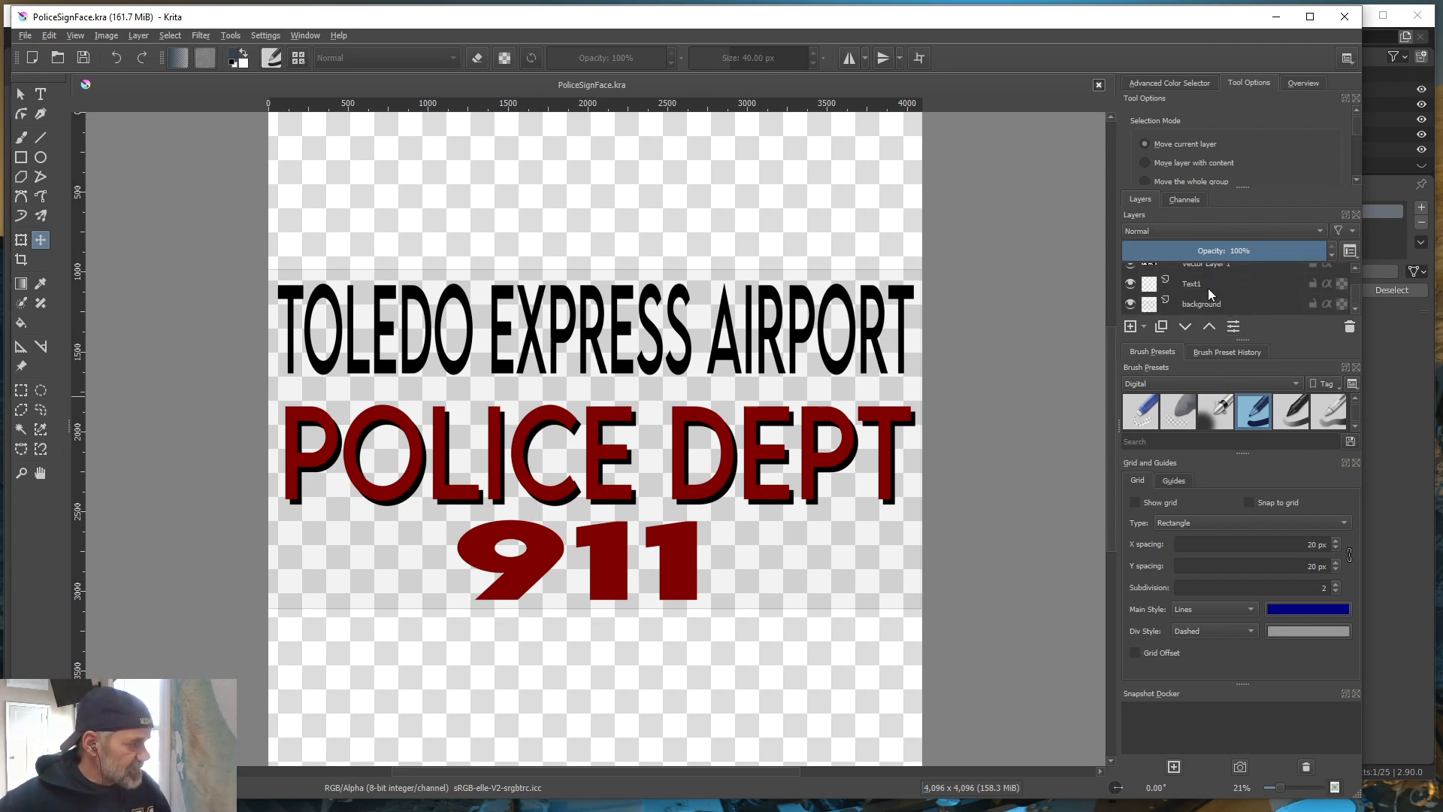
pyautogui.click(1130, 303)
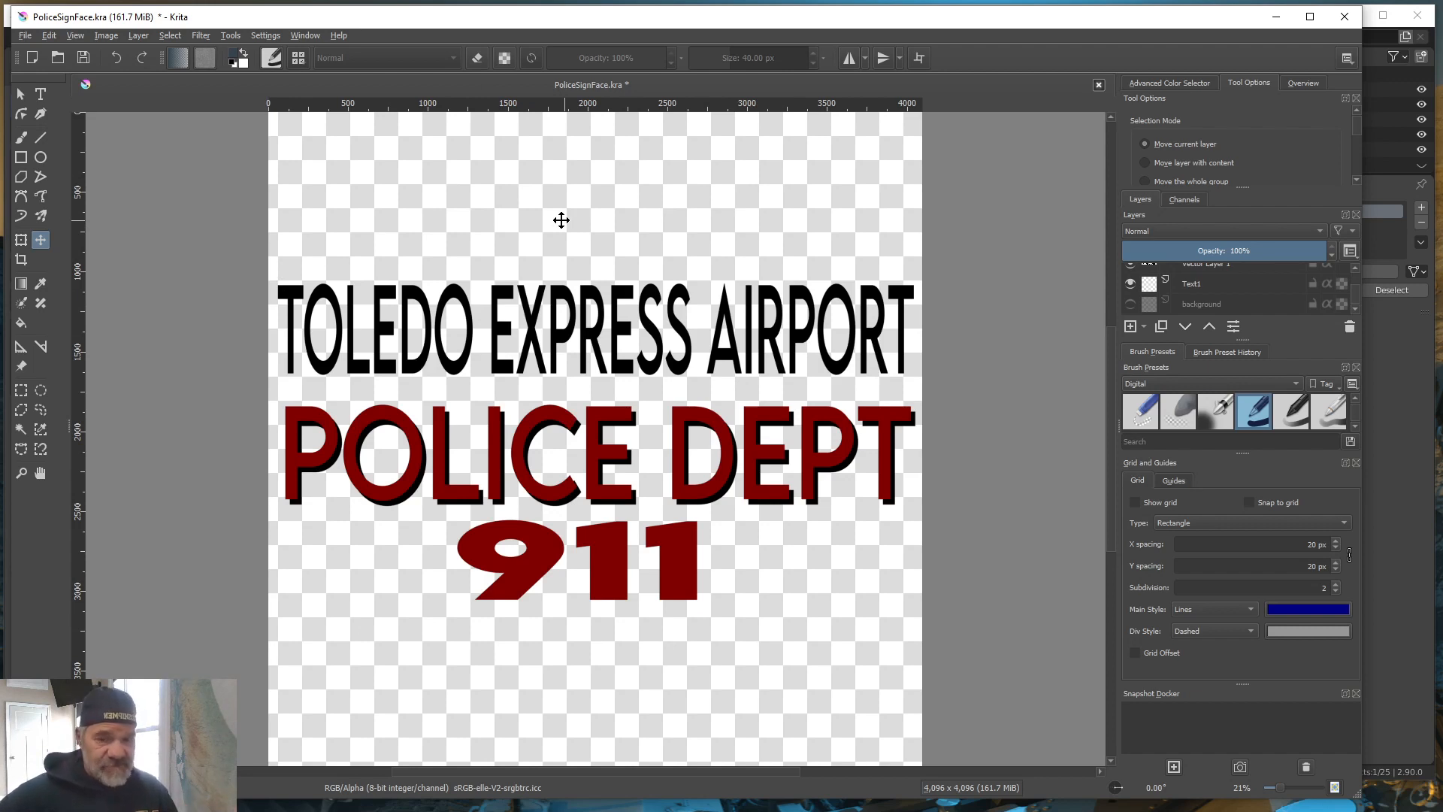
pyautogui.click(25, 35)
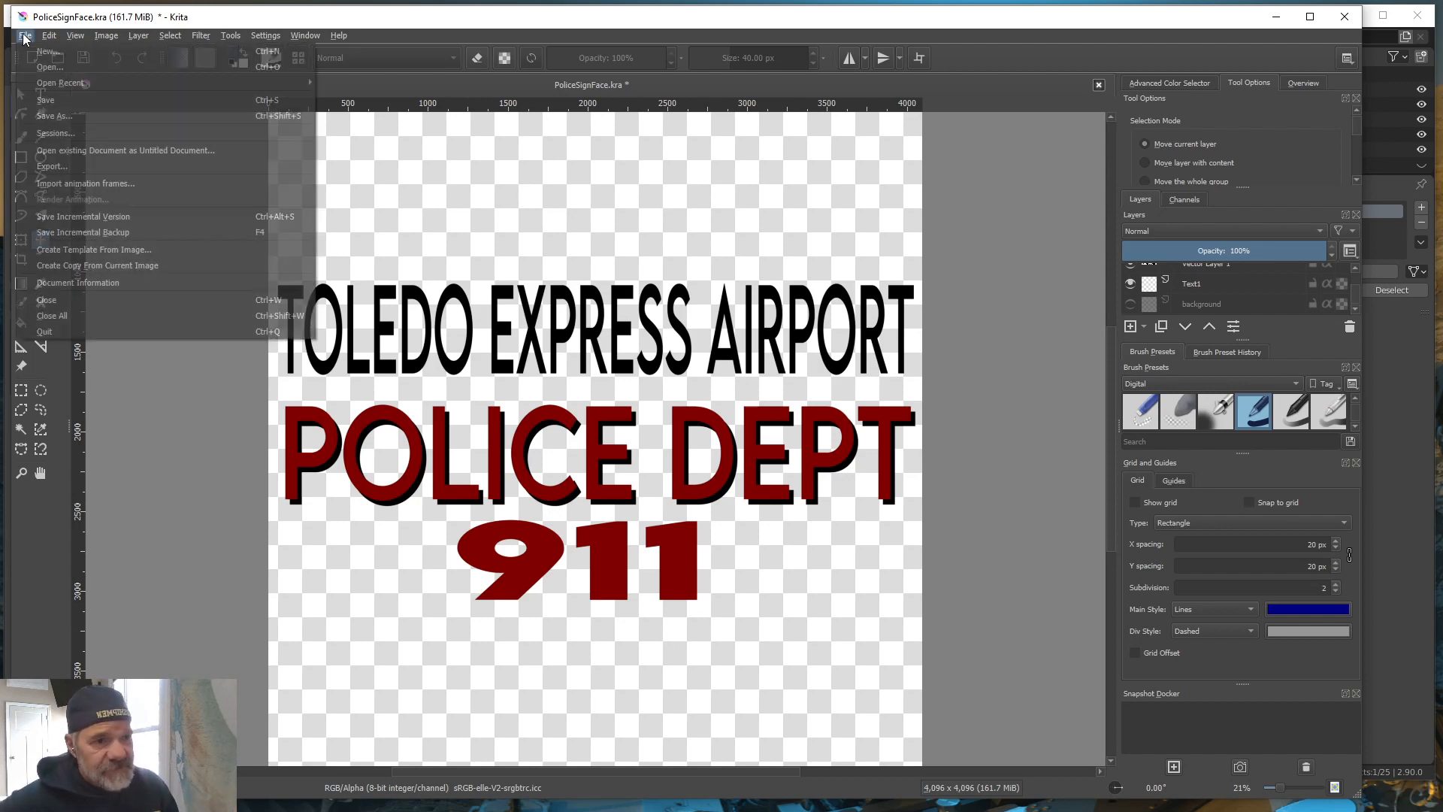
pyautogui.click(57, 164)
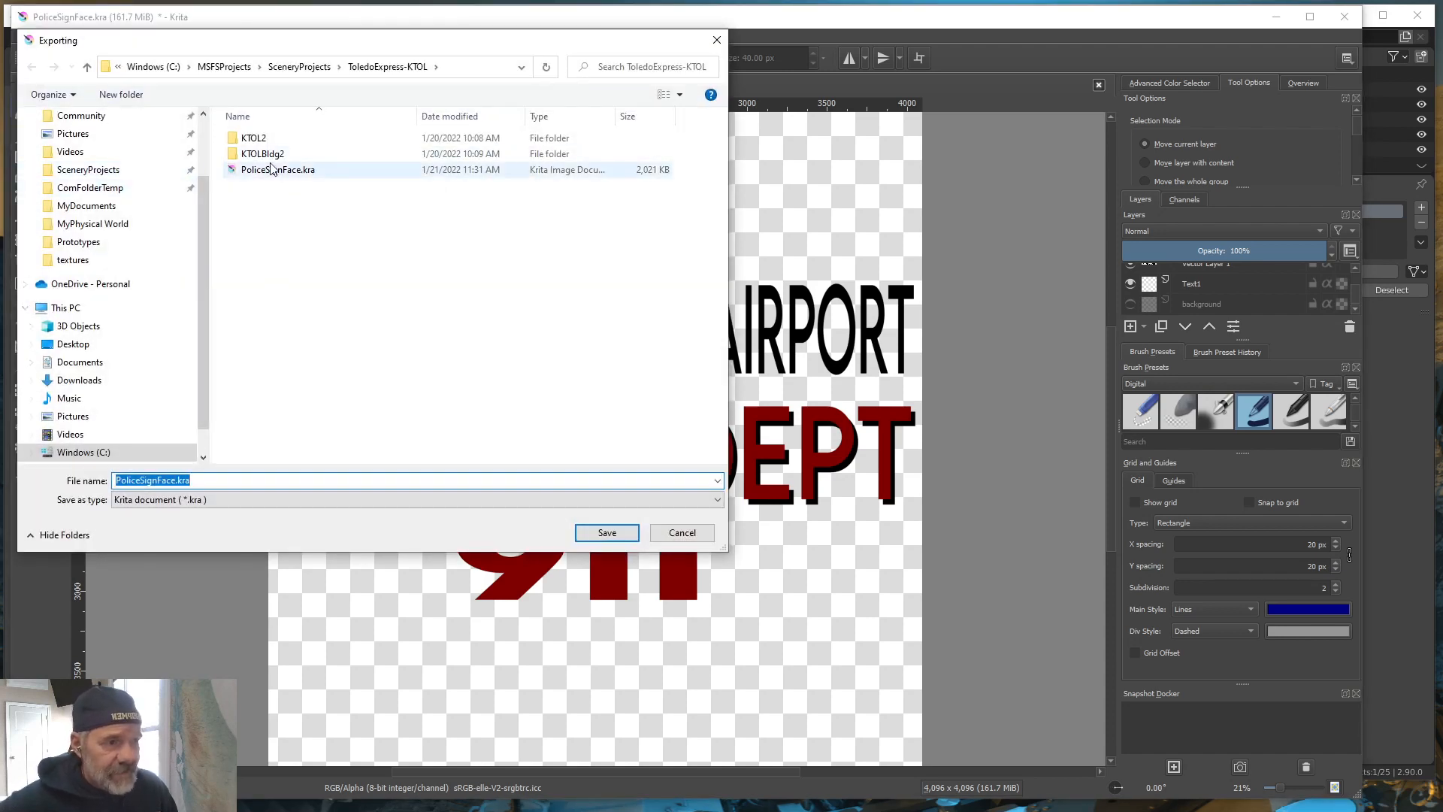
pyautogui.doubleClick(269, 155)
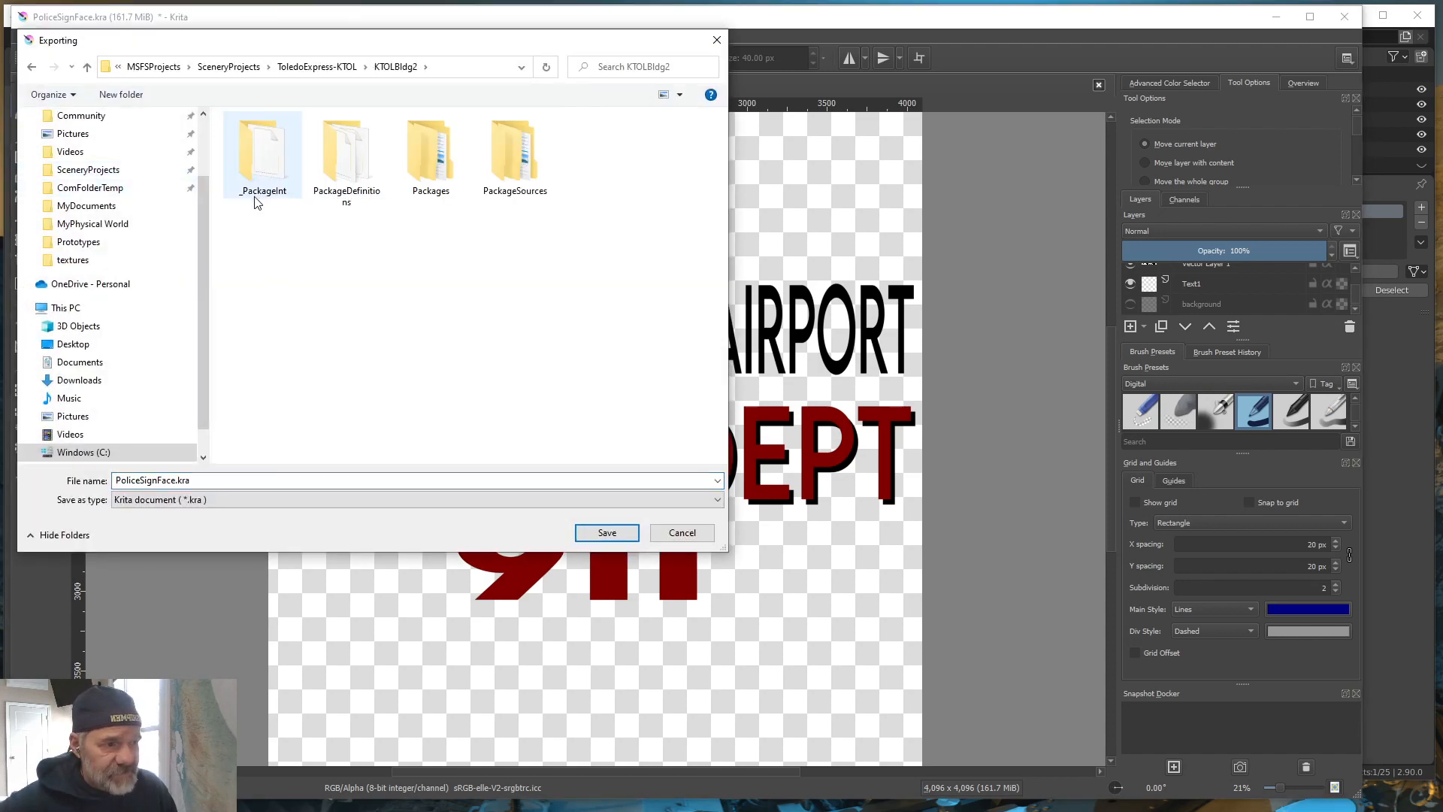
pyautogui.doubleClick(514, 171)
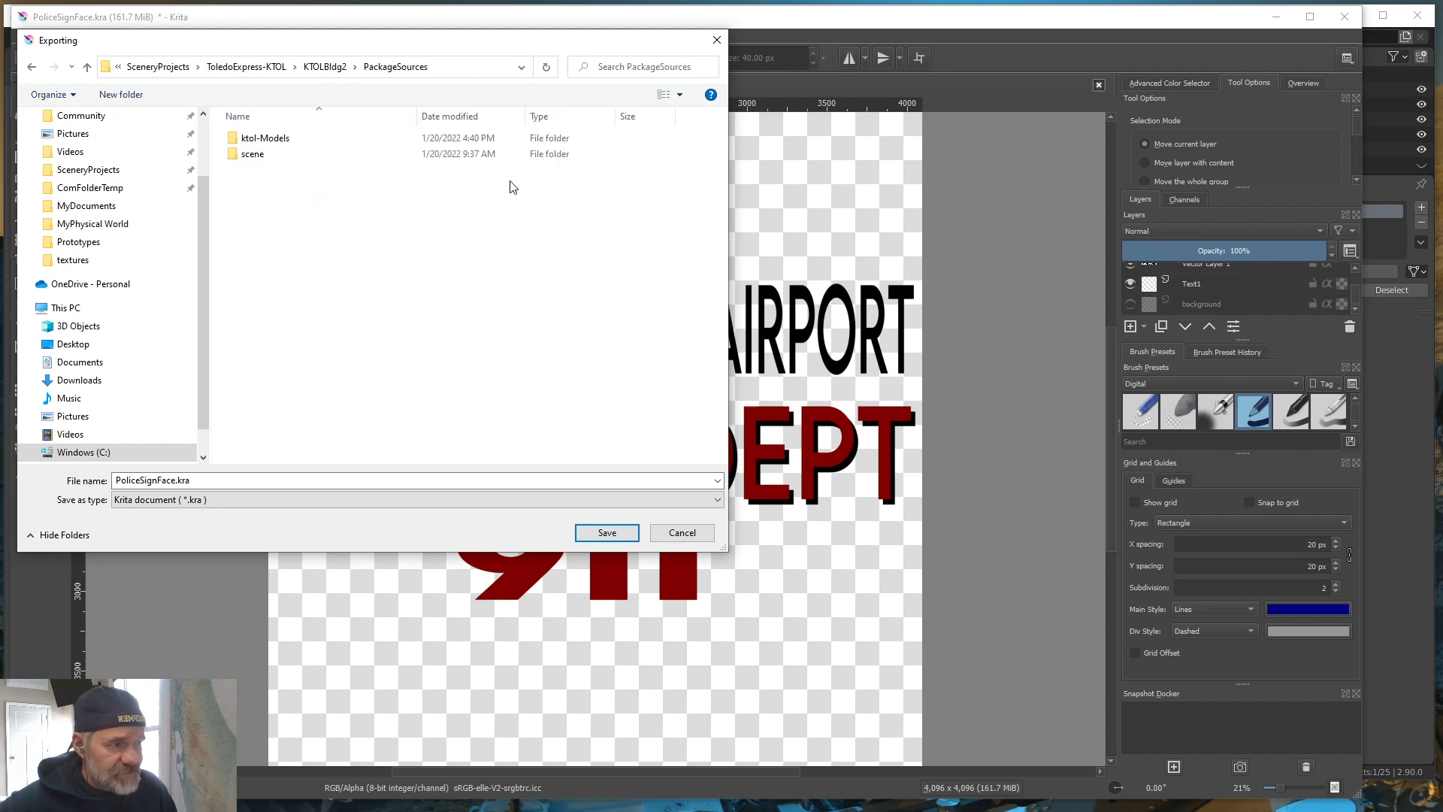
pyautogui.doubleClick(260, 140)
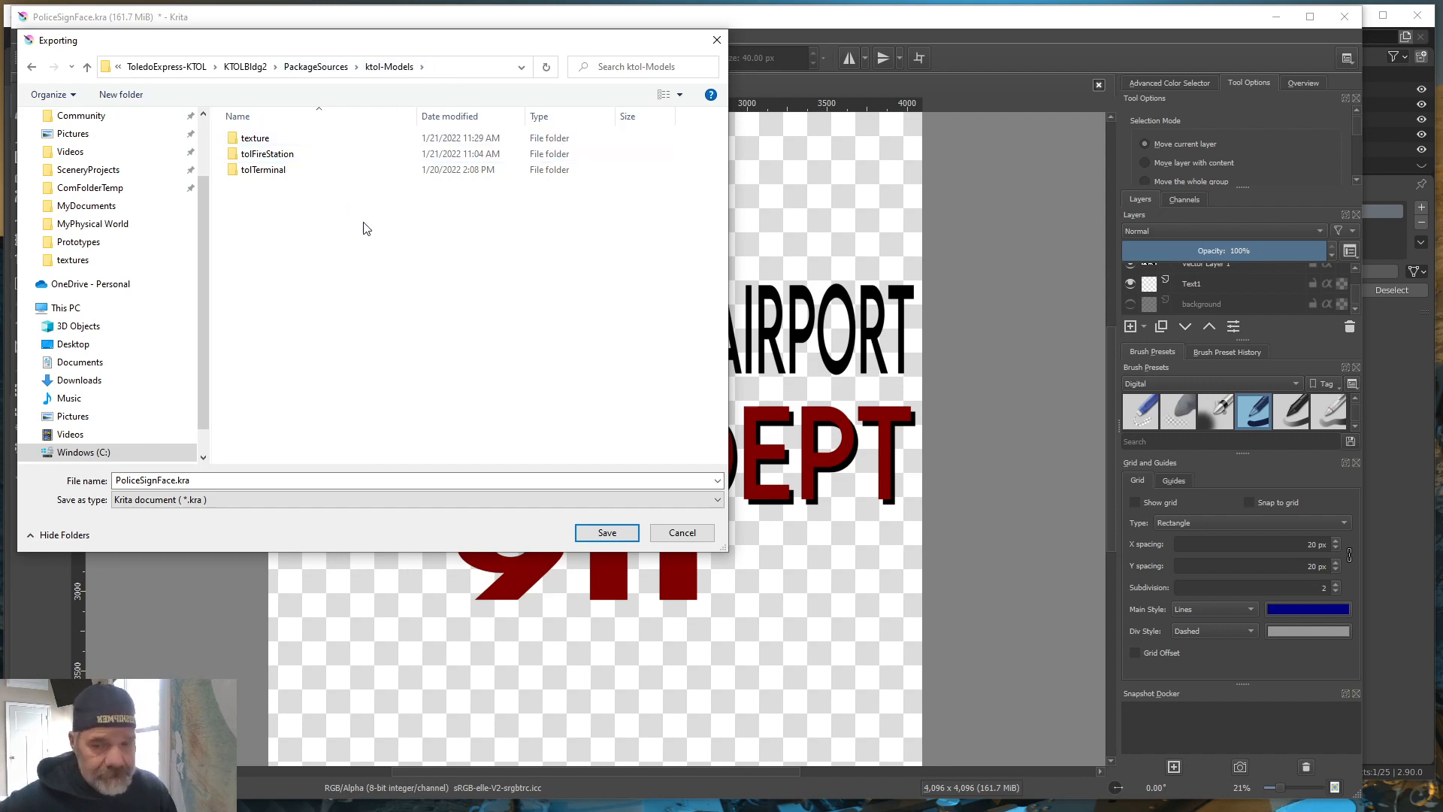
pyautogui.doubleClick(258, 140)
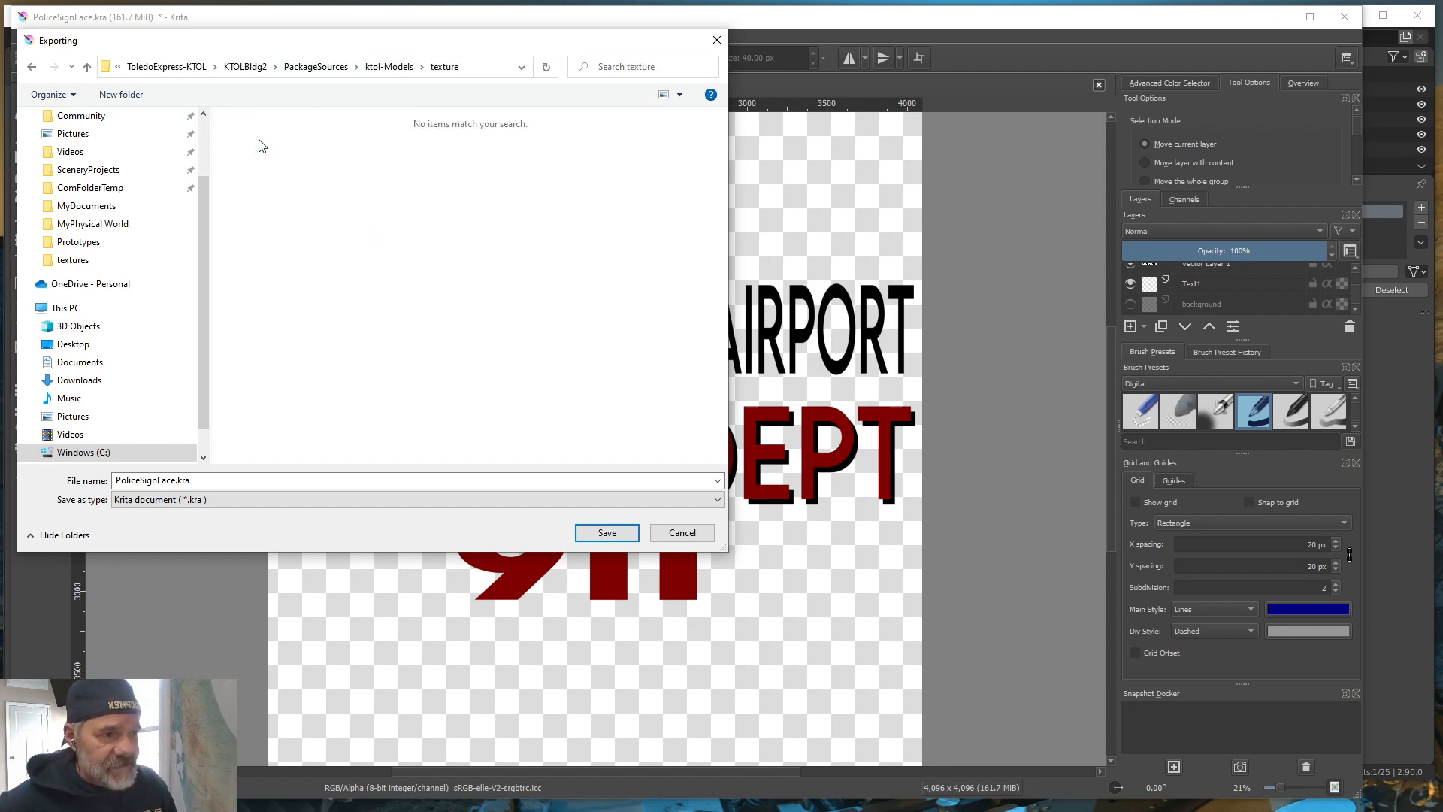
# Export the sign as a PNG image over the existing PoliceSignFace.png, accepting the replacement and the PNG options
pyautogui.click(704, 497)
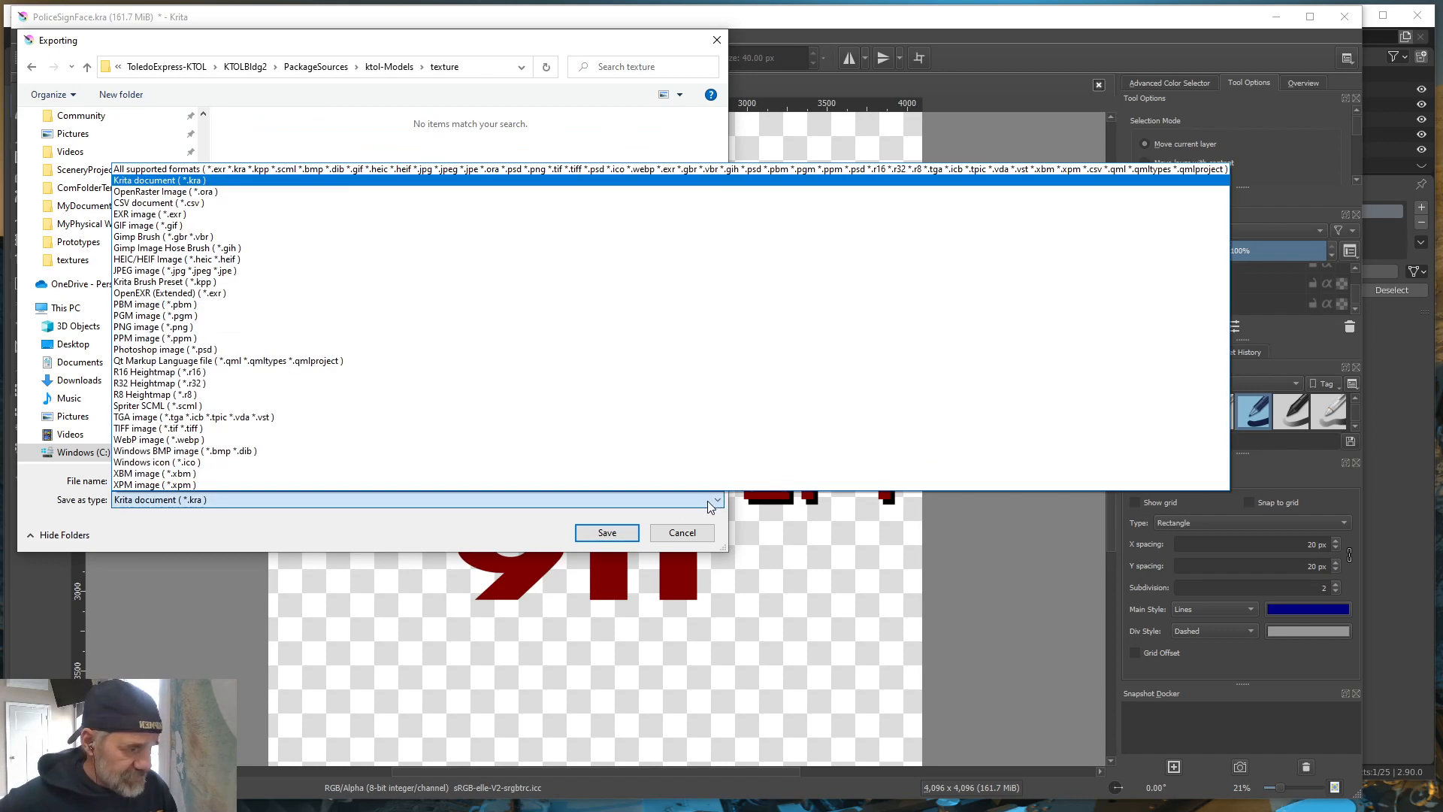
pyautogui.click(210, 327)
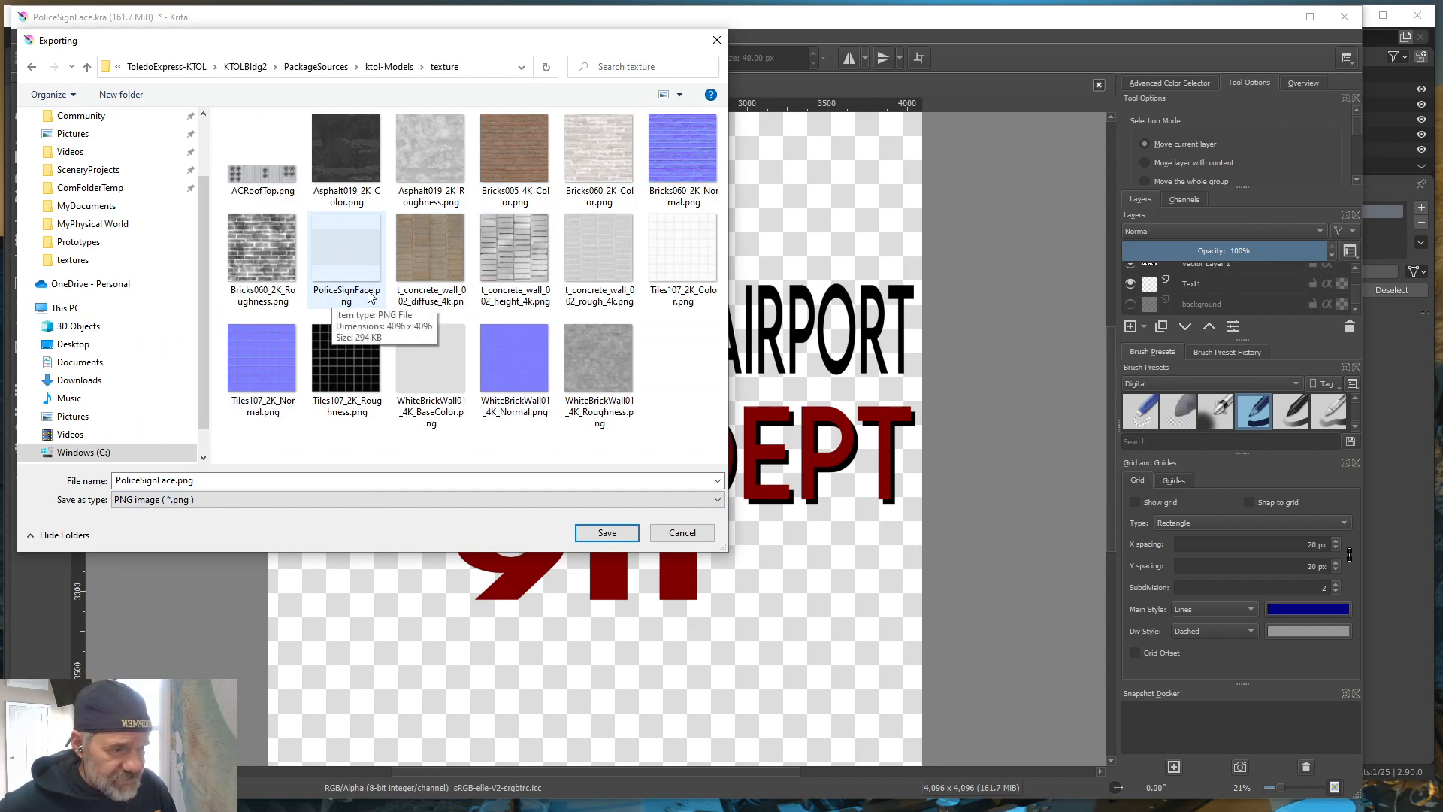
pyautogui.click(358, 261)
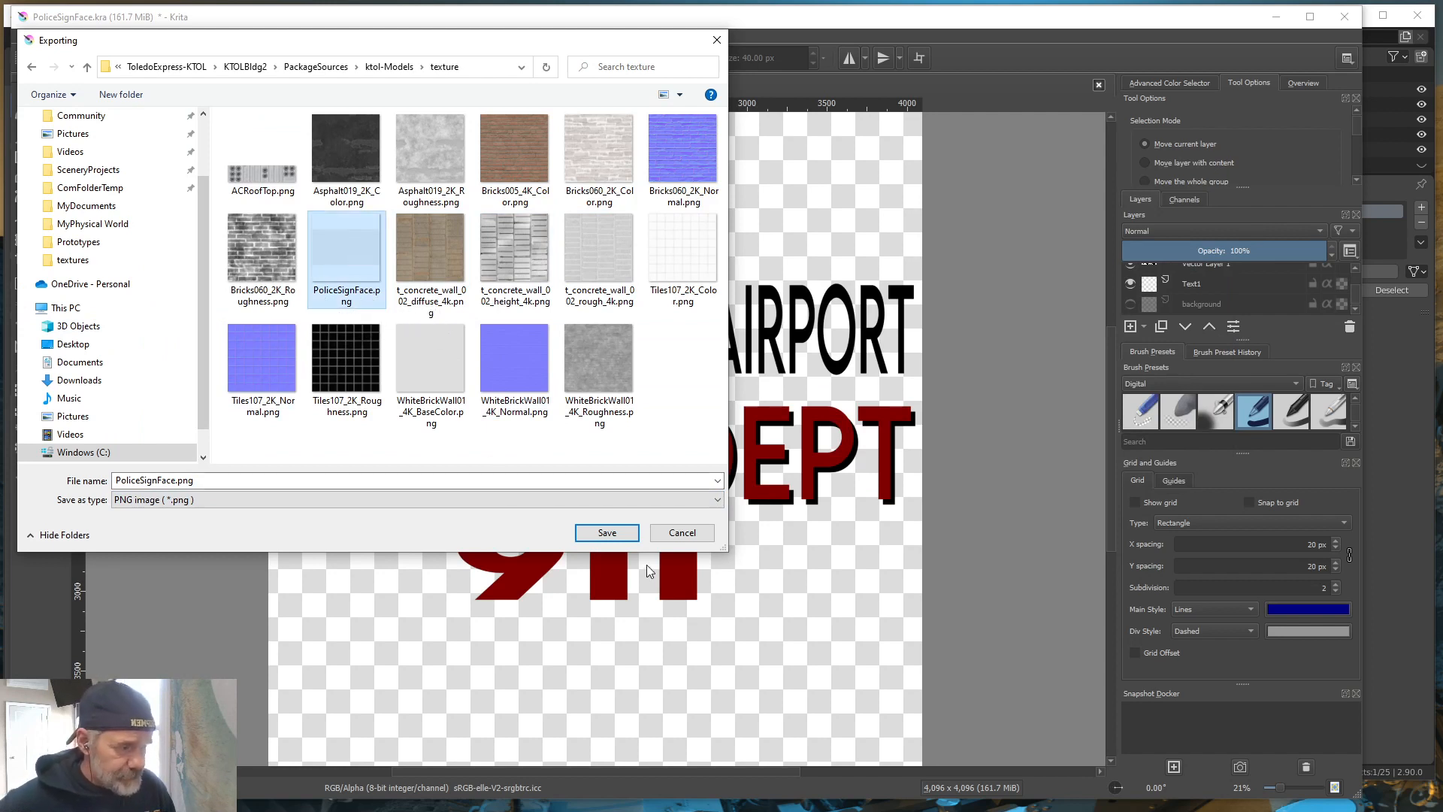
pyautogui.click(606, 536)
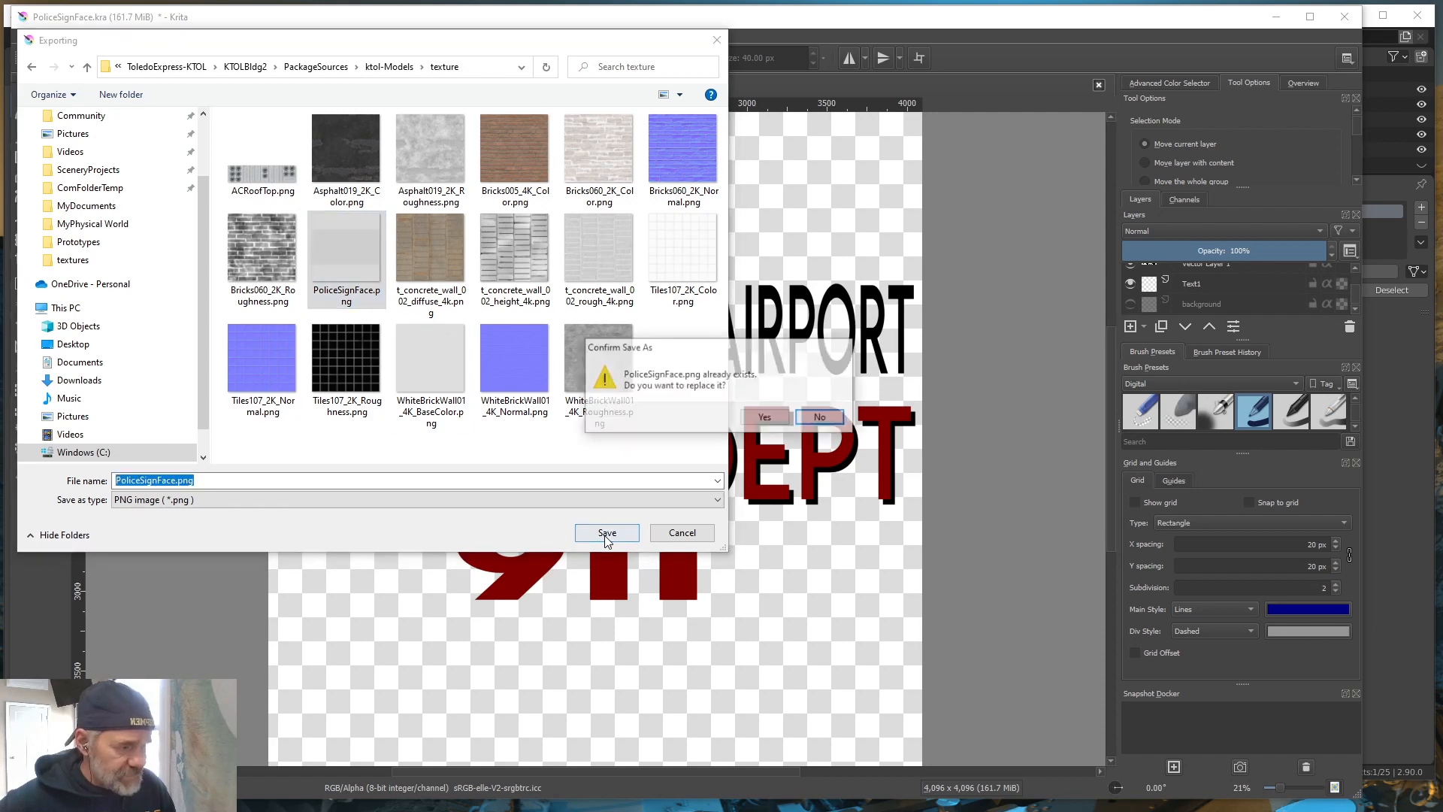
pyautogui.click(770, 418)
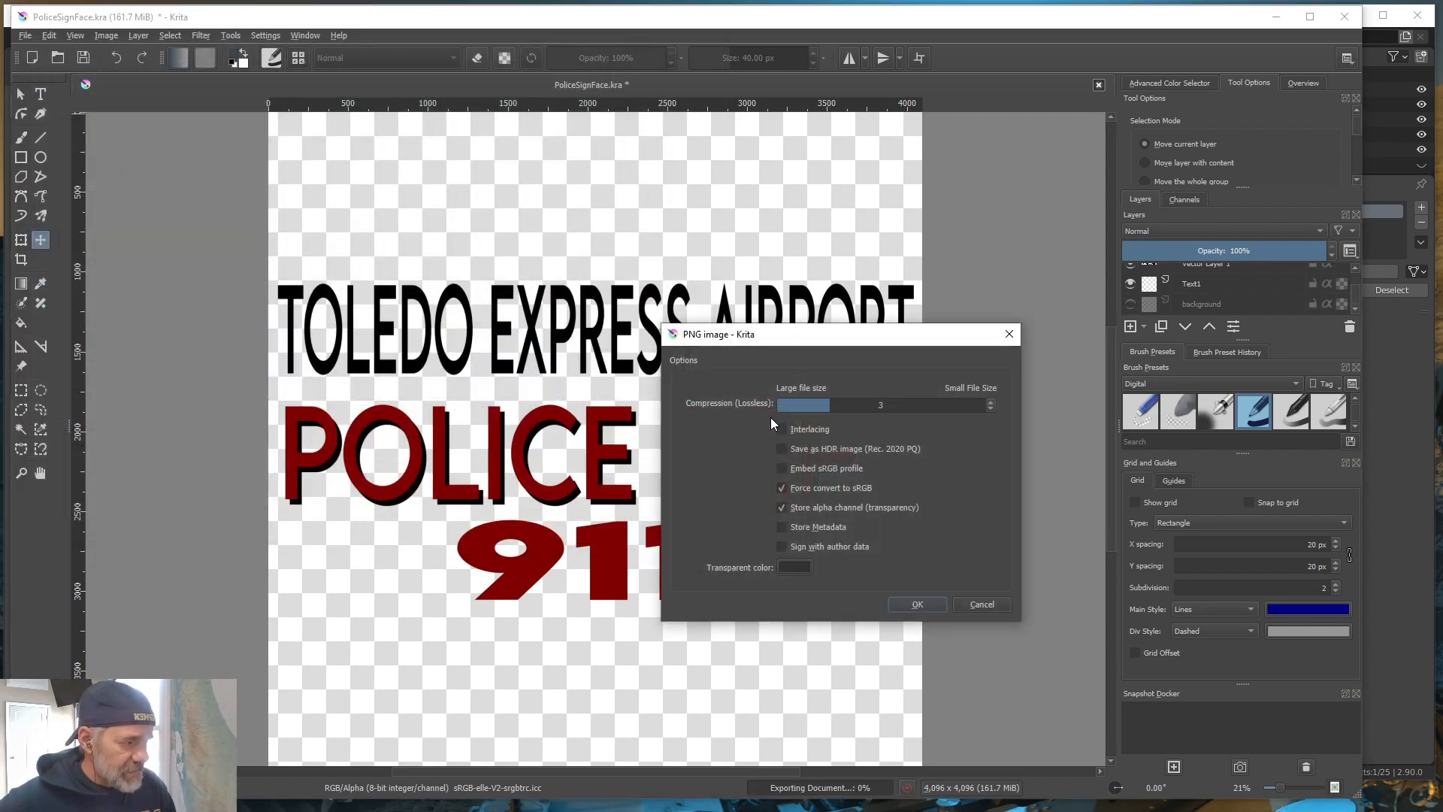
pyautogui.click(917, 604)
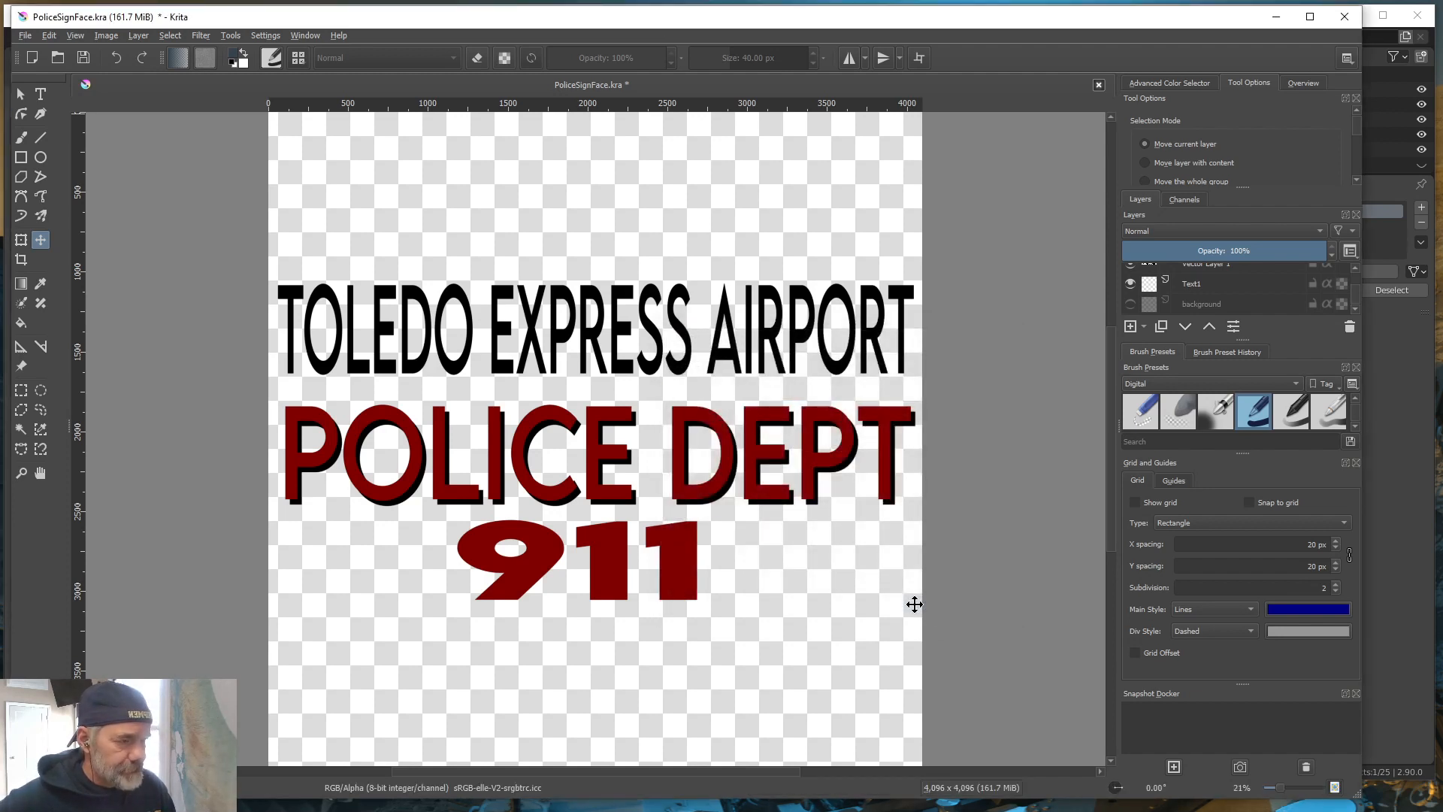
# Switch to Blender and give the PoliceSignFace object a new material named Police
pyautogui.click(1275, 16)
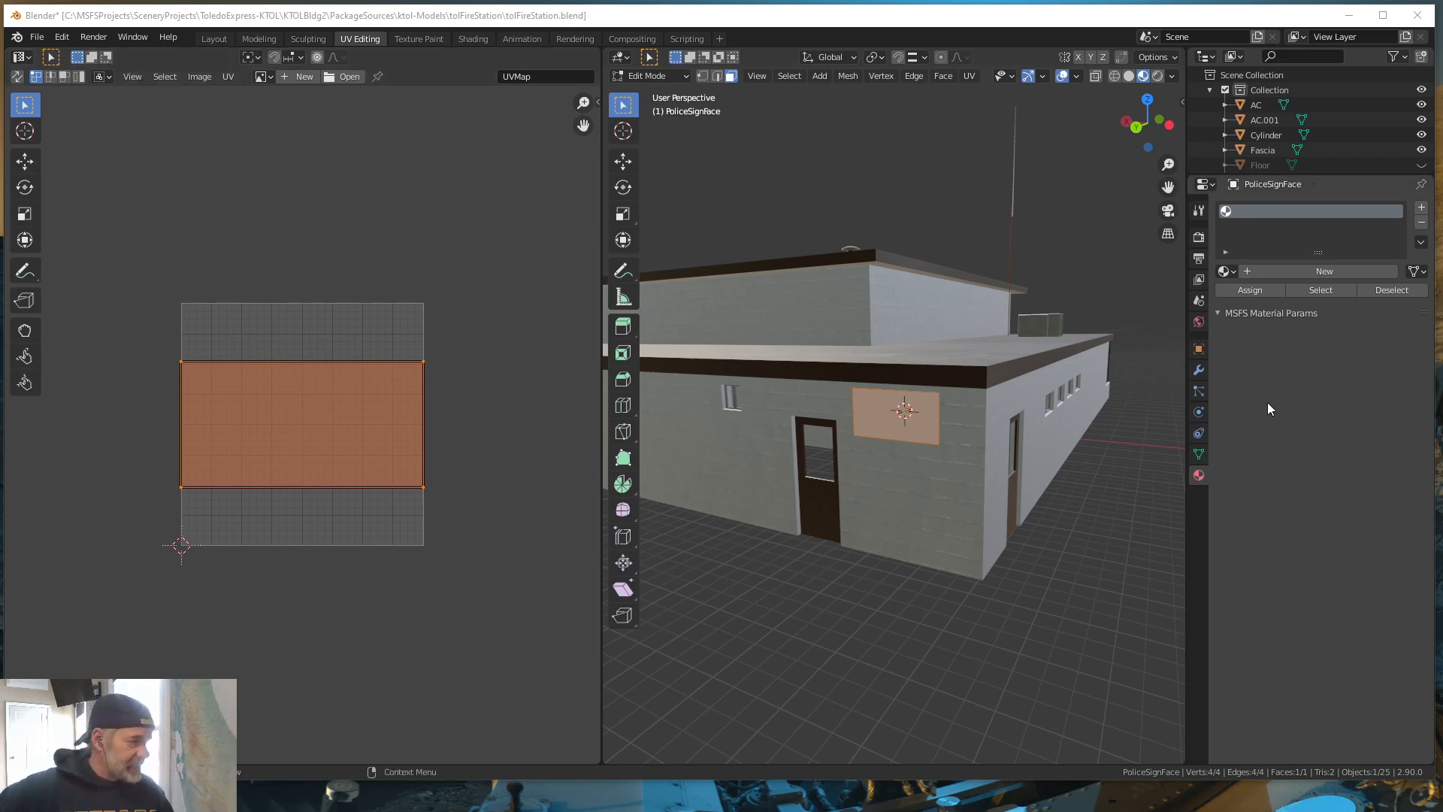
pyautogui.click(1291, 269)
pyautogui.click(1291, 271)
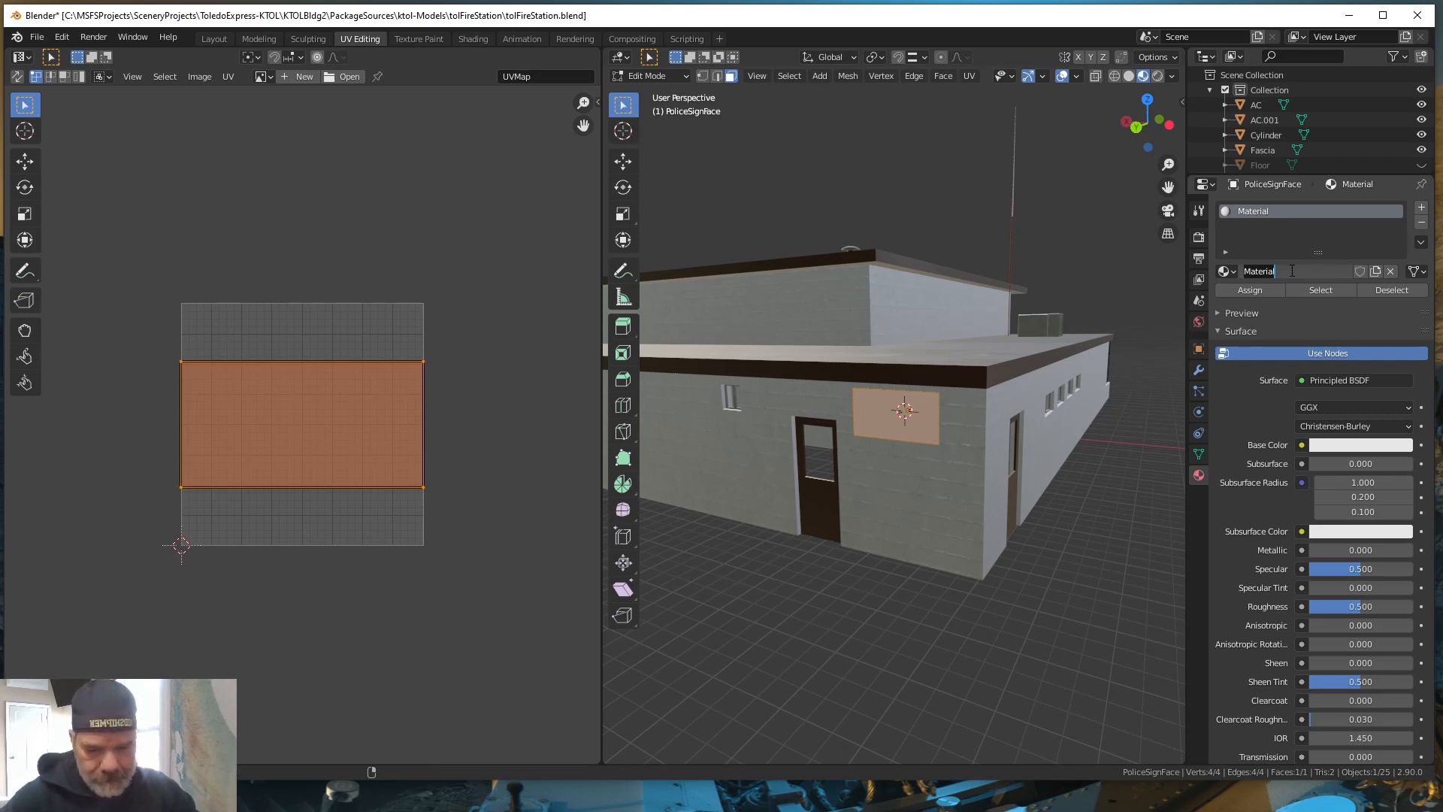
pyautogui.write('P')
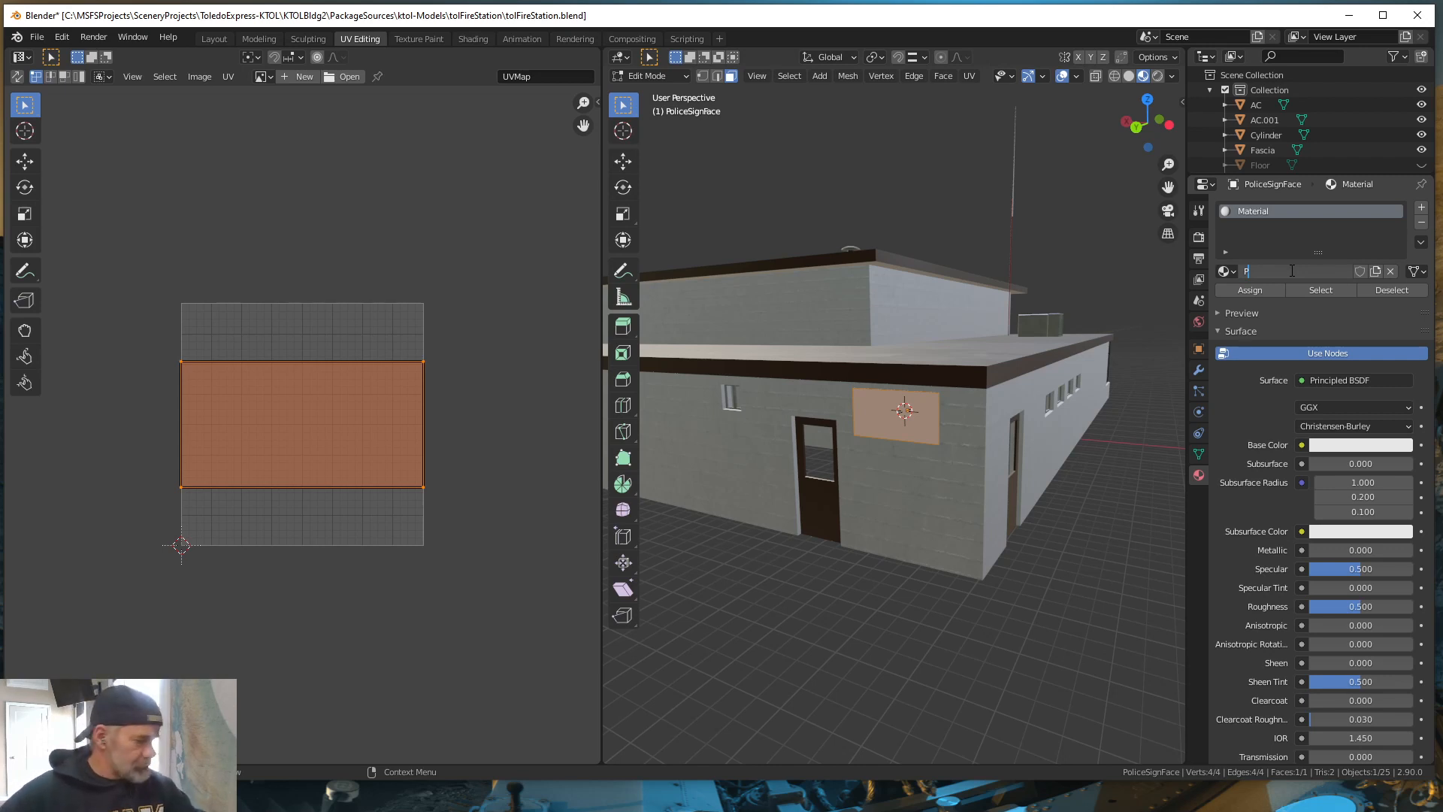
pyautogui.write('olicw')
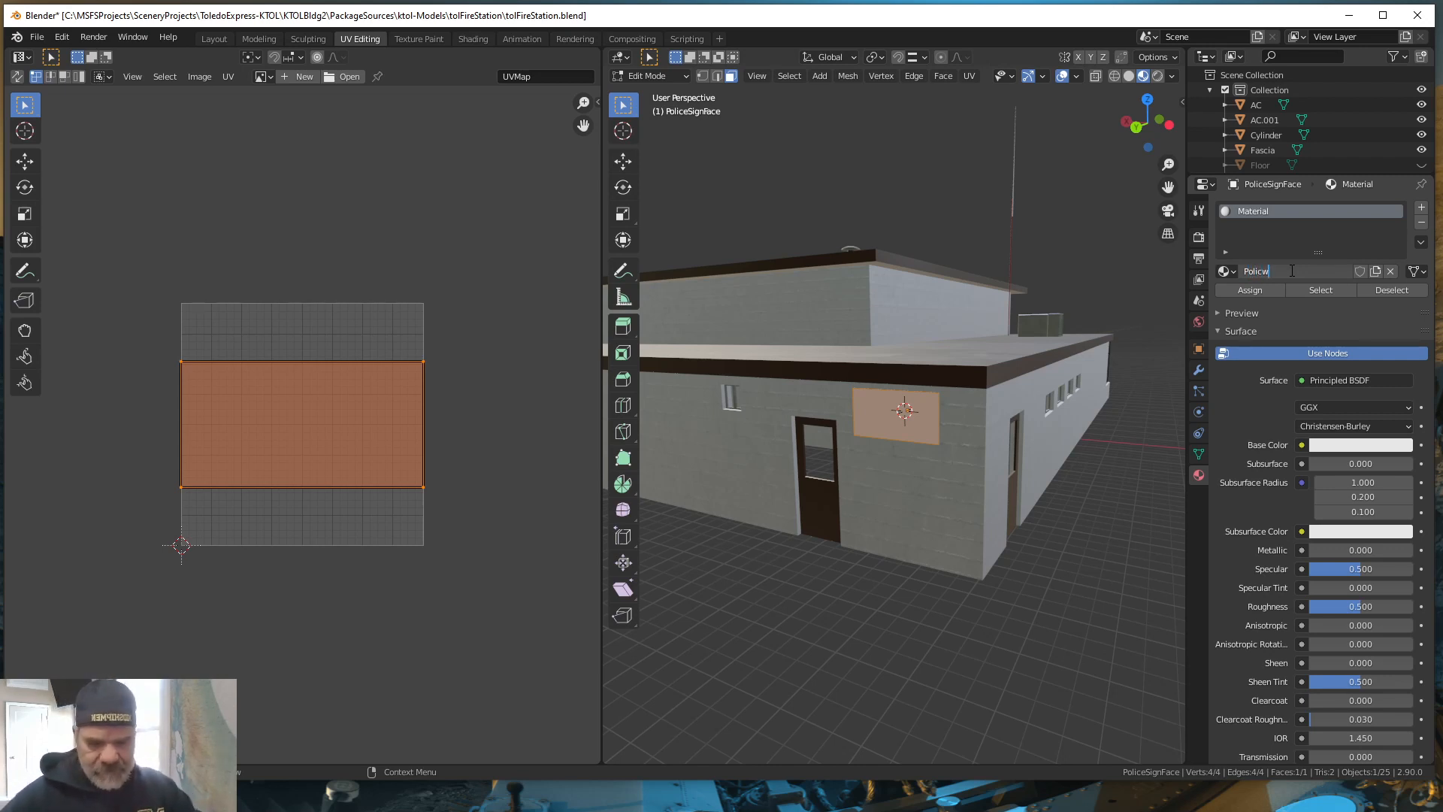
pyautogui.press('BackSpace')
pyautogui.write('e')
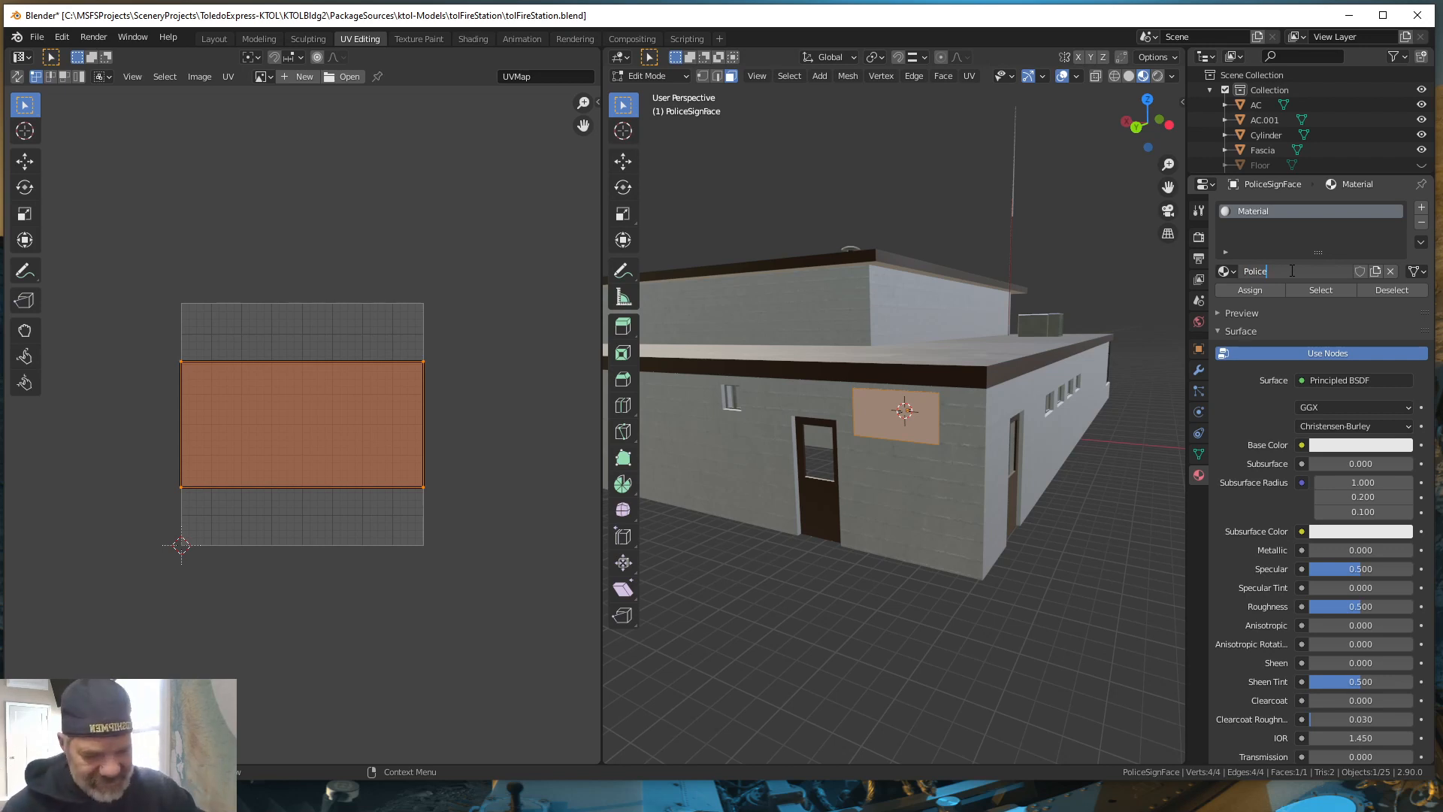
pyautogui.press('Return')
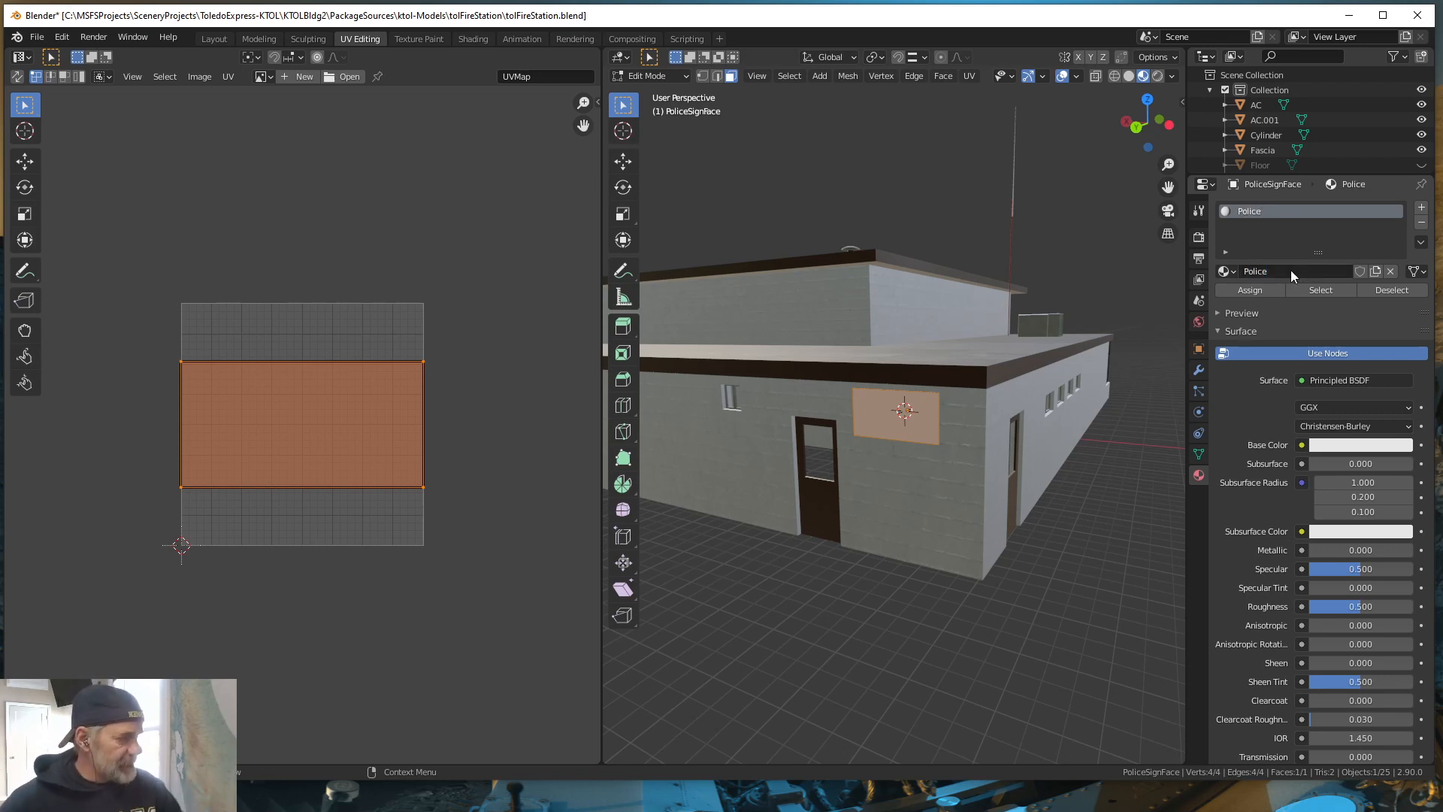
# Set the Police material's MSFS material mode to MSFS Standard
pyautogui.scroll(-3, 1301, 589)
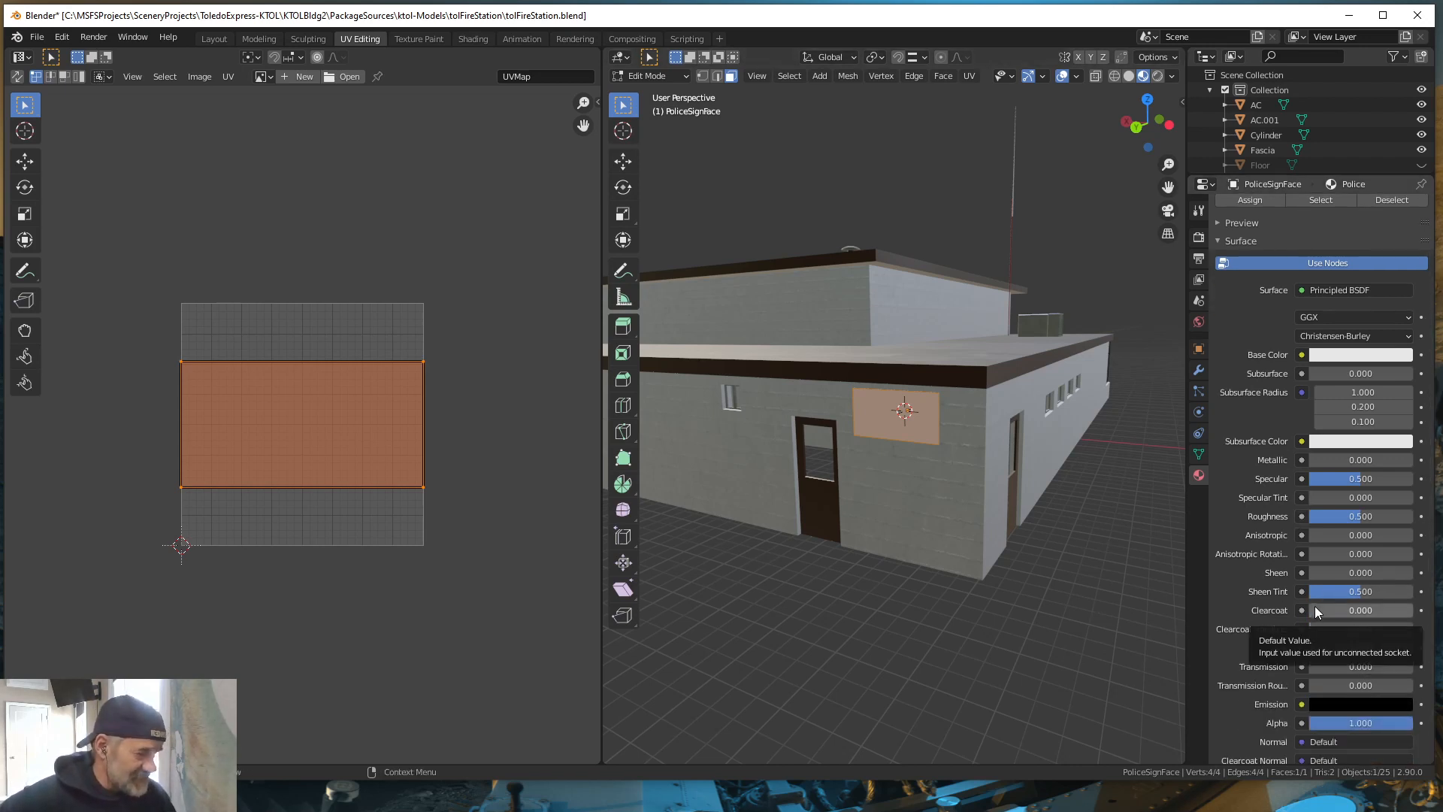
pyautogui.scroll(-7, 1315, 606)
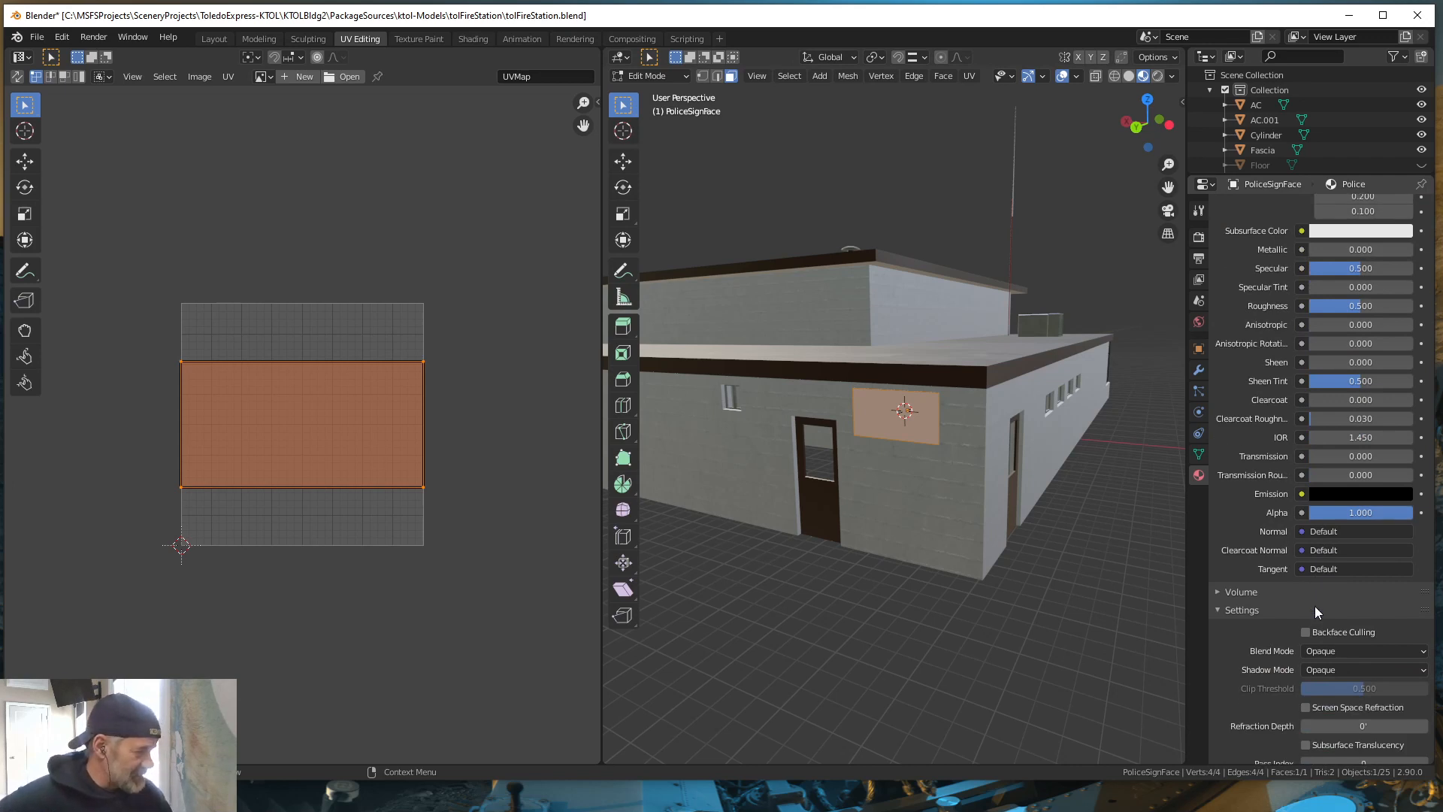
pyautogui.scroll(-4, 1314, 606)
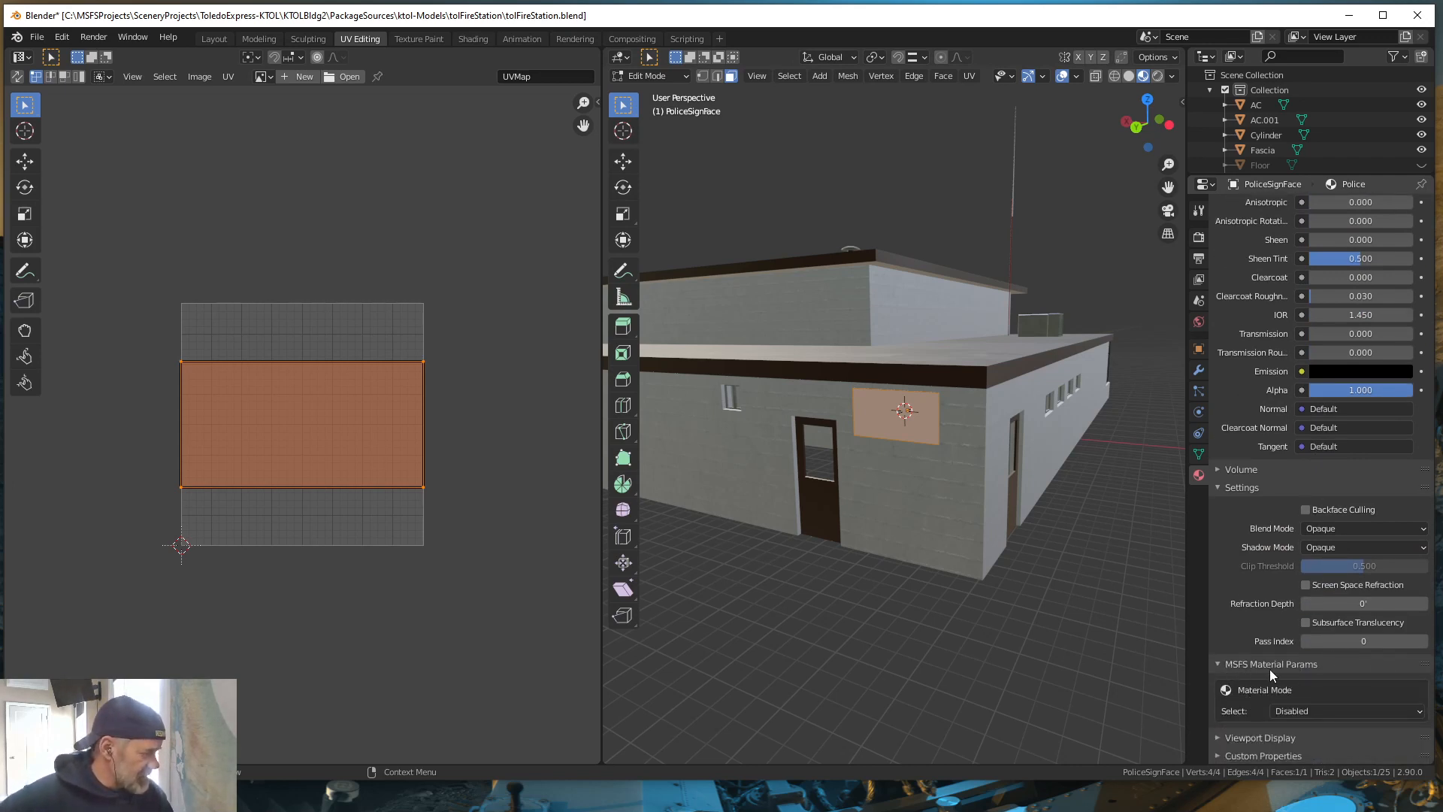
pyautogui.click(1420, 712)
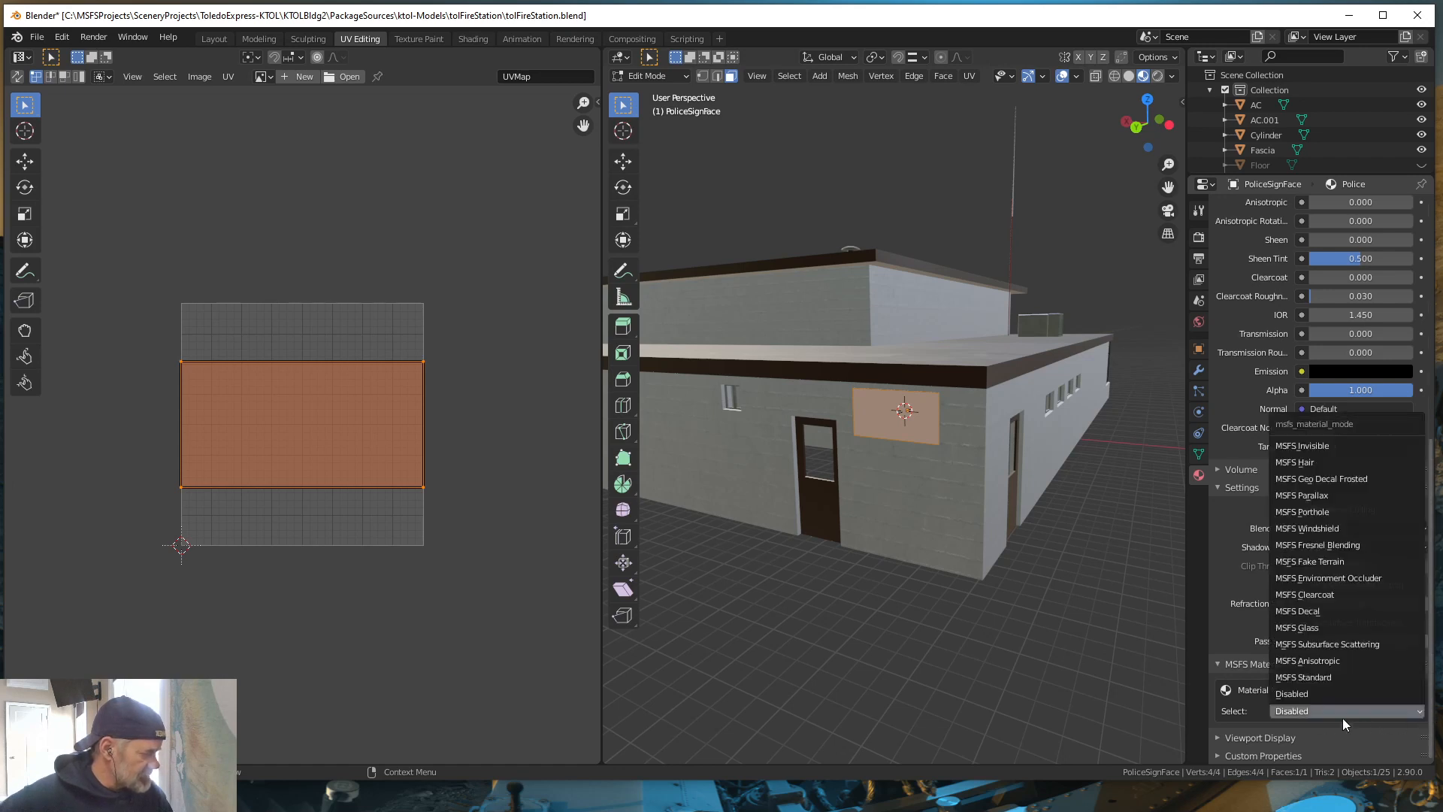
pyautogui.click(1321, 675)
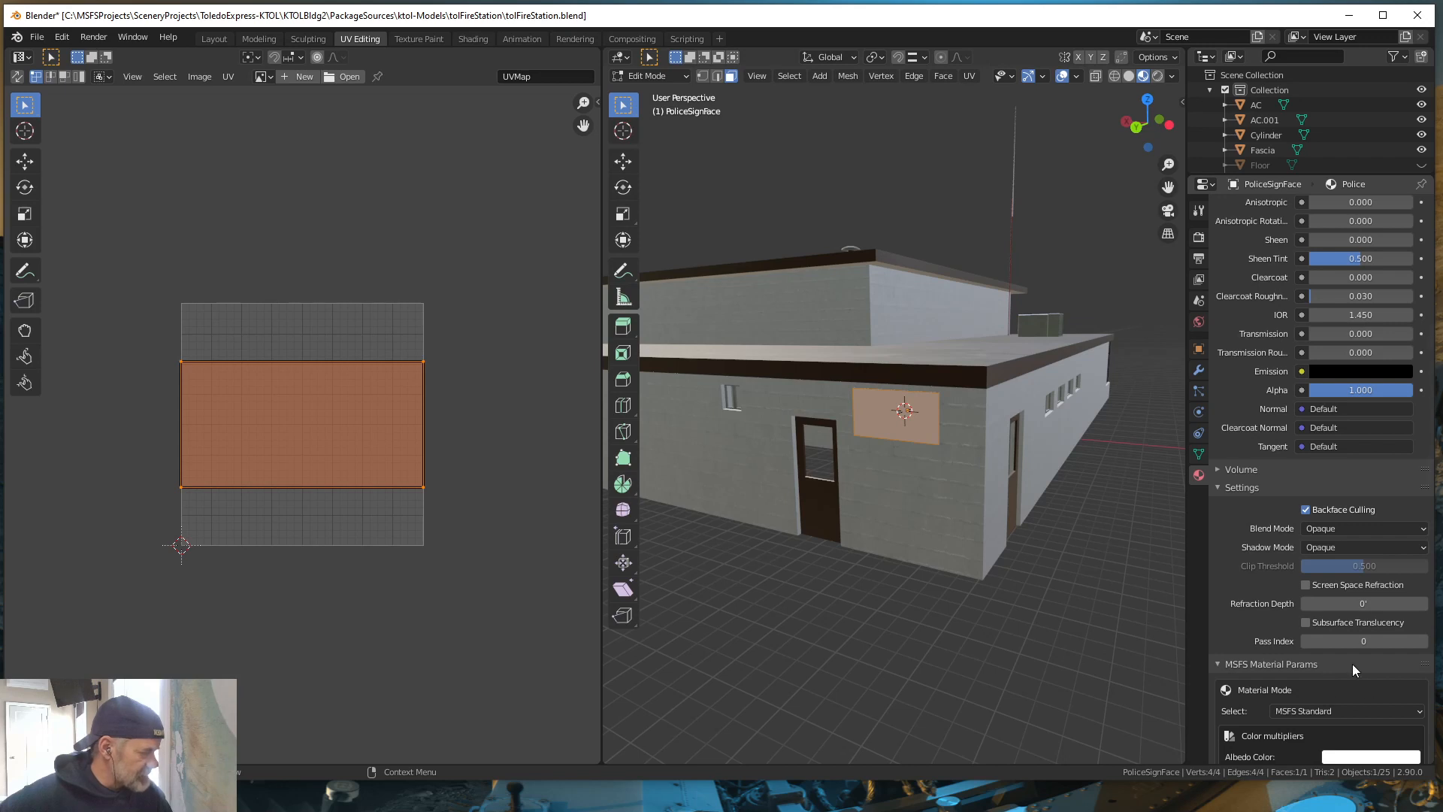
# Load PoliceSignFace.png from the ktol-Models texture folder as the Police material's albedo texture map
pyautogui.scroll(-2, 1350, 661)
pyautogui.scroll(-6, 1350, 656)
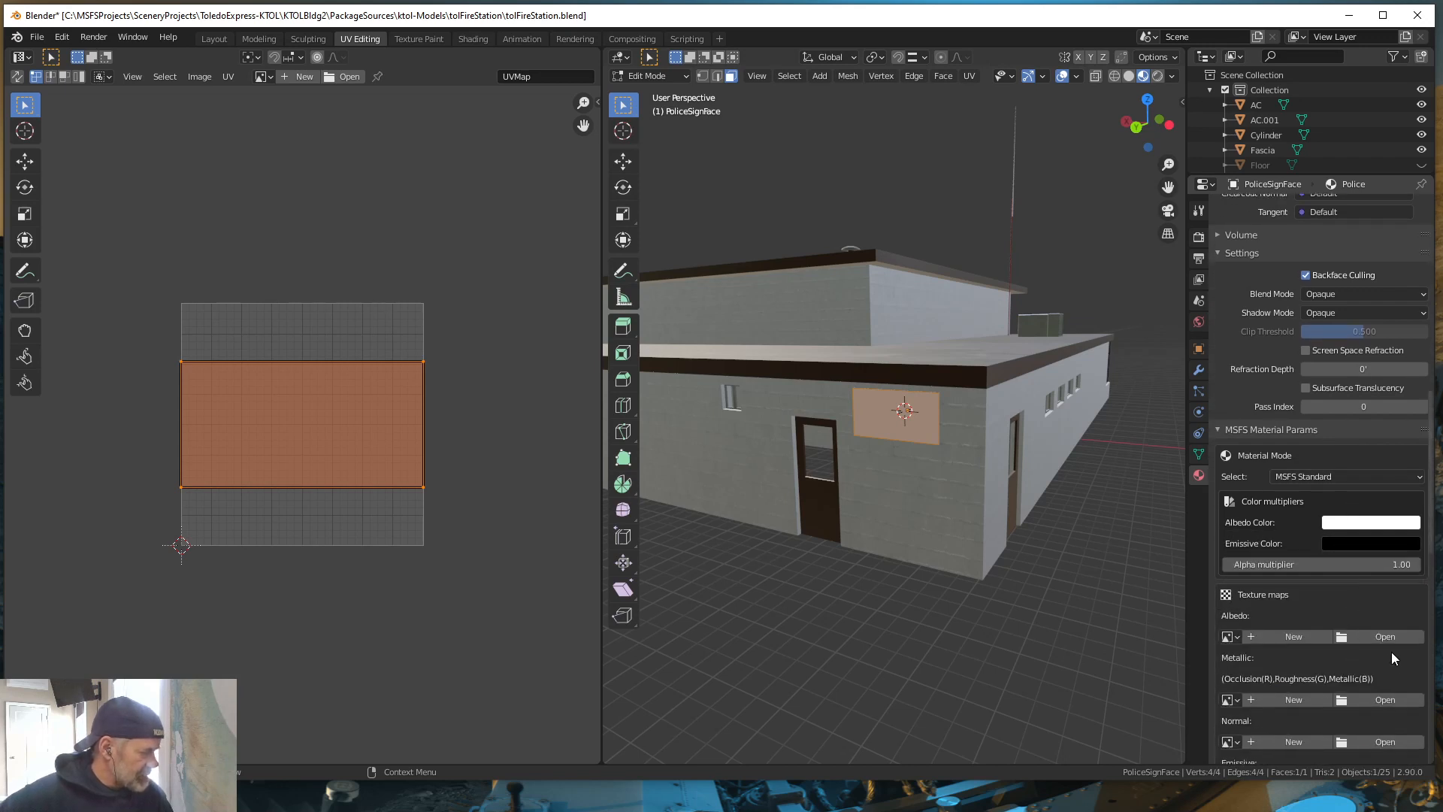
pyautogui.click(1381, 637)
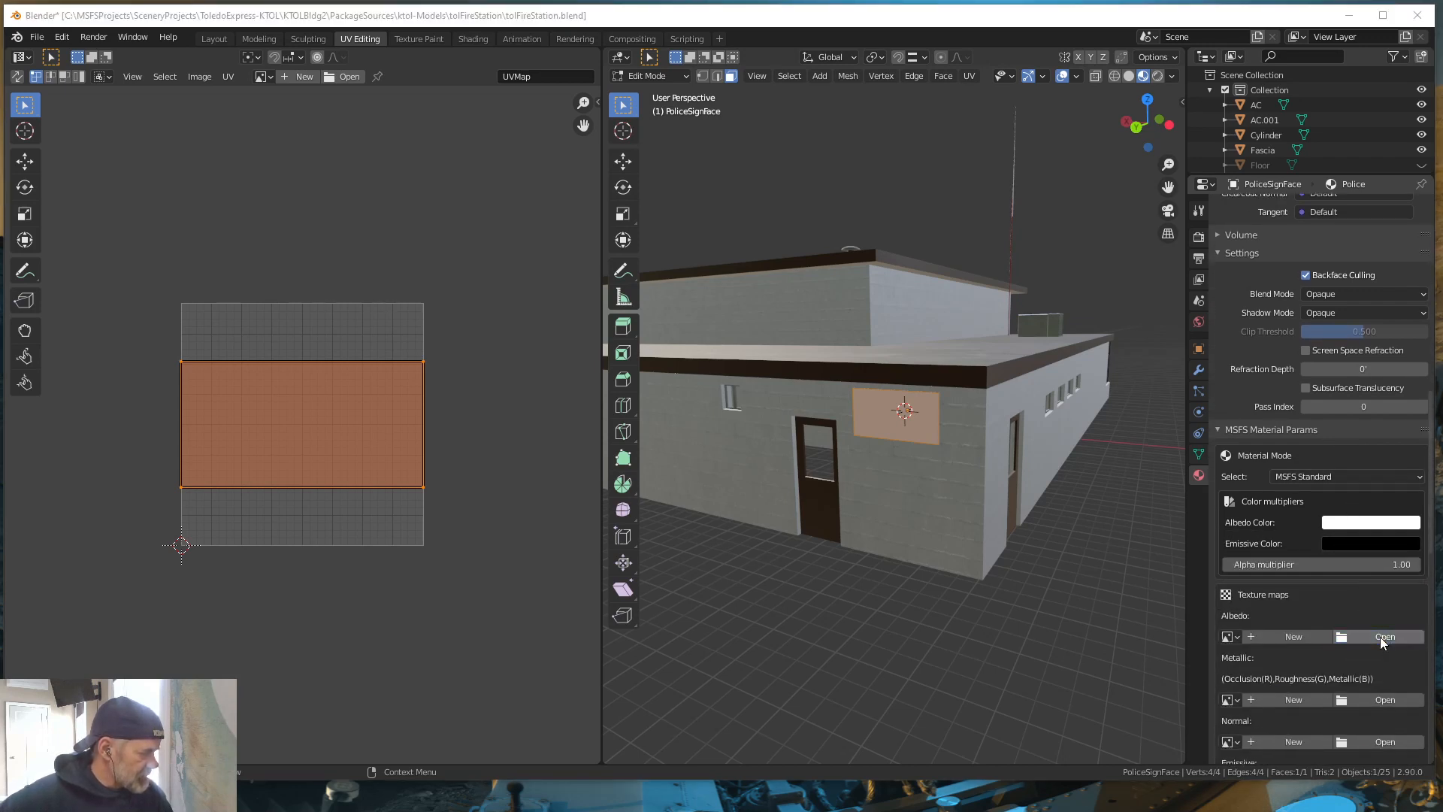
pyautogui.moveTo(0, 194); pyautogui.dragTo(561, 190)
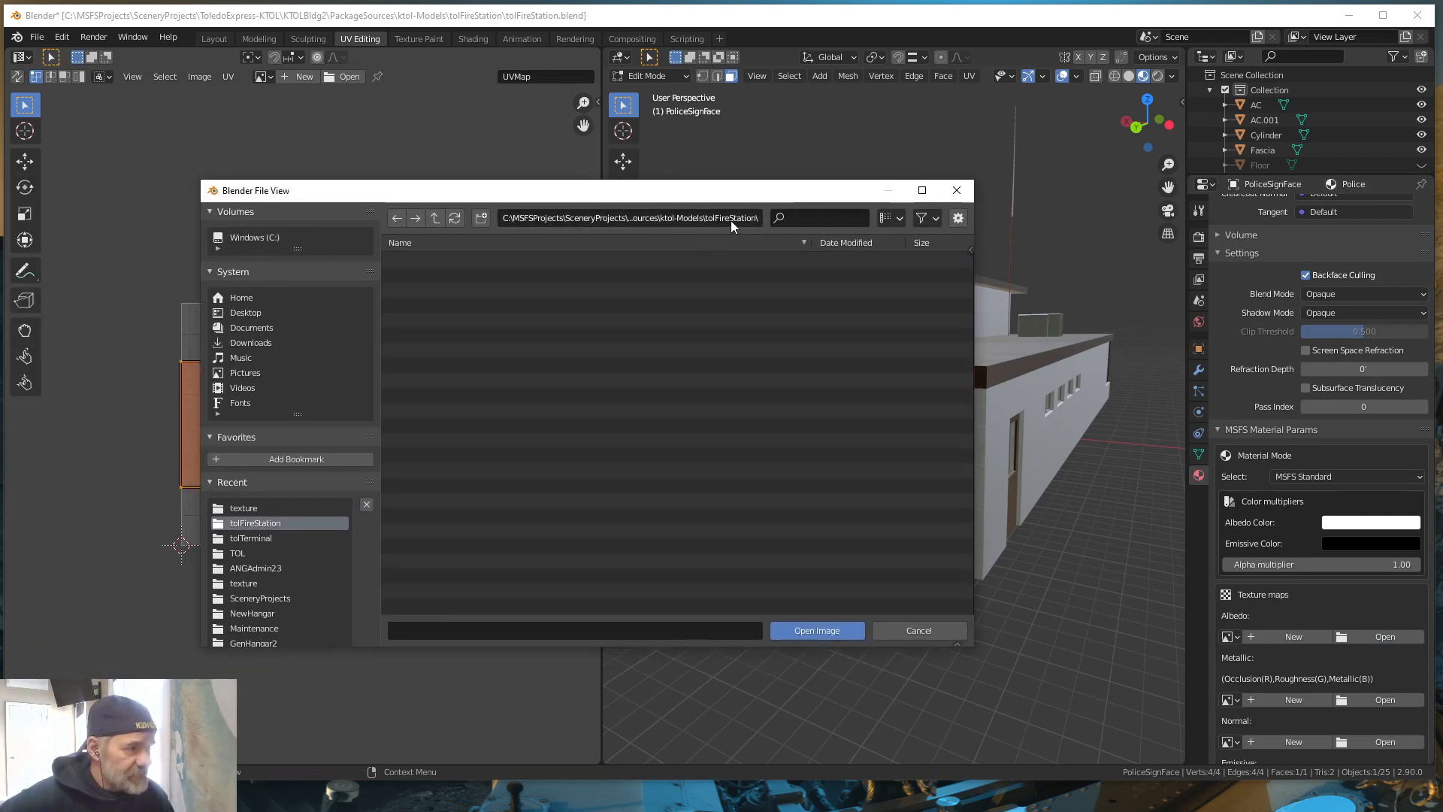
pyautogui.click(434, 217)
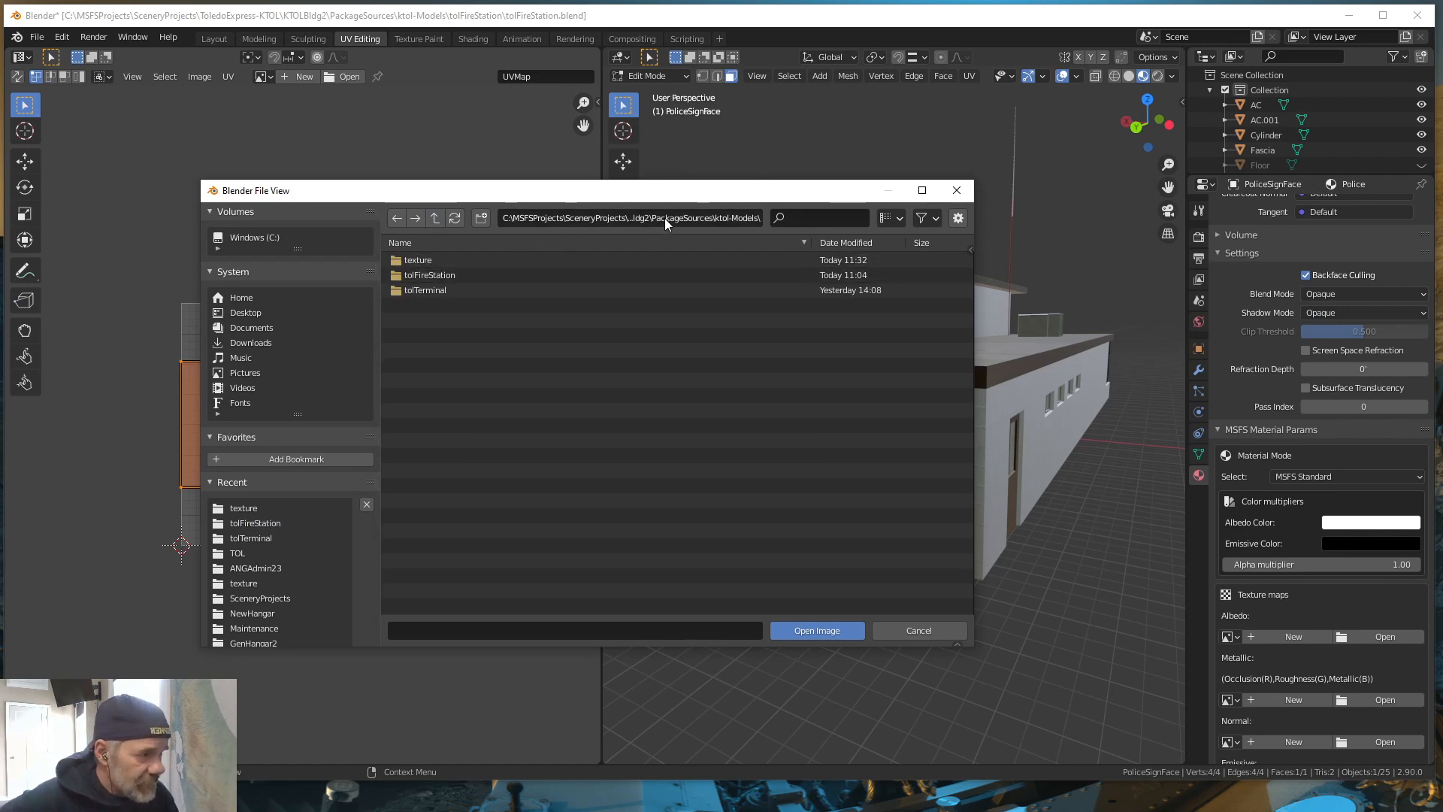
pyautogui.click(414, 260)
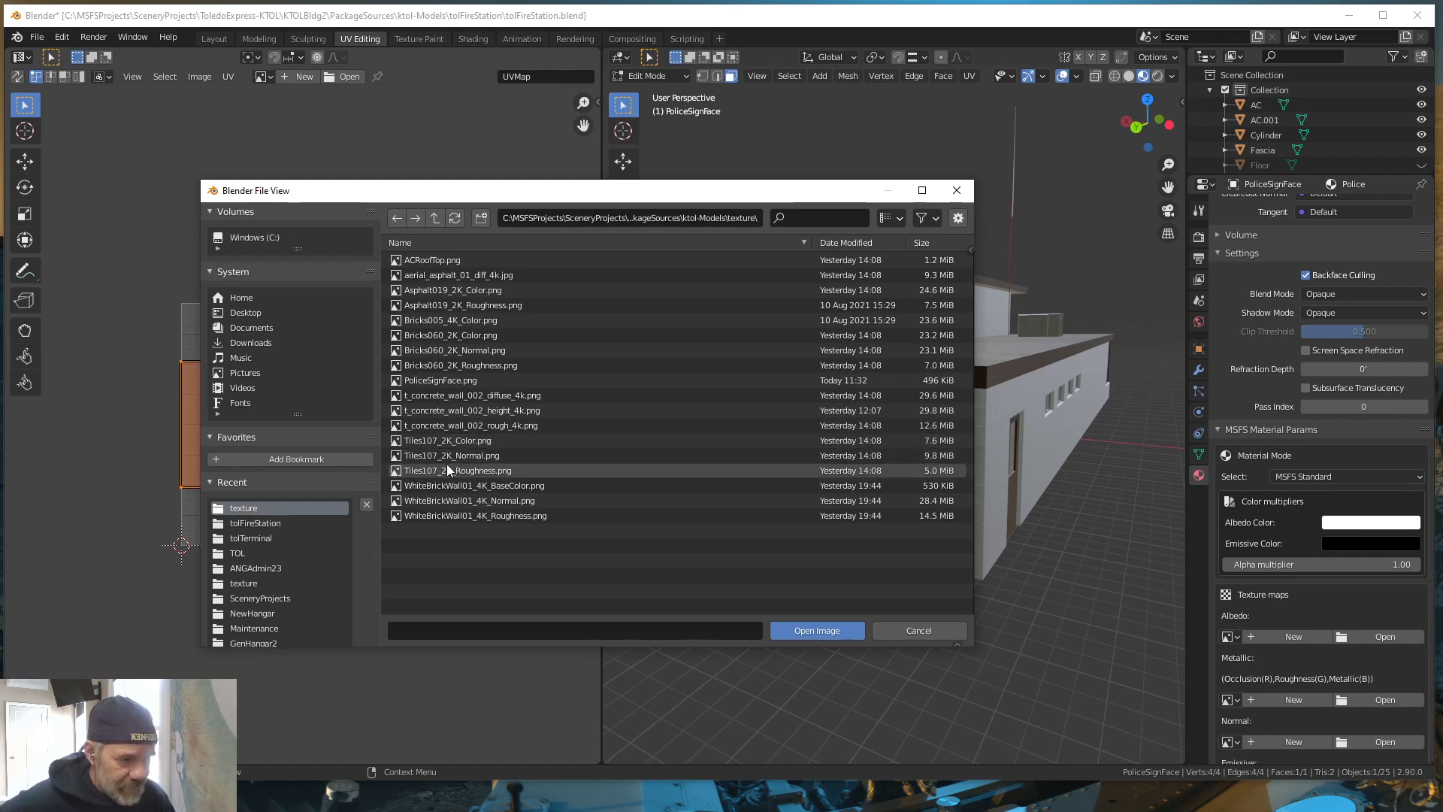
pyautogui.click(436, 381)
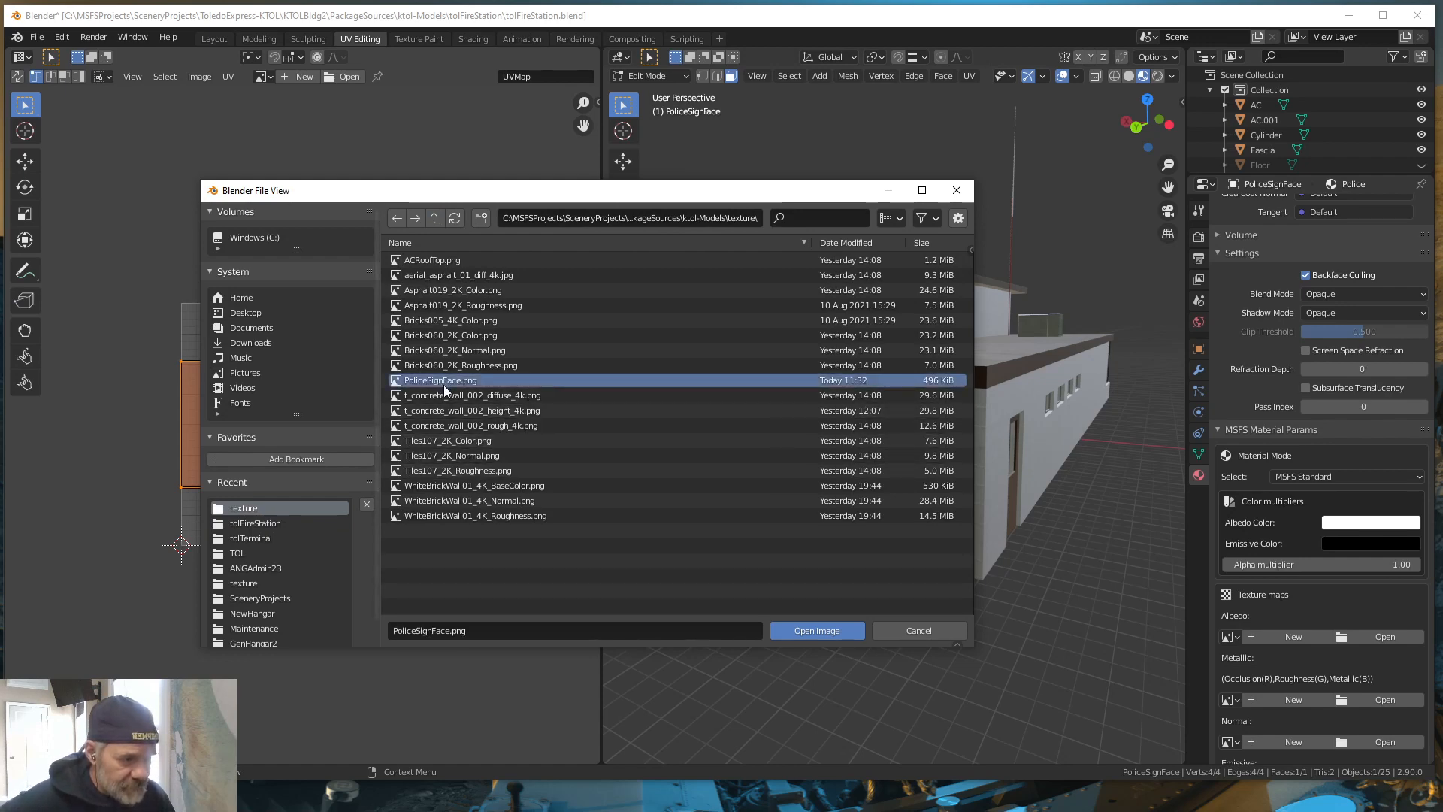
pyautogui.click(818, 629)
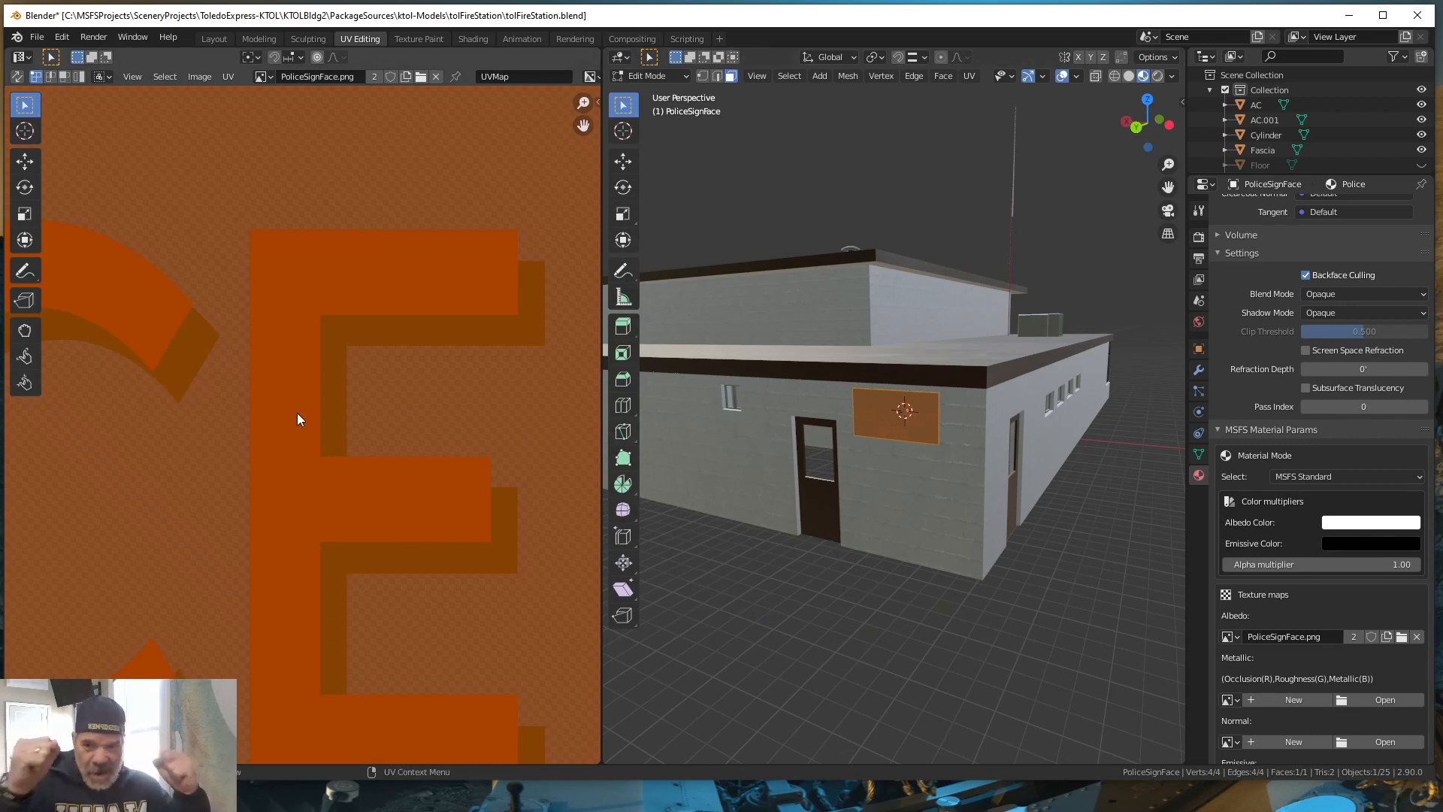
# Set the alpha mode to Blend in the Police material's MSFS render parameters
pyautogui.scroll(-8, 318, 398)
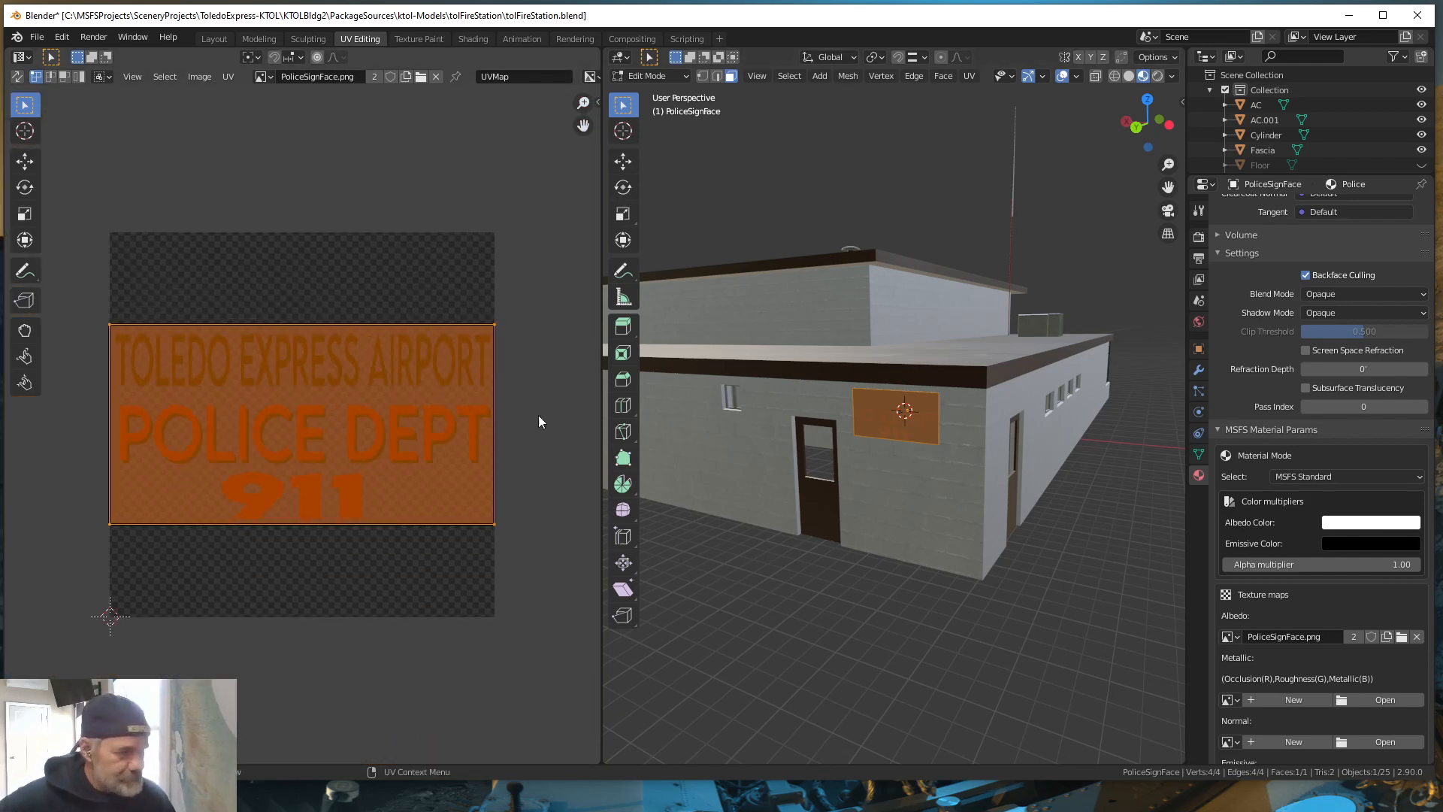
pyautogui.scroll(6, 931, 432)
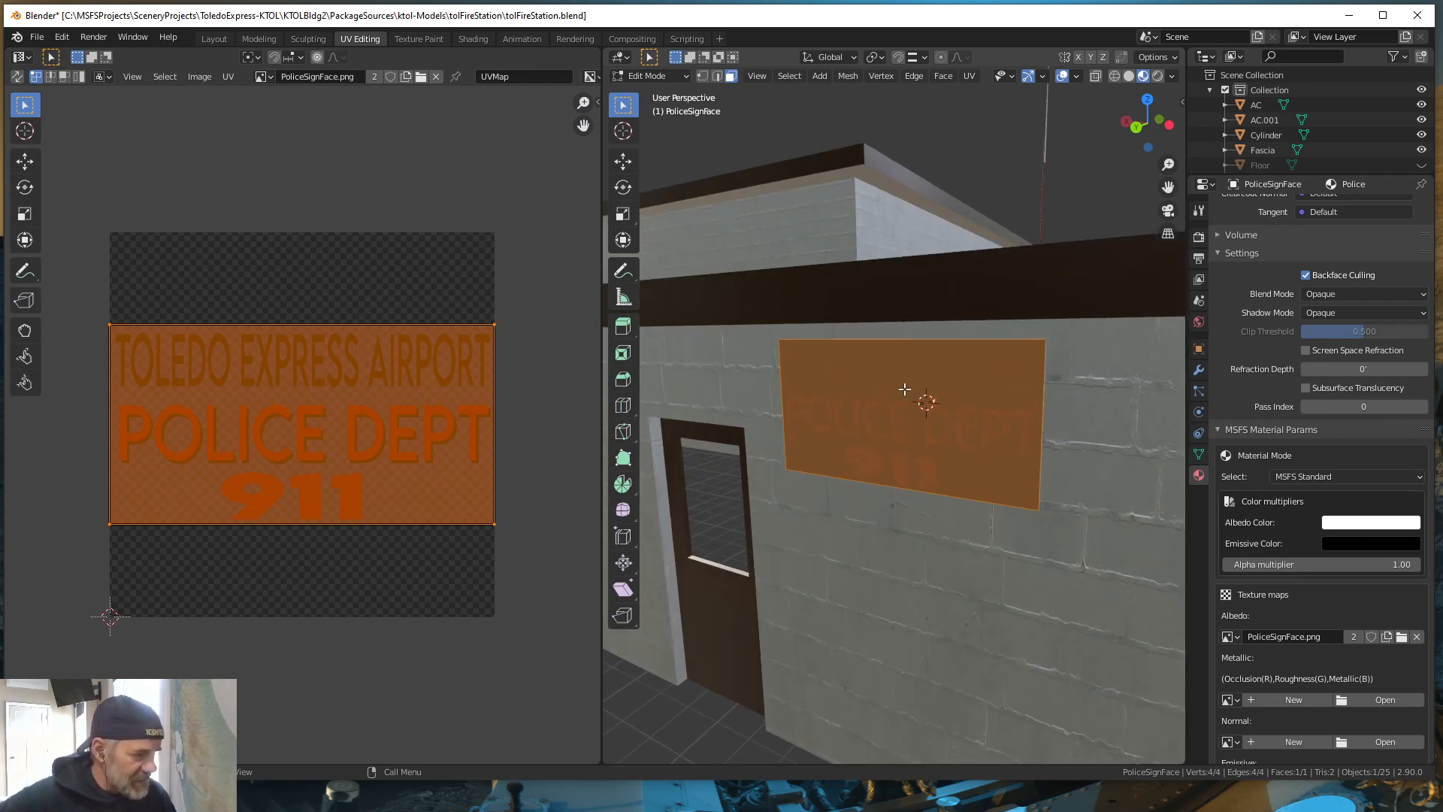
pyautogui.scroll(-4, 391, 444)
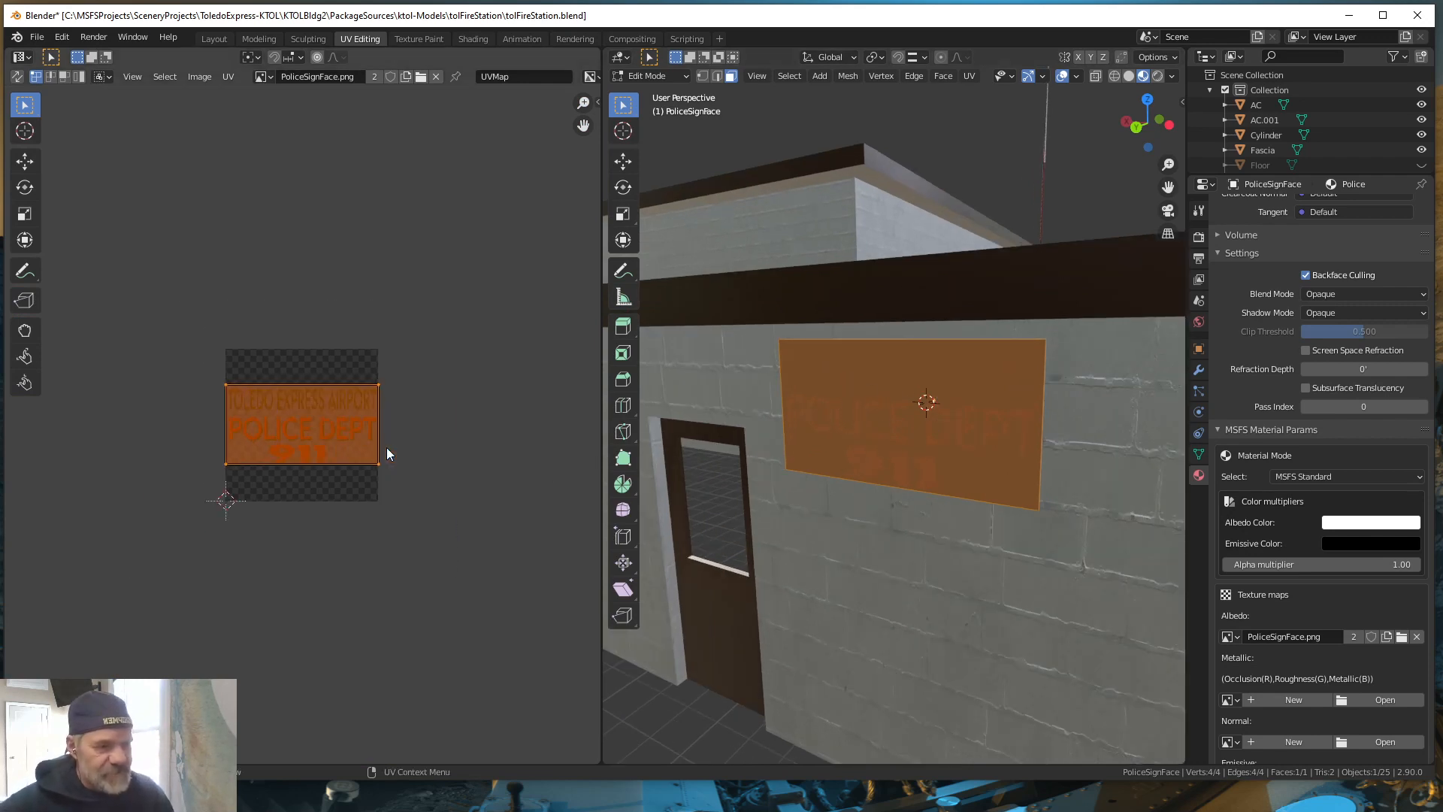
pyautogui.scroll(3, 359, 453)
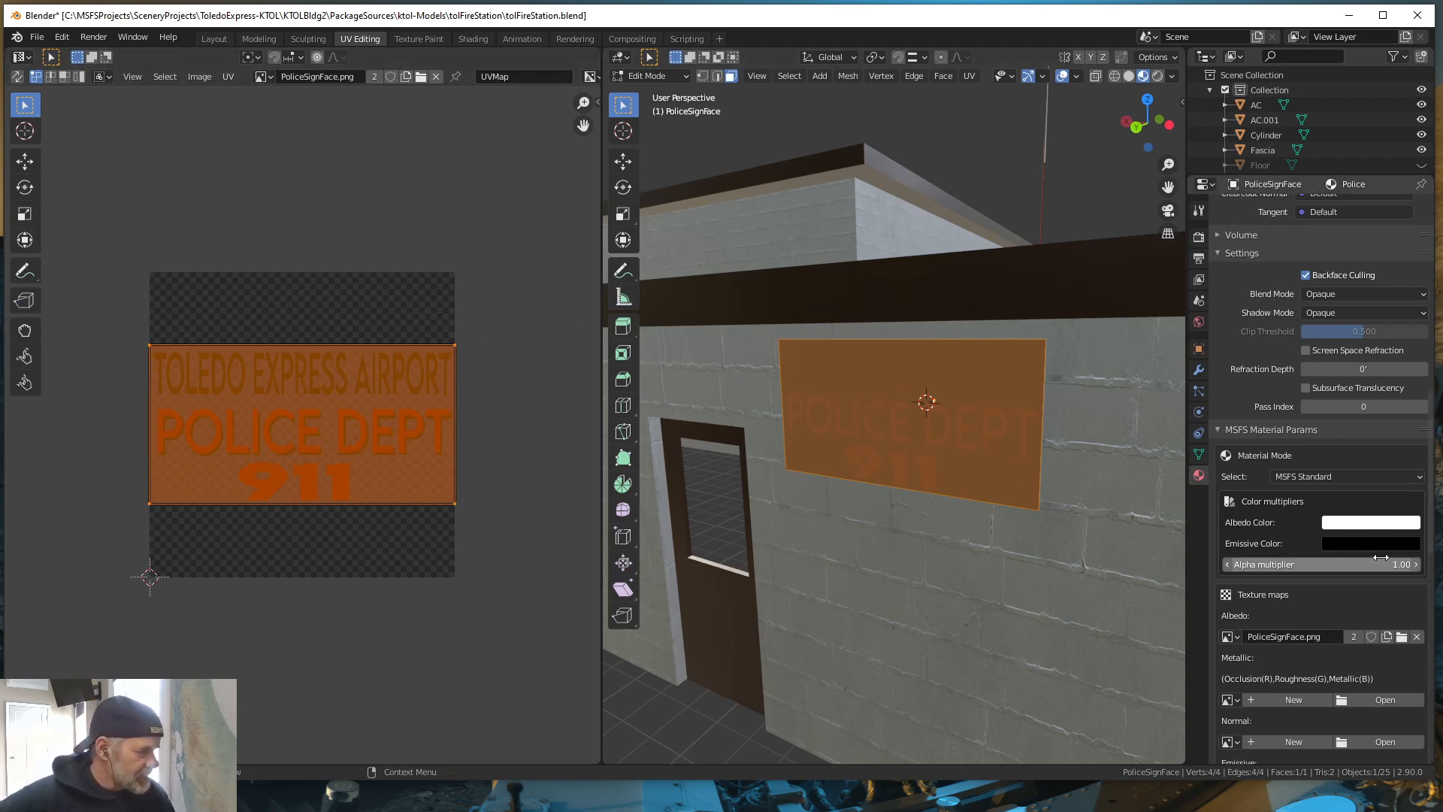
pyautogui.scroll(-5, 1308, 601)
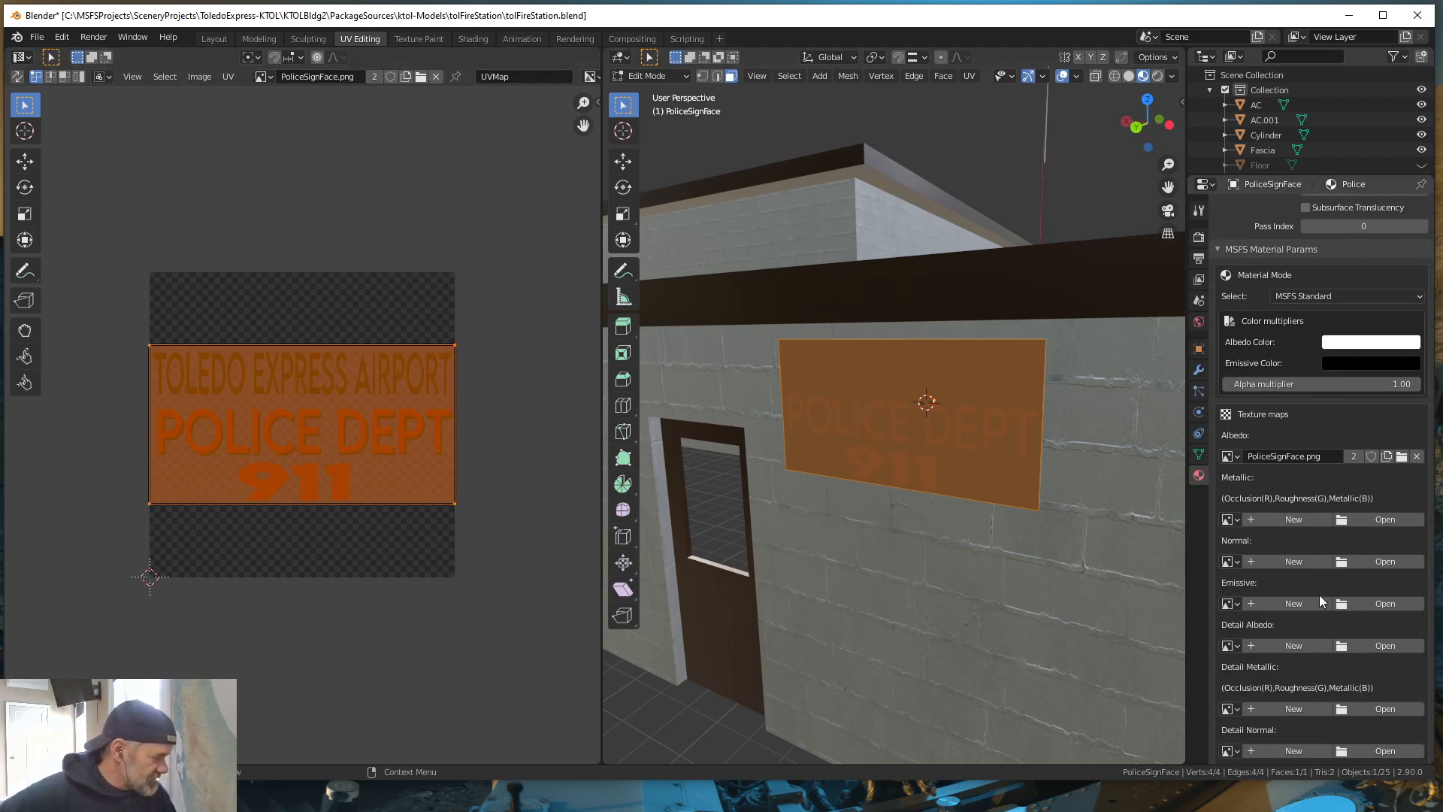
pyautogui.scroll(-6, 1321, 590)
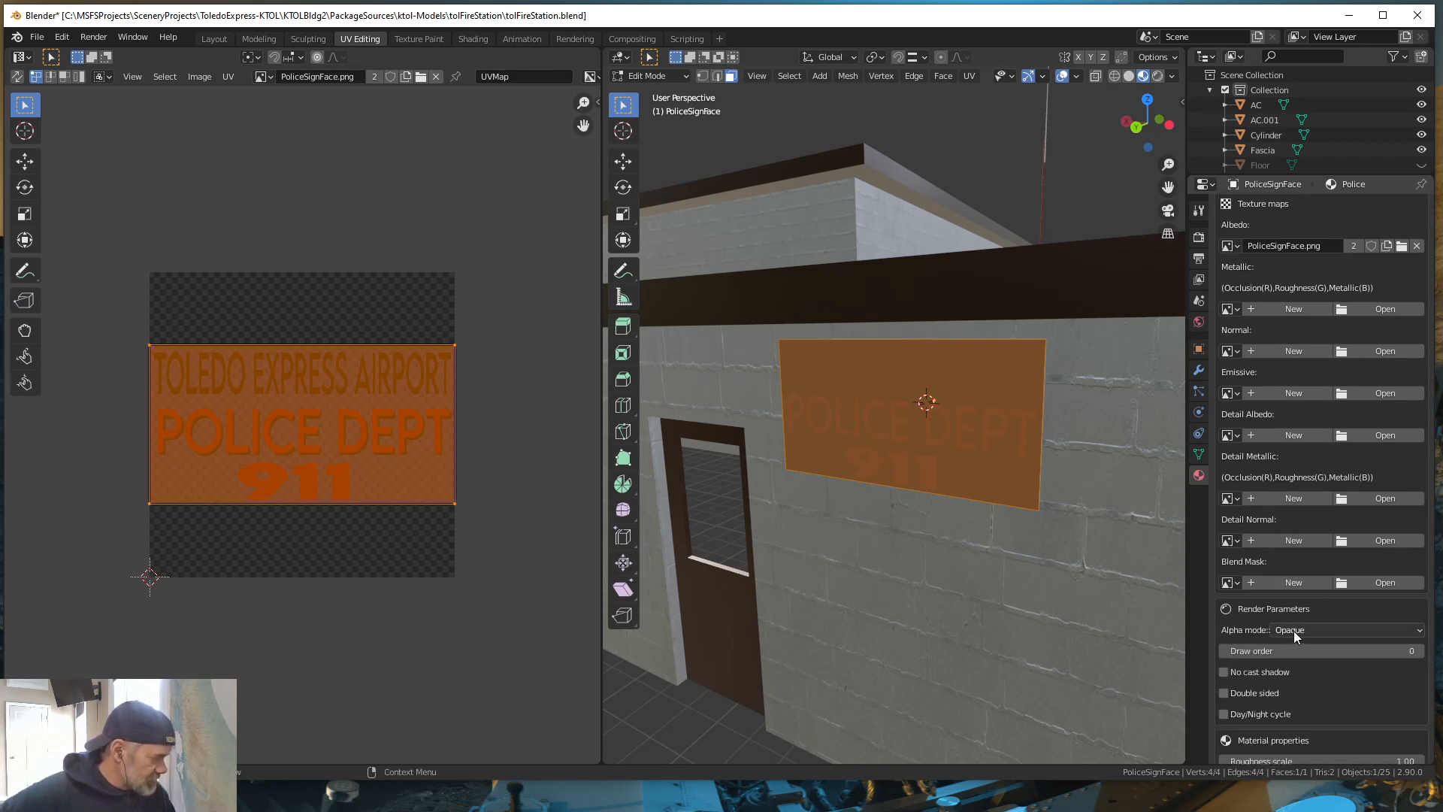
pyautogui.click(1421, 636)
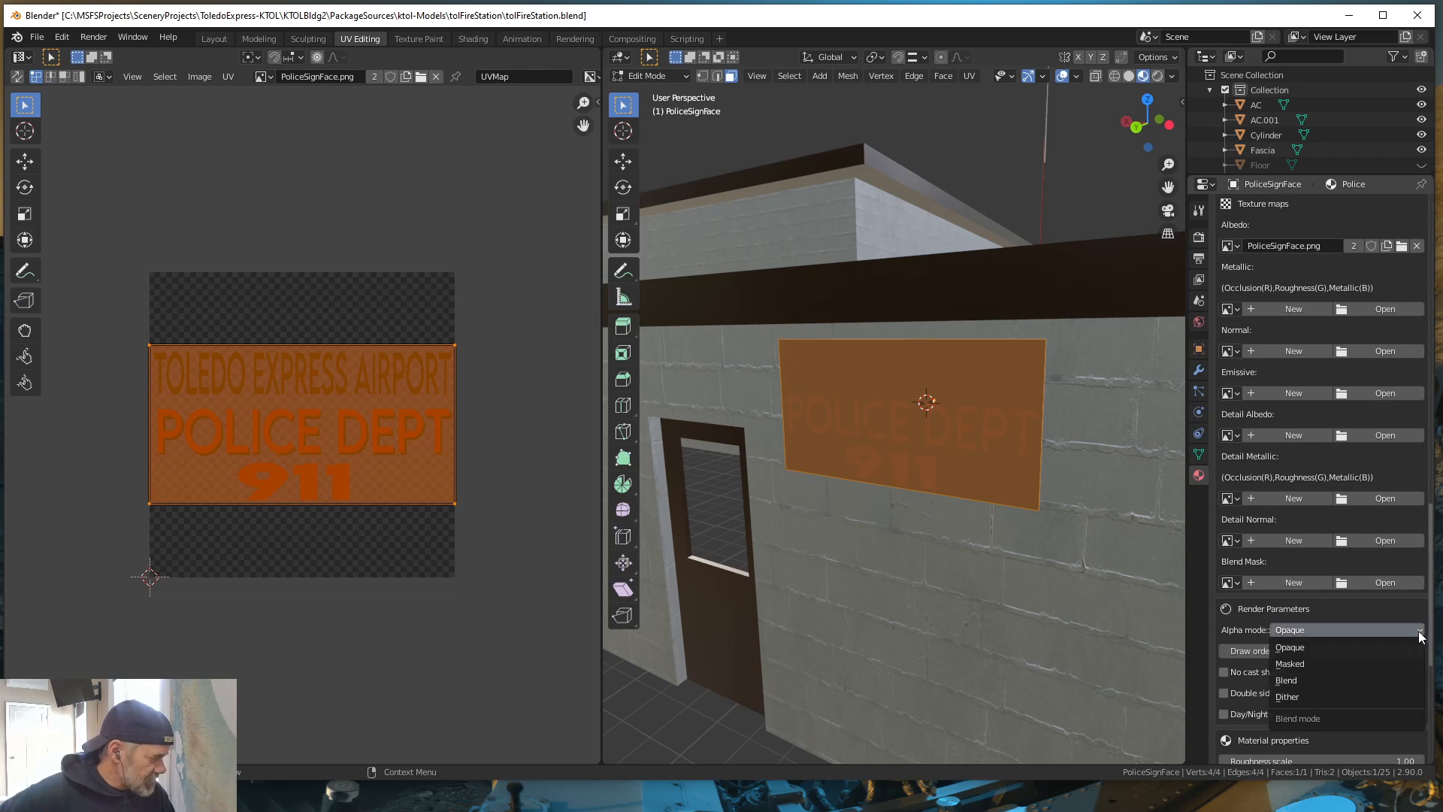
pyautogui.click(1293, 681)
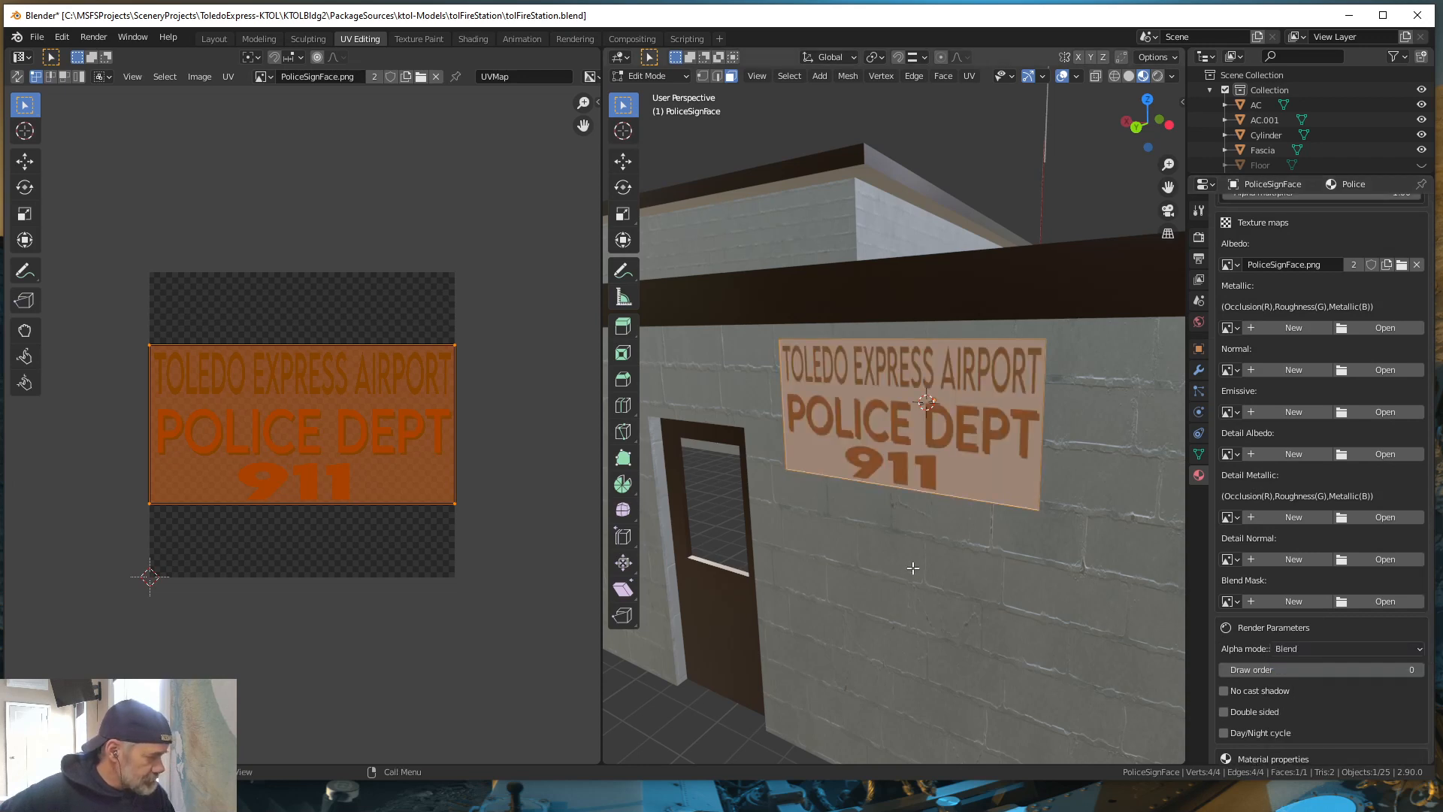
# Return to the Layout workspace, deselect the sign face and examine the textured police sign on the fire station wall
pyautogui.scroll(1, 1297, 609)
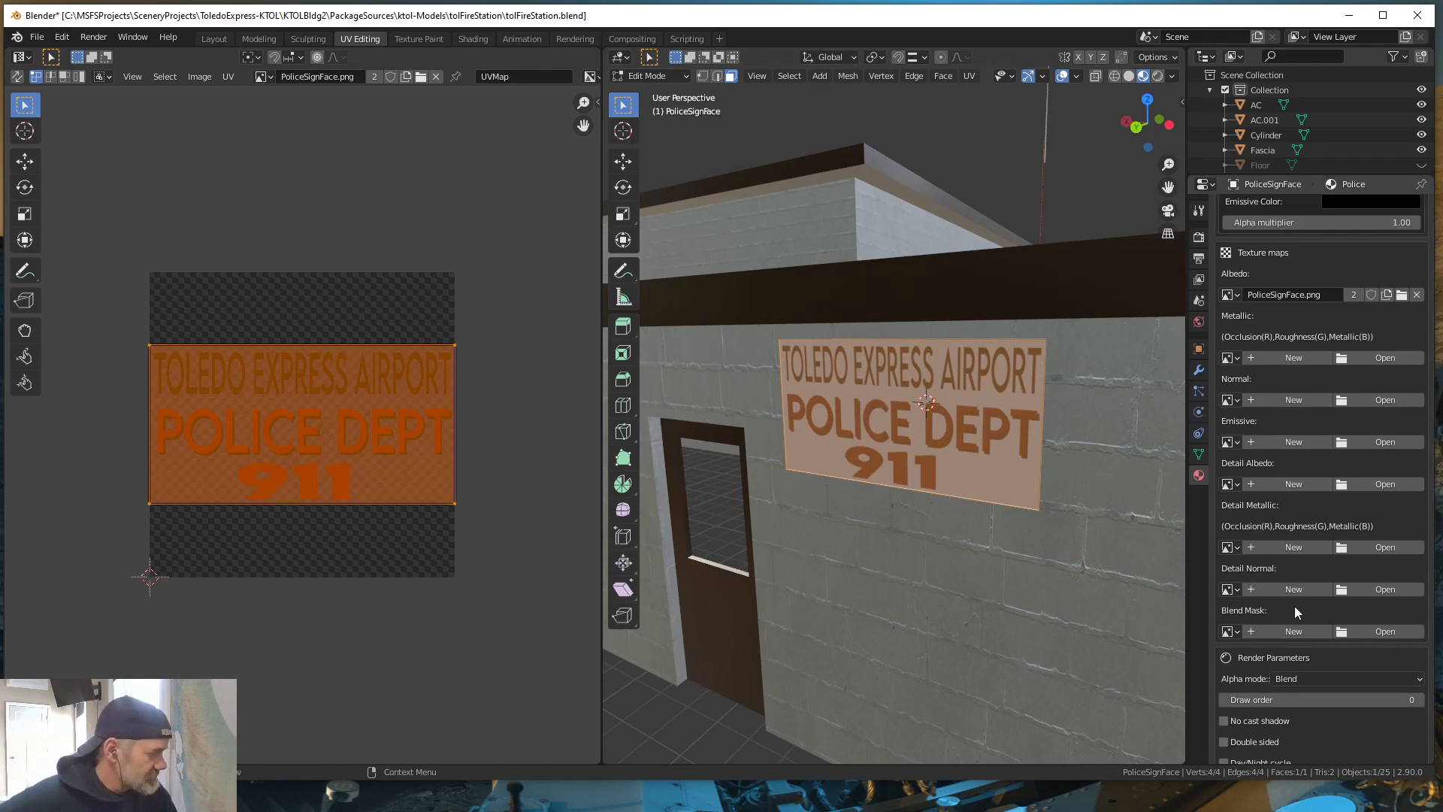
pyautogui.scroll(8, 1294, 606)
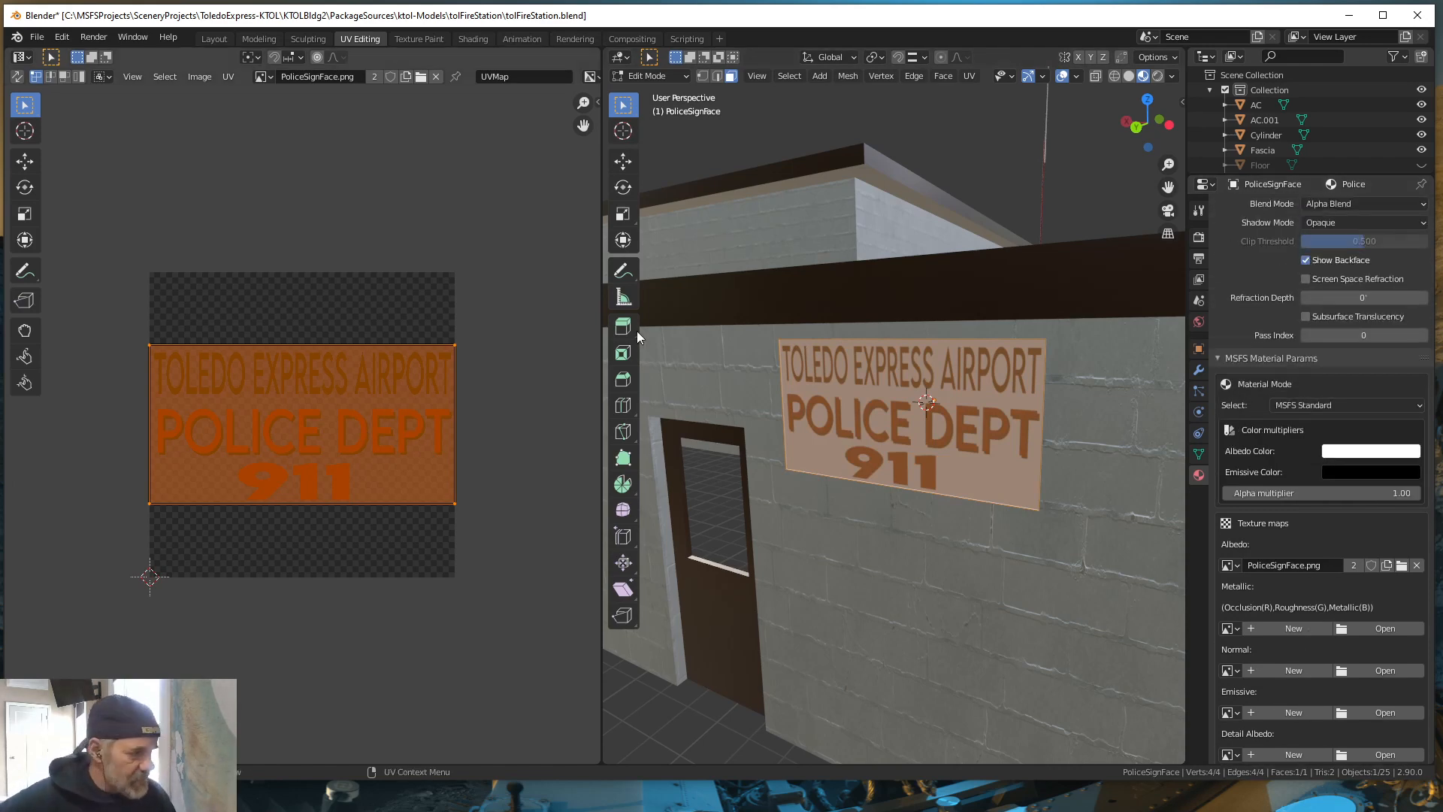
pyautogui.scroll(2, 889, 426)
pyautogui.scroll(-2, 908, 450)
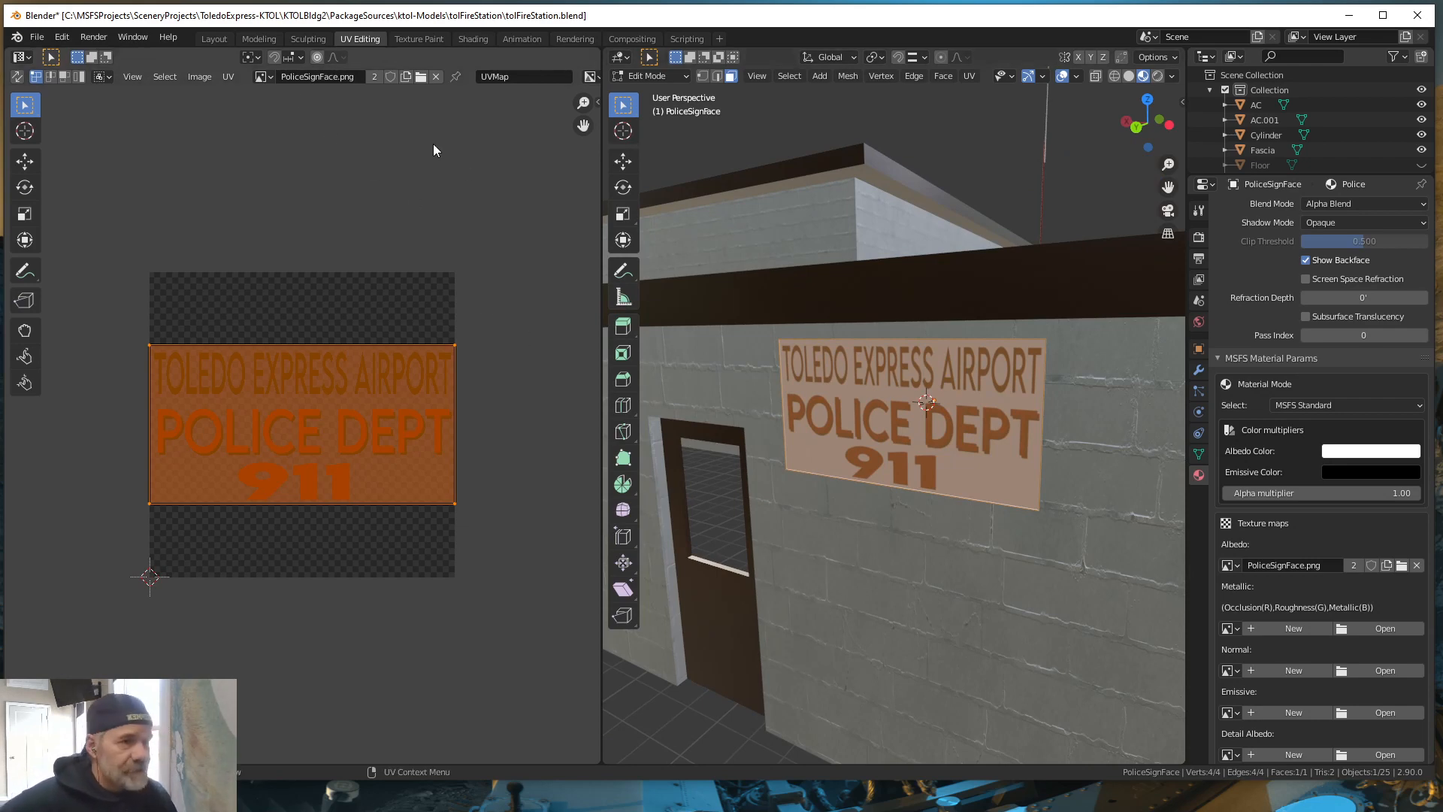
pyautogui.click(213, 39)
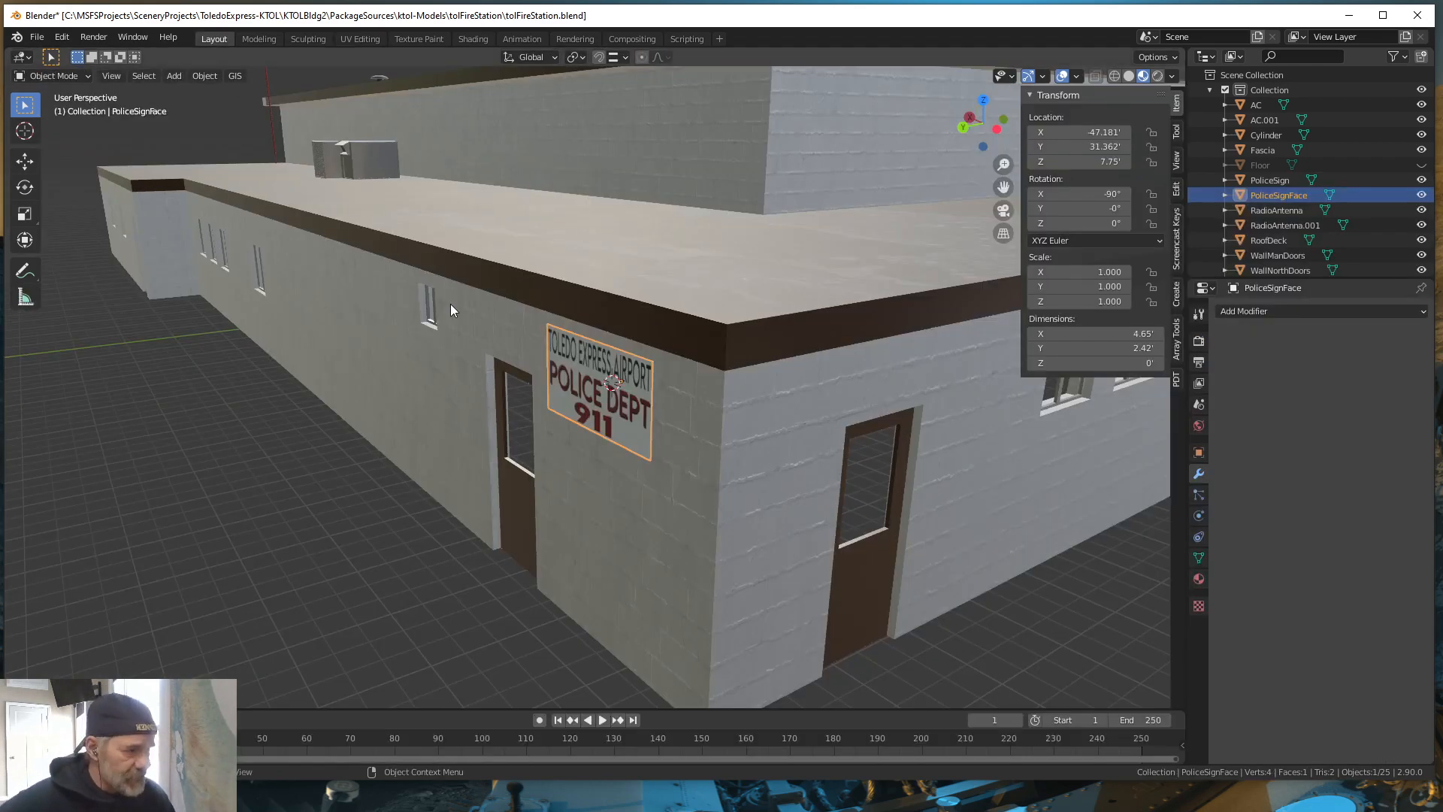
pyautogui.click(358, 565)
pyautogui.moveTo(381, 573); pyautogui.dragTo(511, 548)
pyautogui.scroll(5, 598, 491)
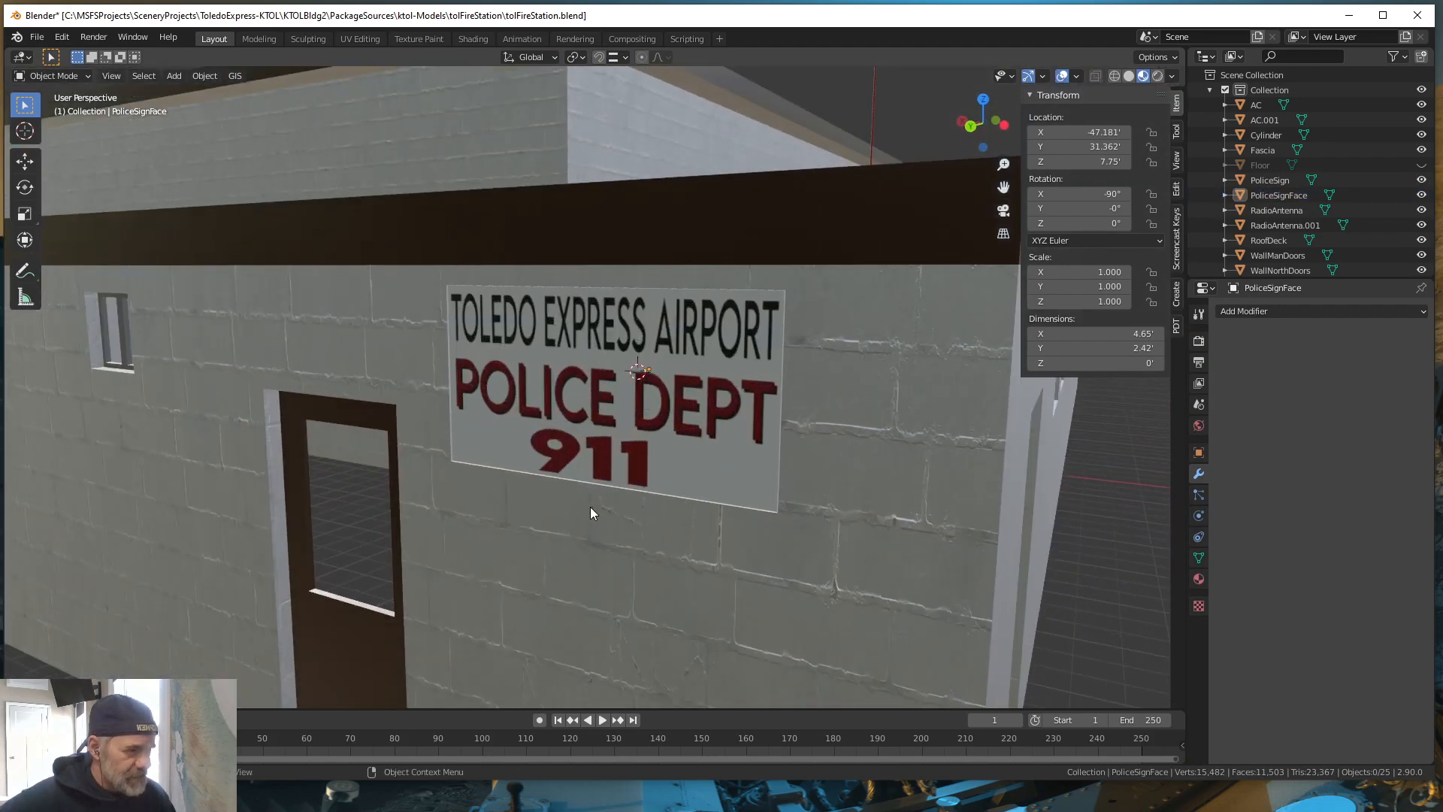
pyautogui.moveTo(669, 548)
pyautogui.mouseDown()
pyautogui.moveTo(580, 560)
pyautogui.moveTo(643, 557)
pyautogui.mouseUp()
pyautogui.scroll(-8, 635, 557)
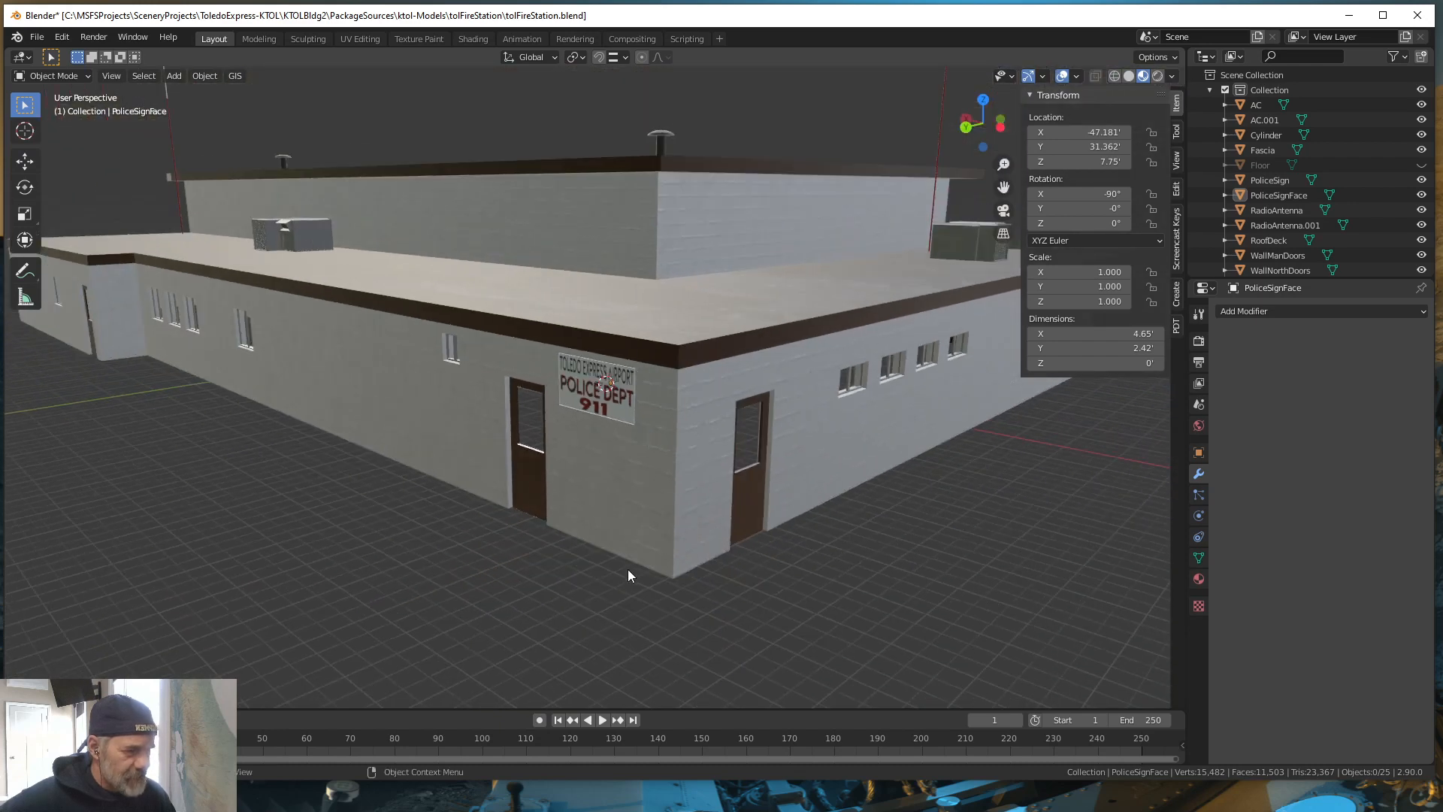
pyautogui.scroll(2, 629, 570)
pyautogui.moveTo(552, 598); pyautogui.dragTo(556, 598)
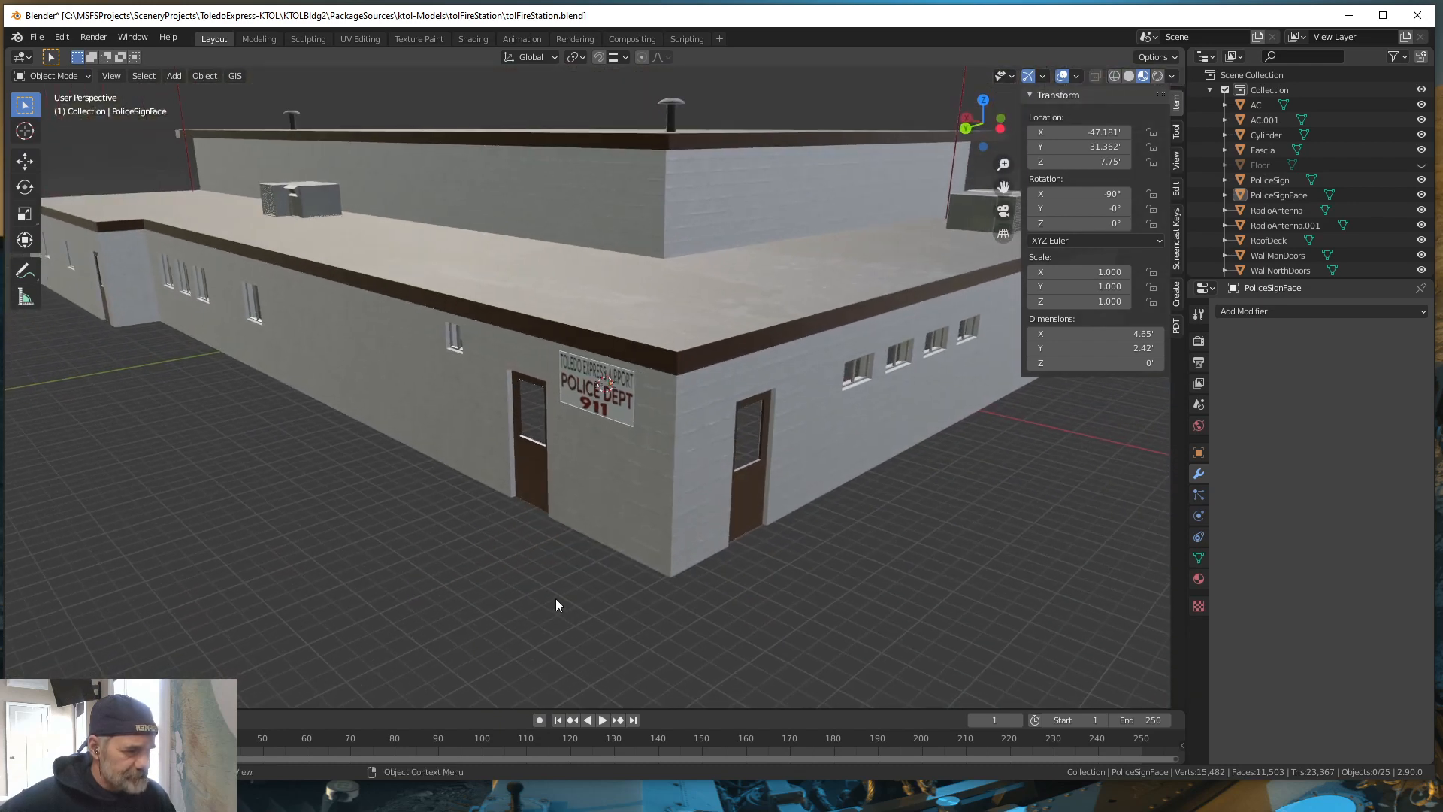
# Save the fire station model to the existing tolFireStation.blend file
pyautogui.click(38, 36)
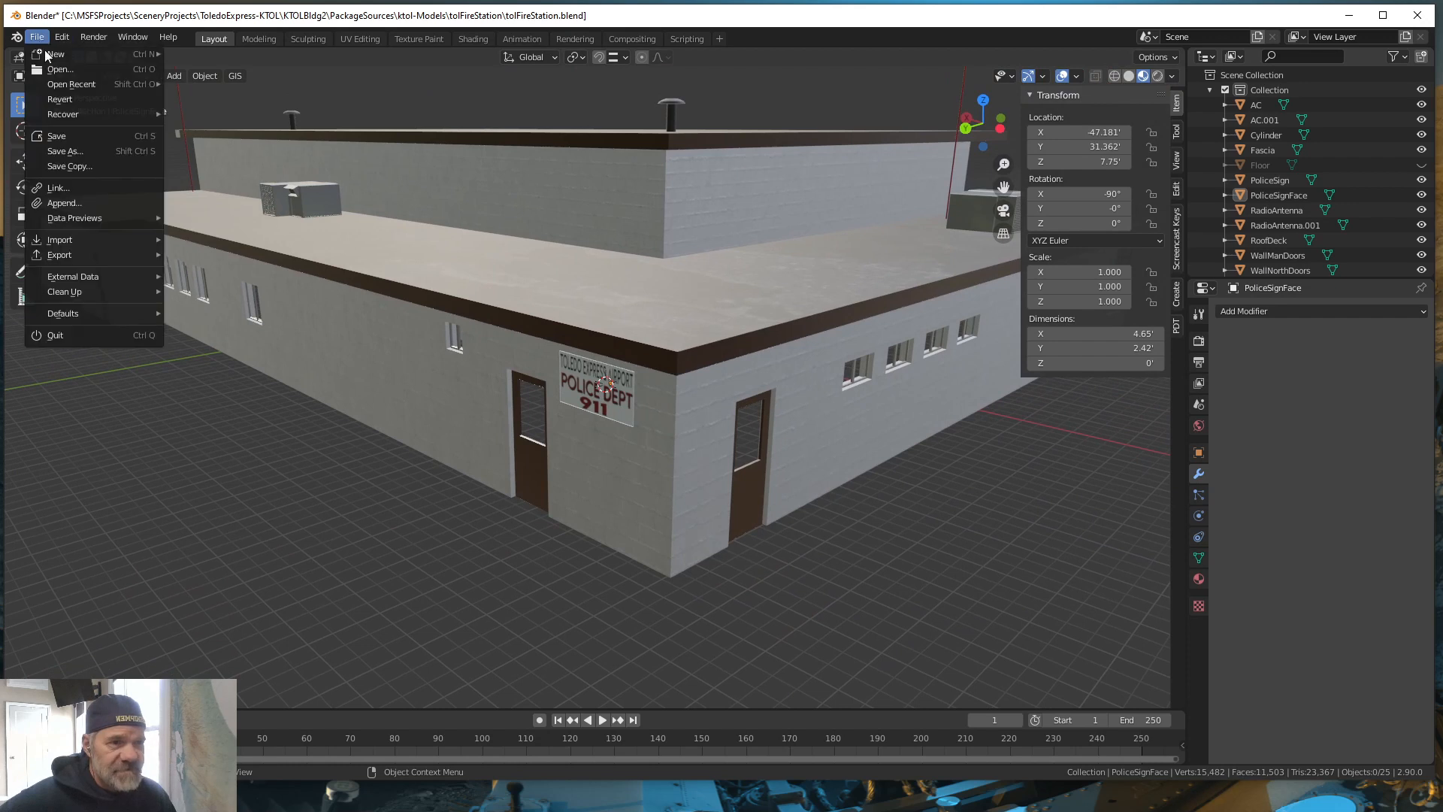
pyautogui.click(65, 139)
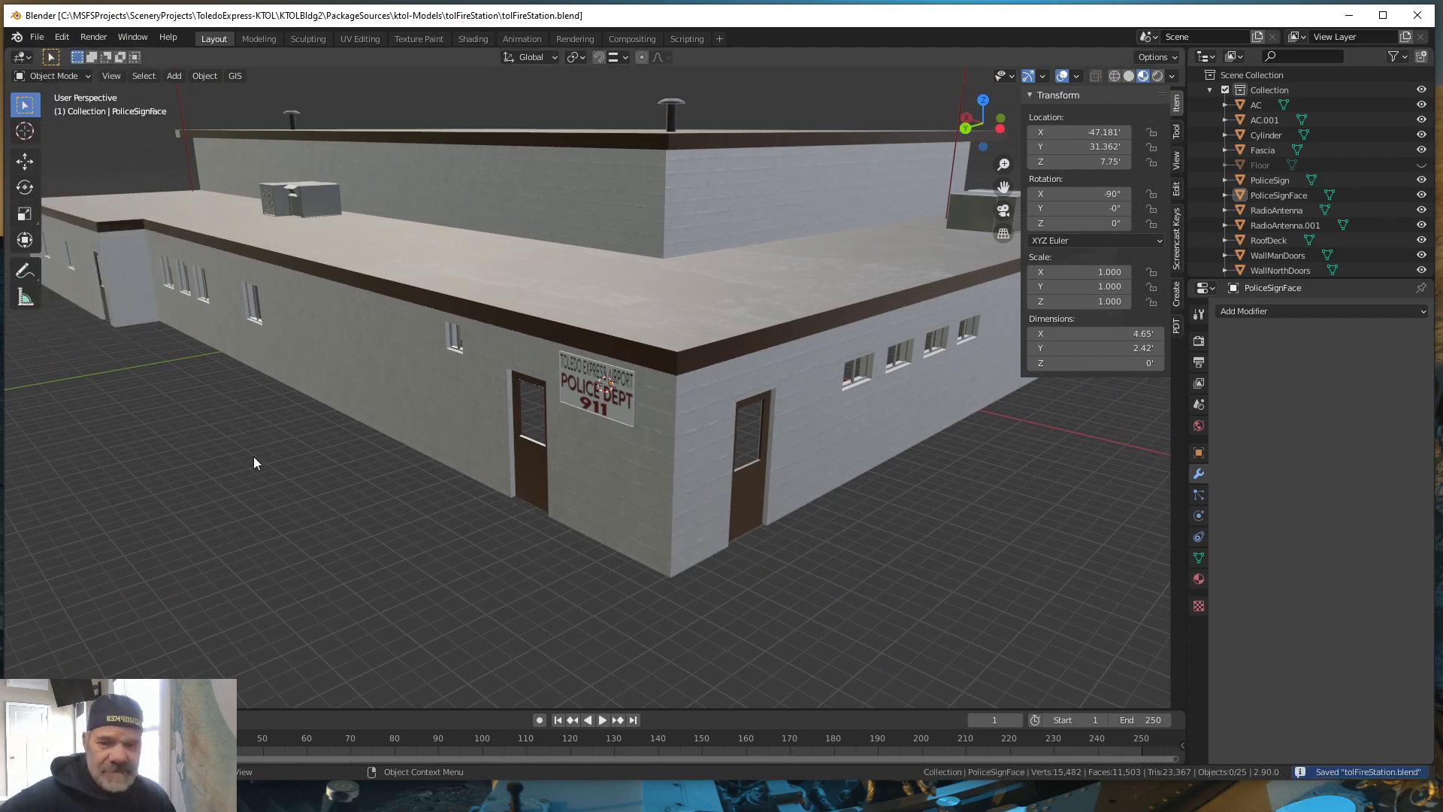